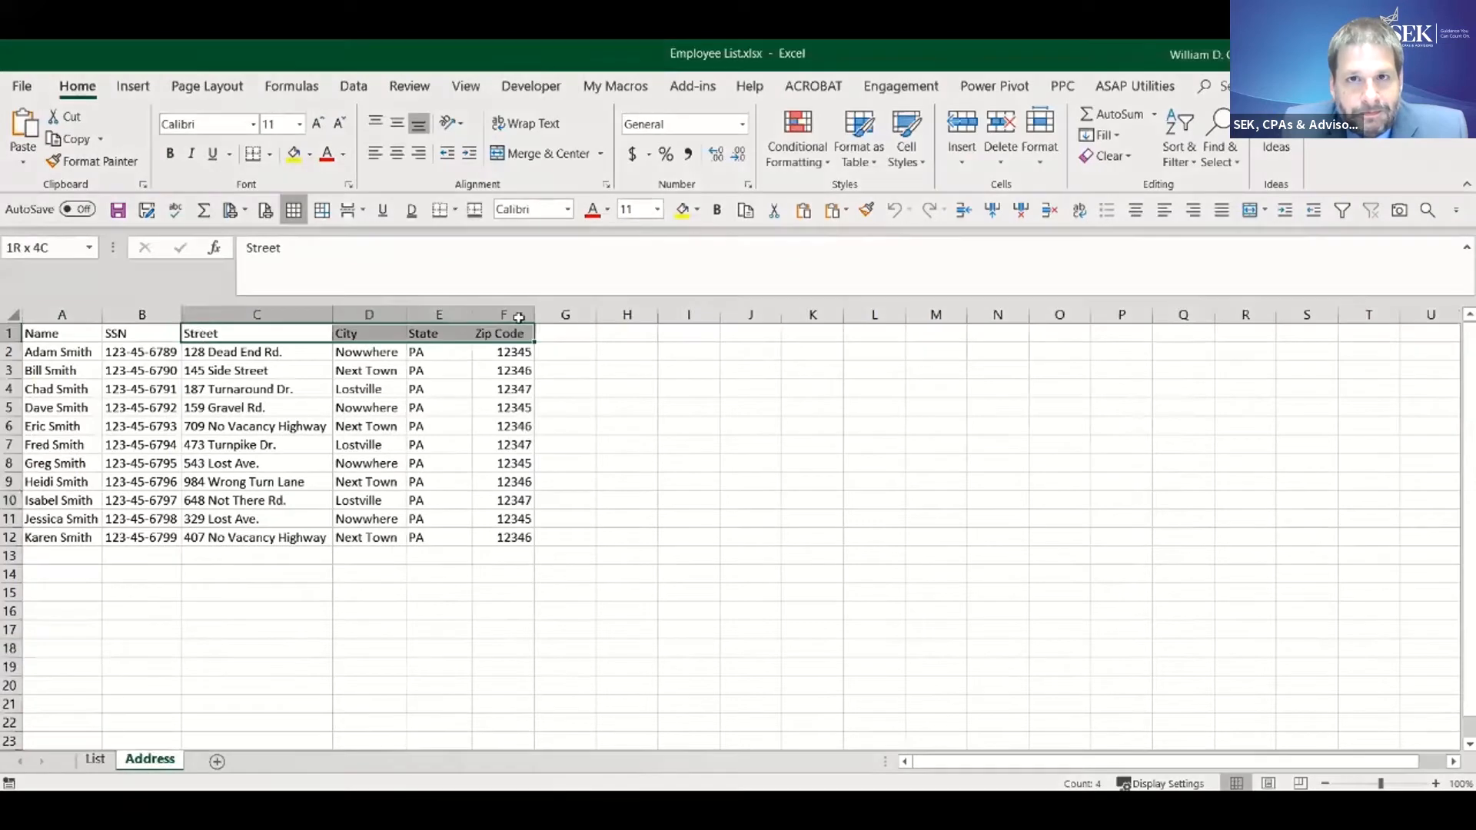
# - Copy the Street, City, State and Zip Code headers from the Address sheet to the List sheet, starting at E1
pyautogui.click(745, 209)
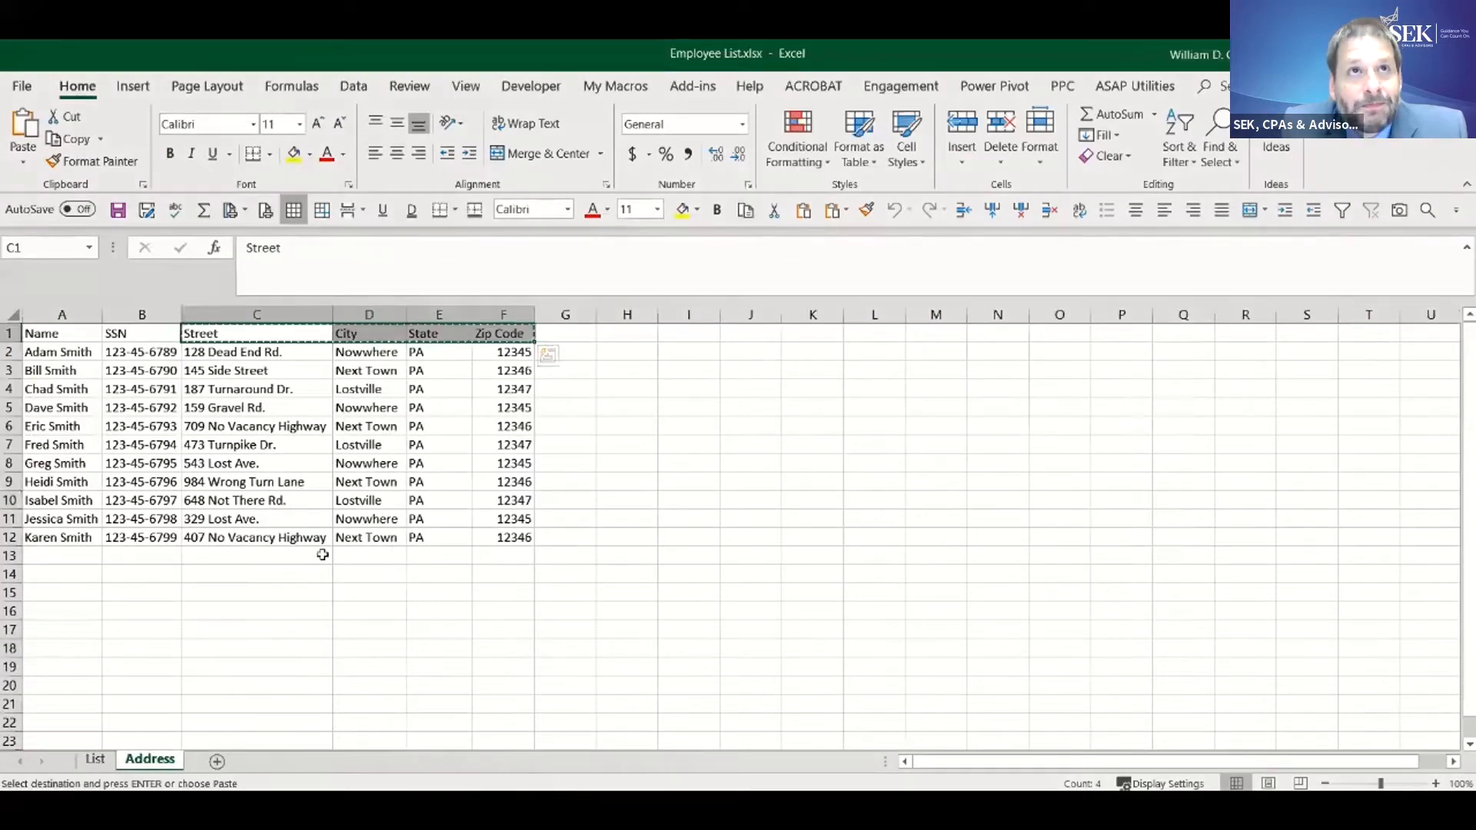
pyautogui.click(95, 759)
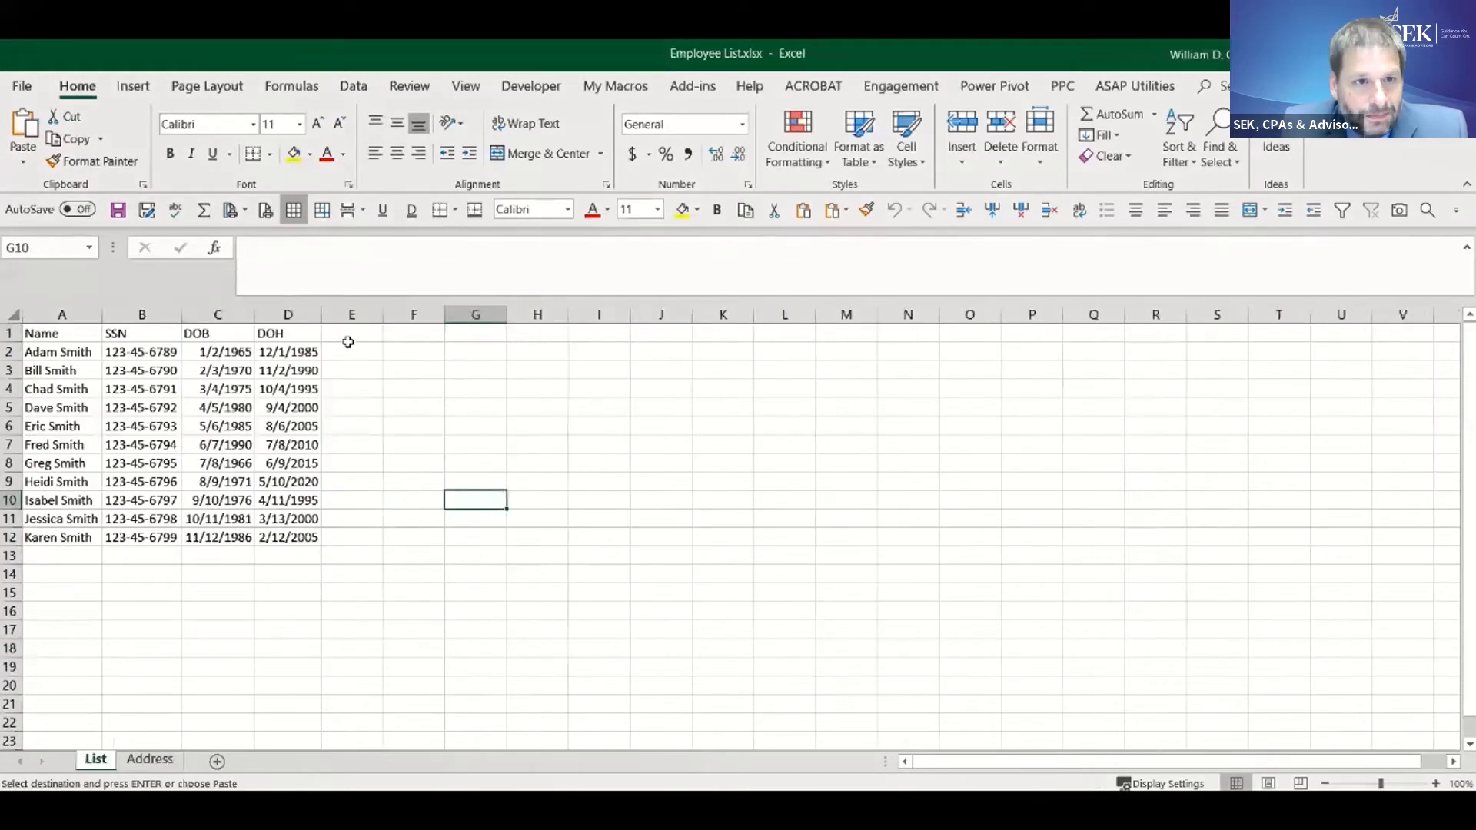
pyautogui.click(346, 337)
pyautogui.press('Return')
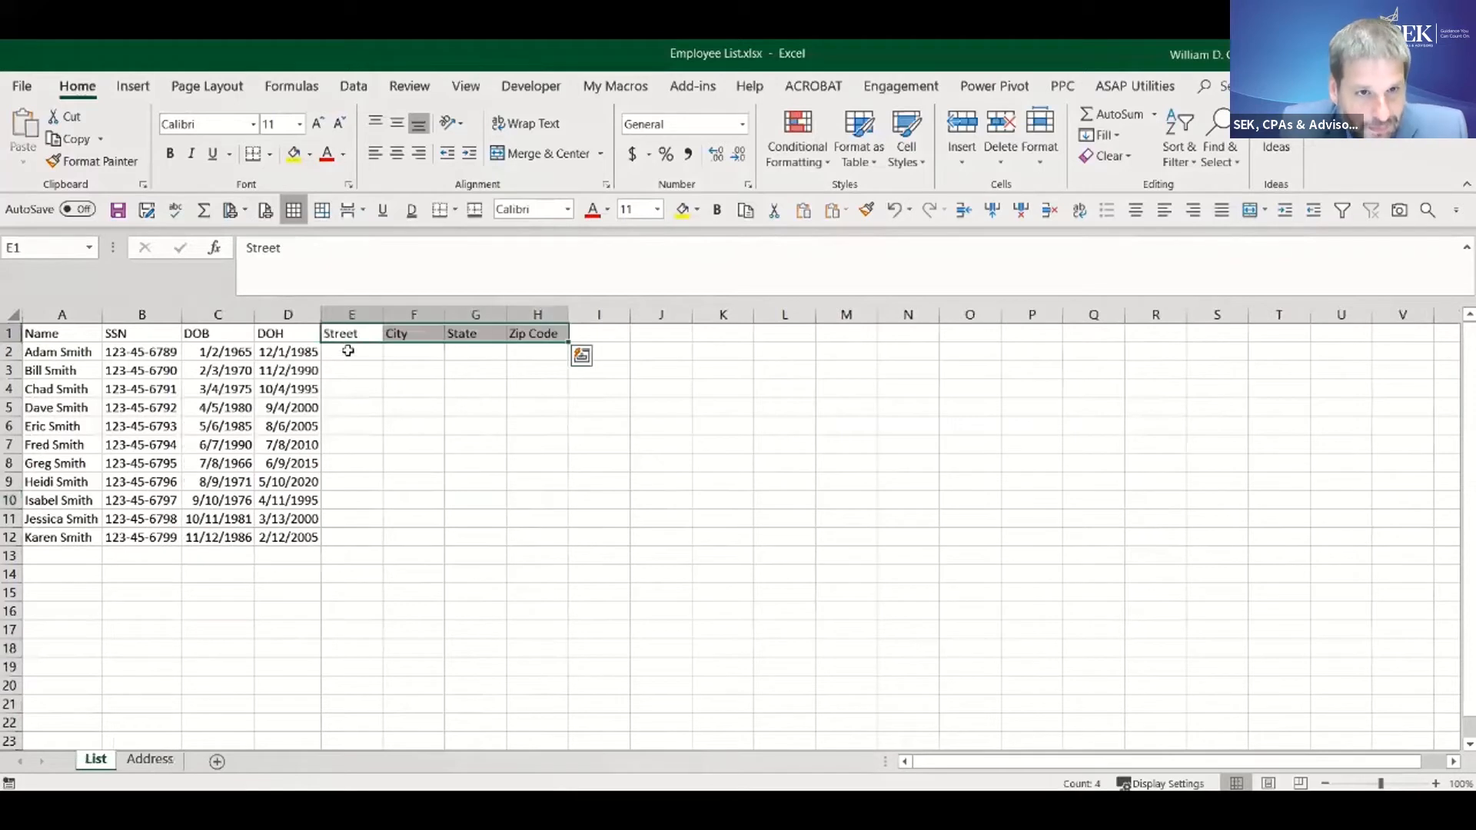
# - Begin a VLOOKUP formula in E2 of the List sheet with the column-locked SSN cell $B2 as the lookup value
pyautogui.click(348, 350)
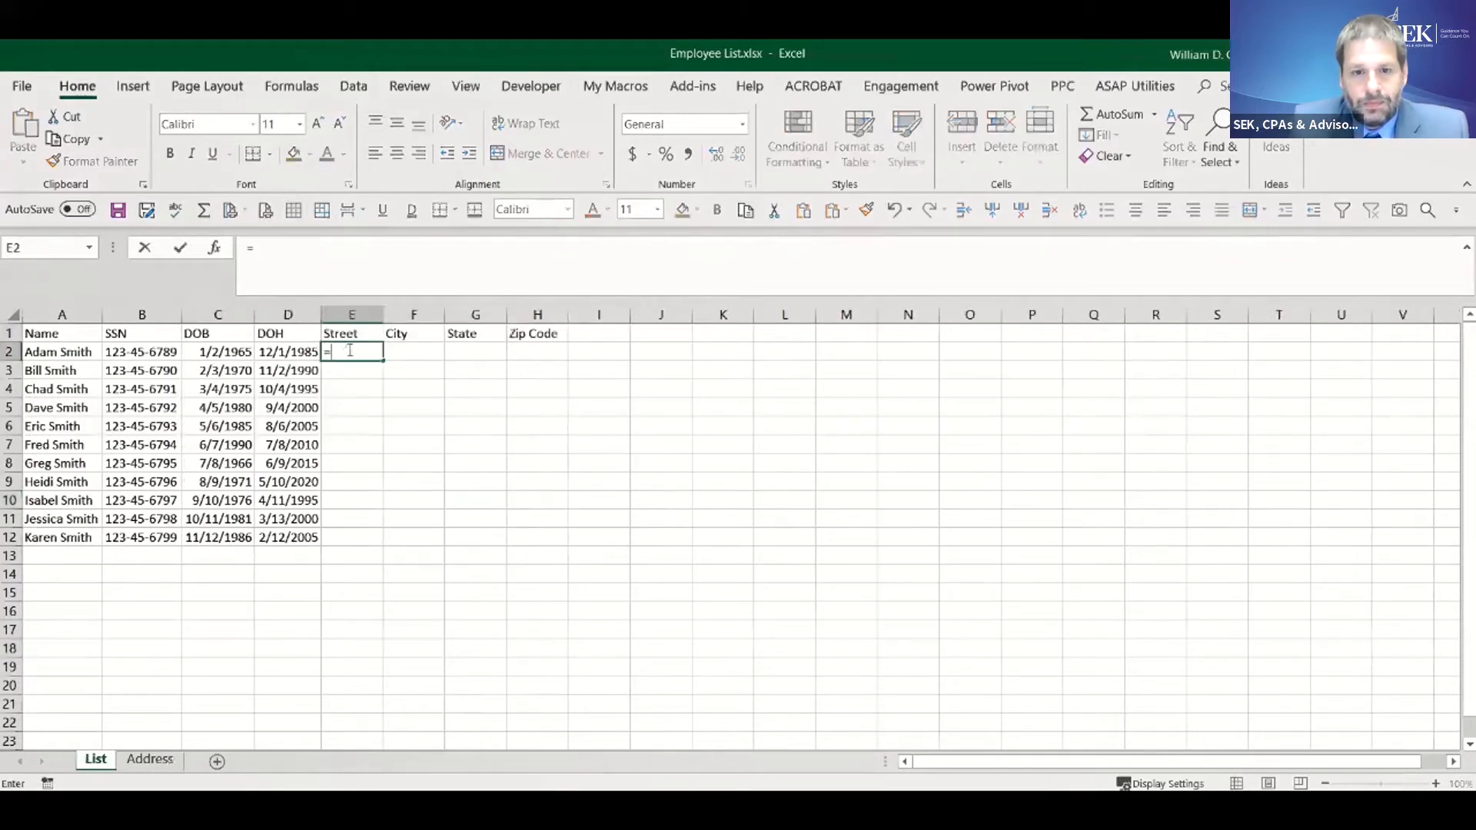
pyautogui.write('=vlokk')
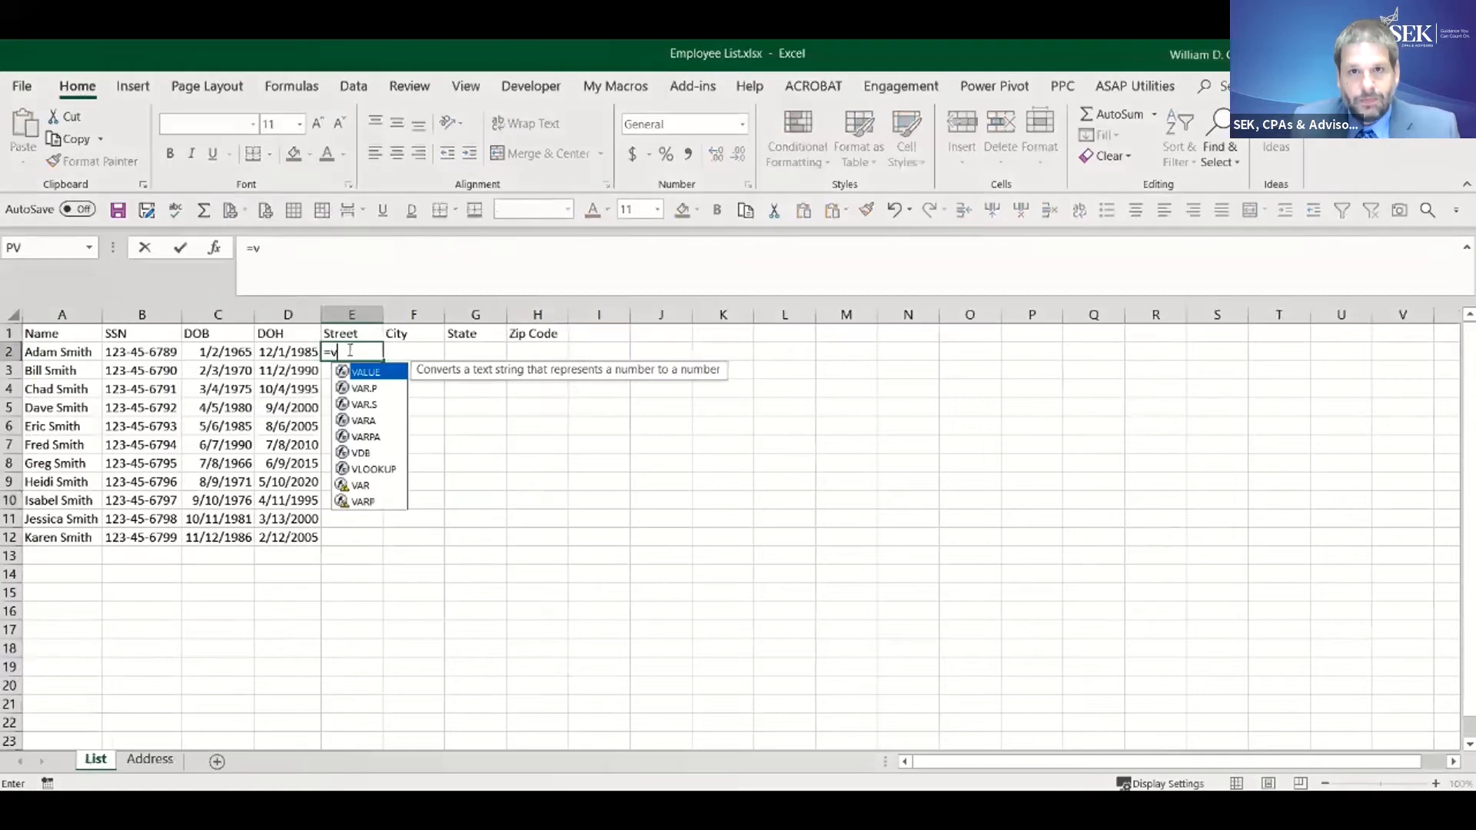
pyautogui.press('BackSpace')
pyautogui.press('BackSpace')
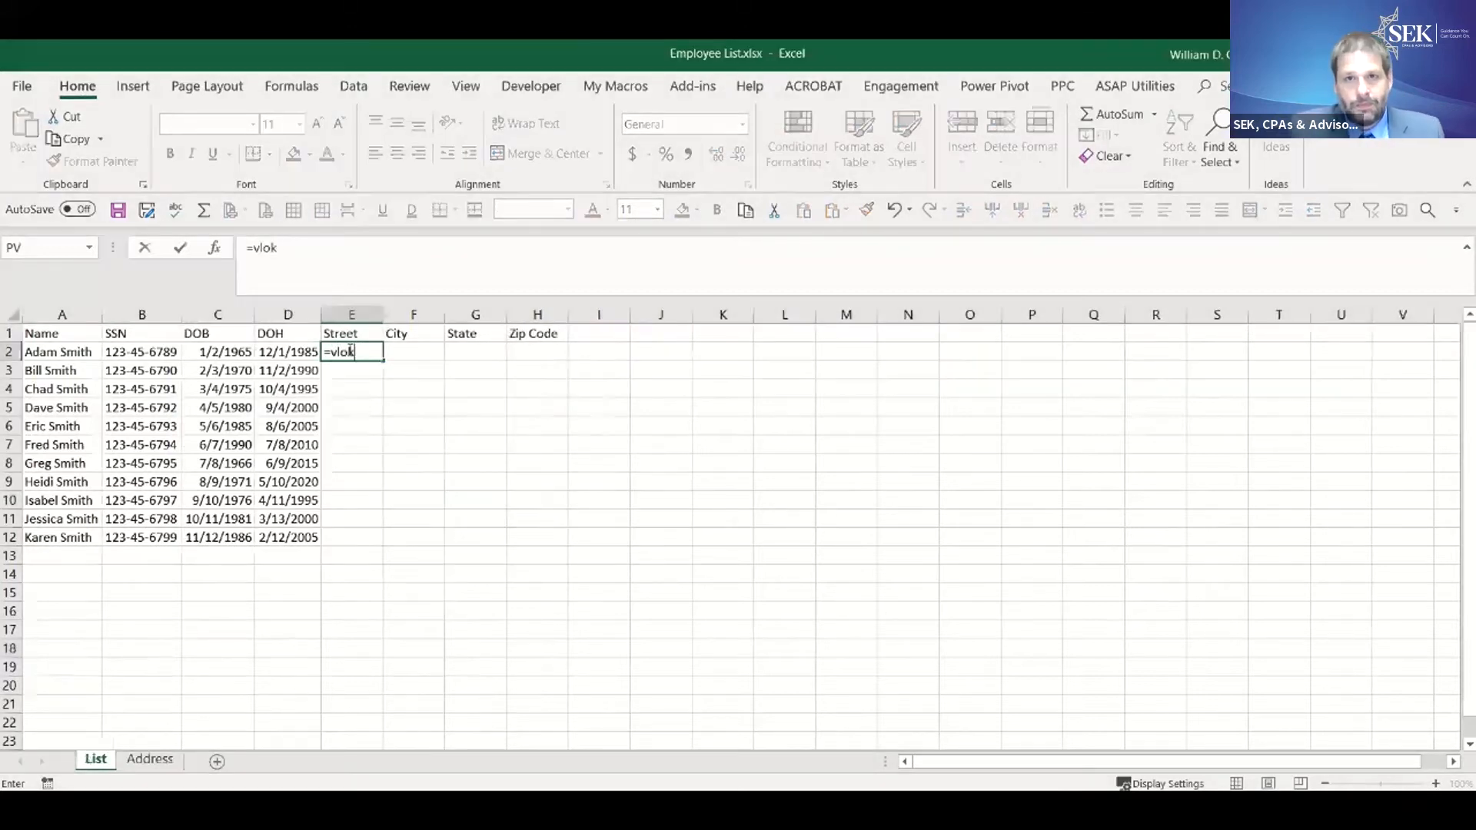
pyautogui.write('okup')
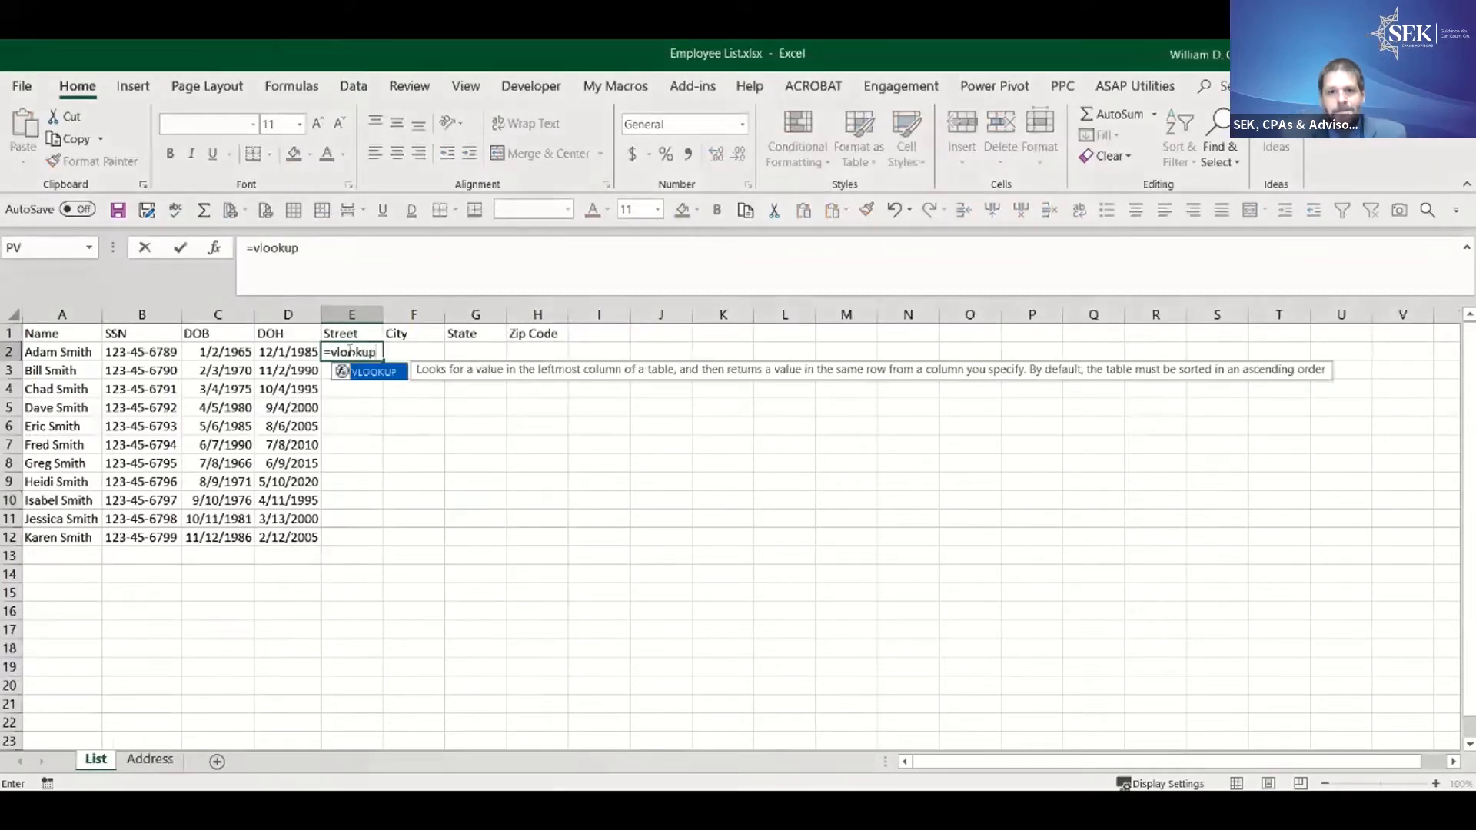
pyautogui.write('(')
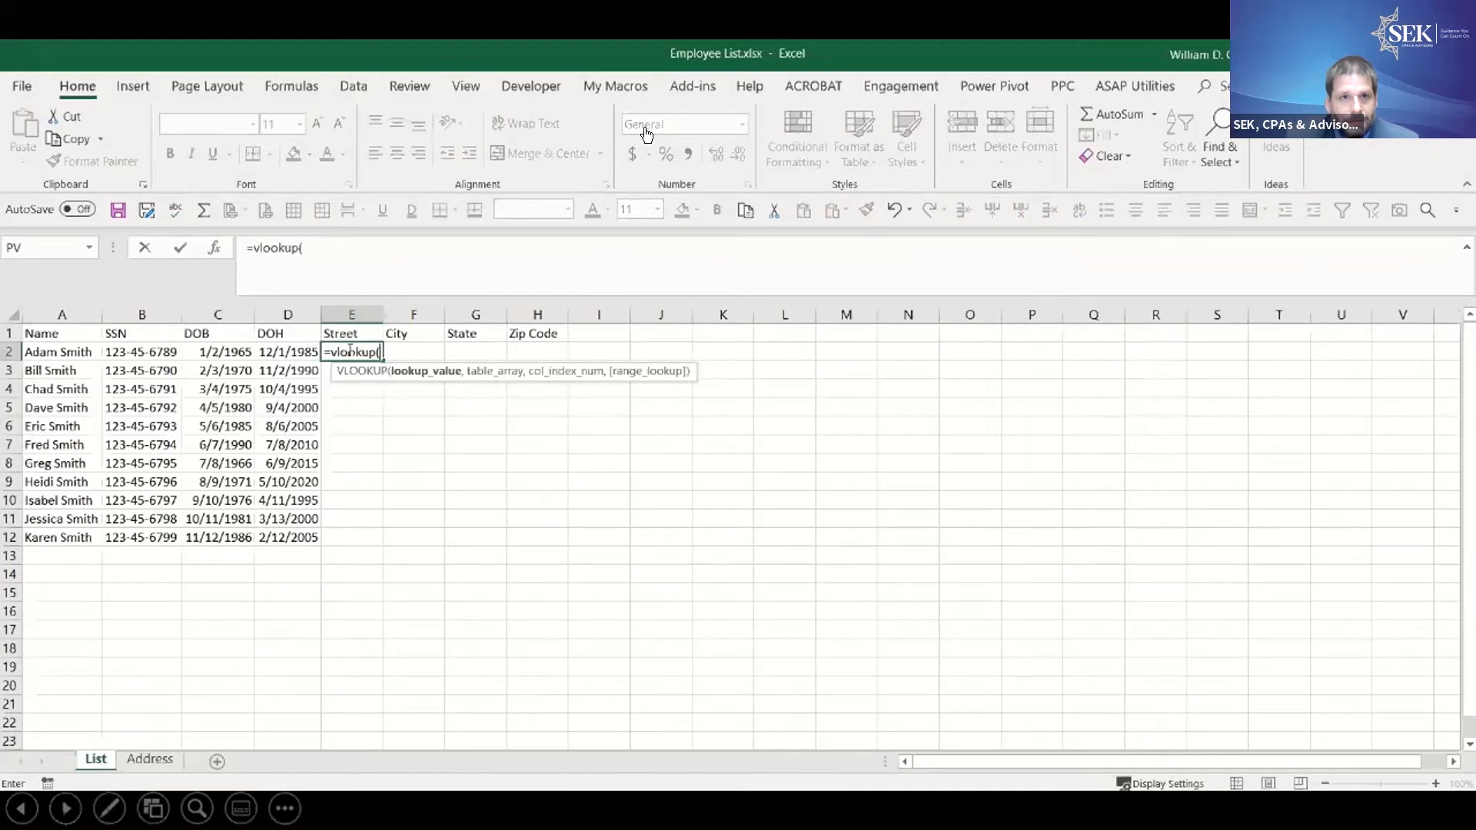
pyautogui.click(154, 351)
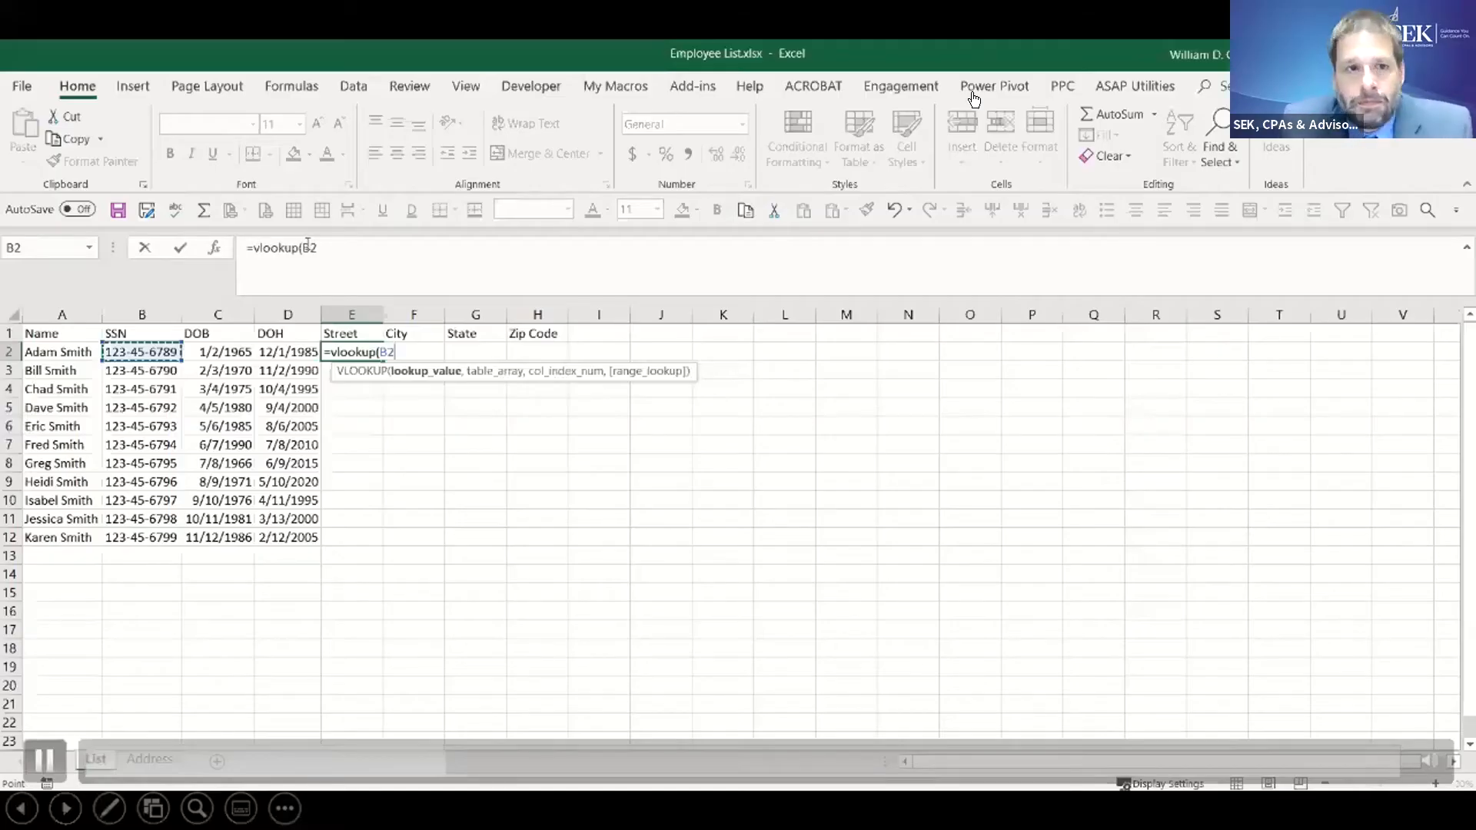
pyautogui.click(305, 244)
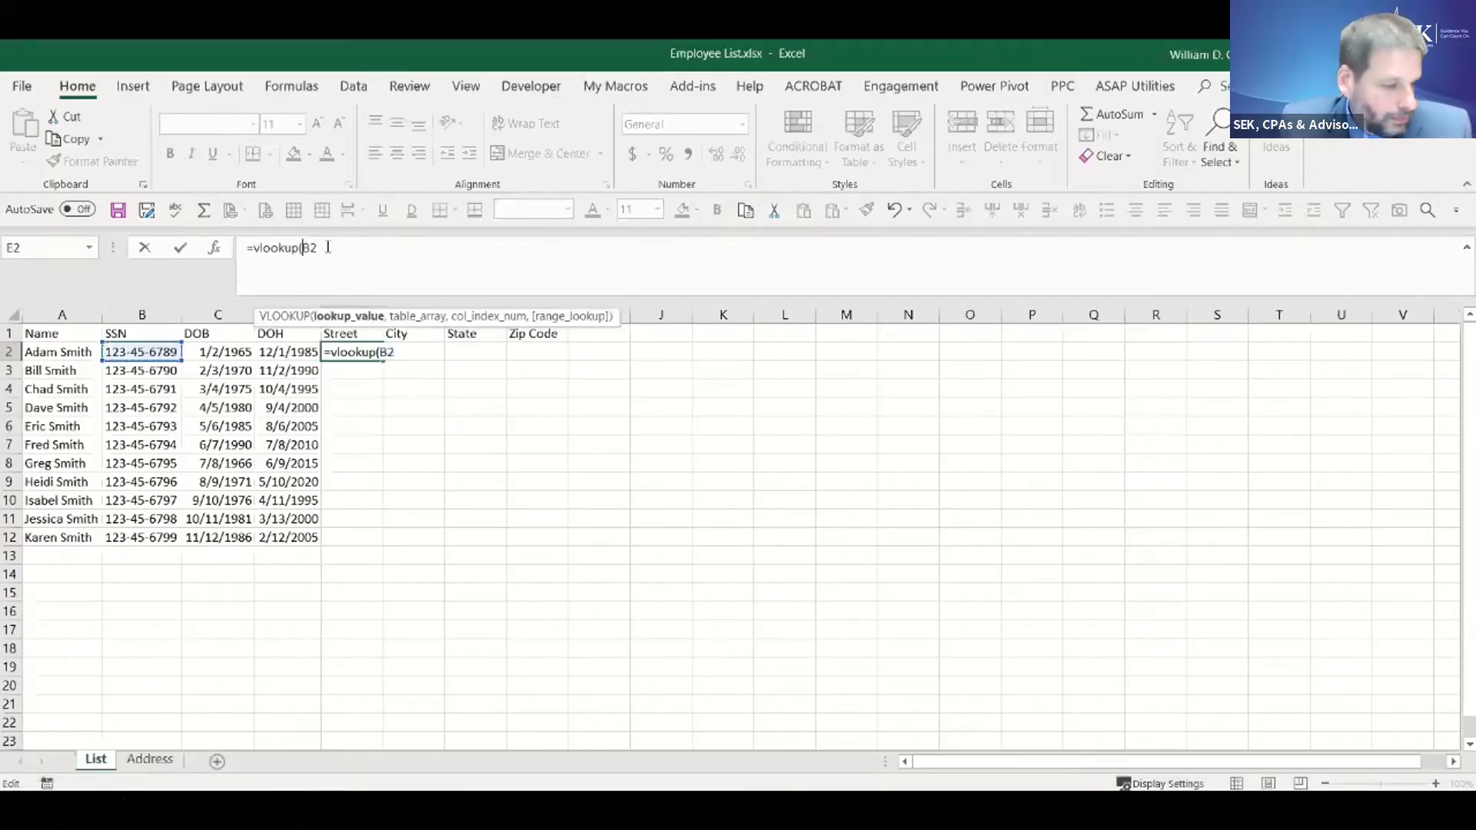
pyautogui.write('$')
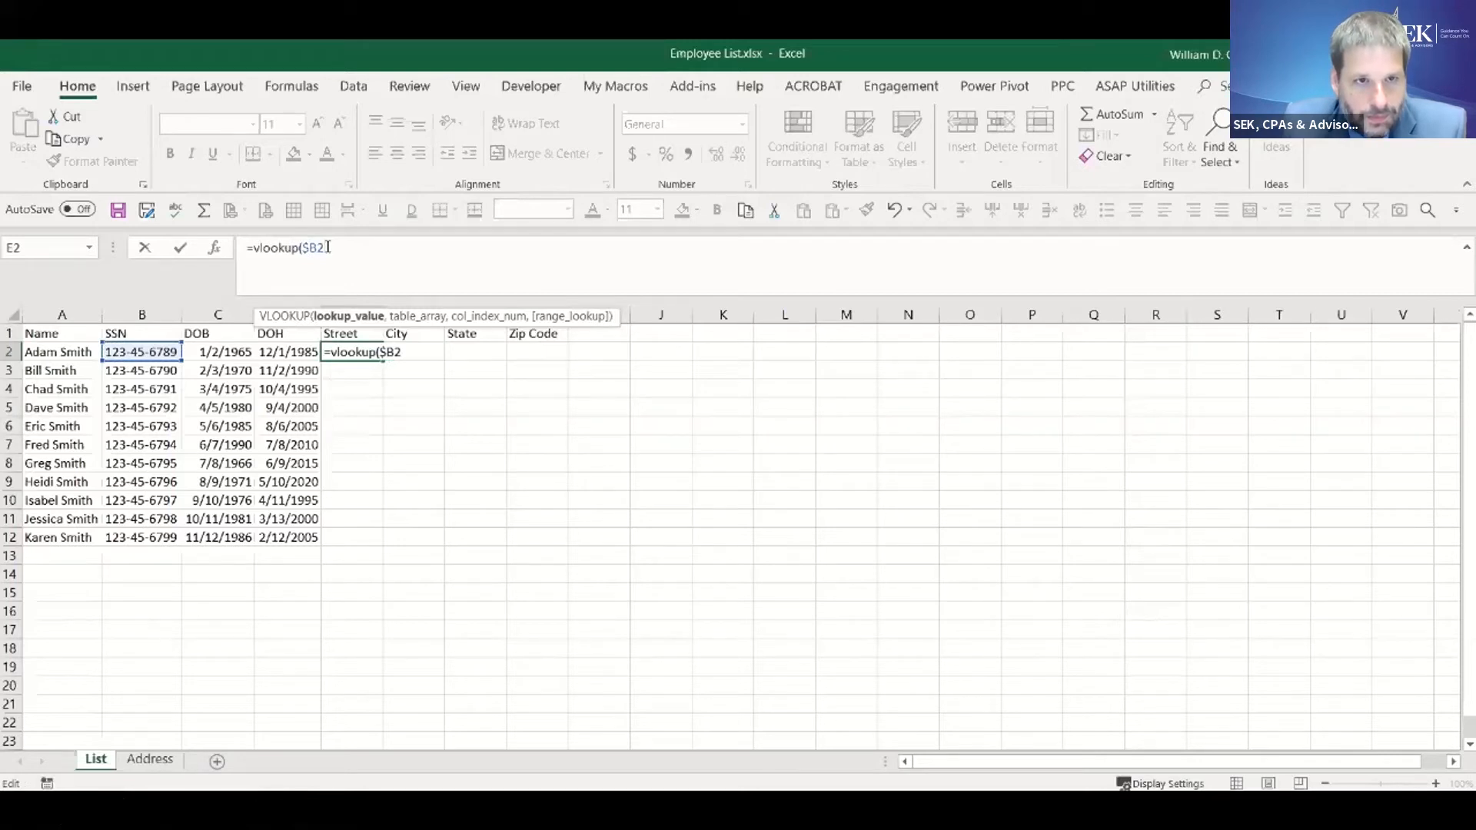
pyautogui.write(',')
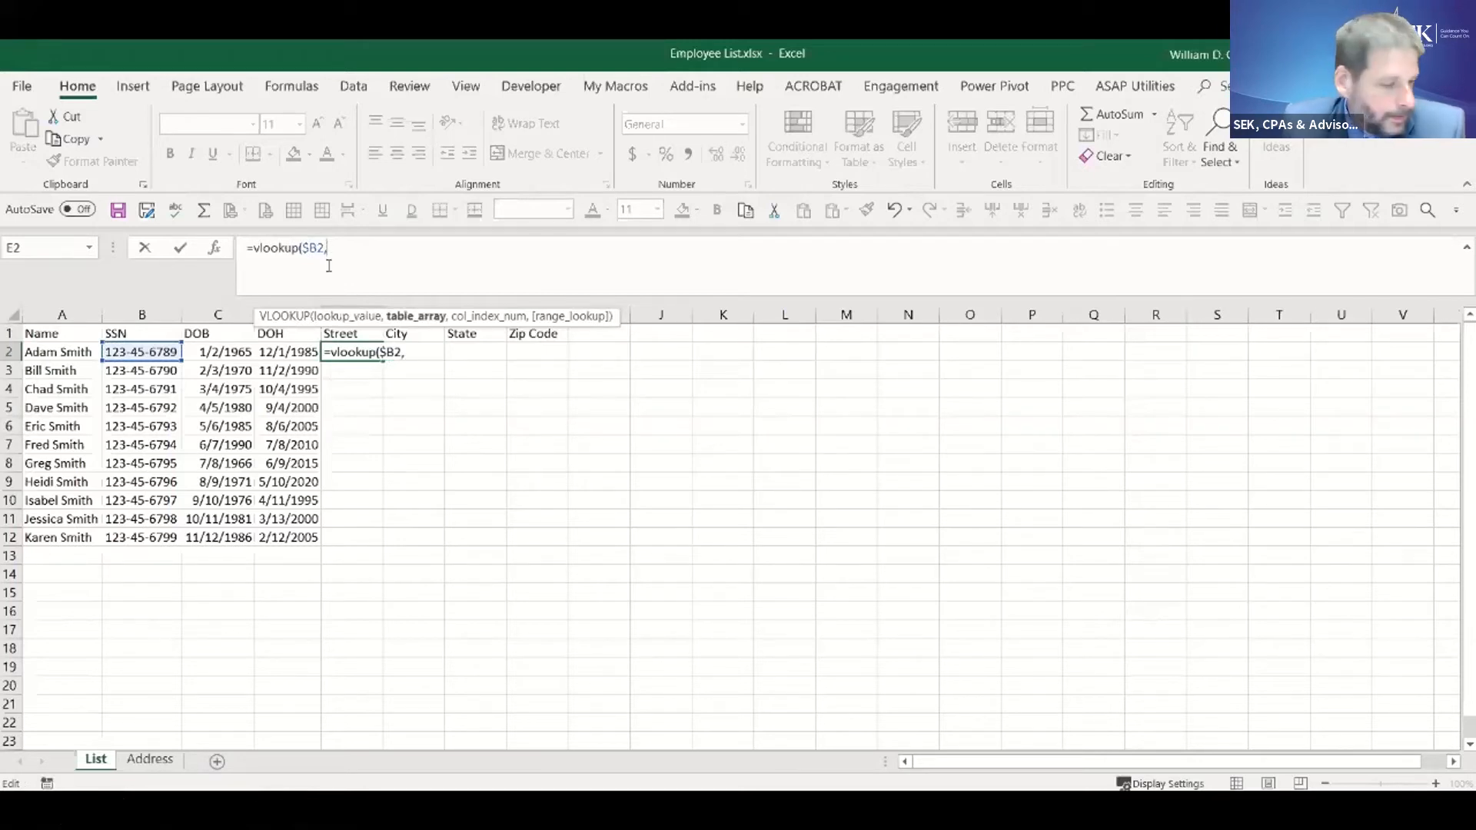
# - Set the VLOOKUP table array to the absolute range $B$1:$F$12 on the Address sheet
pyautogui.click(152, 760)
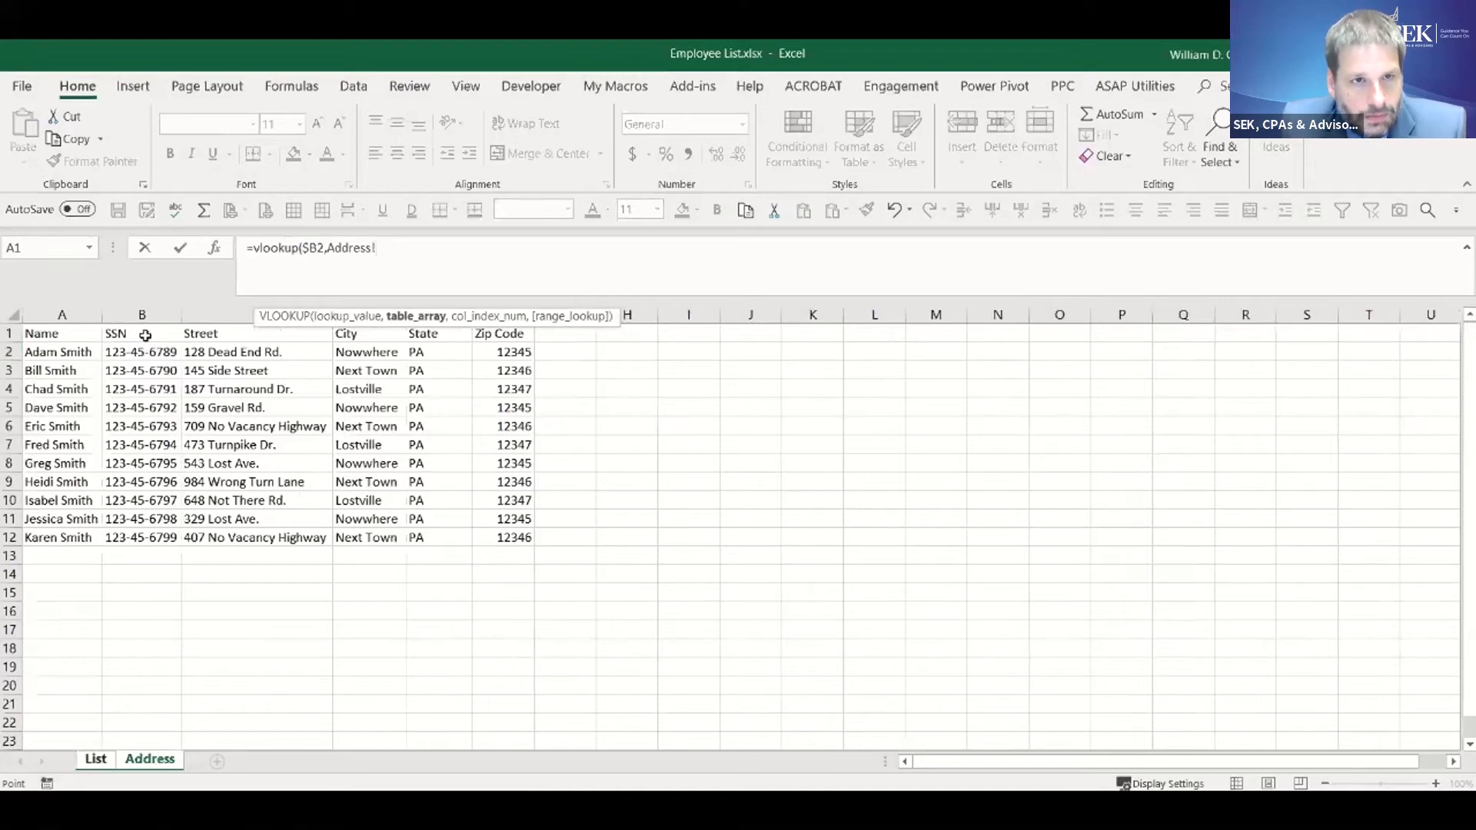
pyautogui.moveTo(145, 335); pyautogui.dragTo(532, 538)
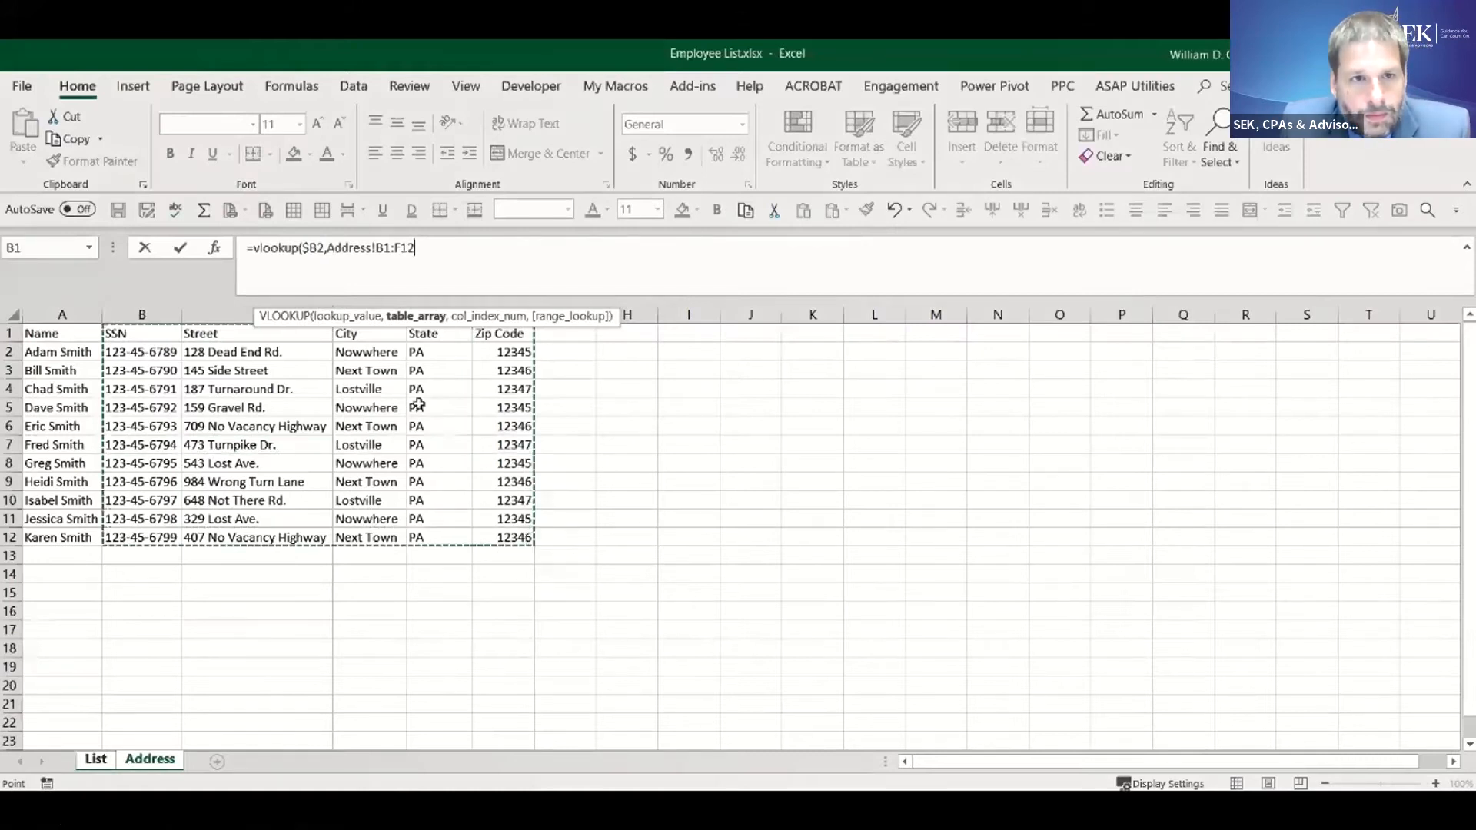
pyautogui.click(382, 248)
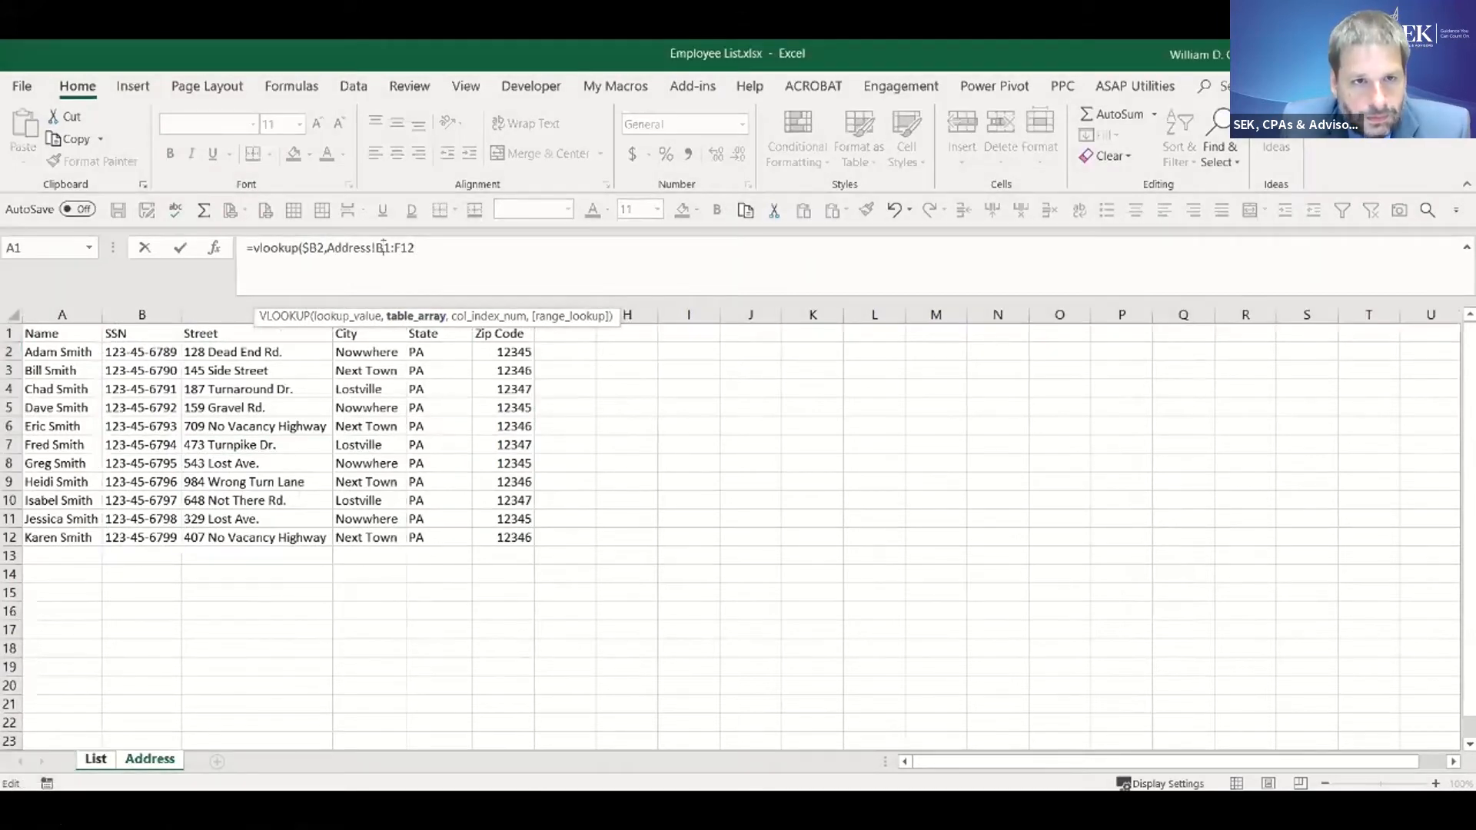
pyautogui.press('F4')
pyautogui.click(417, 248)
pyautogui.press('F4')
pyautogui.click(458, 246)
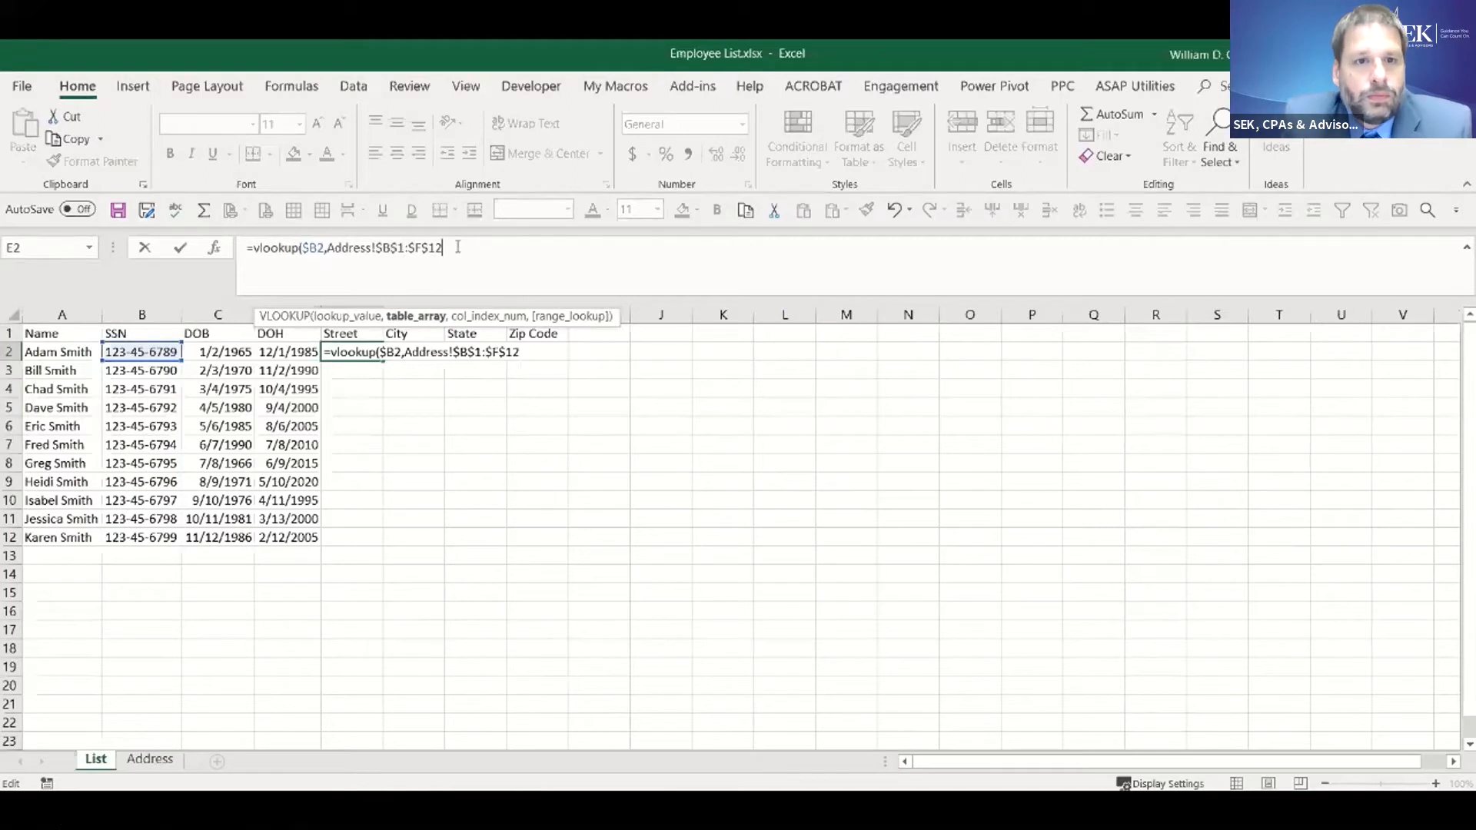
pyautogui.write(',')
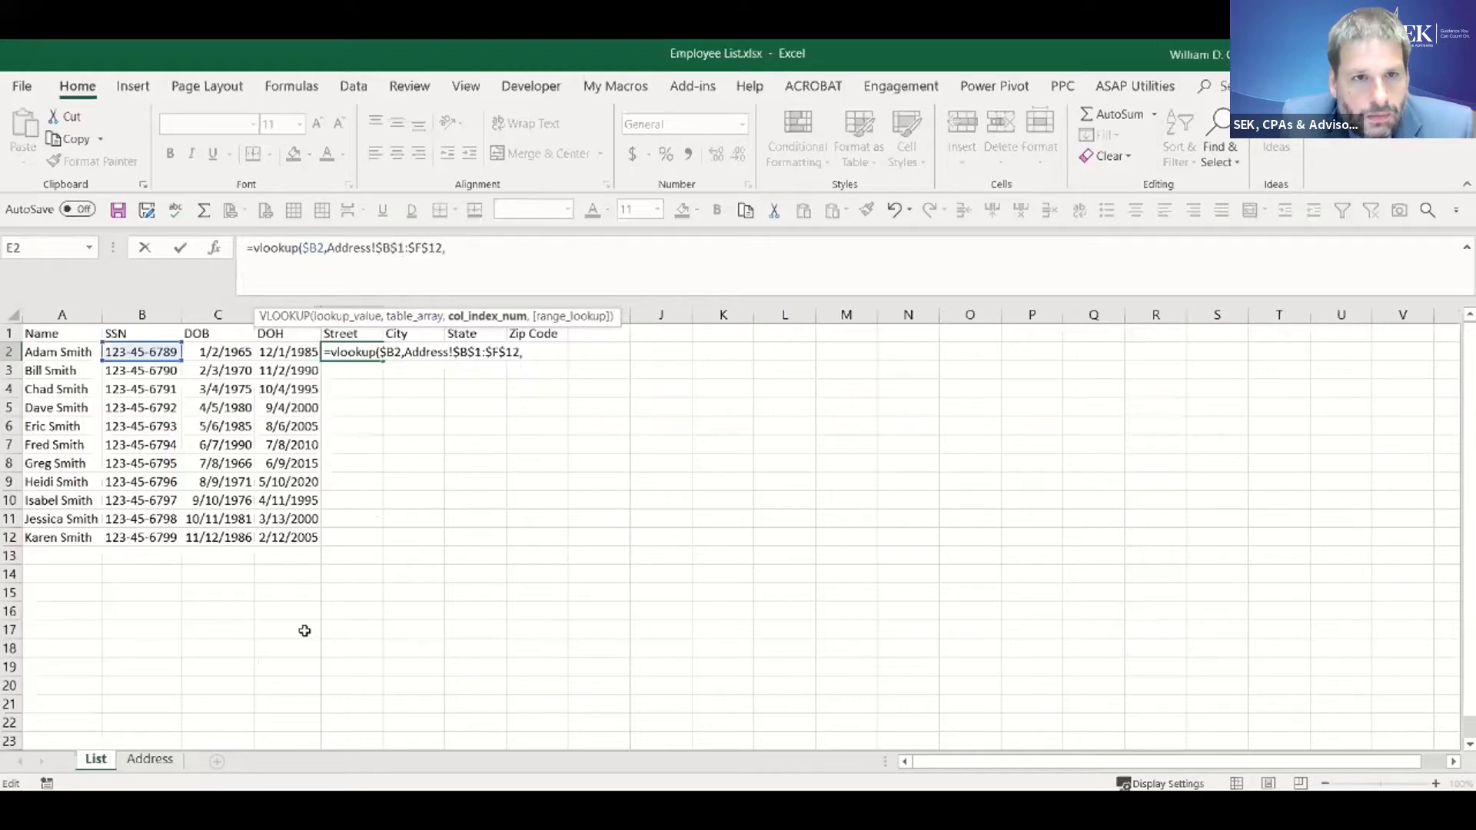
# - Complete the Street VLOOKUP in E2 with column index 2 and FALSE for an exact match
pyautogui.click(150, 759)
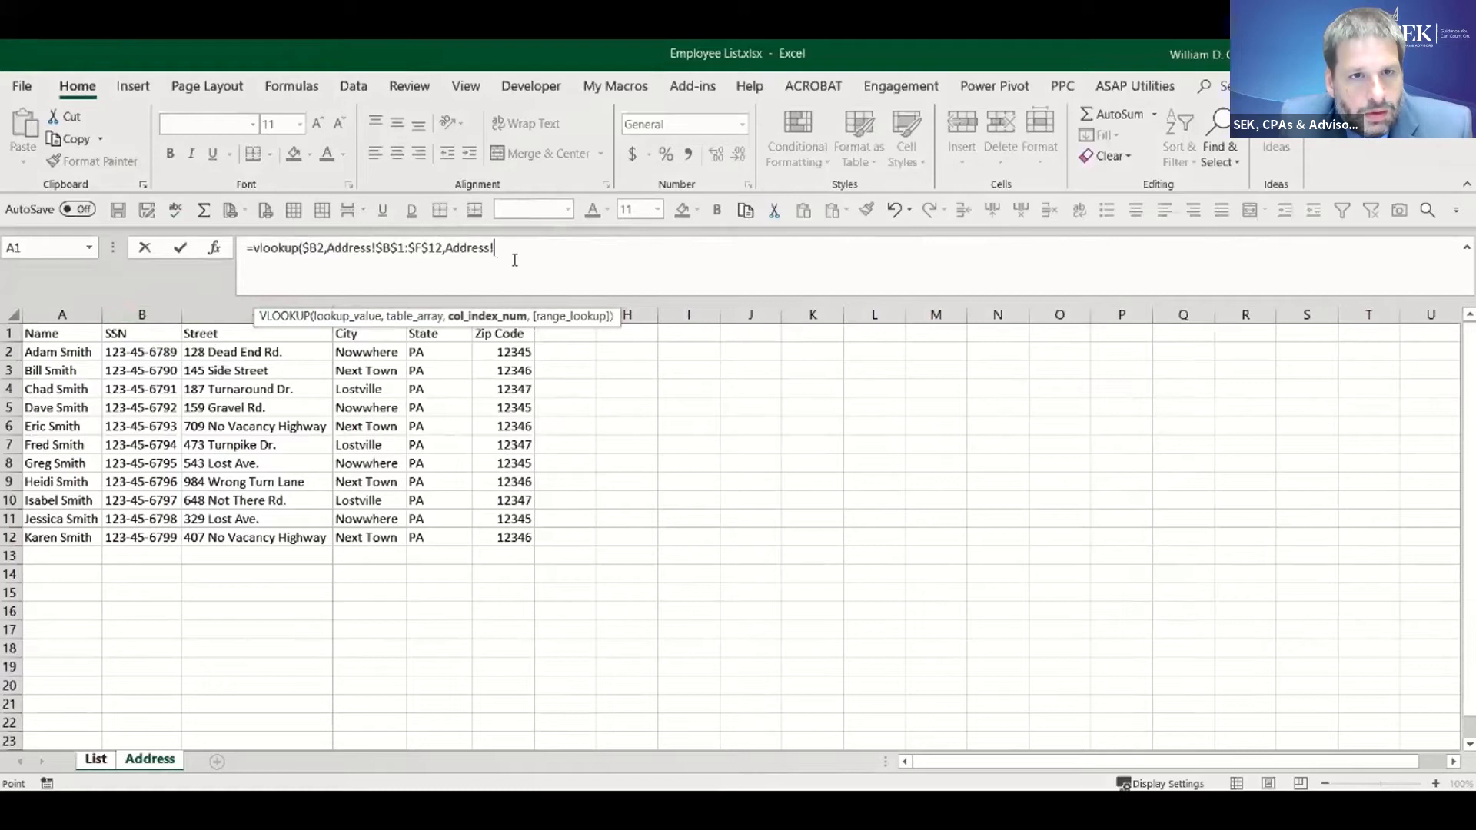
pyautogui.write('2')
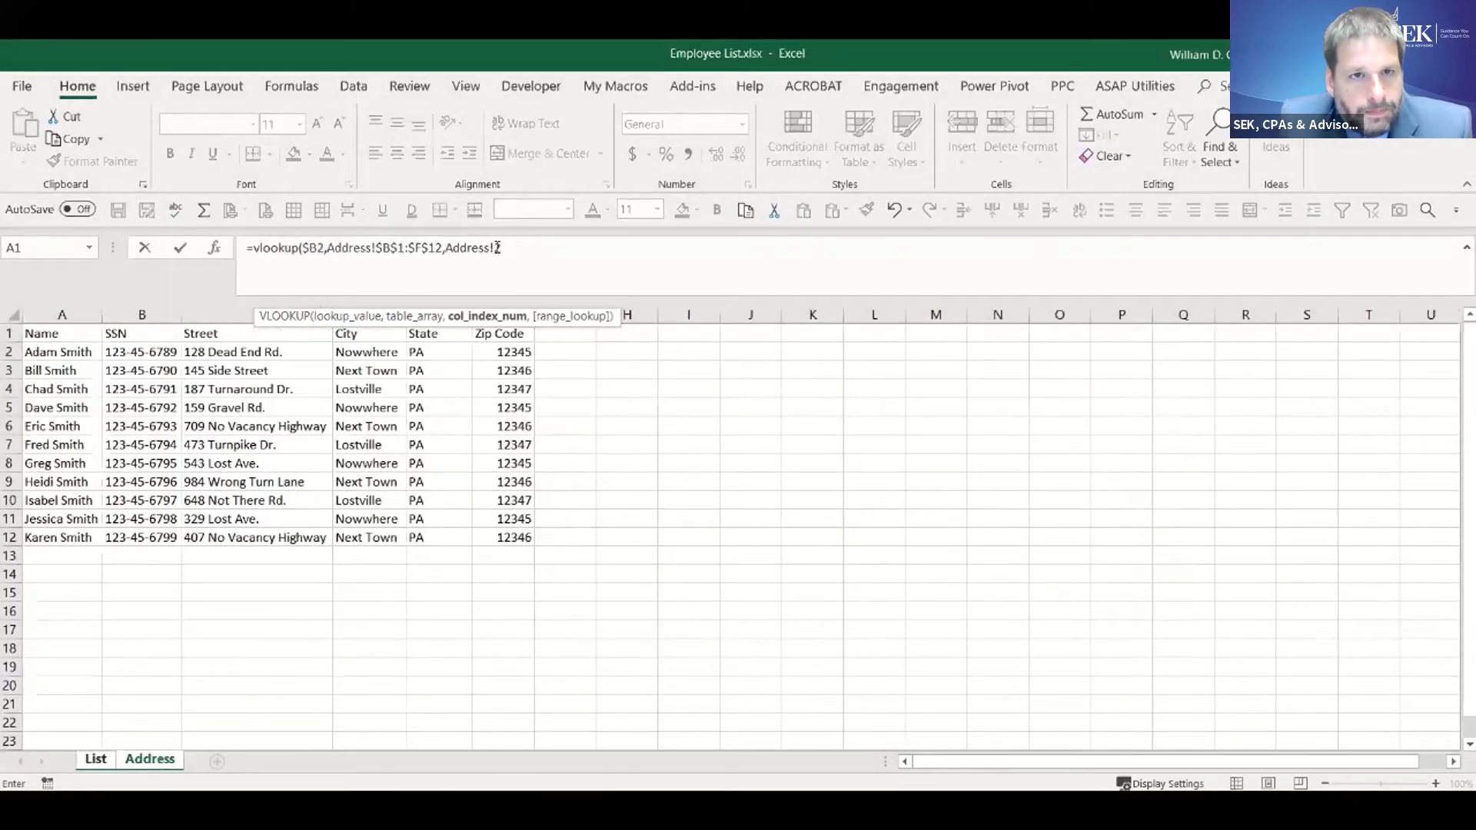
pyautogui.moveTo(494, 247); pyautogui.dragTo(447, 244)
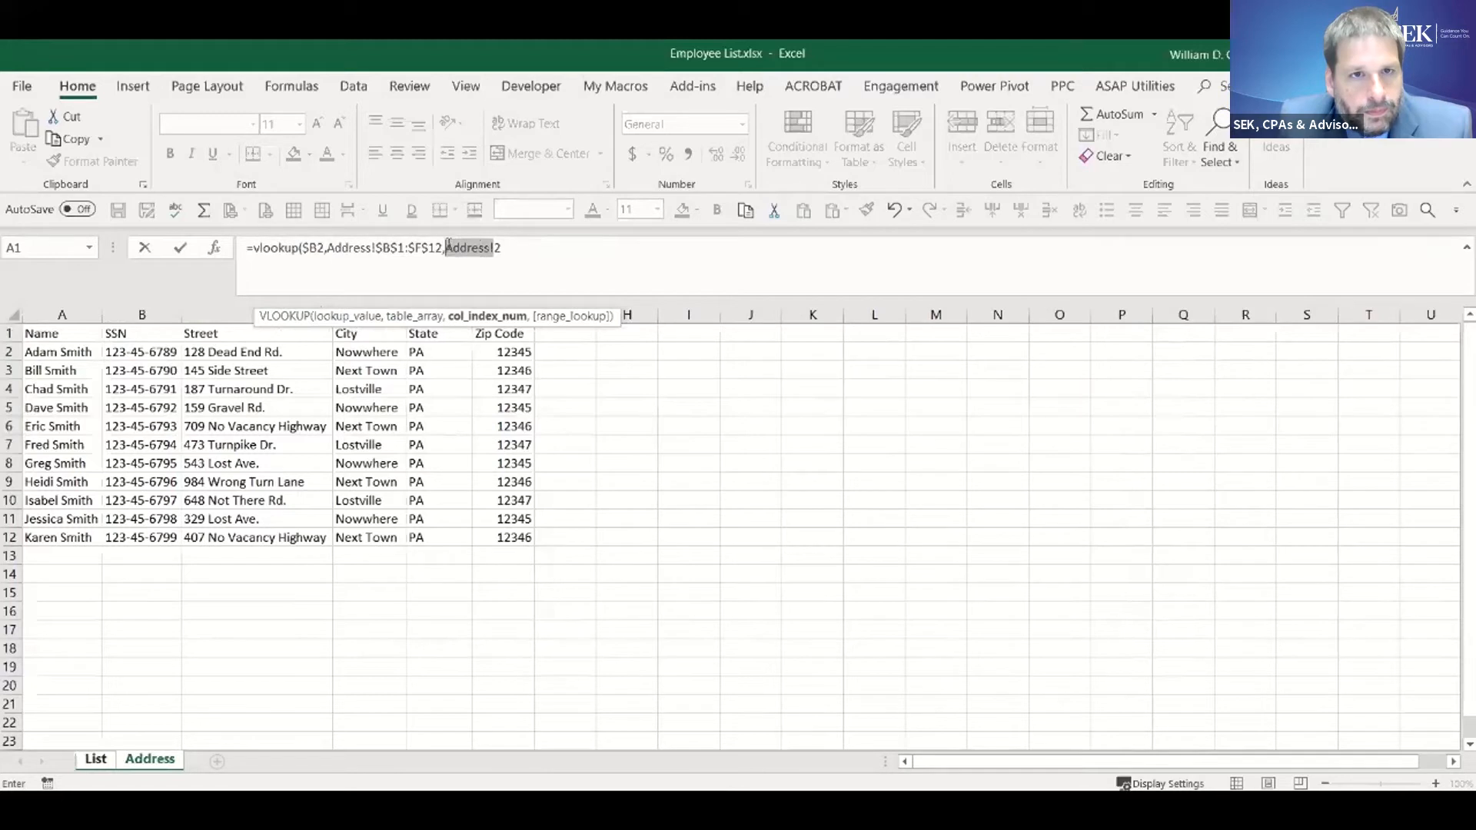
pyautogui.press('Delete')
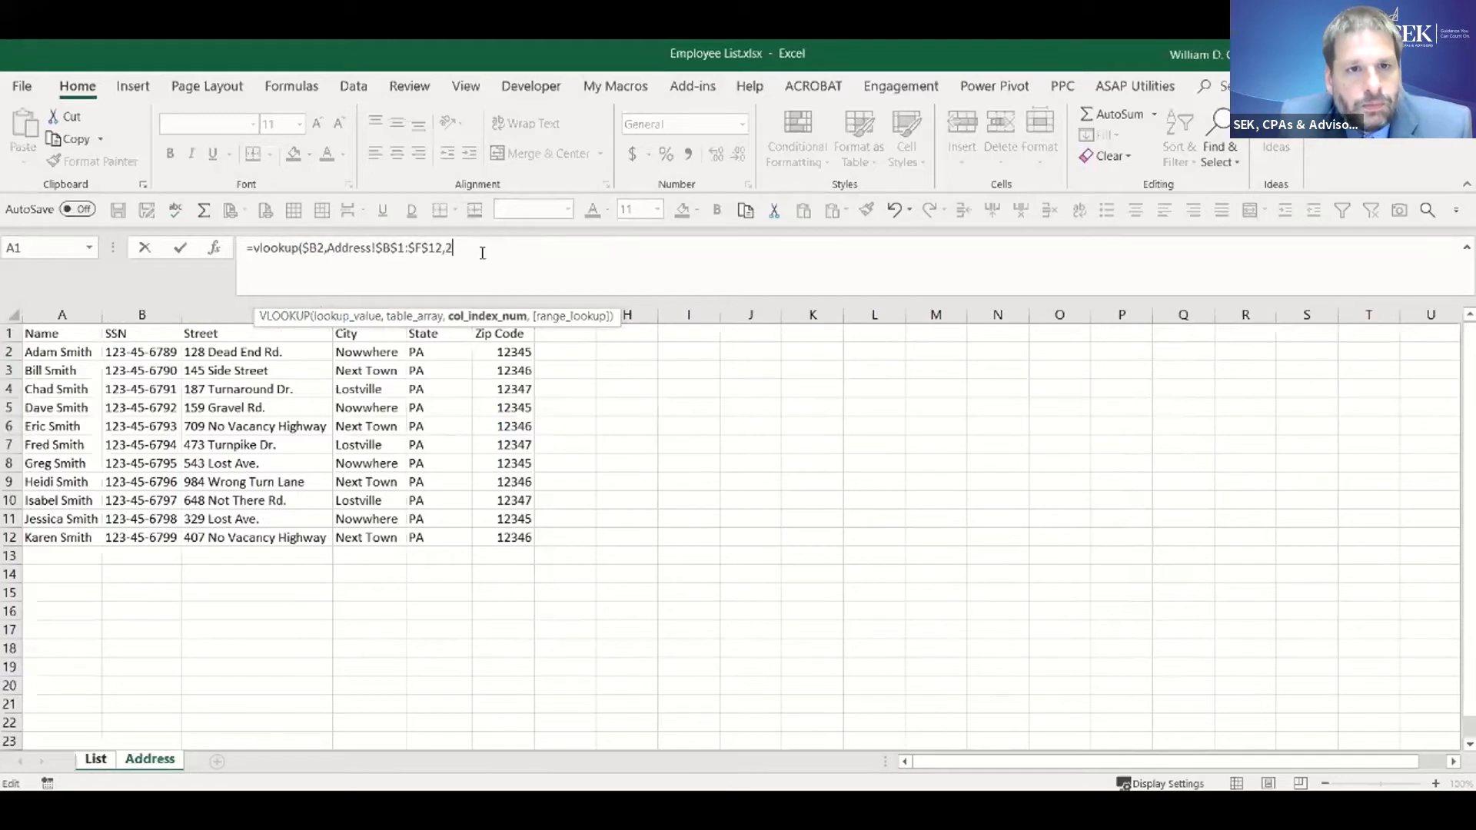
pyautogui.write(',')
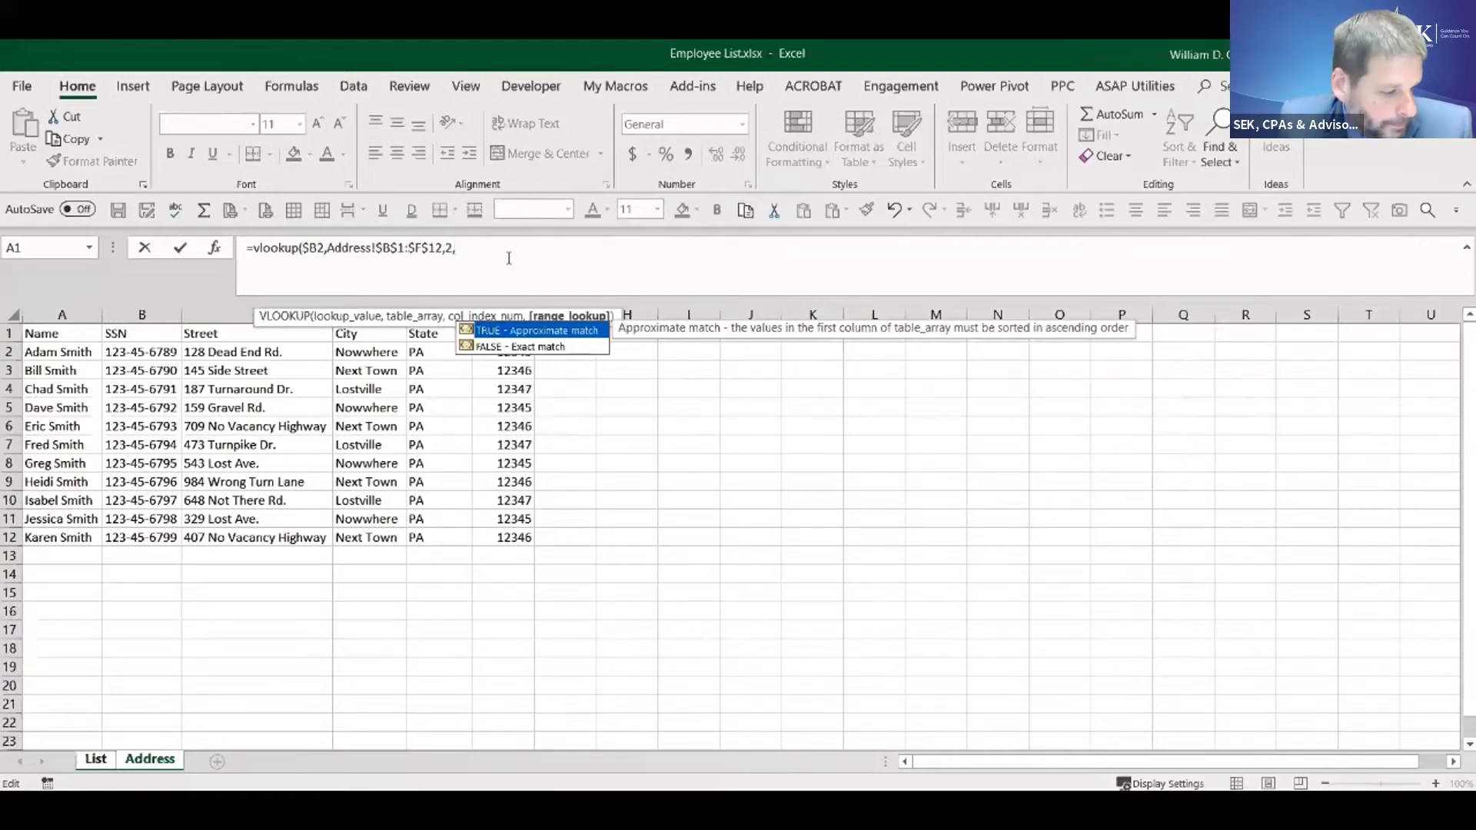
pyautogui.write('fa')
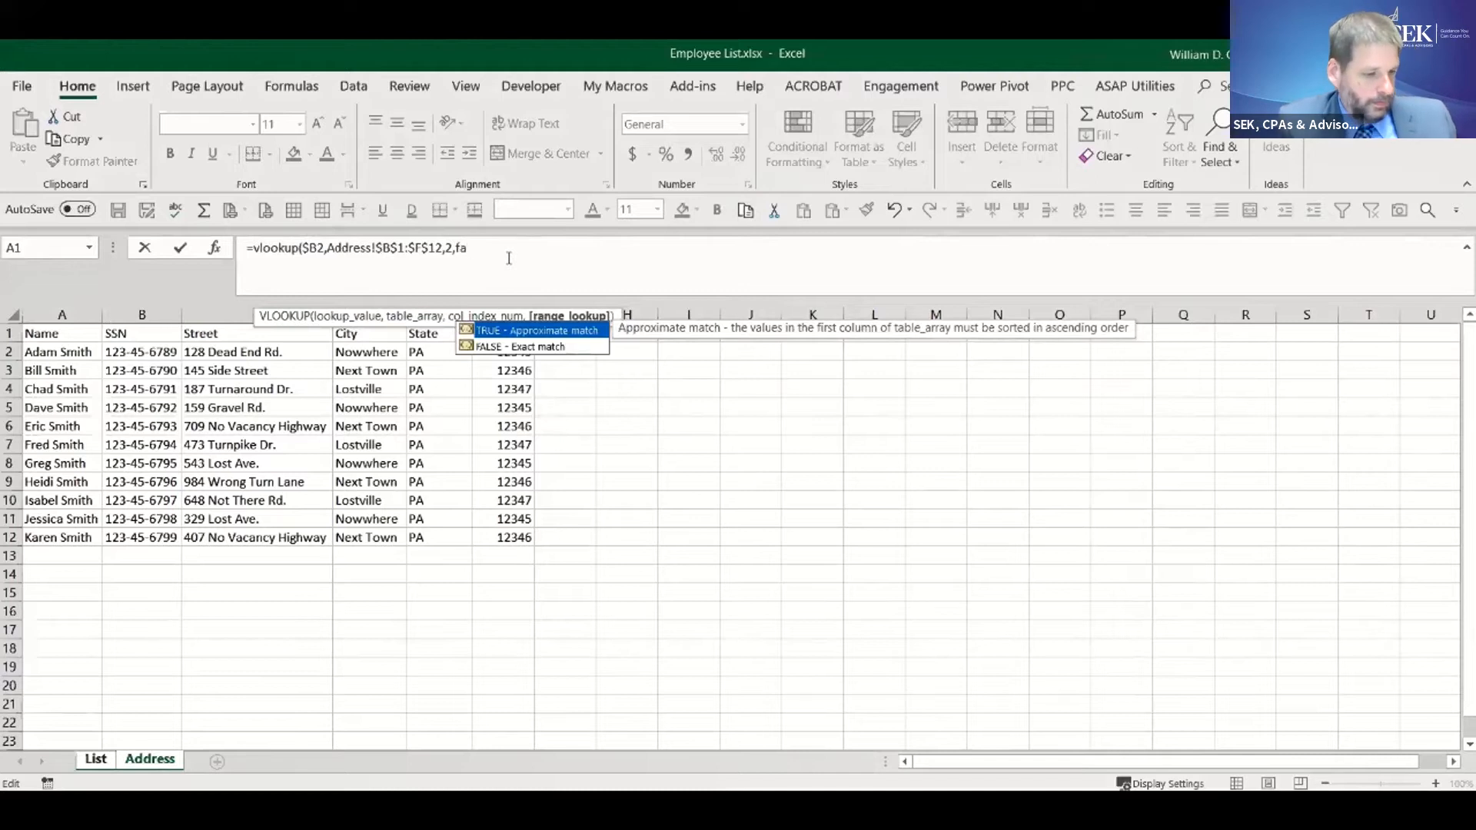
pyautogui.write('lse)')
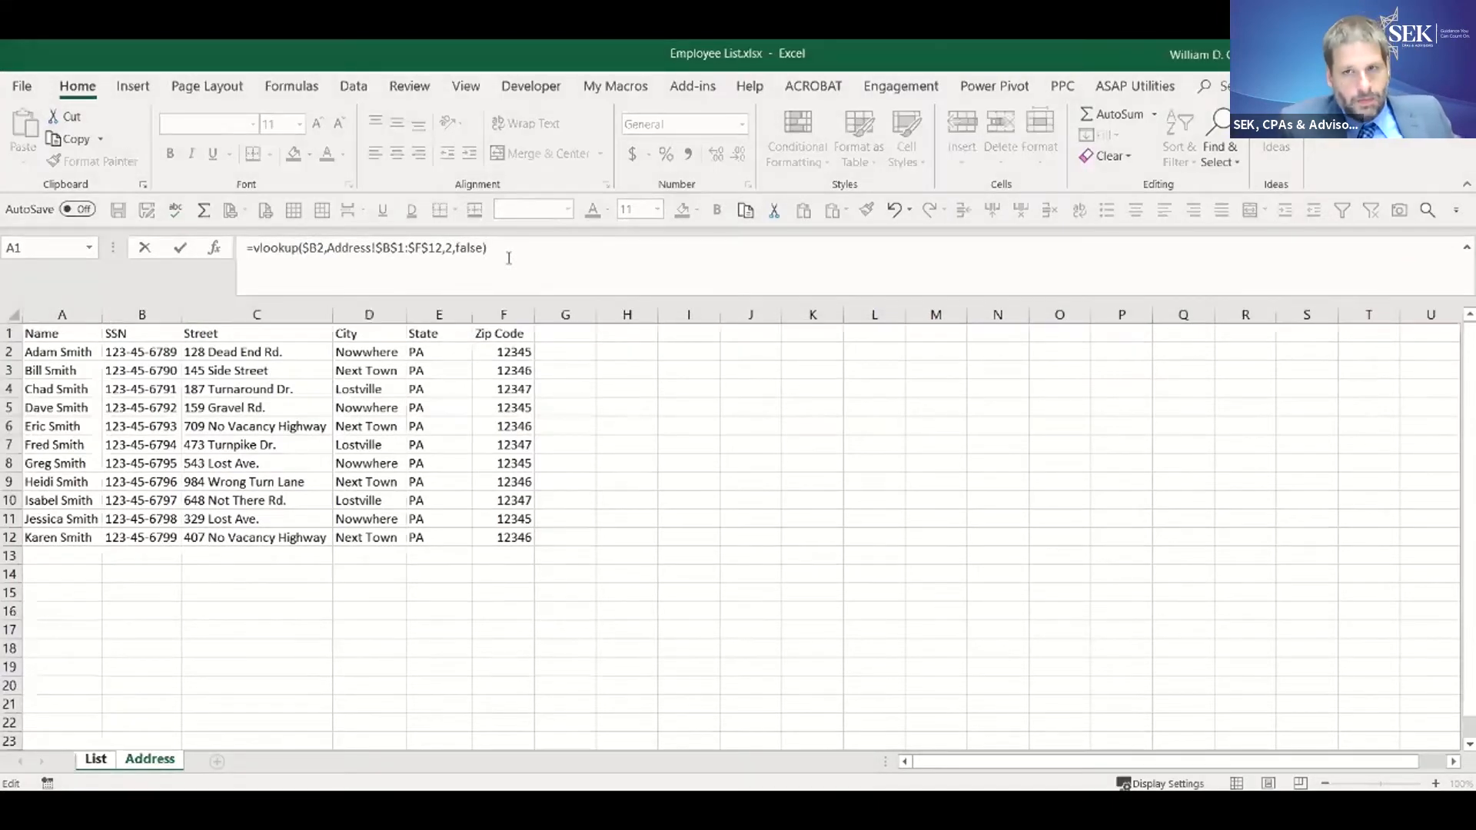
pyautogui.press('Return')
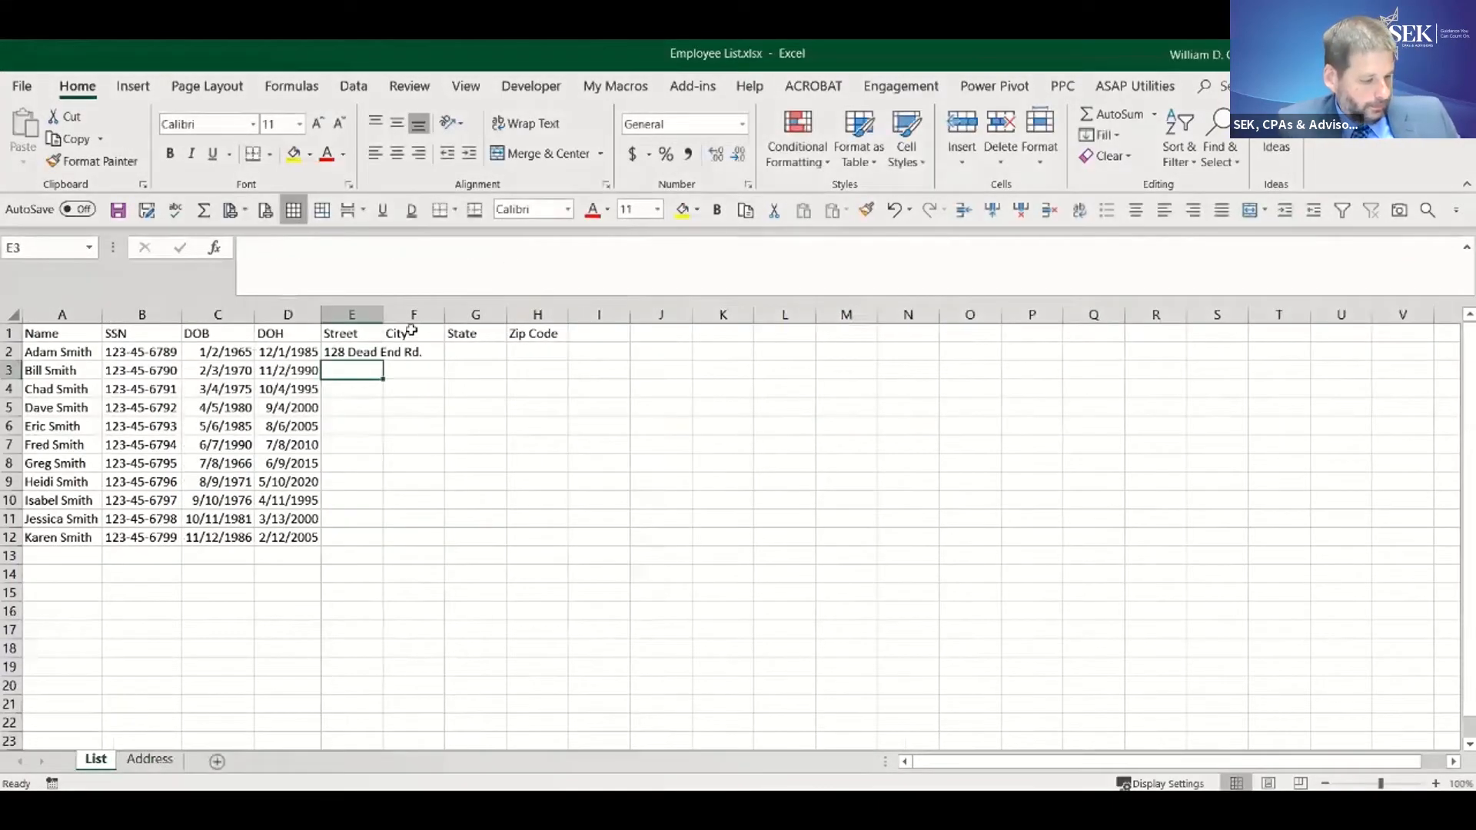
# - Fill the Street formula from E2 across to H2 and set the column index of the City formula in F2 to 3
pyautogui.click(358, 351)
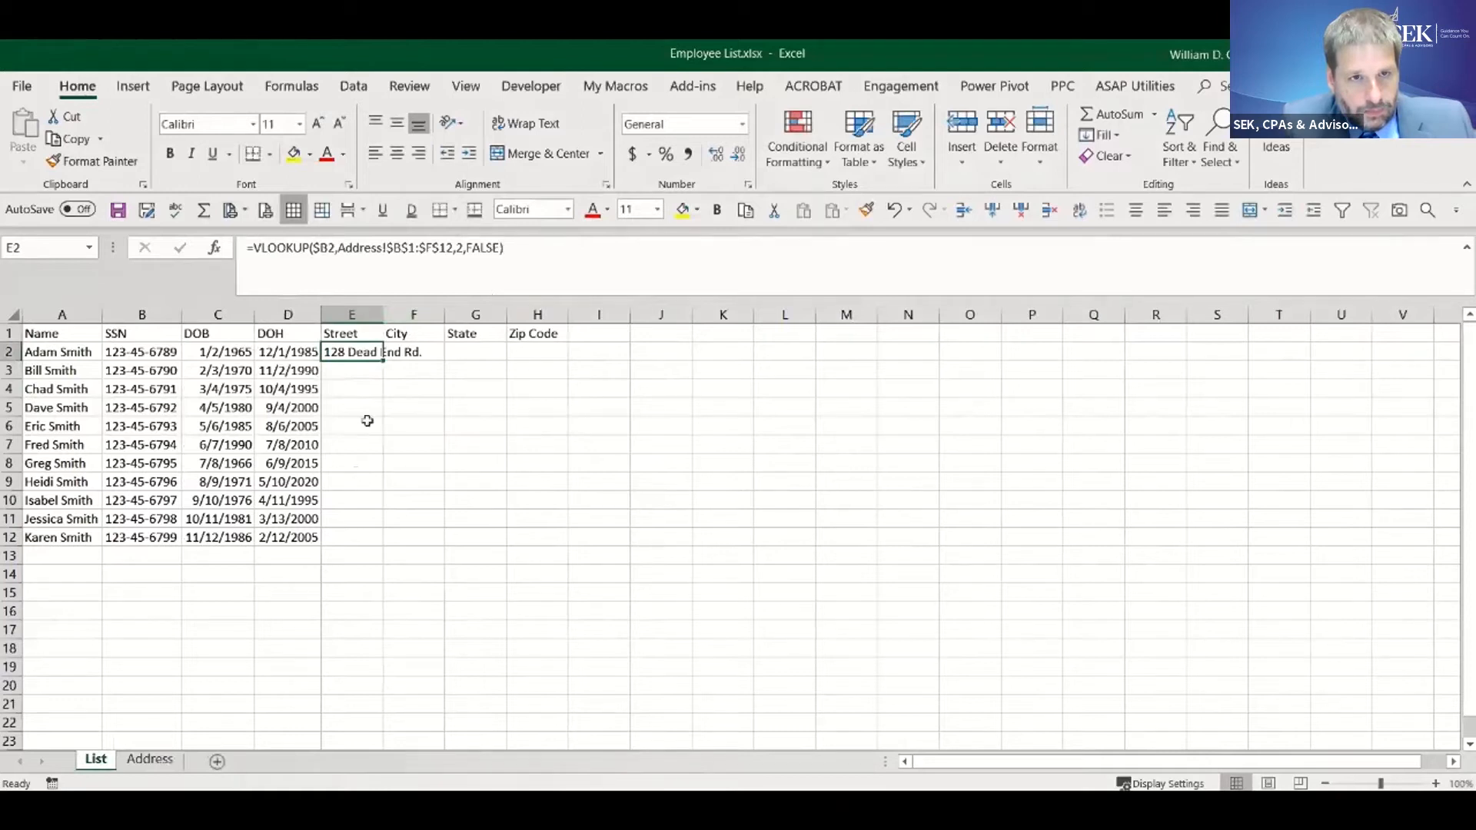
pyautogui.moveTo(384, 361); pyautogui.dragTo(566, 358)
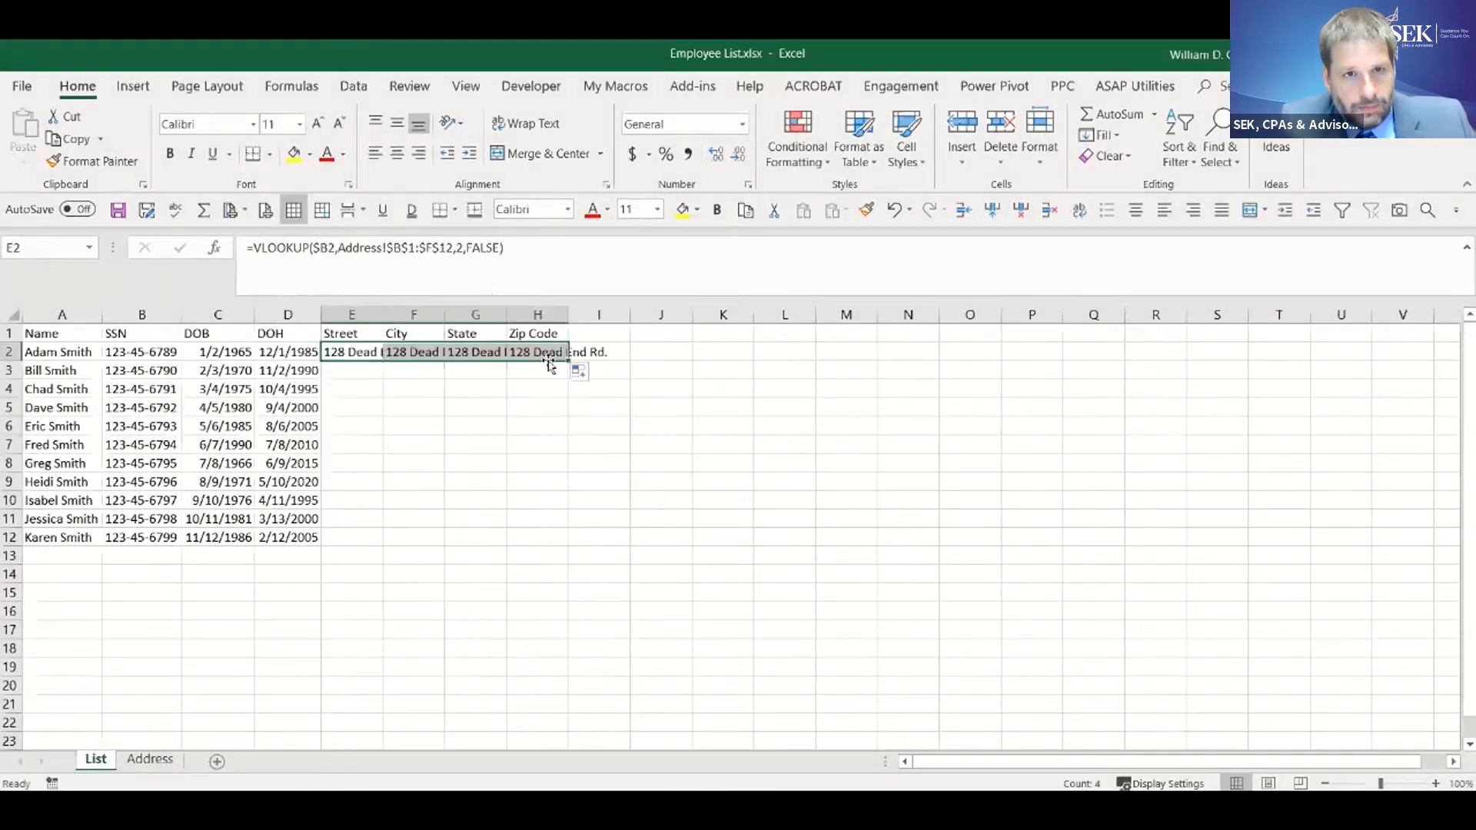
pyautogui.click(416, 348)
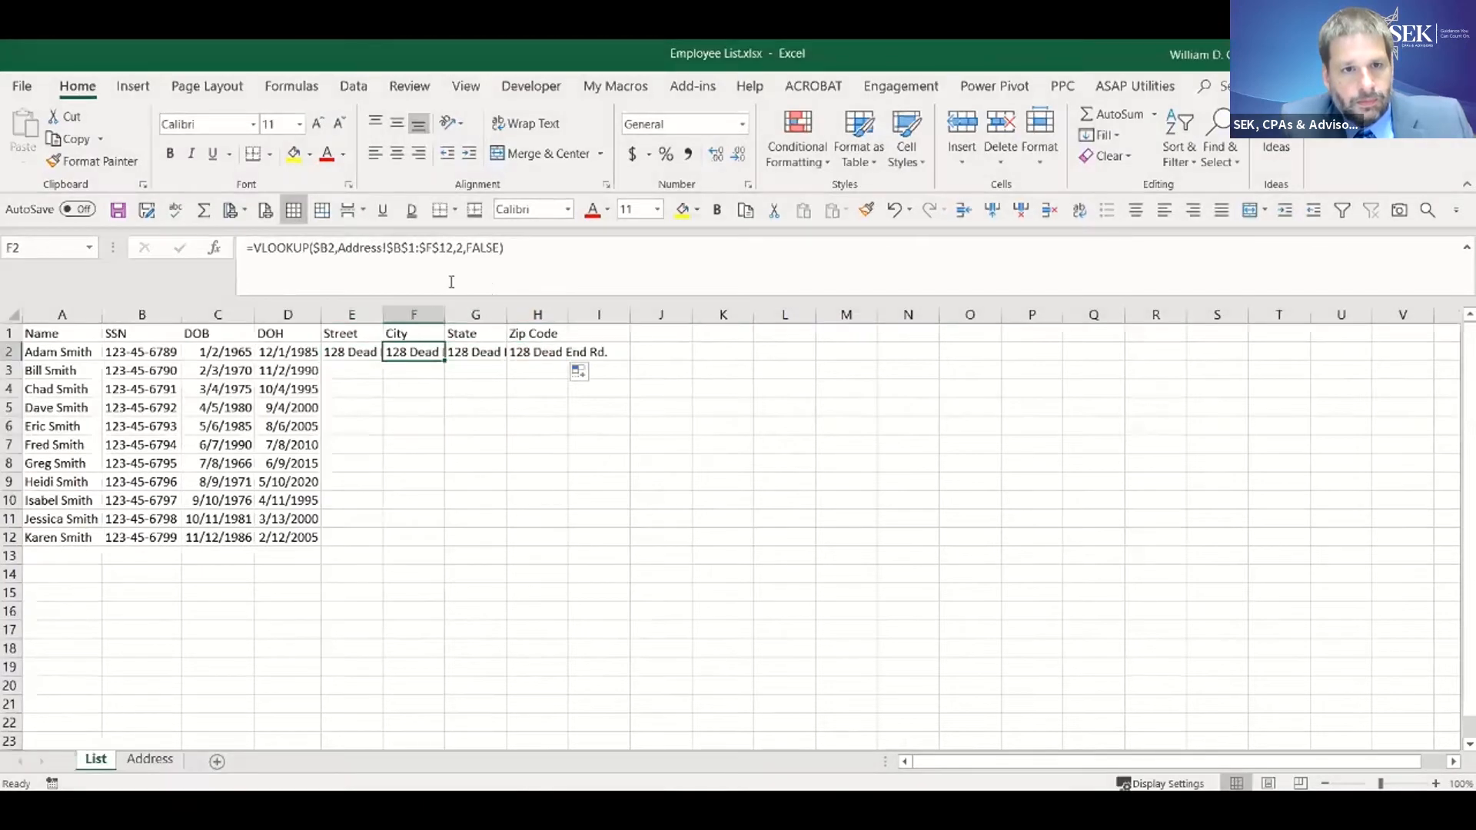
pyautogui.click(456, 247)
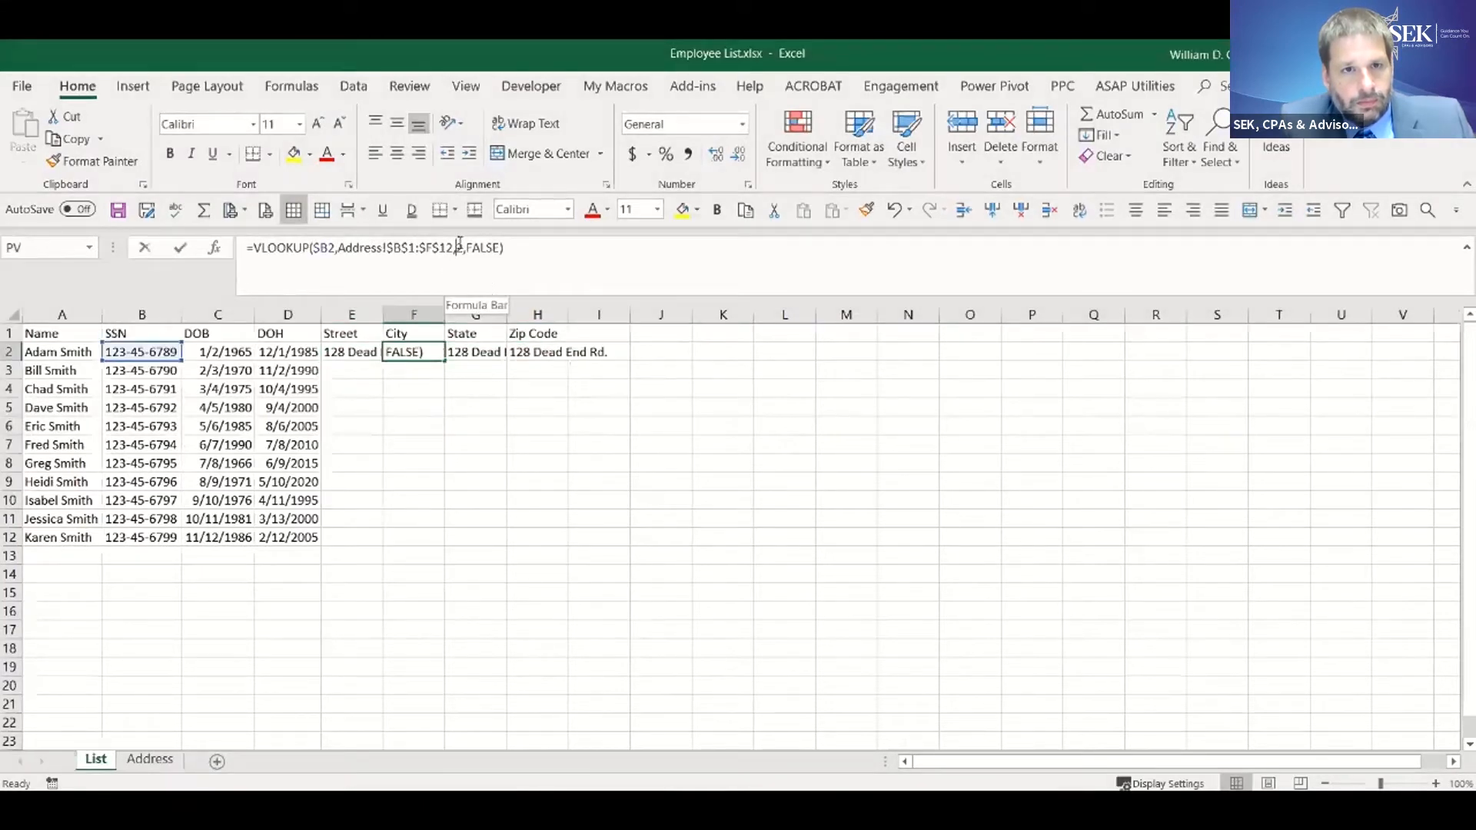
pyautogui.doubleClick(460, 248)
pyautogui.write('3')
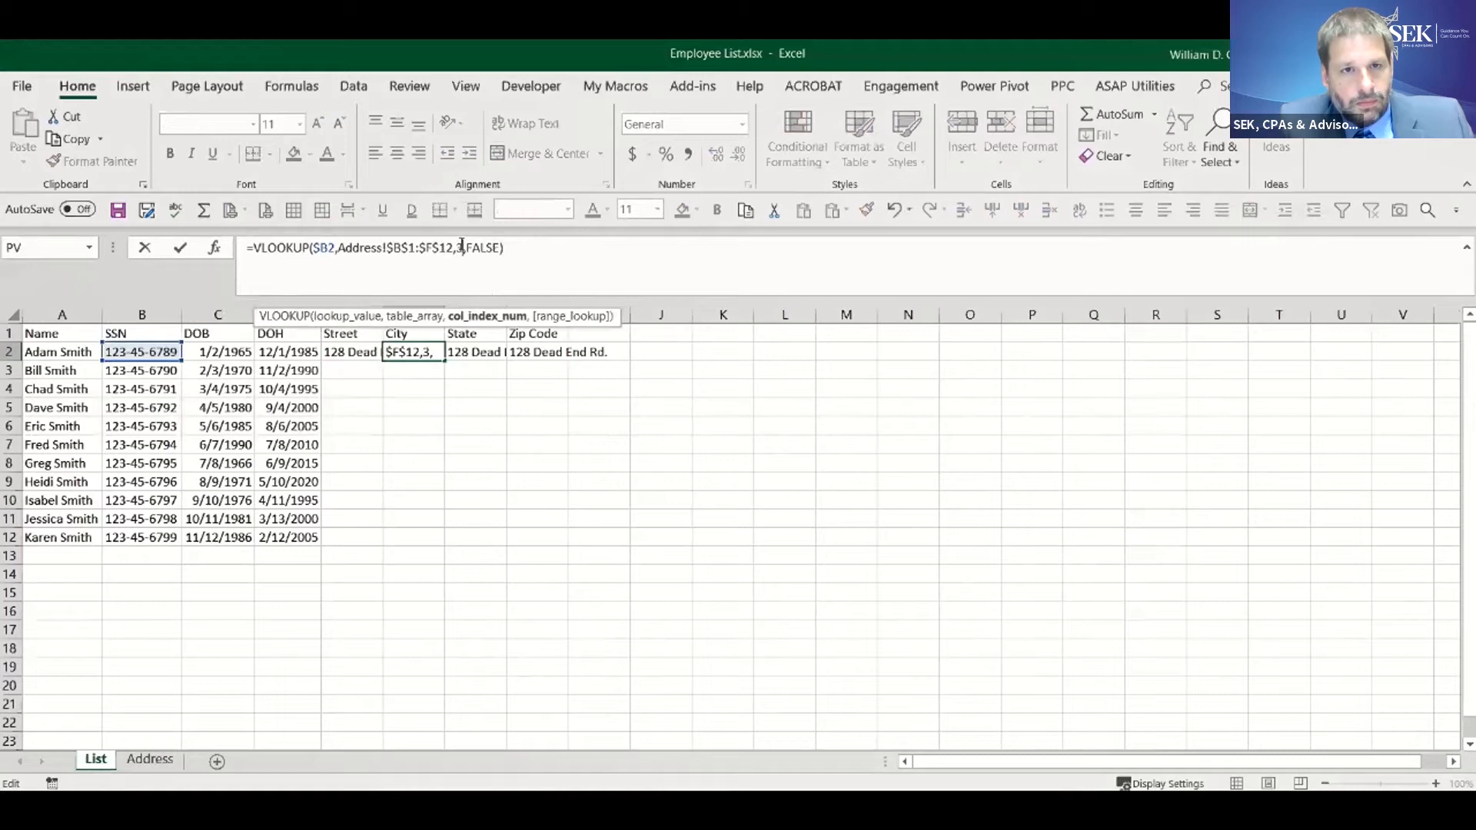
pyautogui.press('Return')
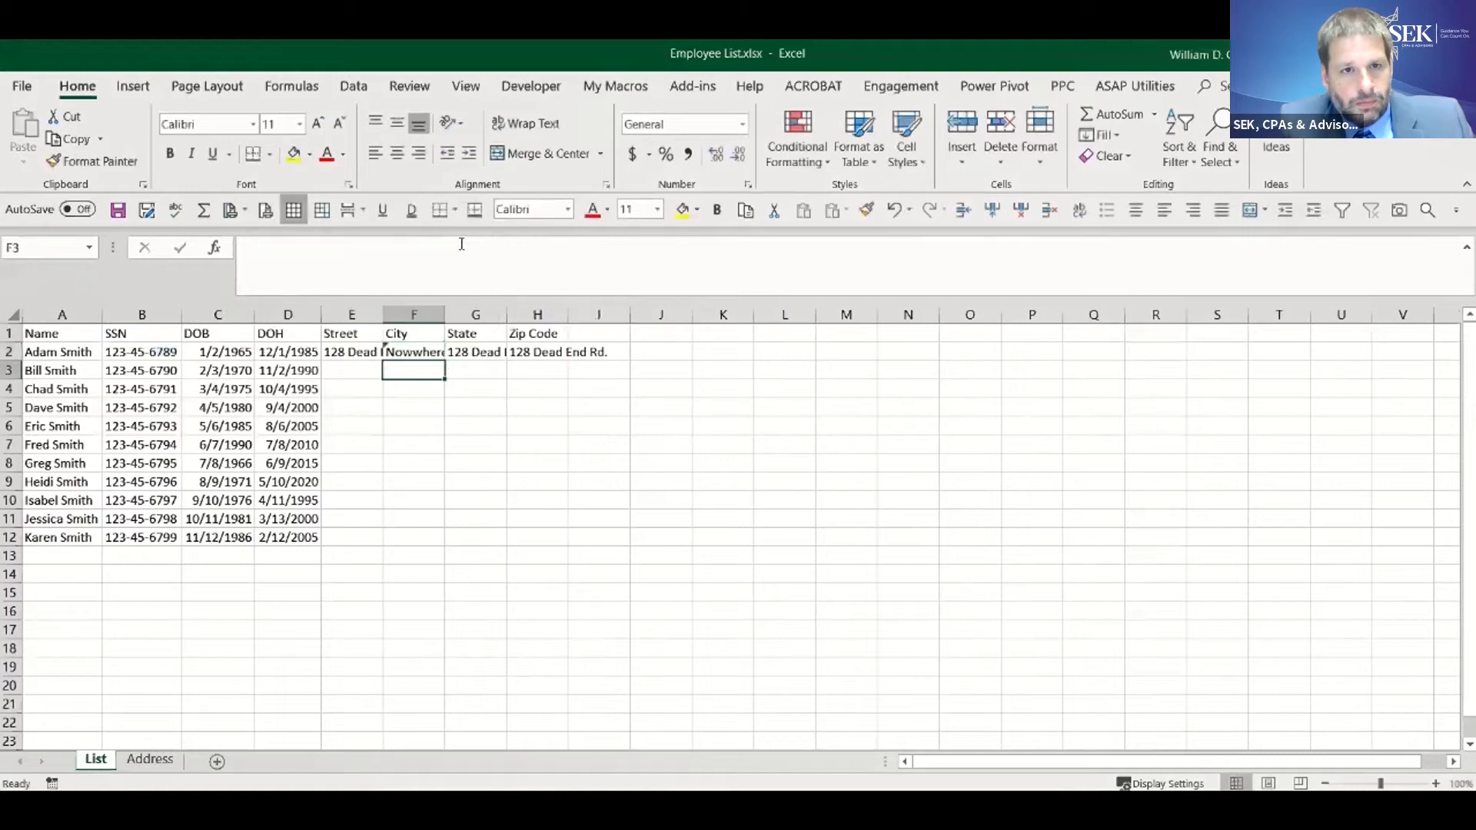
# - Set the column index of the State formula in G2 to 4
pyautogui.click(468, 350)
pyautogui.doubleClick(460, 248)
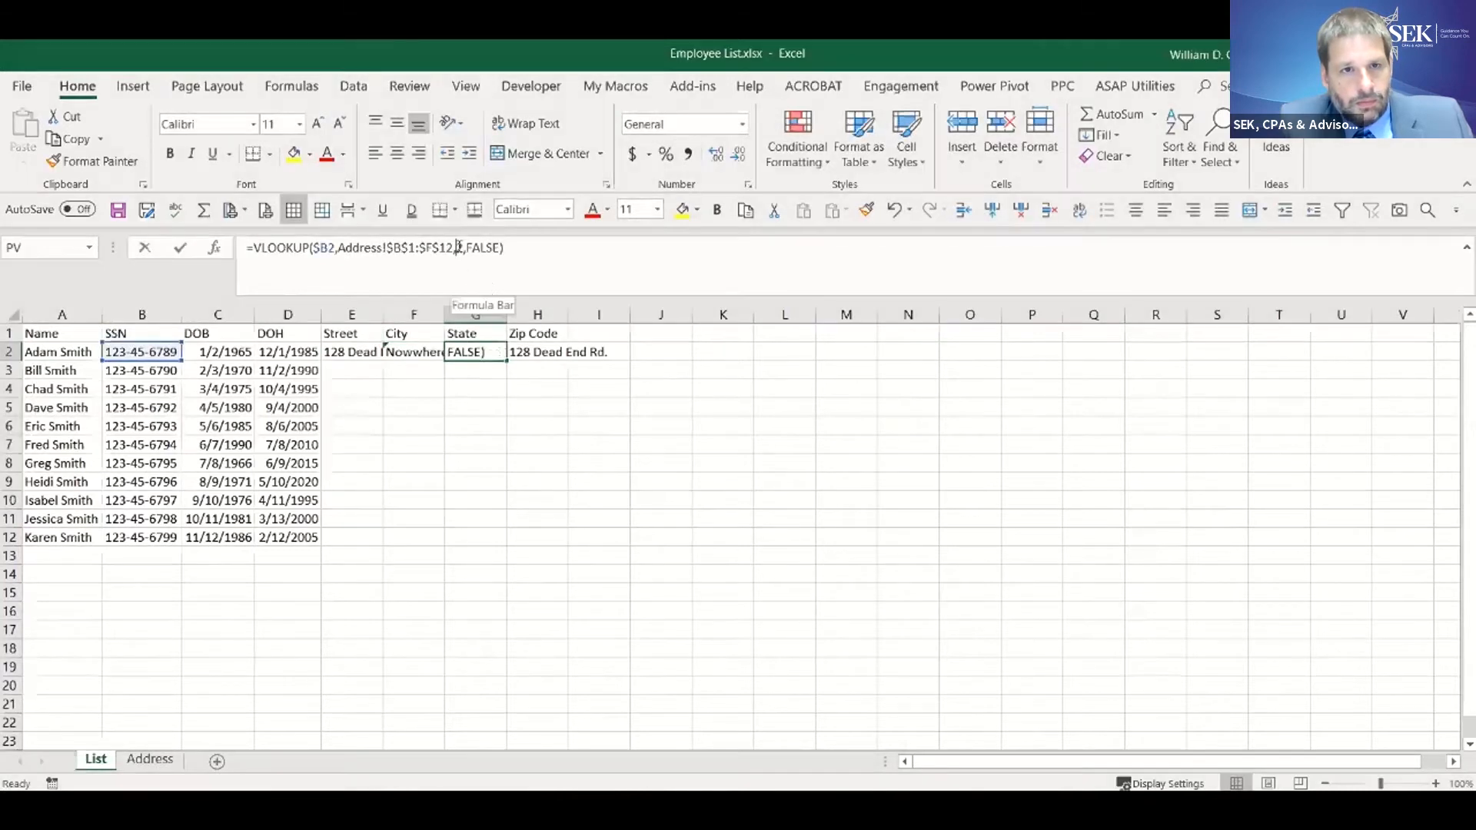
pyautogui.write('4')
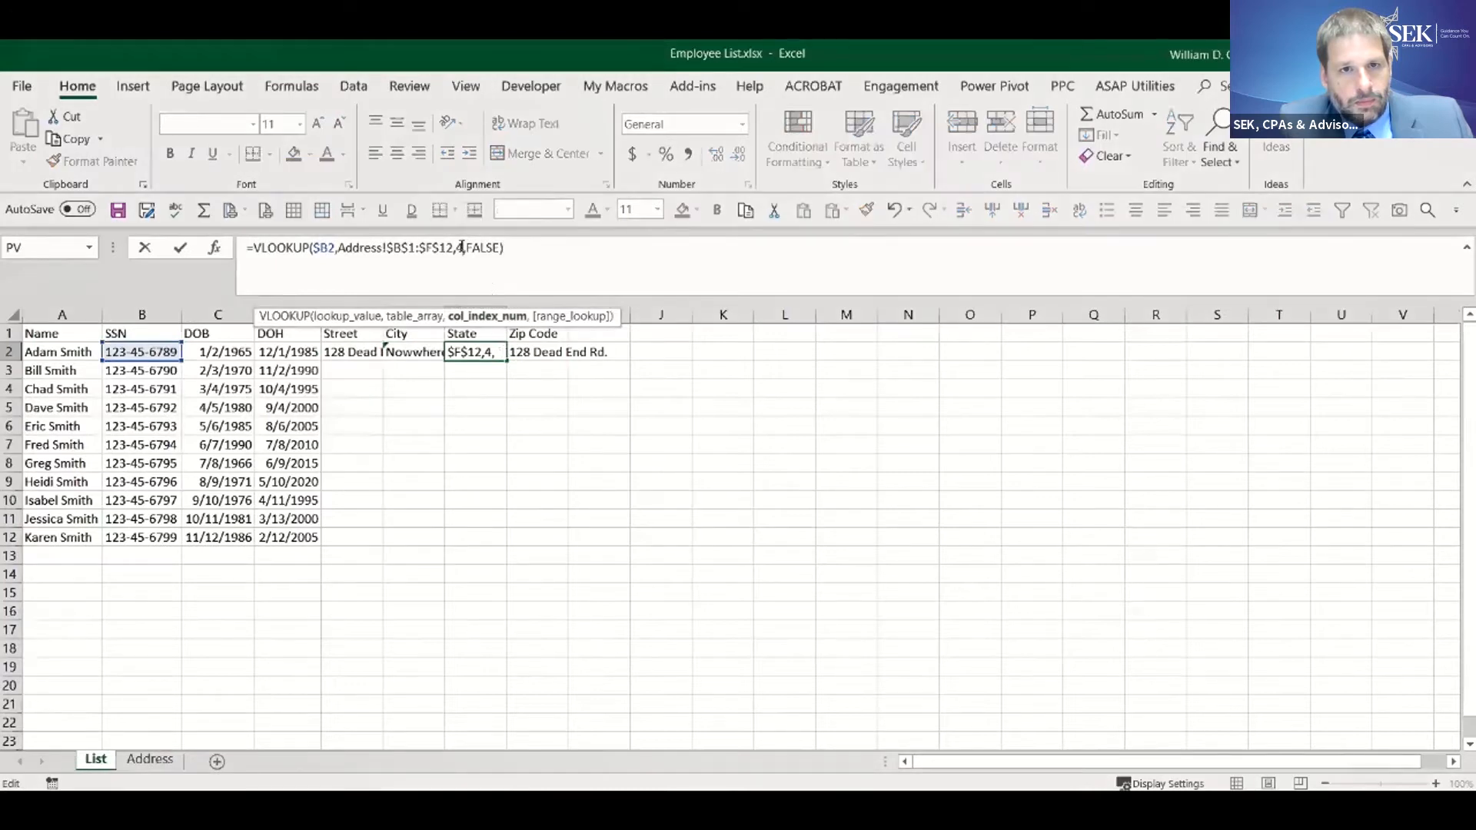
pyautogui.press('Return')
# - Set the column index of the Zip Code VLOOKUP formula in H2 to 5
pyautogui.press('Up')
pyautogui.press('Right')
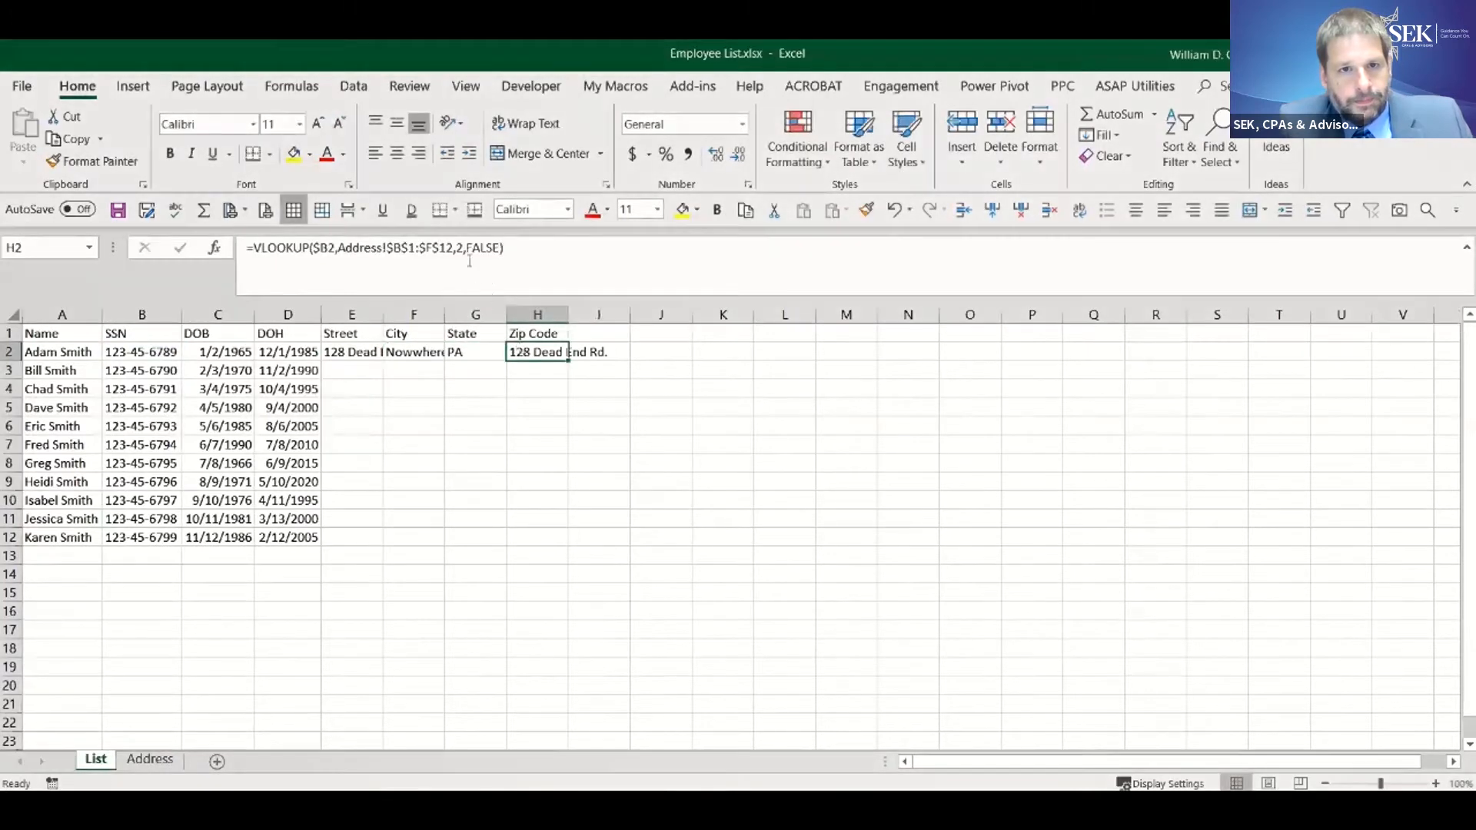
pyautogui.doubleClick(460, 247)
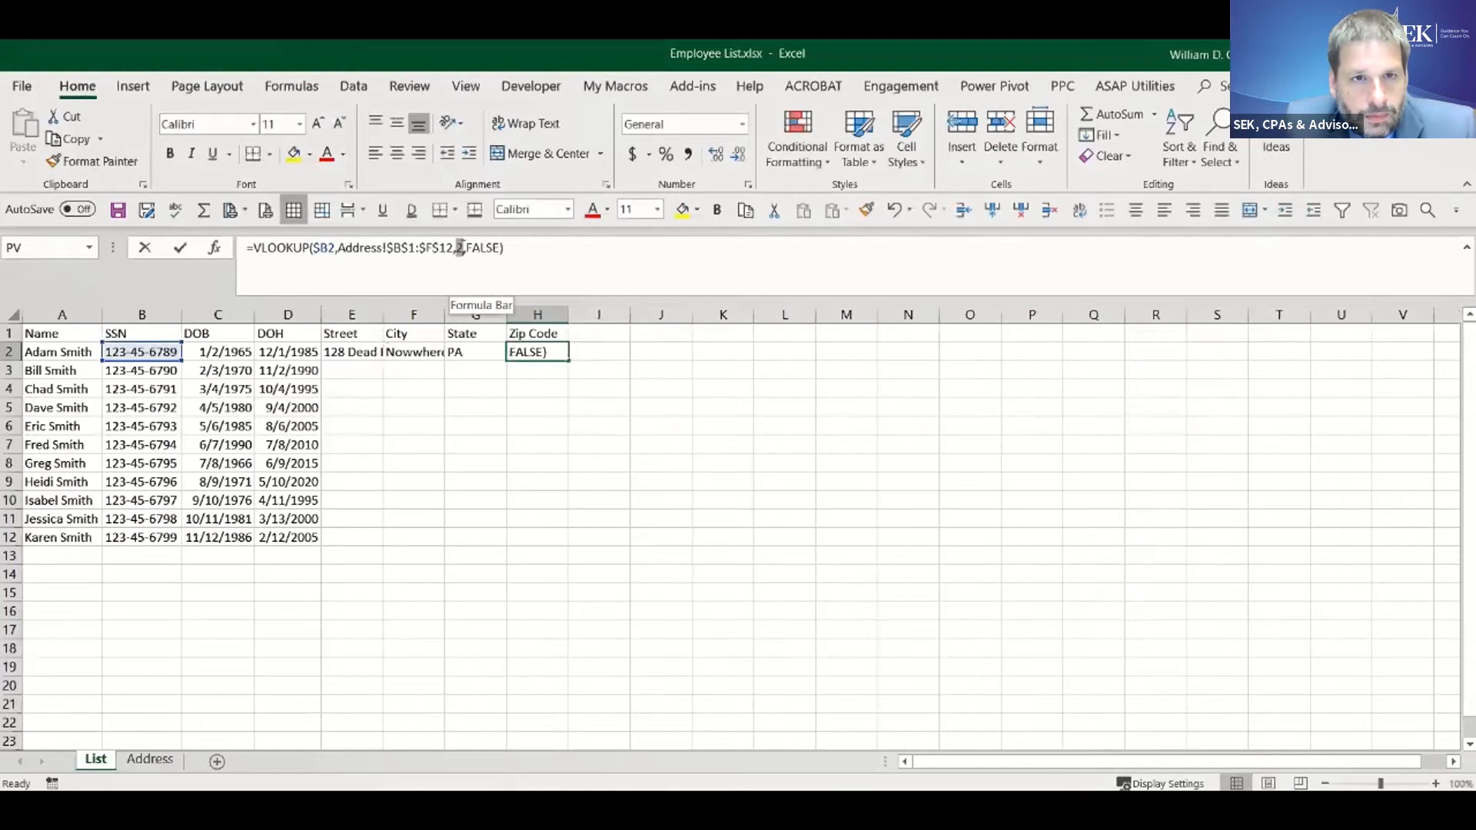
pyautogui.write('5')
pyautogui.press('Return')
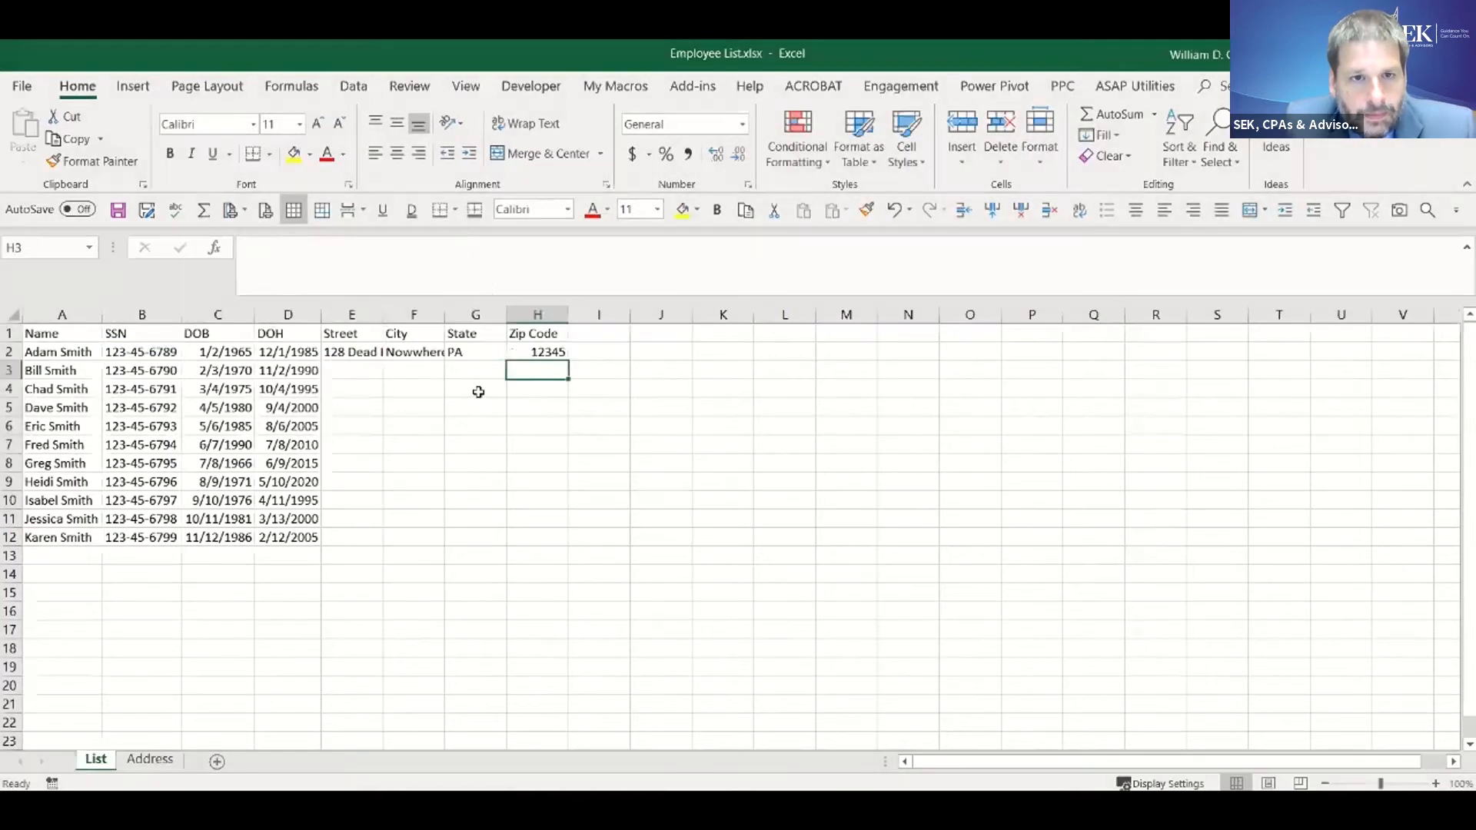
# - Fill the four address formulas in E2:H2 down through row 12 of the employee list
pyautogui.click(356, 348)
pyautogui.moveTo(356, 347); pyautogui.dragTo(547, 352)
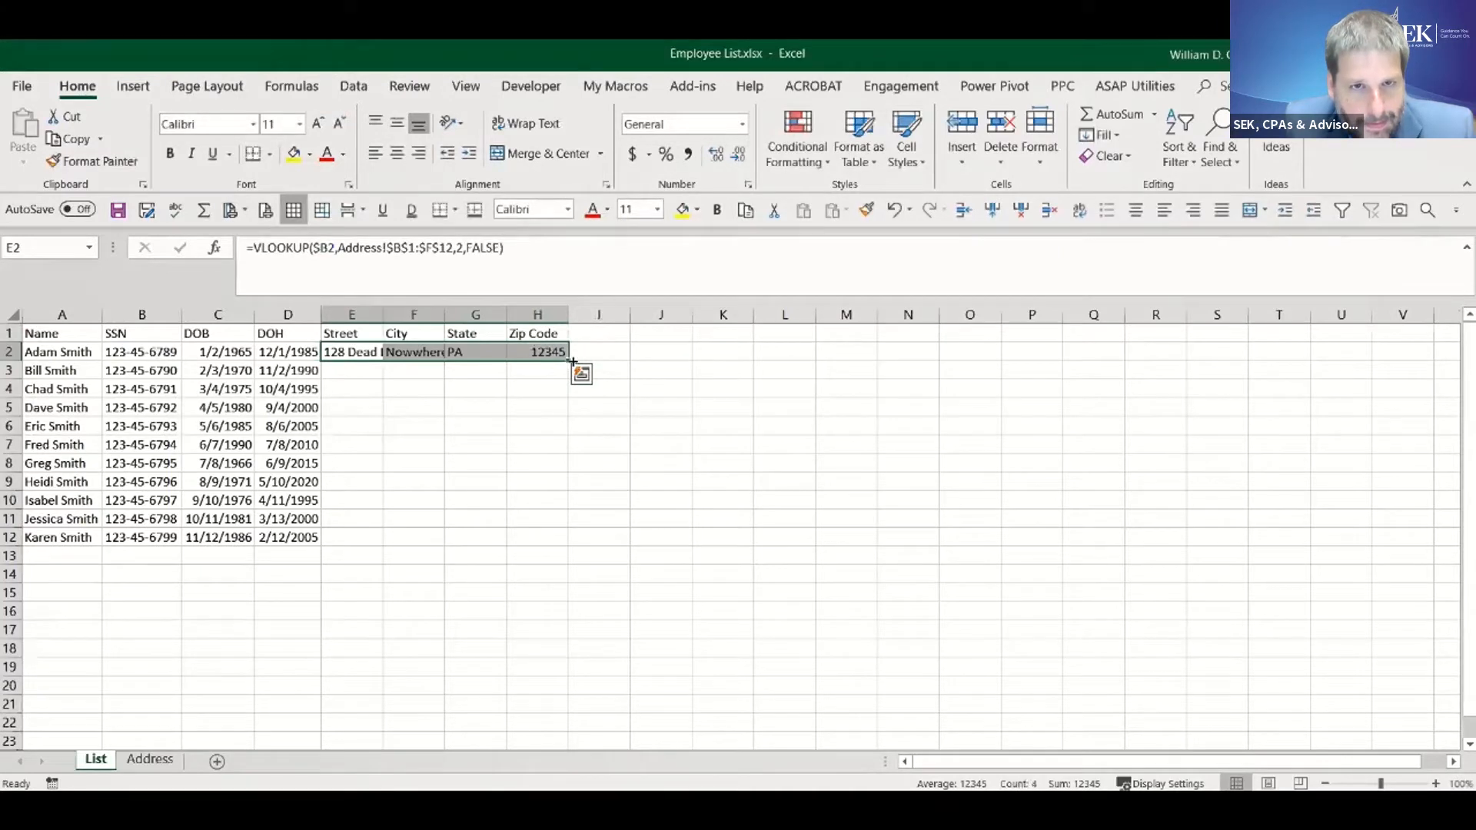
pyautogui.doubleClick(569, 361)
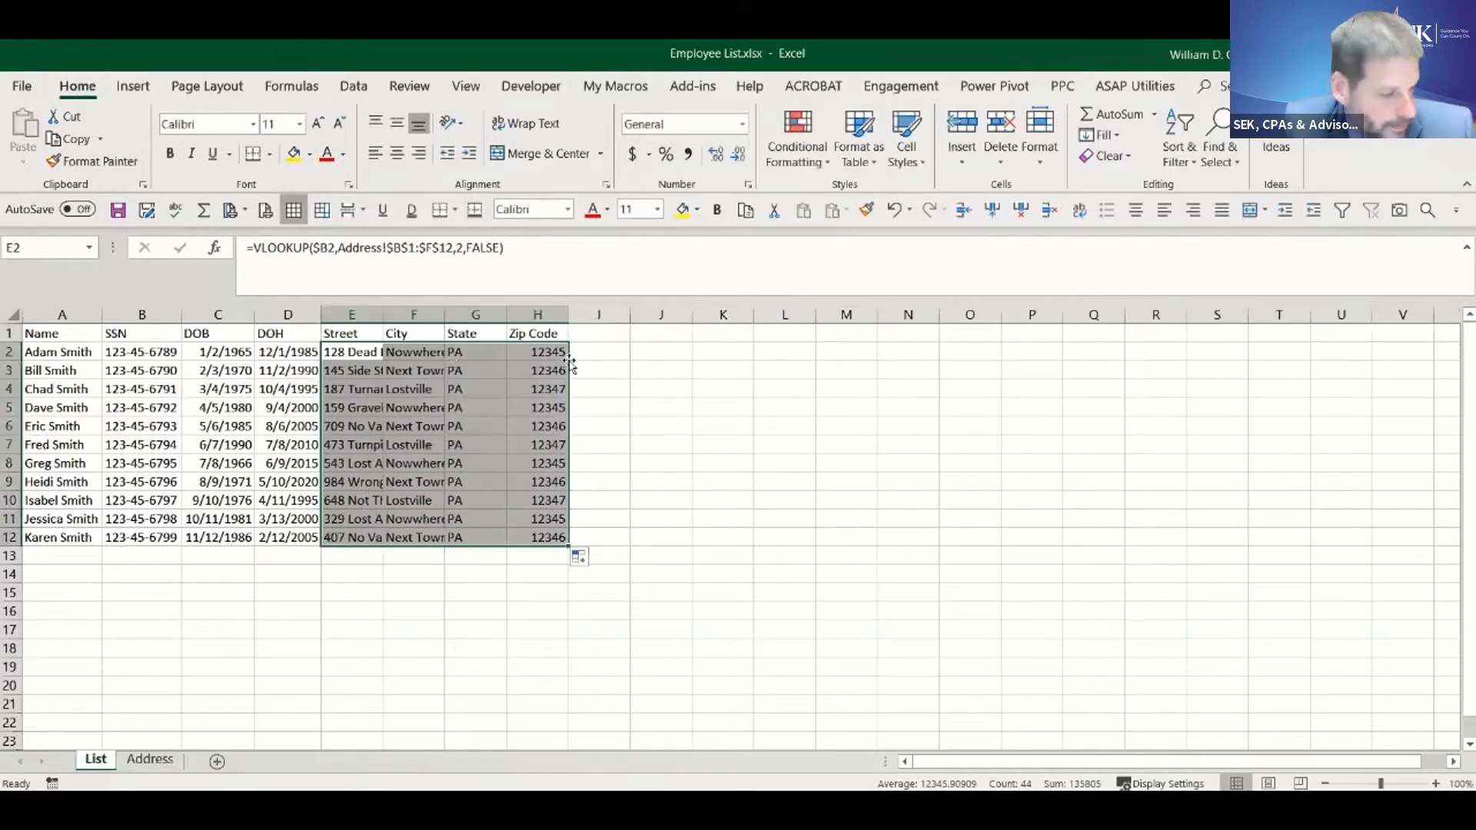
# - Replace the VLOOKUP formulas in E2:H12 with their values and check a few Street and City cells
pyautogui.click(744, 209)
pyautogui.click(845, 210)
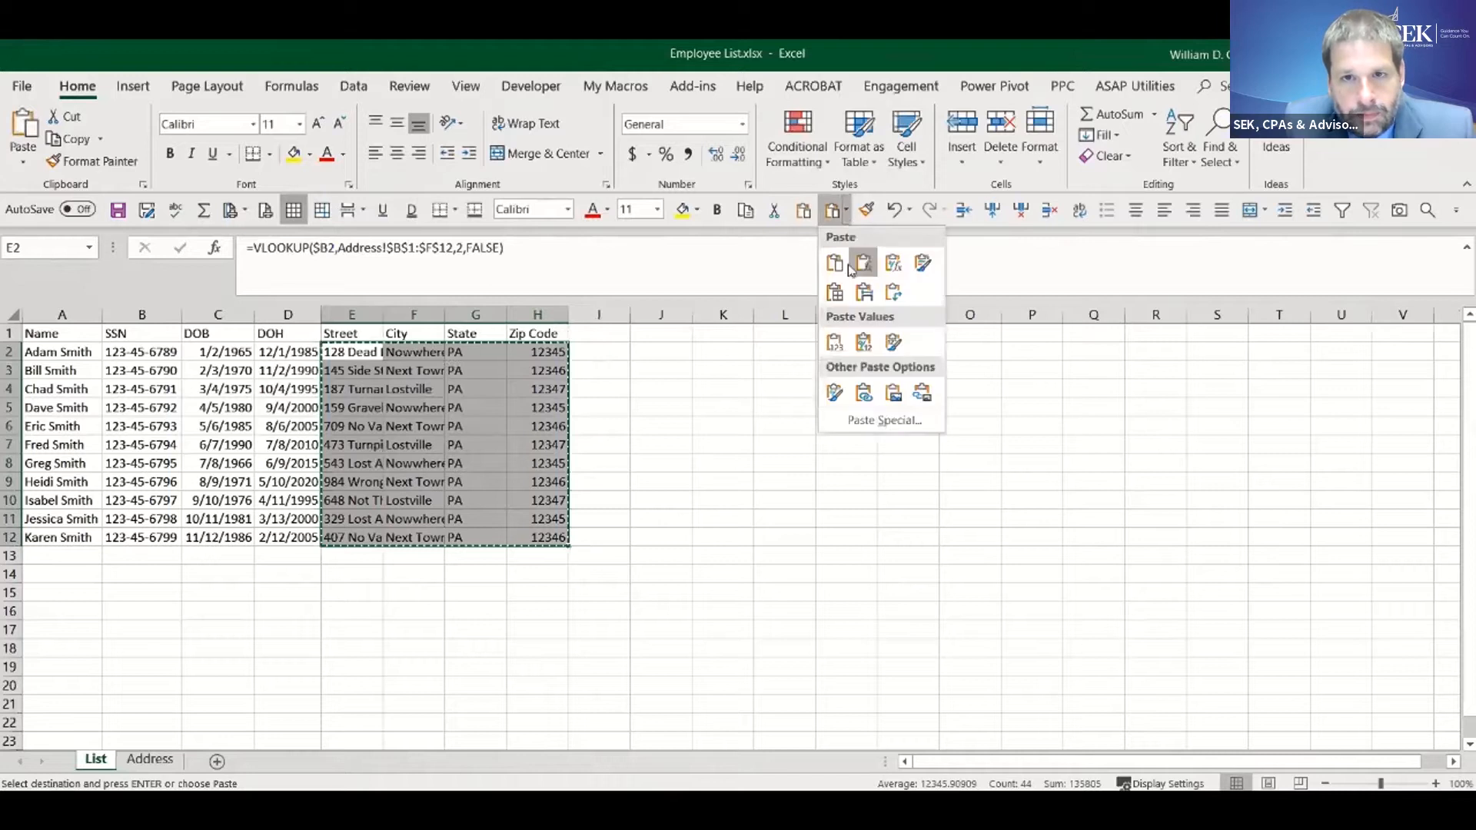
pyautogui.click(833, 337)
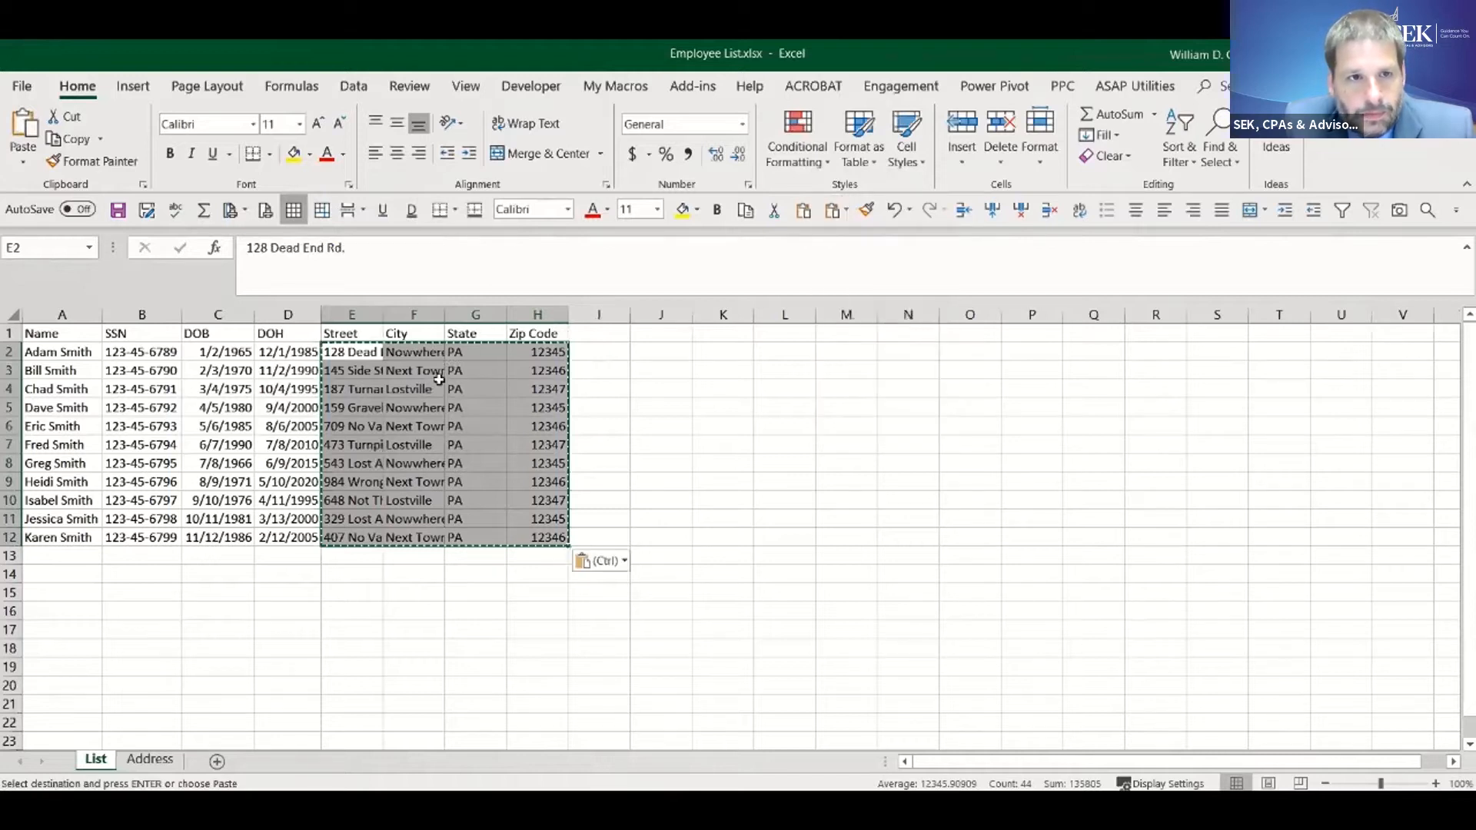
pyautogui.click(356, 352)
pyautogui.click(395, 354)
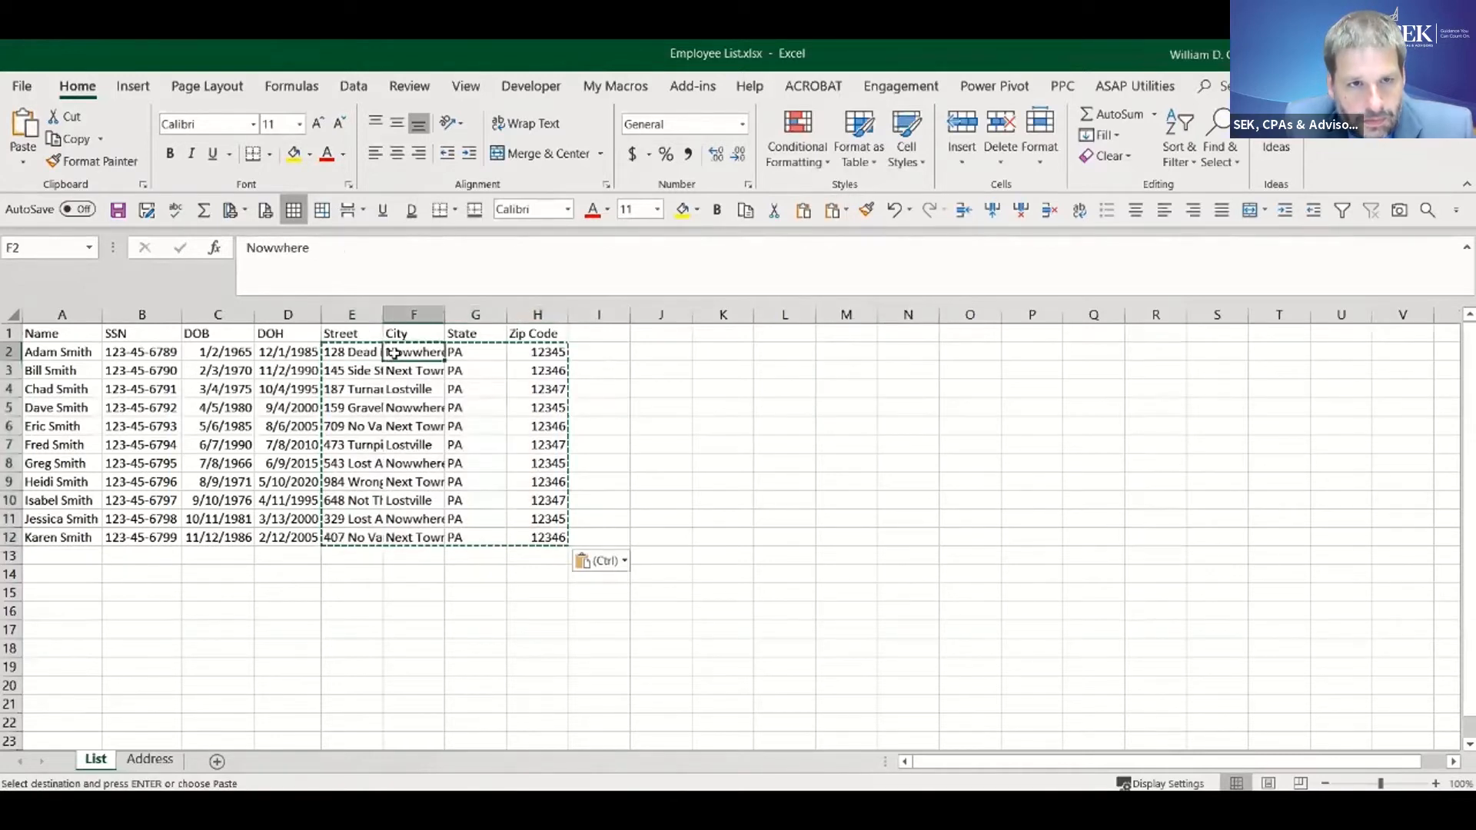
pyautogui.click(355, 398)
pyautogui.click(354, 444)
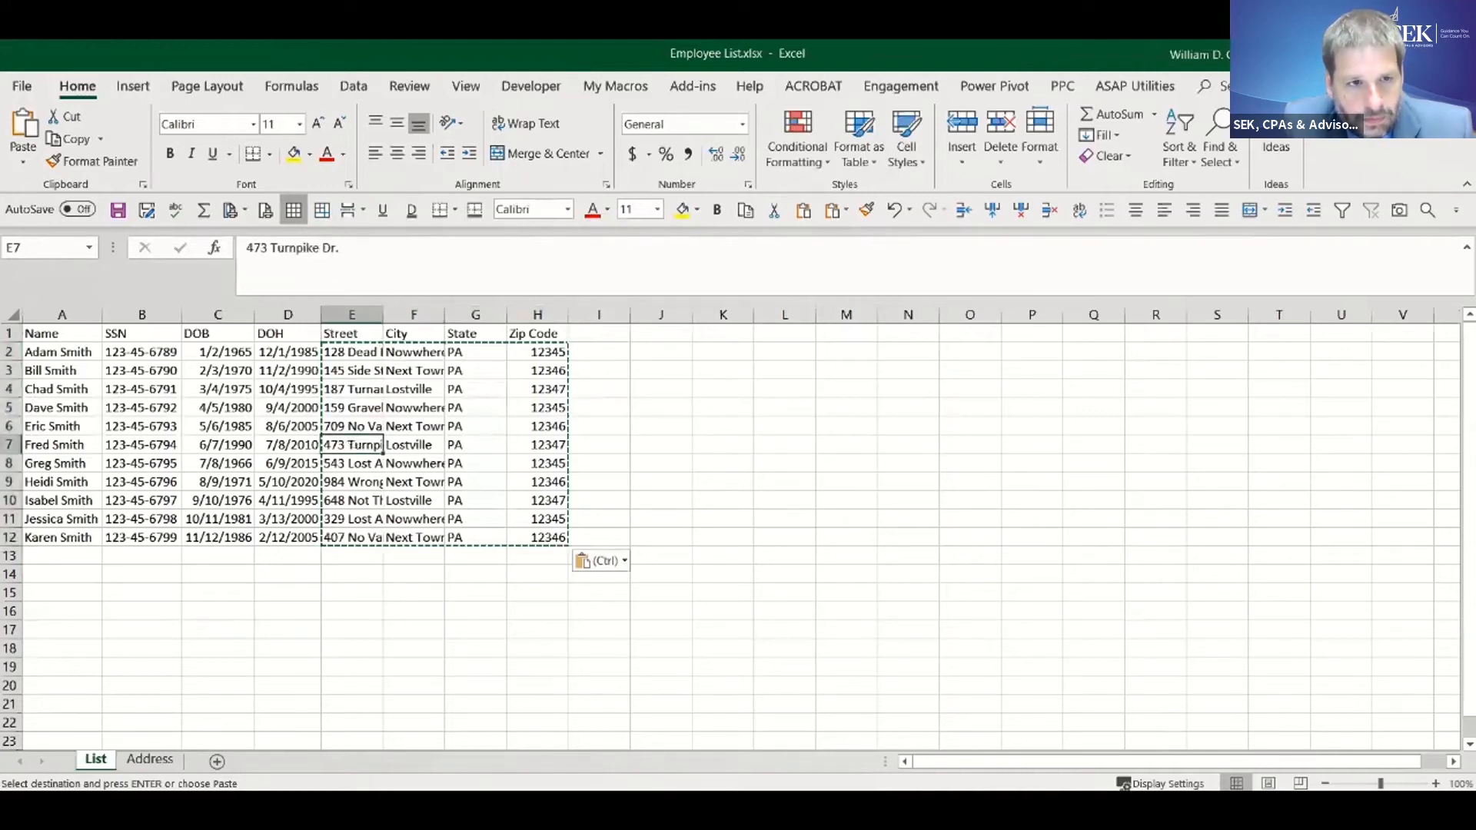
pyautogui.hotkey('alt', 'Tab')
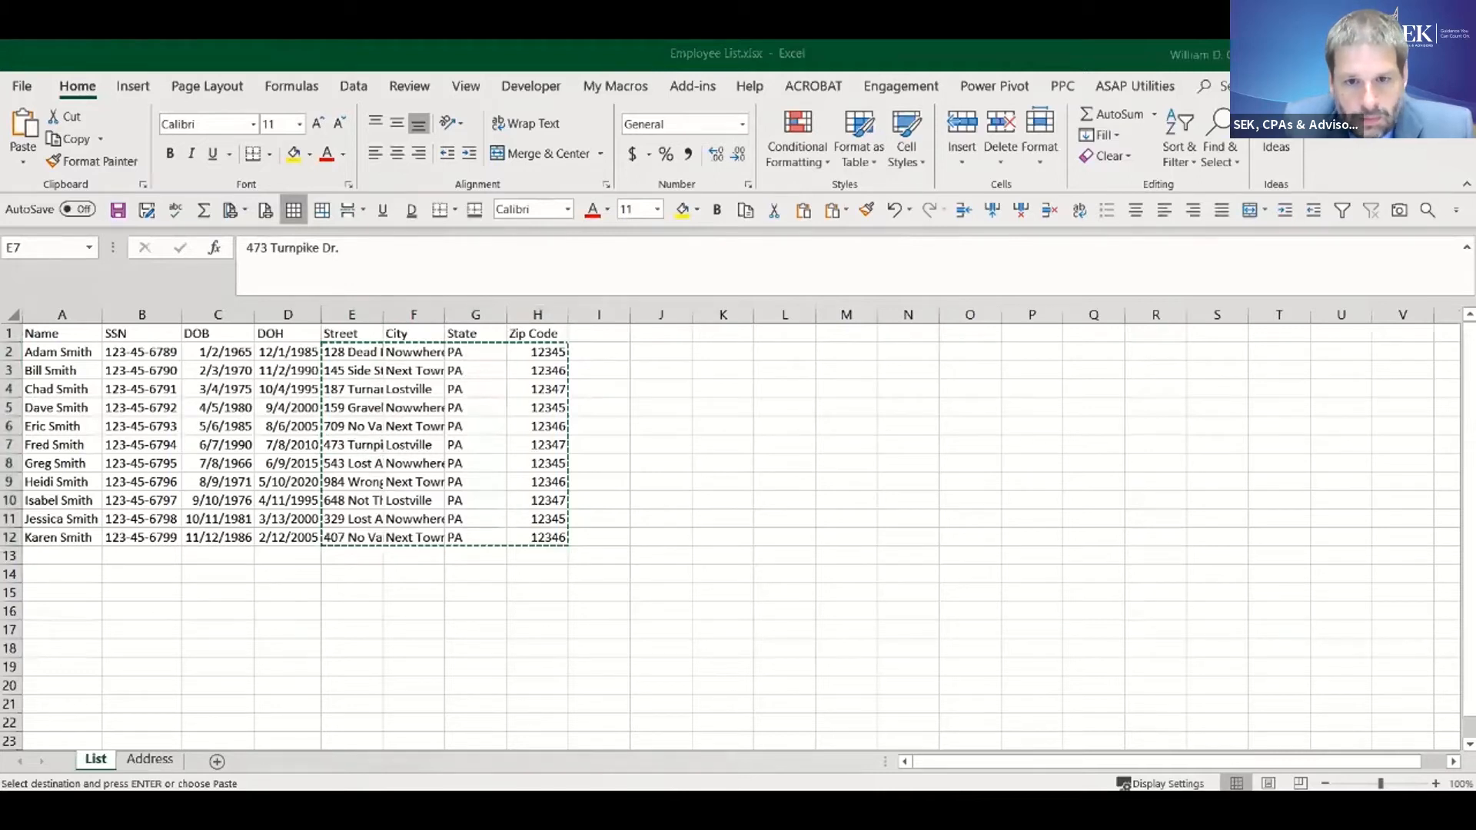
pyautogui.click(750, 790)
pyautogui.click(747, 781)
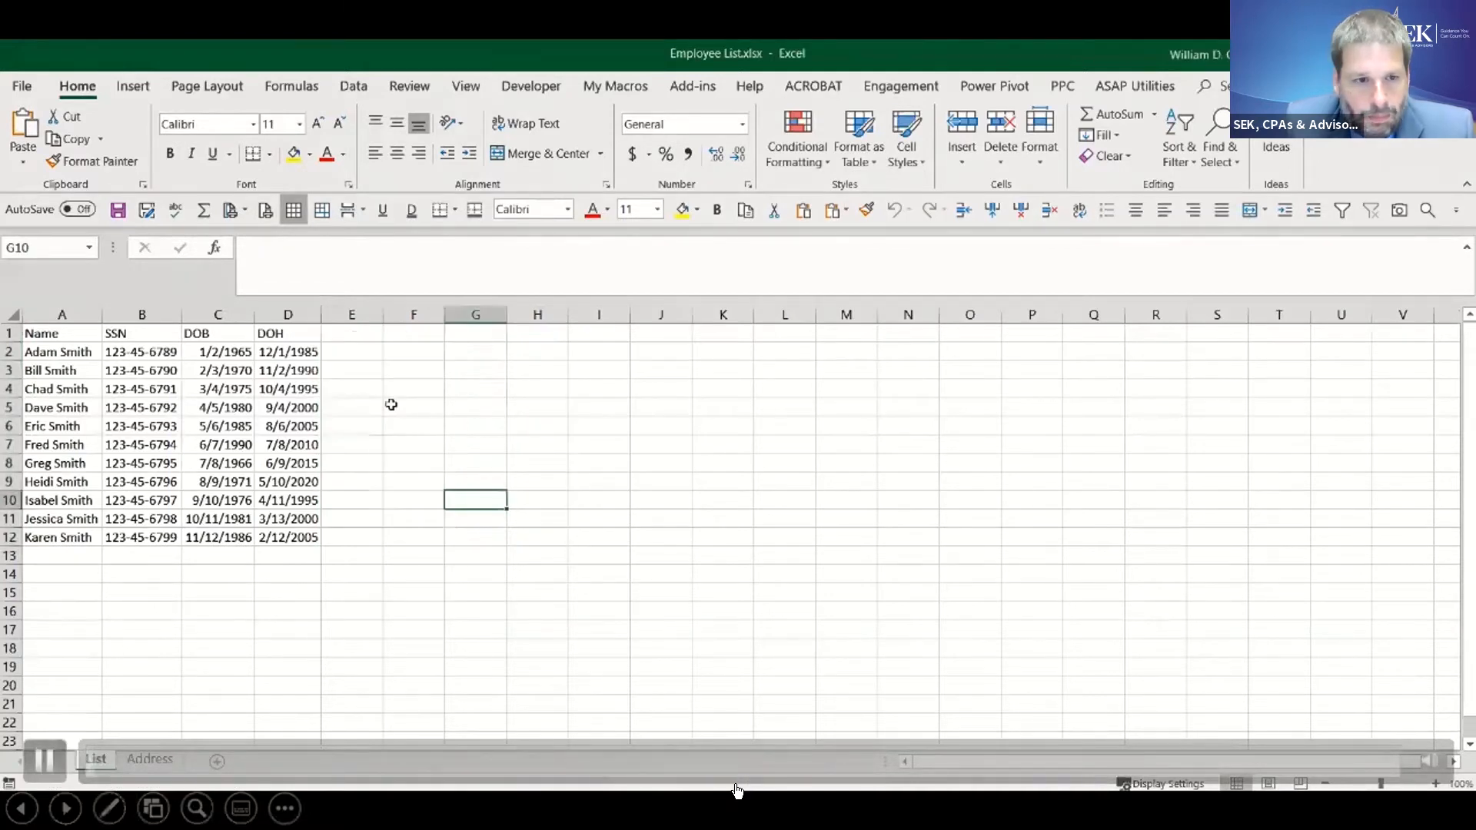
pyautogui.click(45, 760)
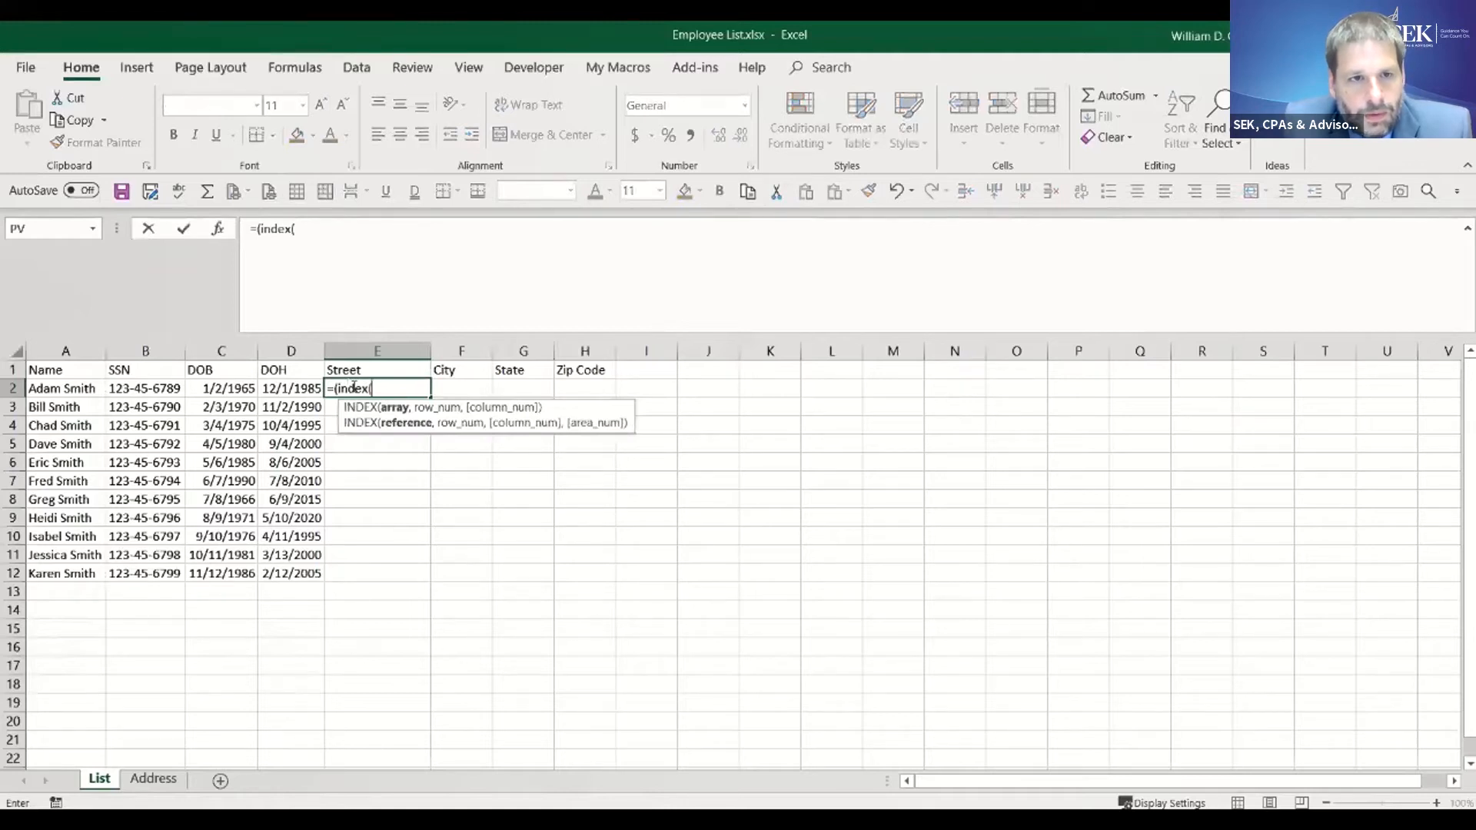
# - Set the INDEX array in the Street formula to column C of the Address sheet and start a nested MATCH for the row number
pyautogui.click(149, 780)
pyautogui.click(240, 350)
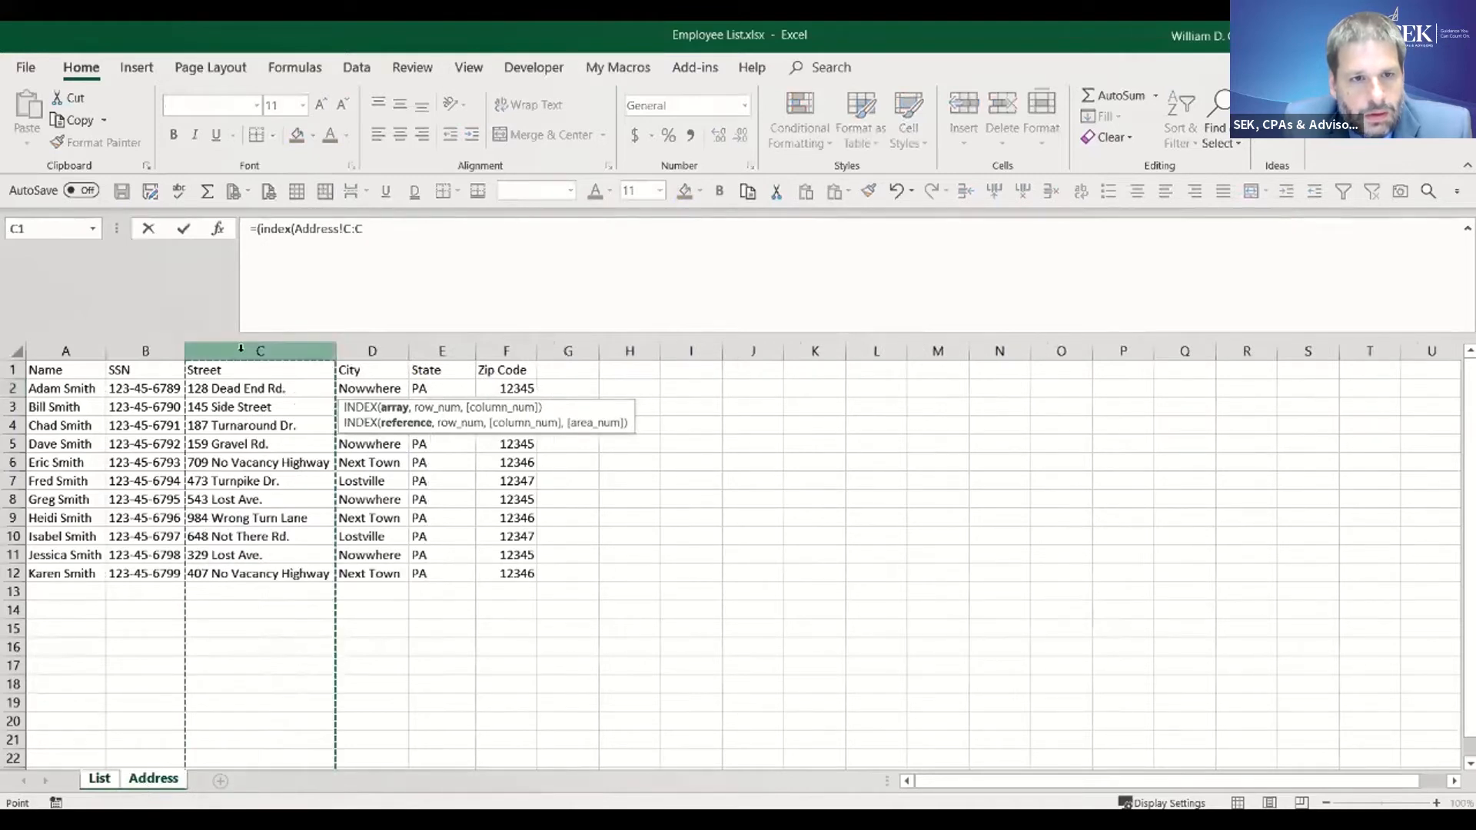
pyautogui.click(382, 228)
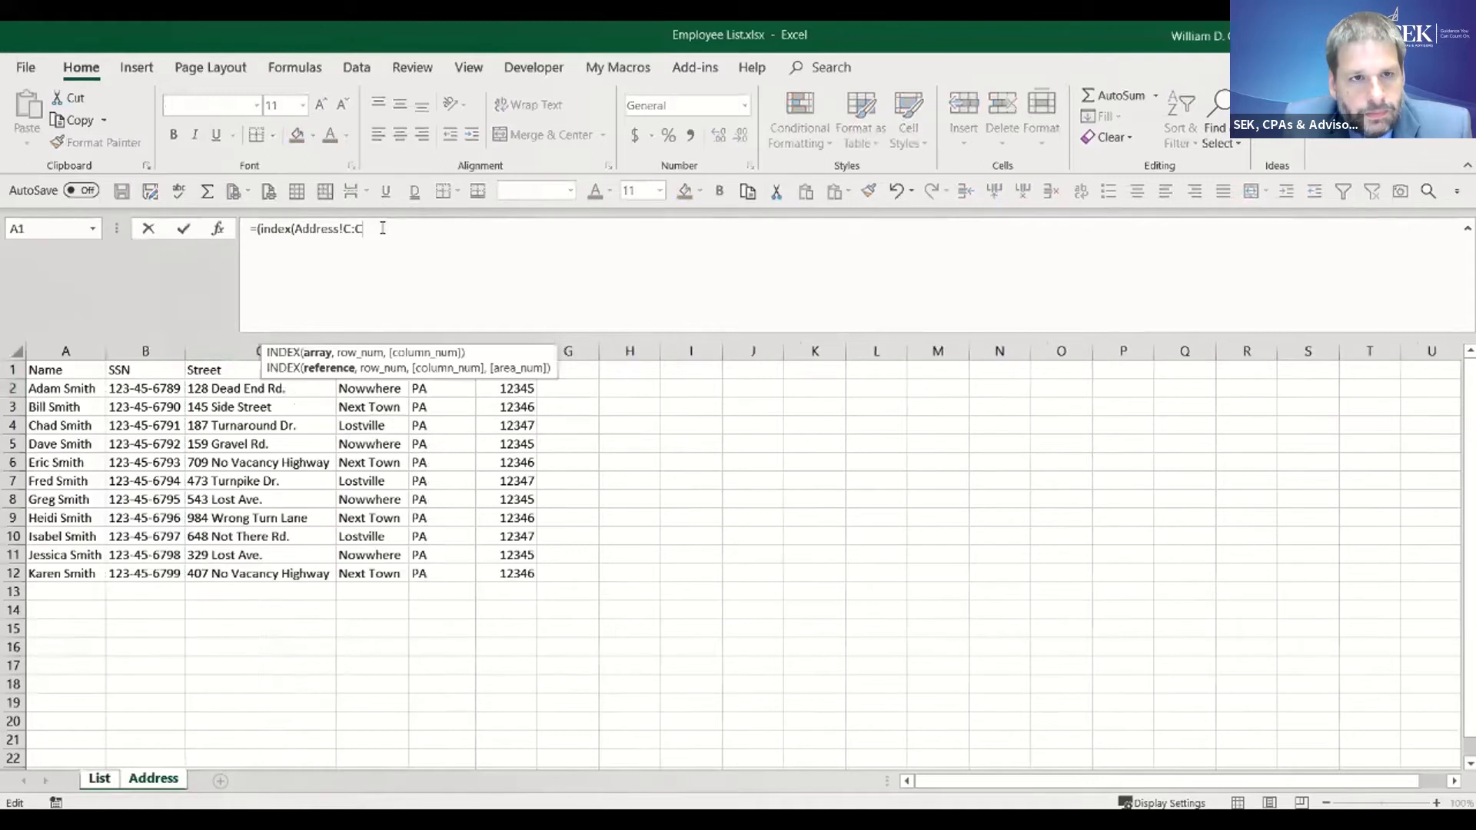
pyautogui.write(',match(')
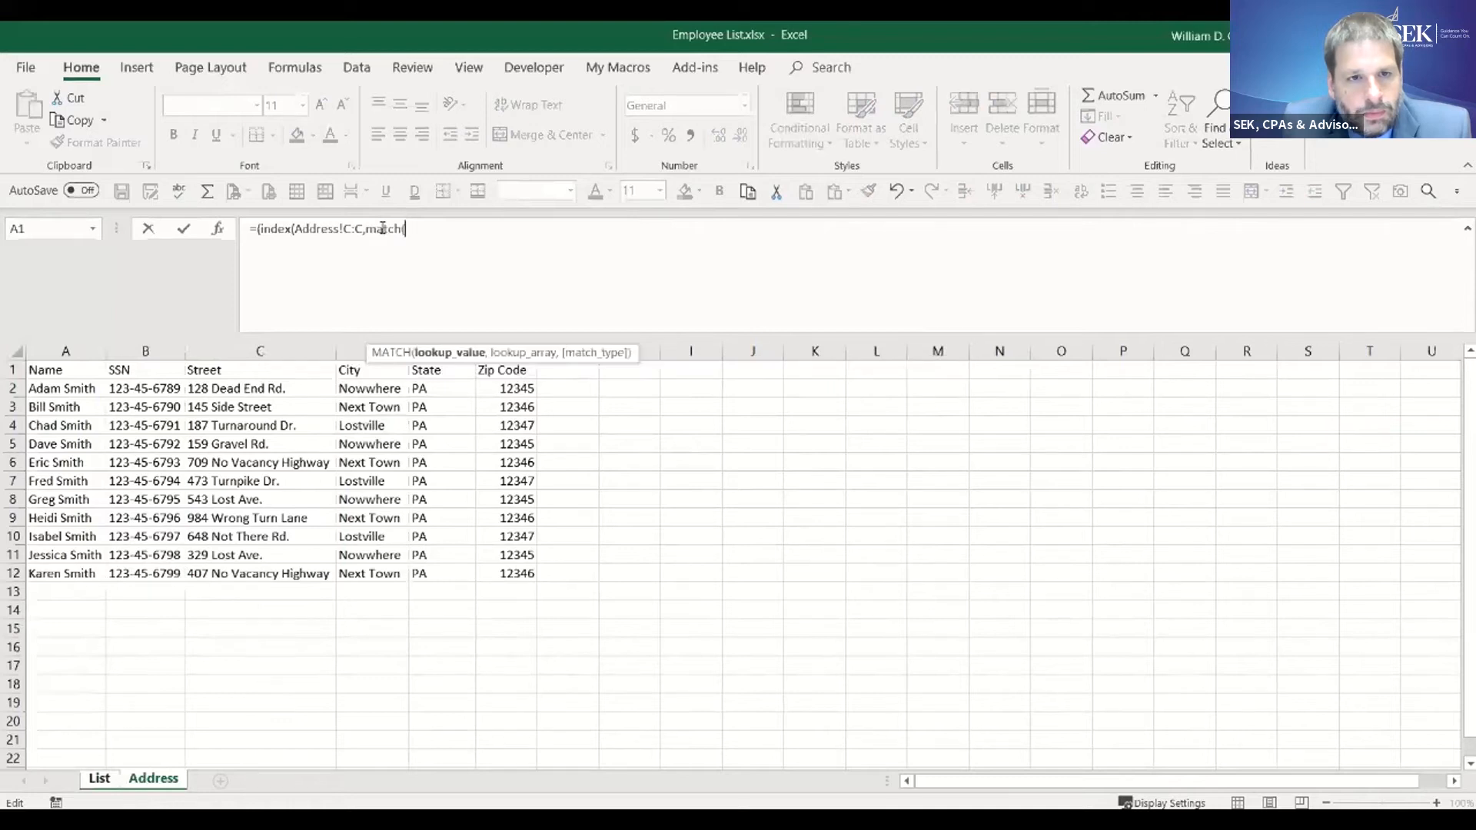
# - Set the MATCH lookup value to the absolute SSN column $B:$B on the List sheet
pyautogui.click(106, 779)
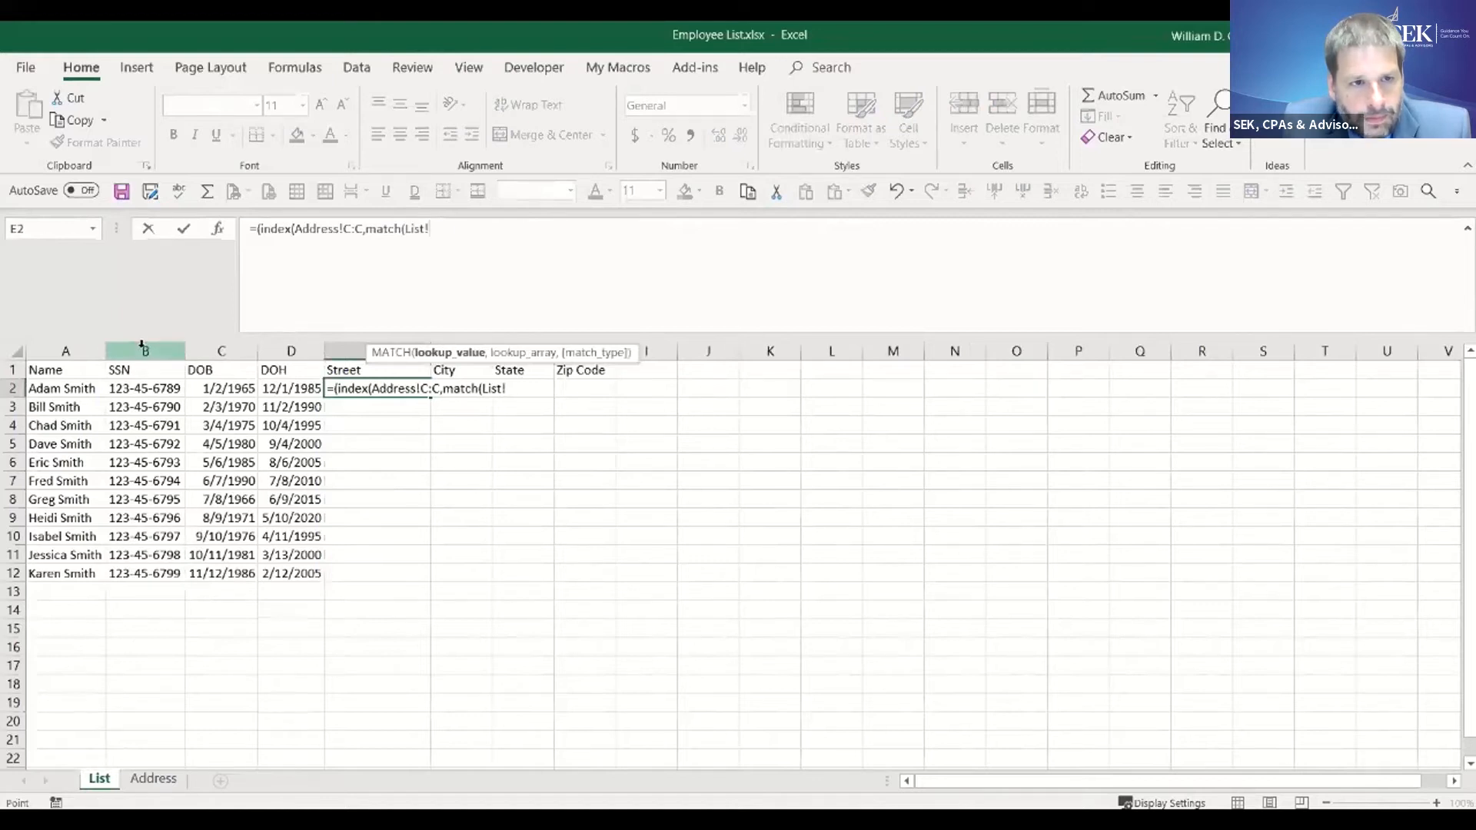
pyautogui.click(142, 344)
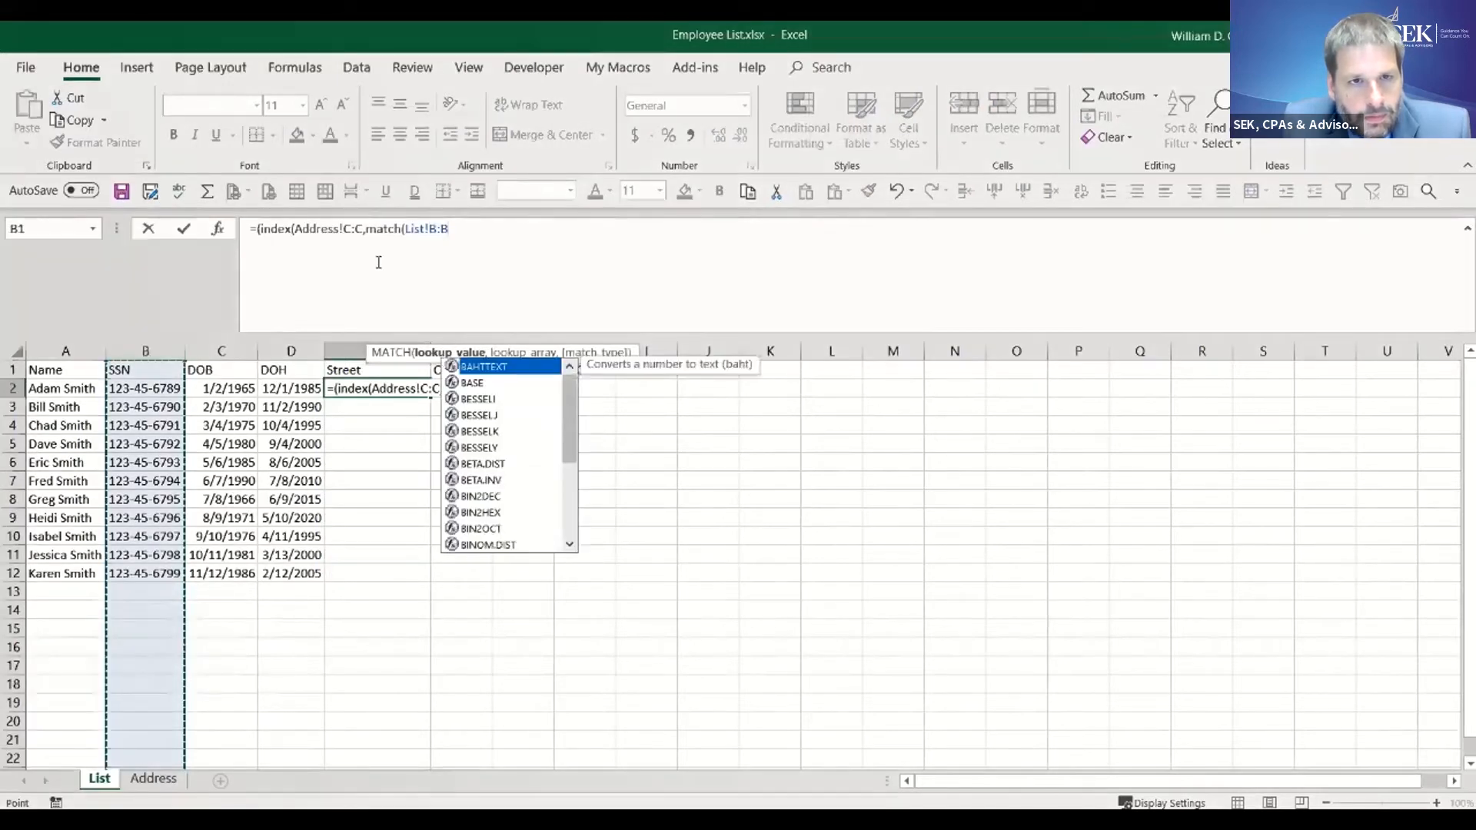
pyautogui.click(445, 231)
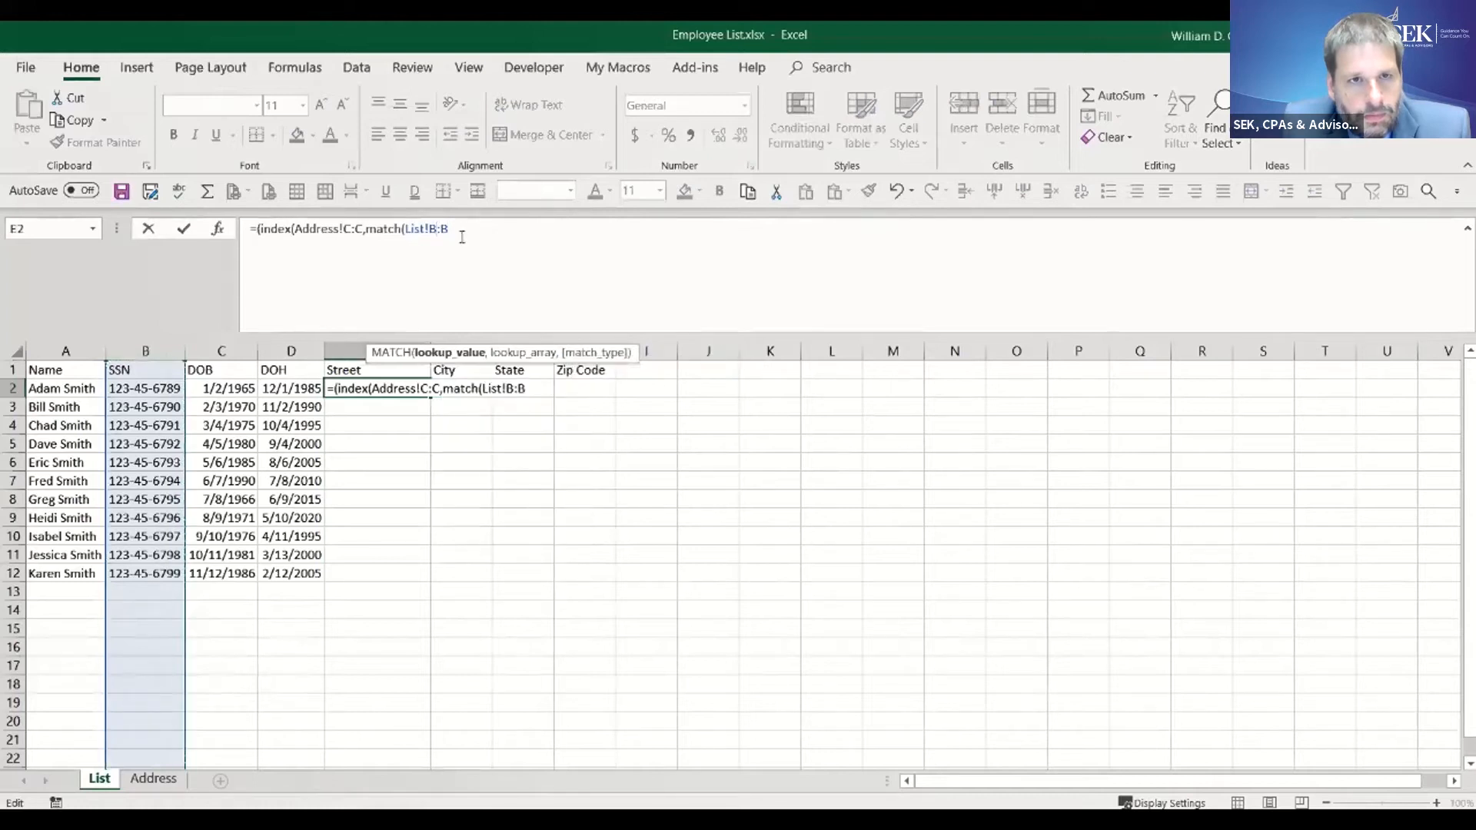
pyautogui.press('F4')
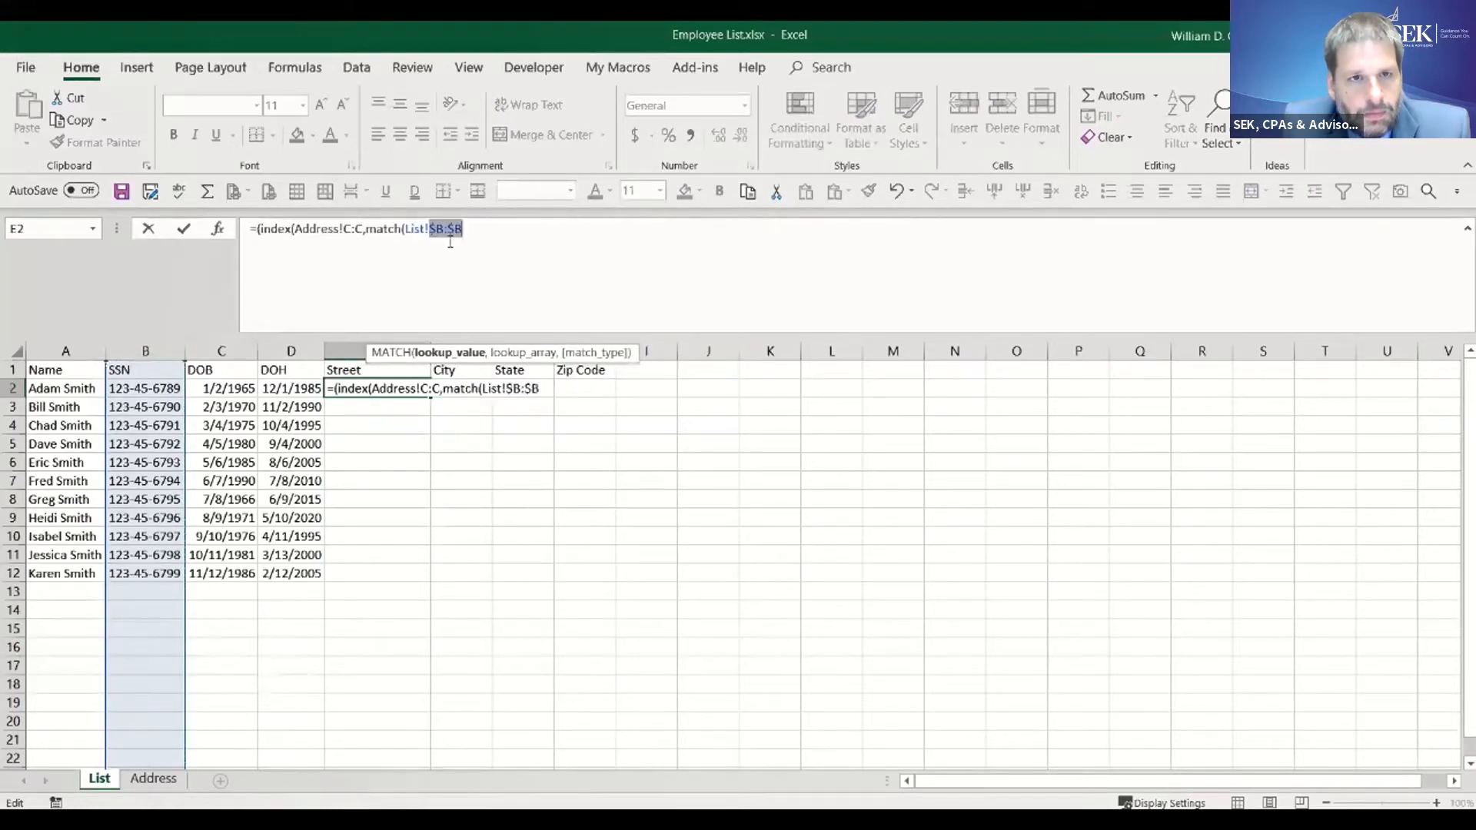
pyautogui.click(477, 225)
pyautogui.write(',')
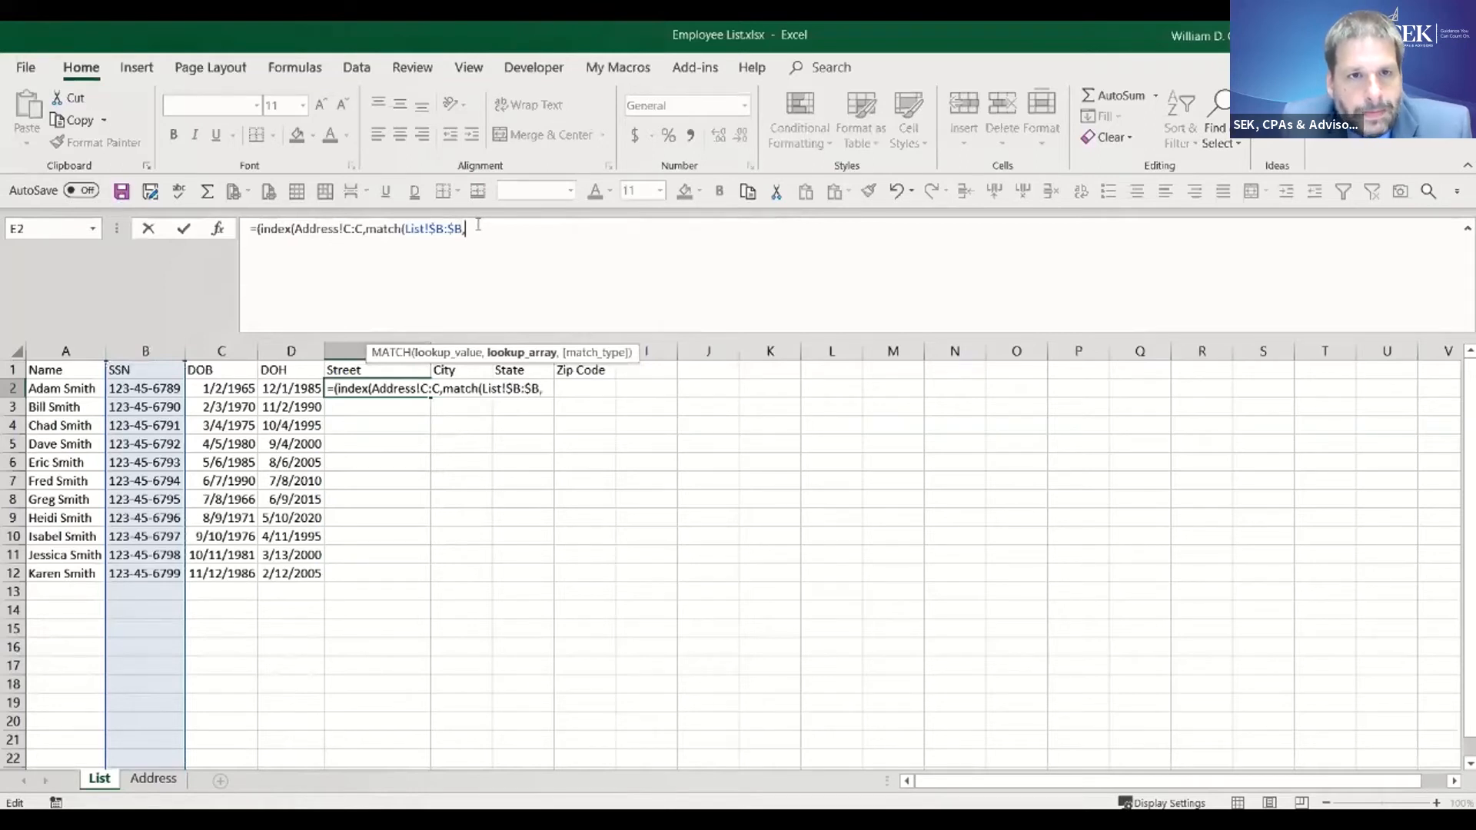
# - Set the MATCH lookup array to the absolute SSN column $B:$B on the Address sheet
pyautogui.click(172, 781)
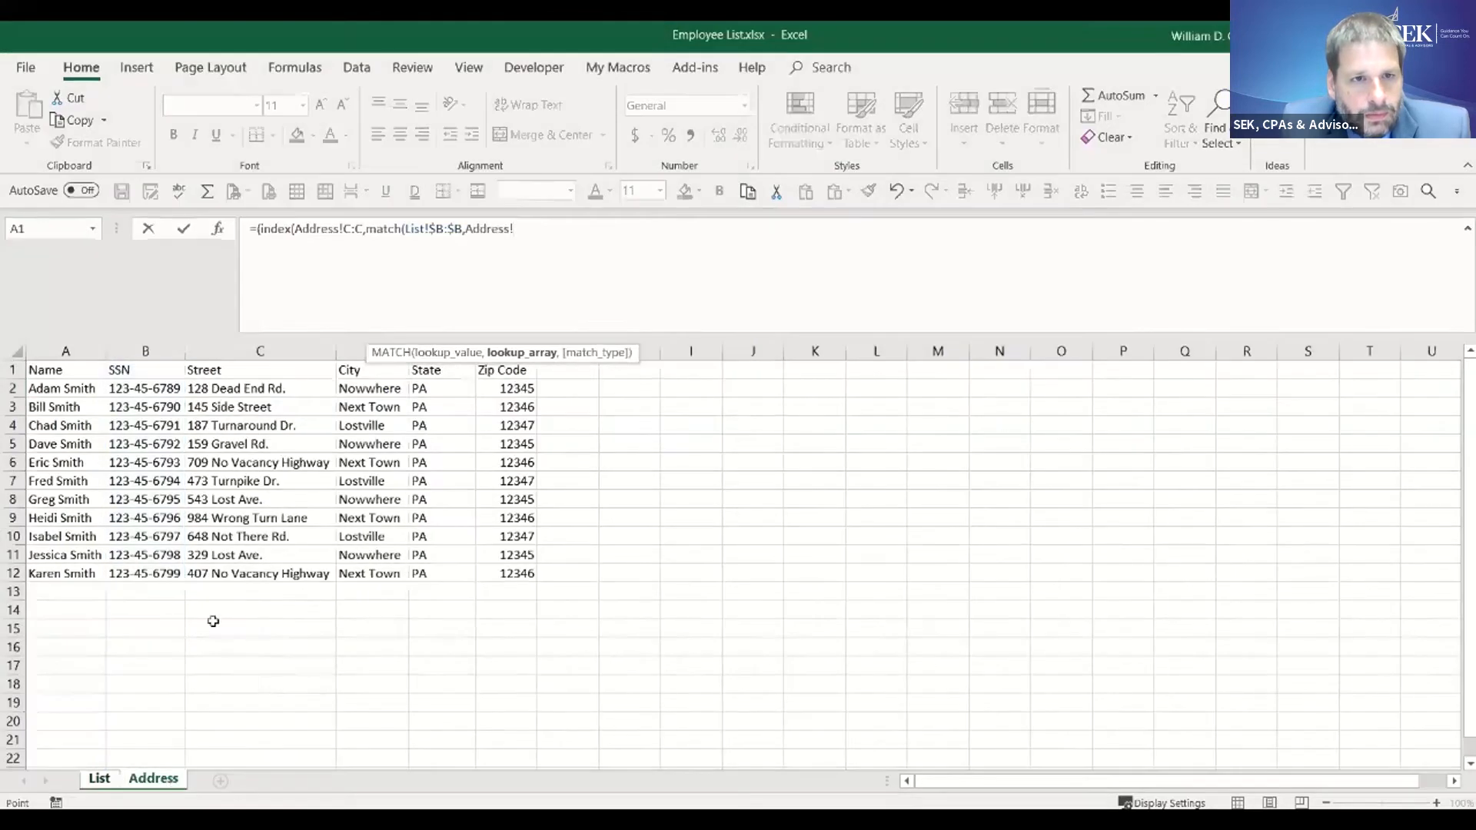
pyautogui.click(141, 350)
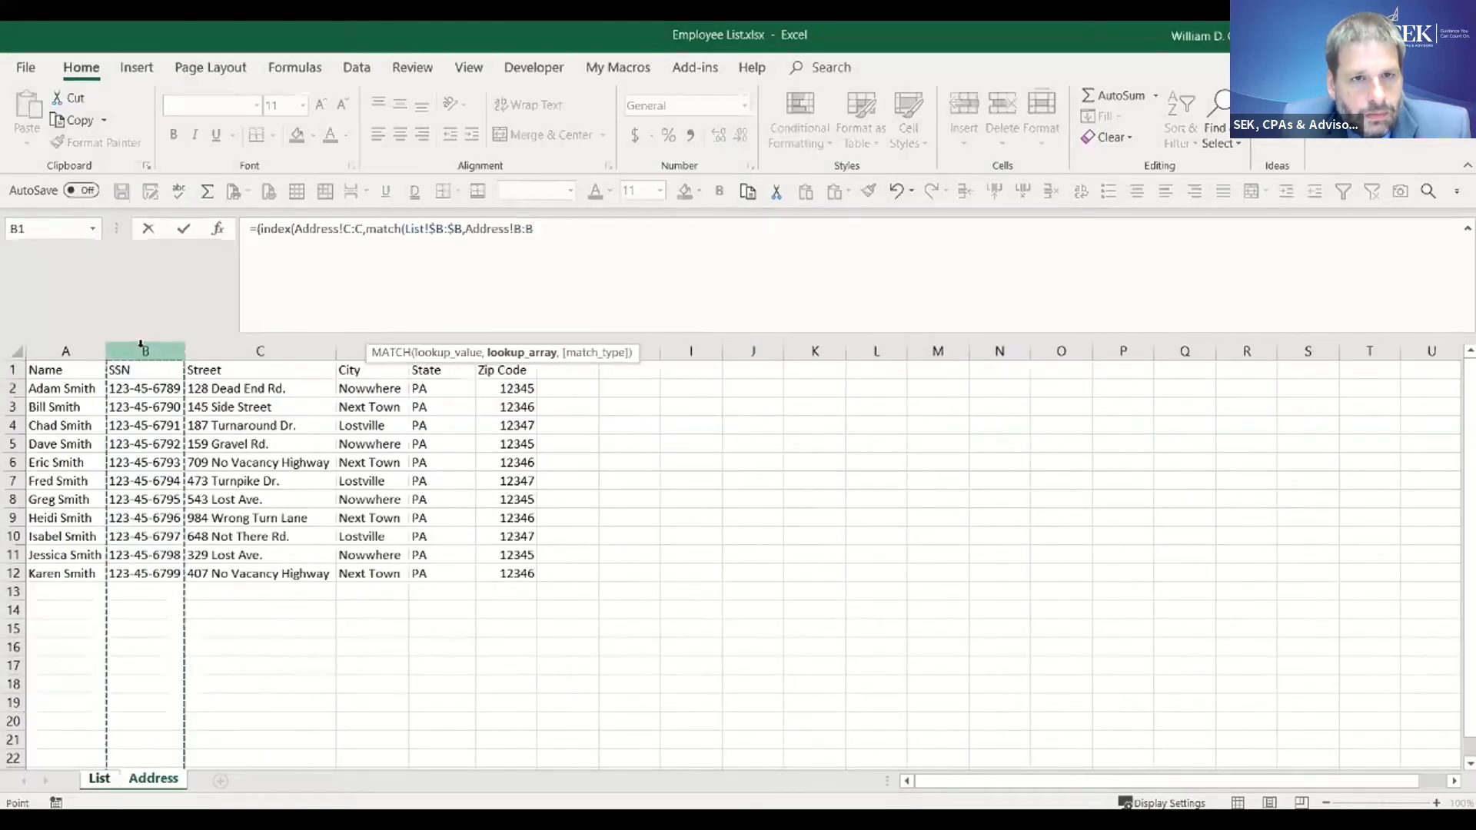
pyautogui.click(521, 229)
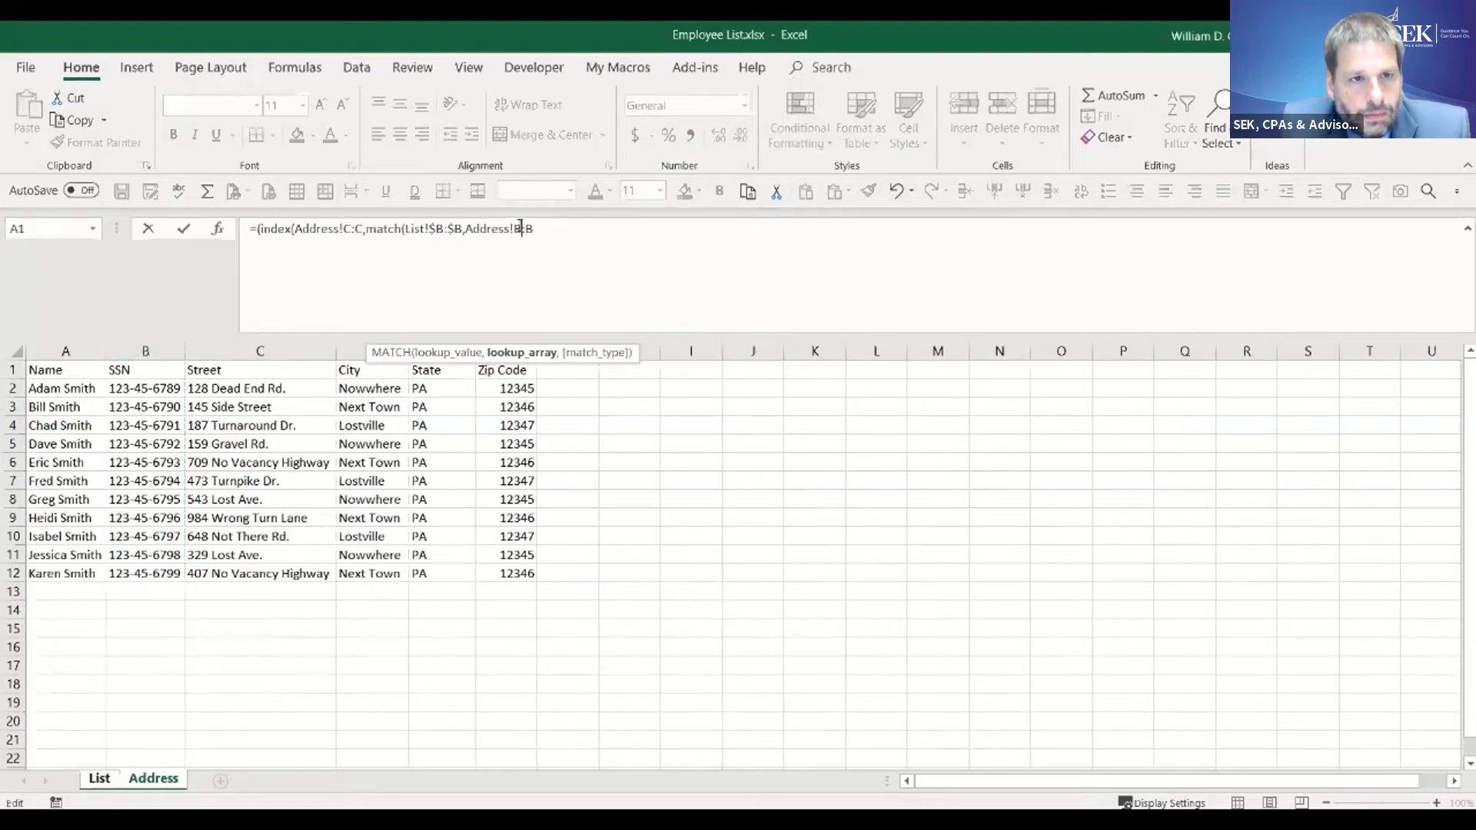
pyautogui.press('F4')
pyautogui.click(559, 223)
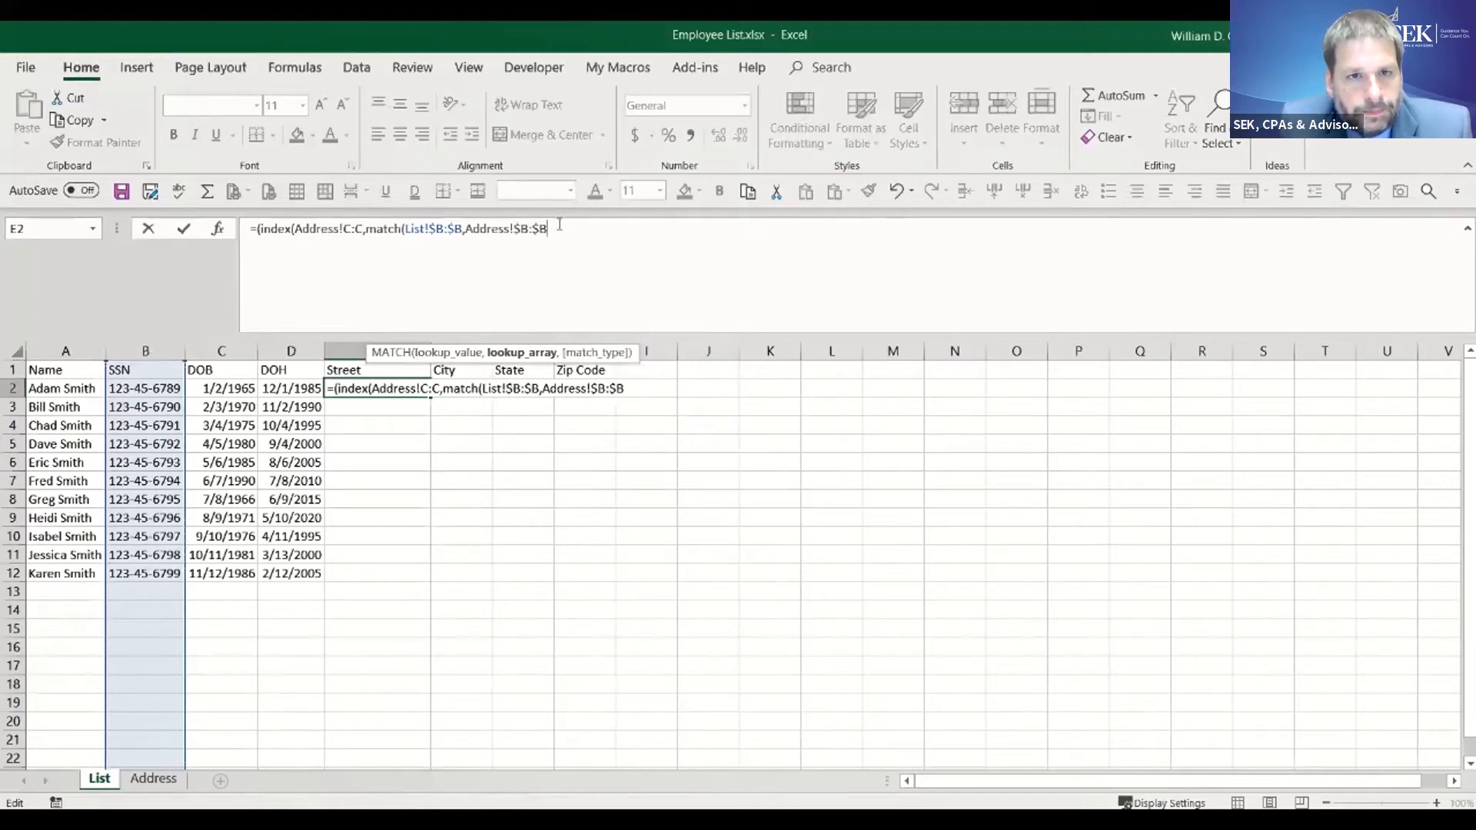
pyautogui.write(',')
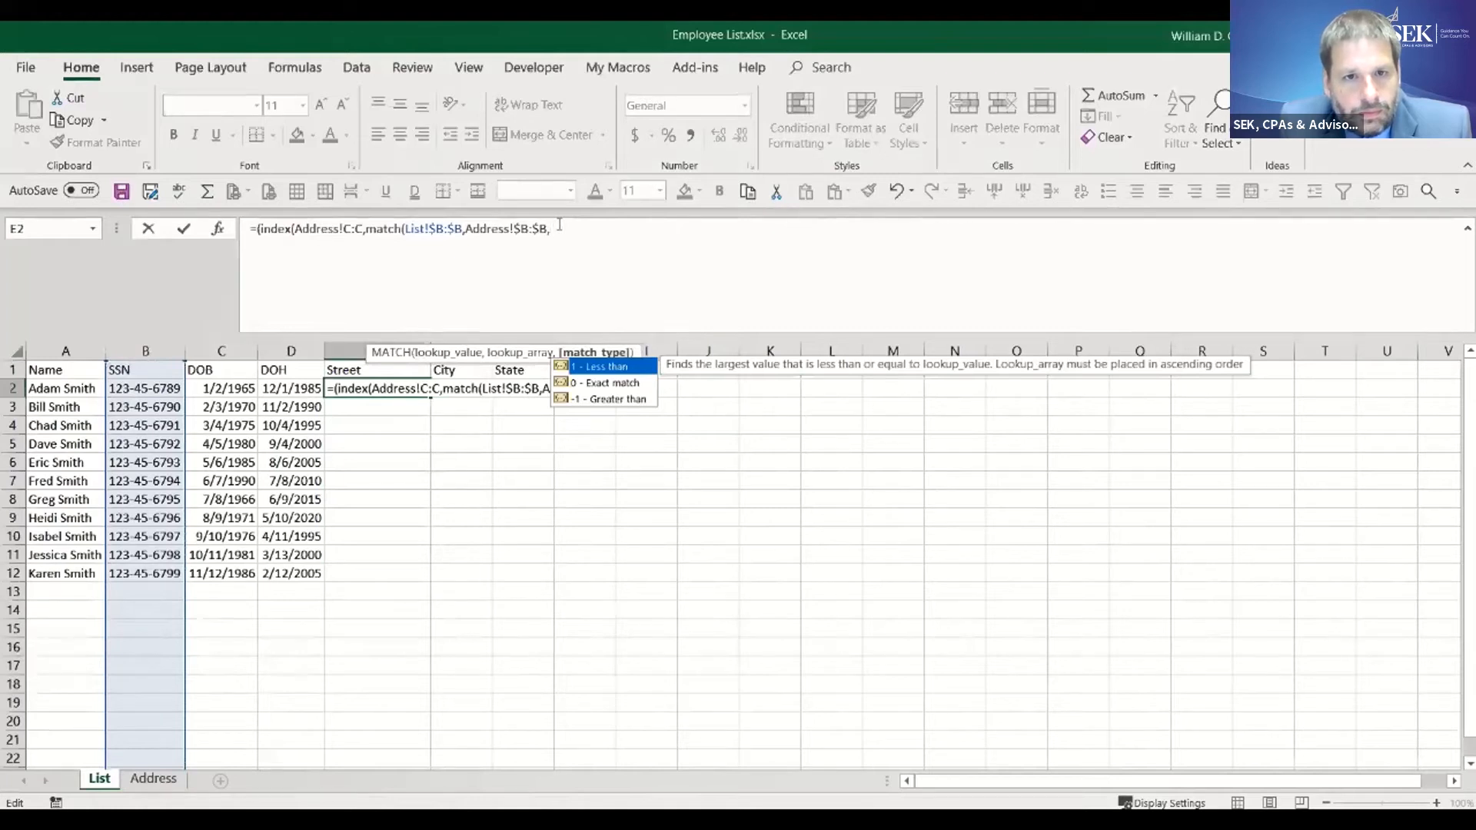
pyautogui.write('0')
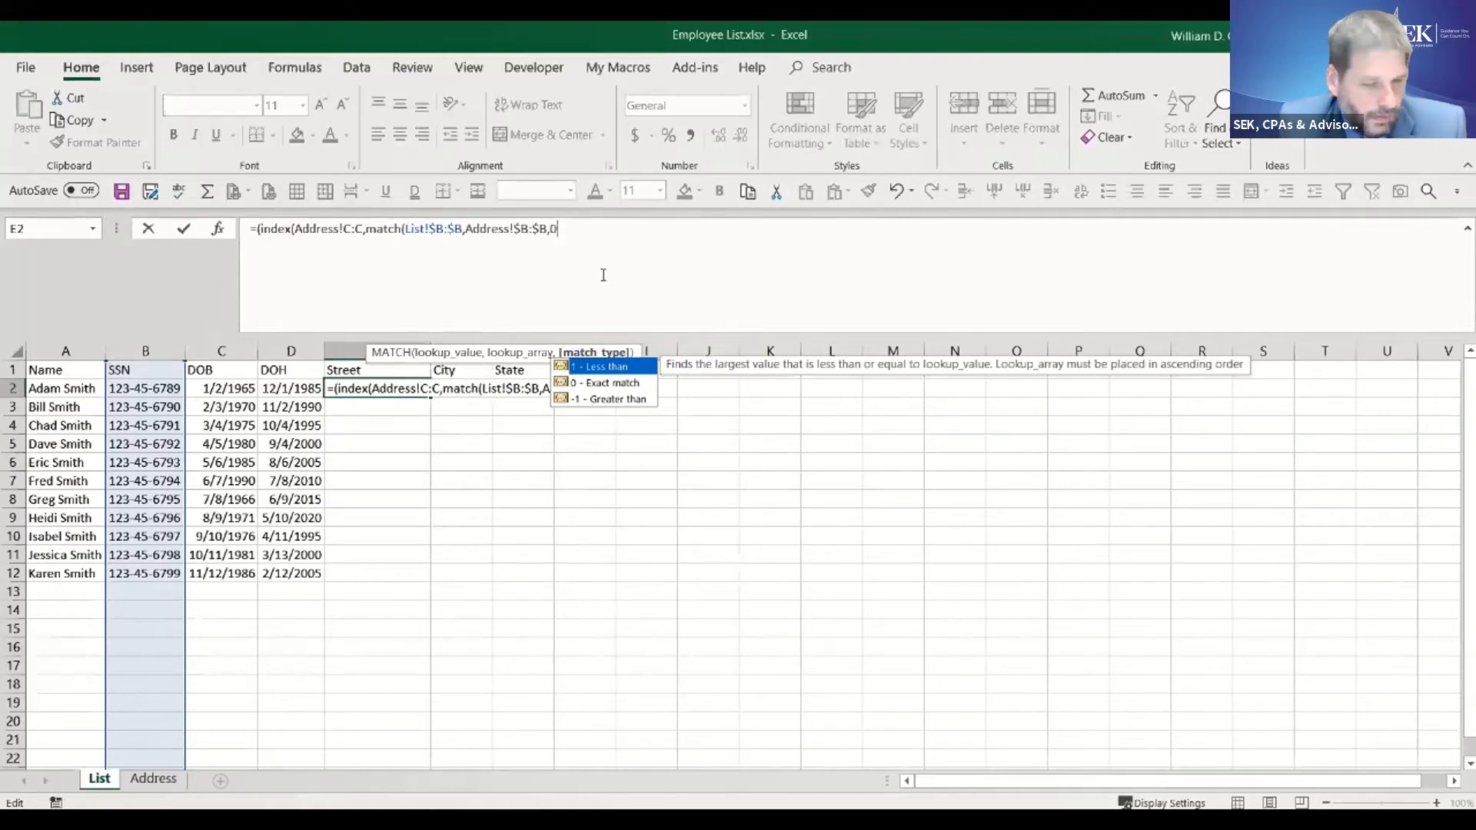
pyautogui.write(')')
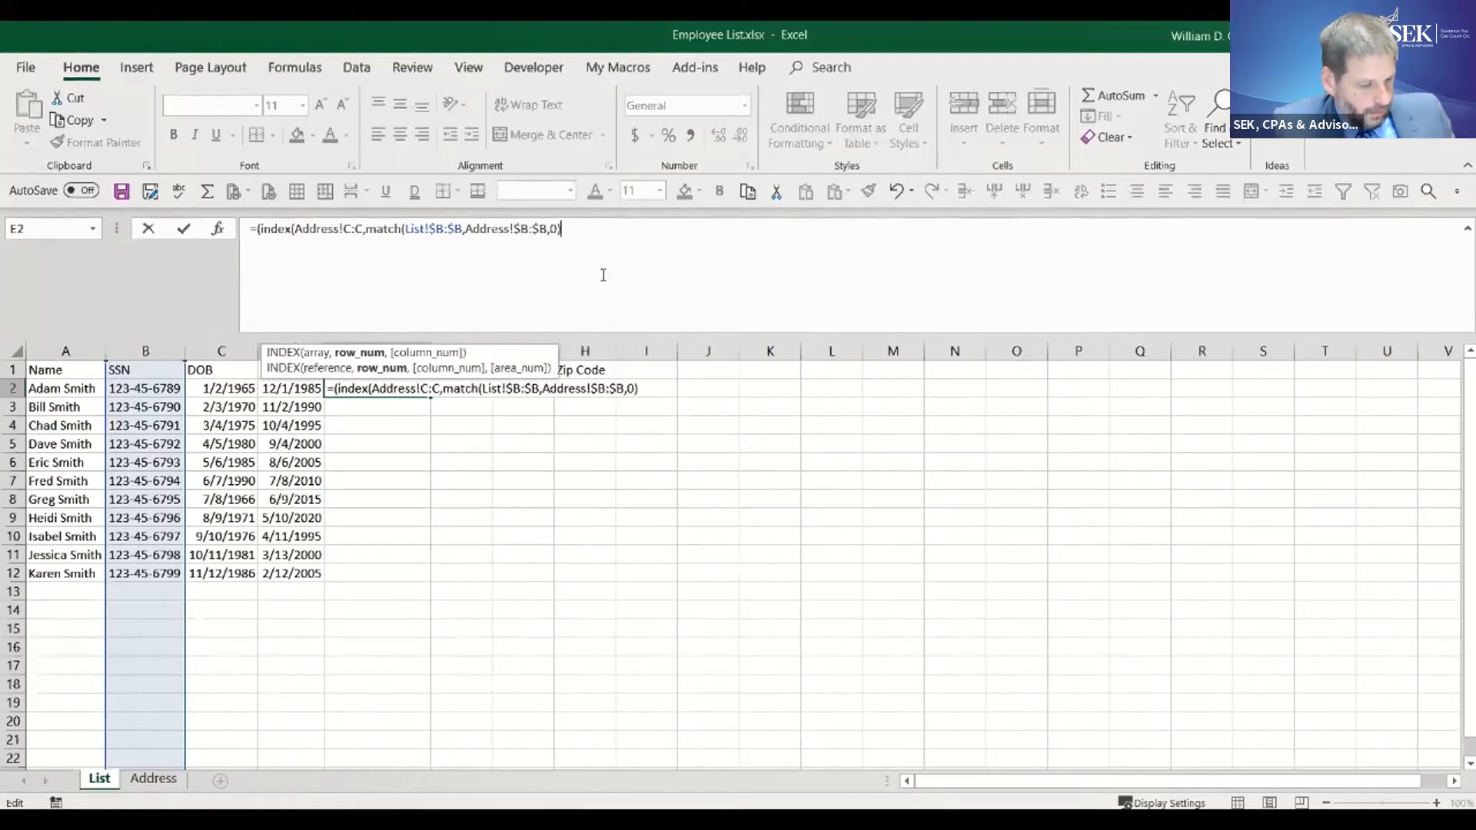
pyautogui.write(')')
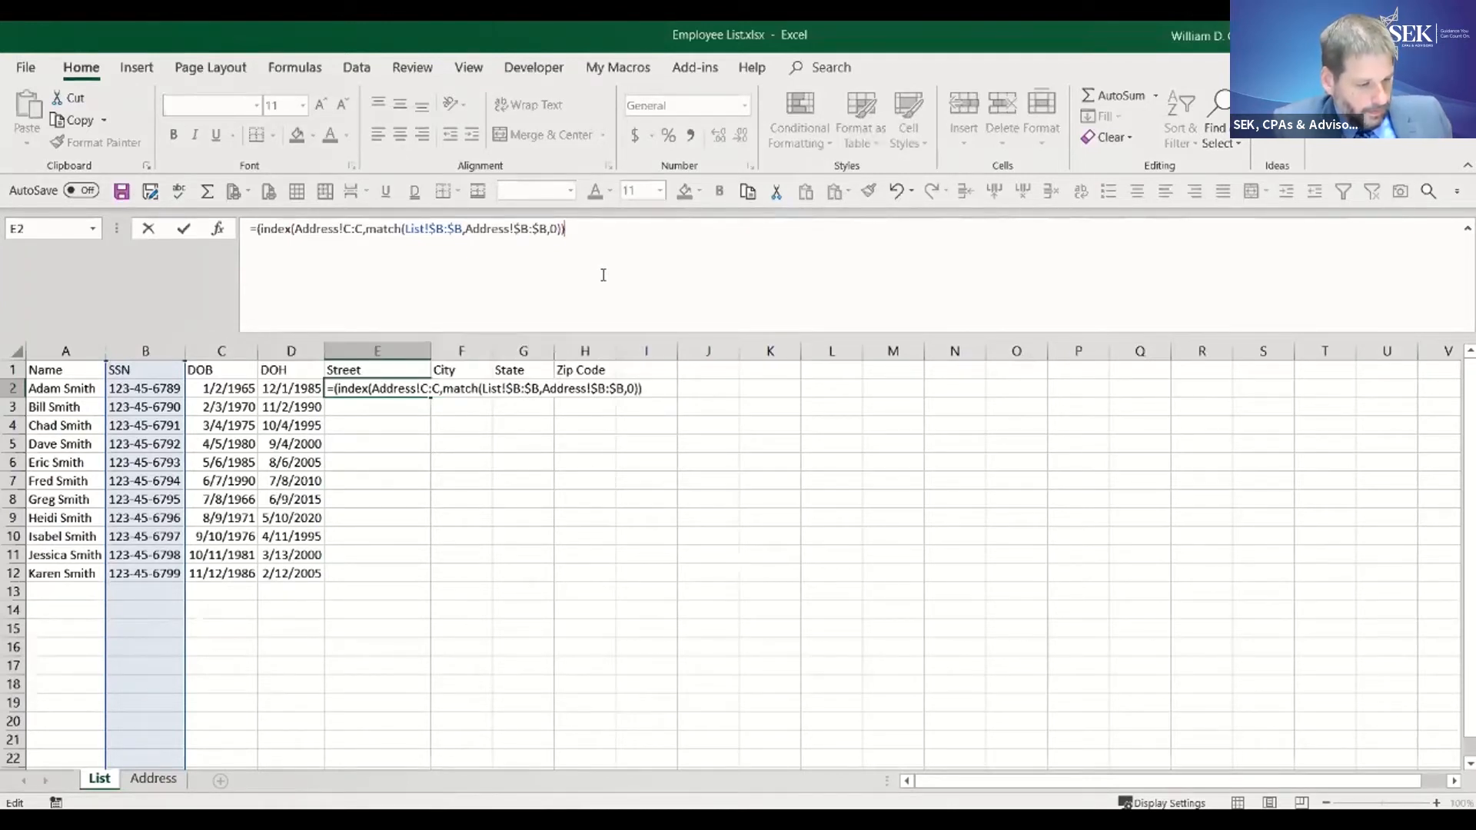
# - Complete the INDEX and MATCH formula in E2 with match type 0 for an exact match and enter it
pyautogui.press('Return')
pyautogui.click(708, 497)
# - Fill the INDEX and MATCH formula from E2 across to H2 and down the employee rows
pyautogui.click(413, 385)
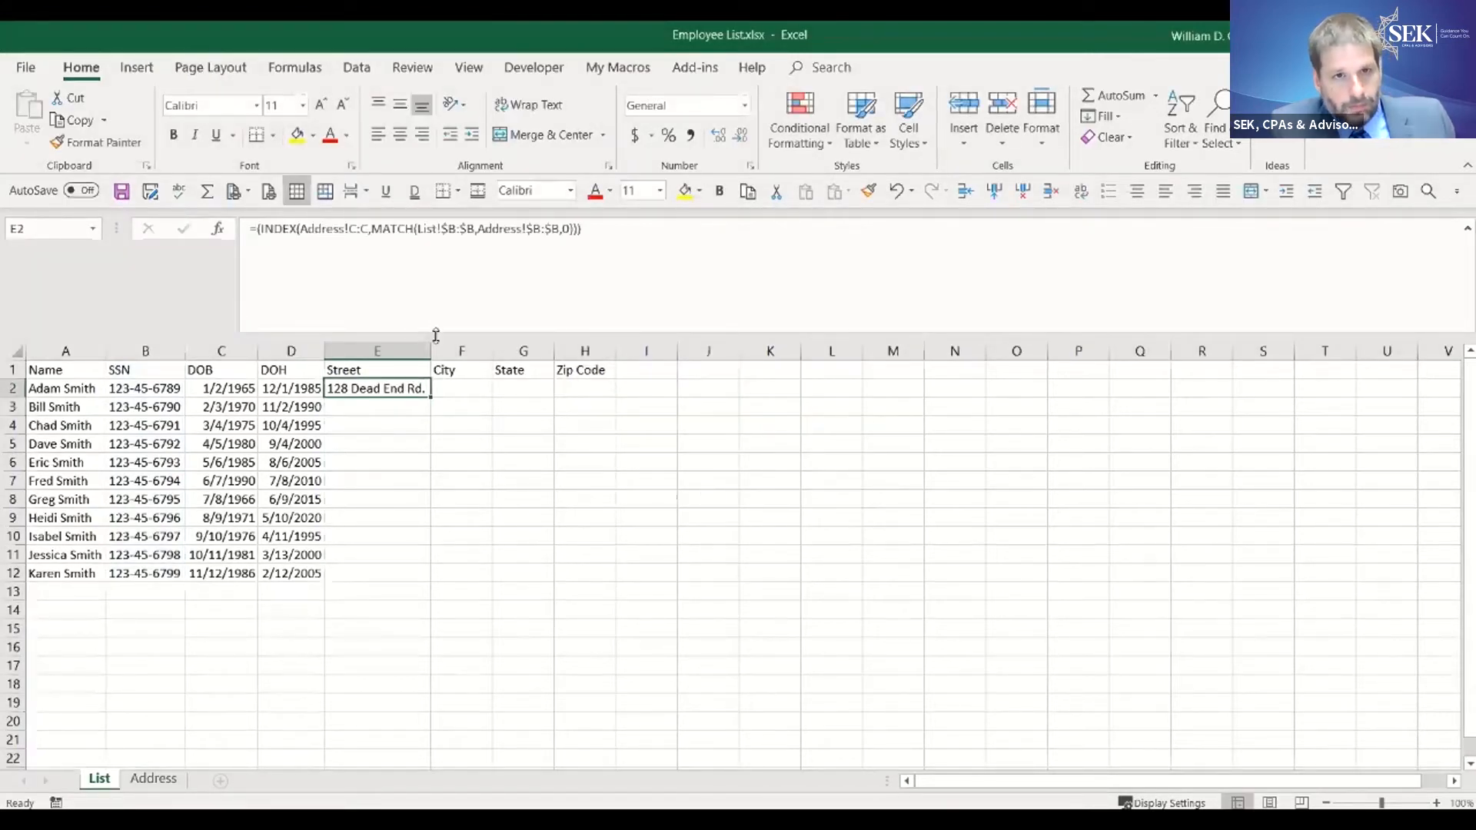
pyautogui.moveTo(434, 399); pyautogui.dragTo(618, 396)
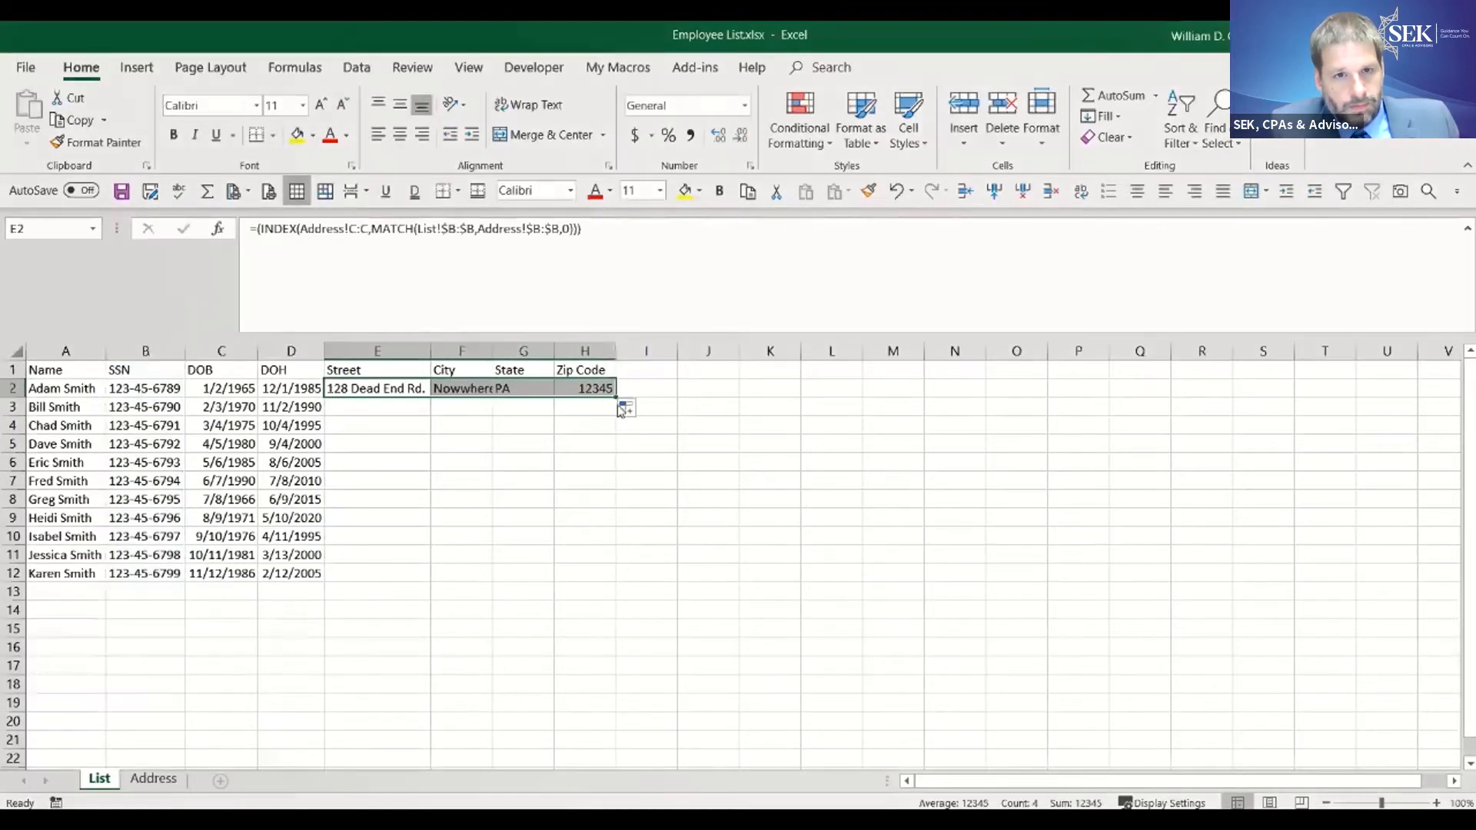
pyautogui.doubleClick(617, 396)
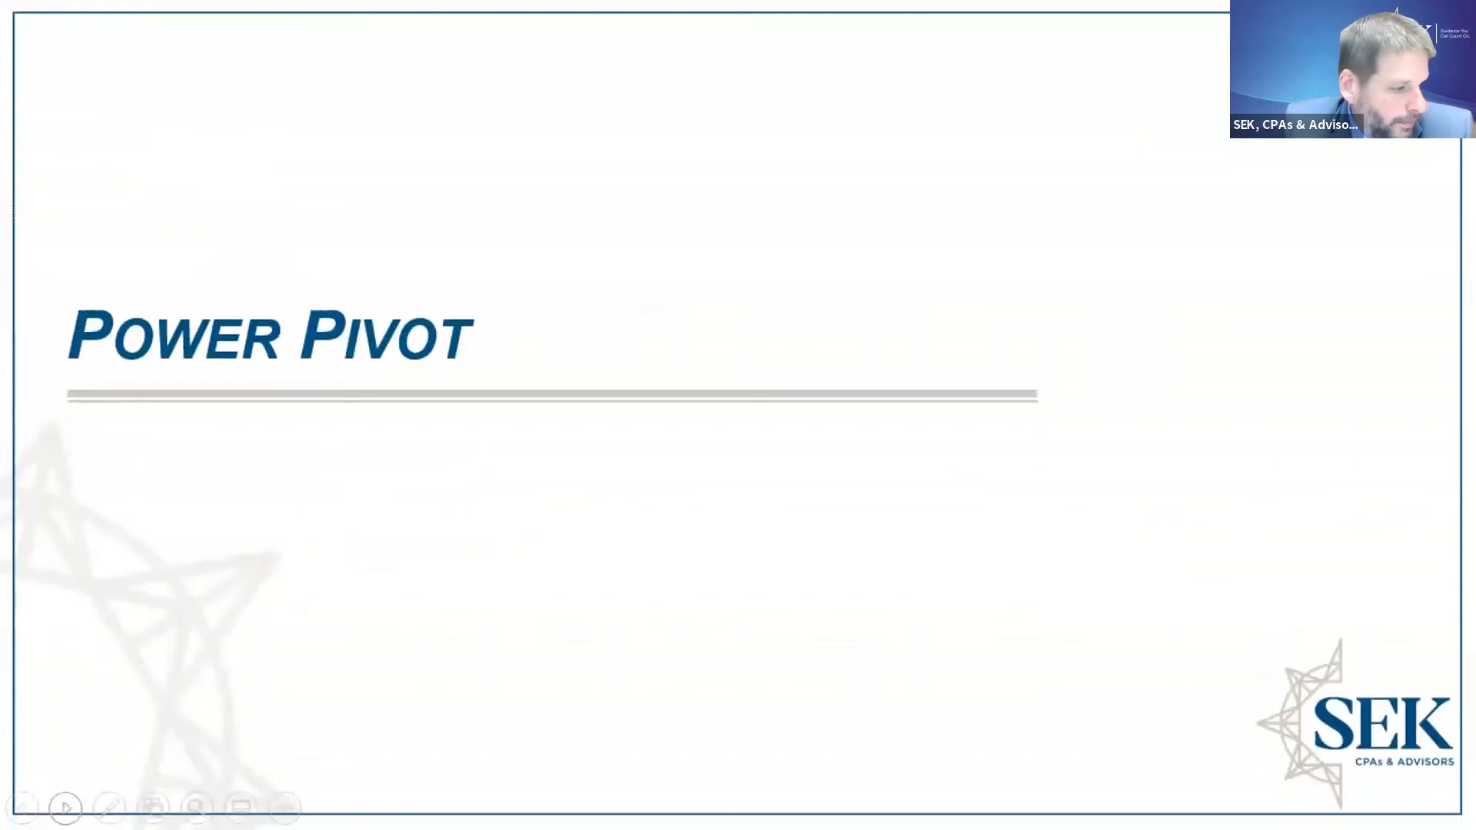
pyautogui.click(66, 809)
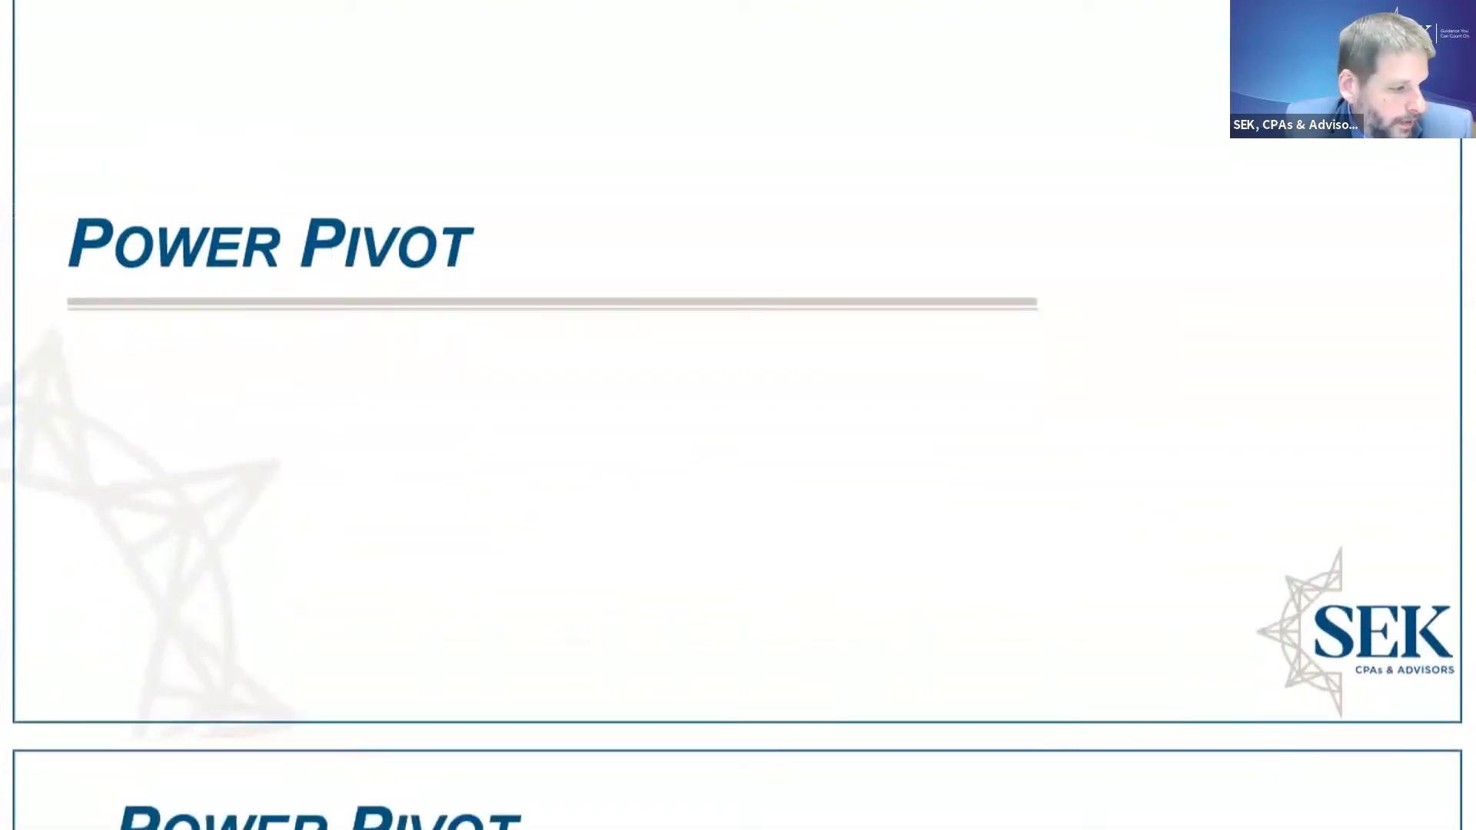
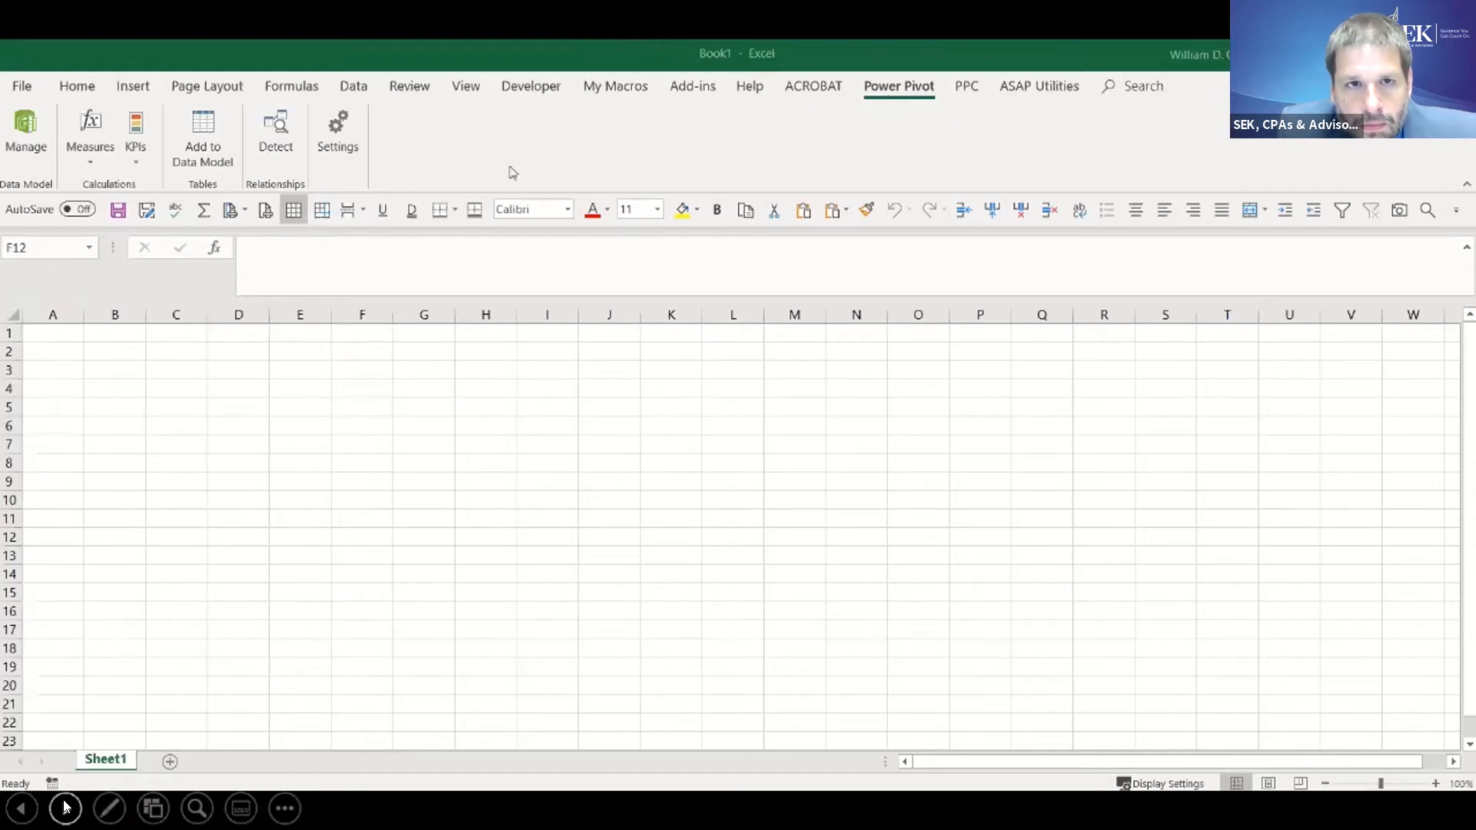
# - Open the Power Pivot window for the new workbook's data model
pyautogui.click(355, 87)
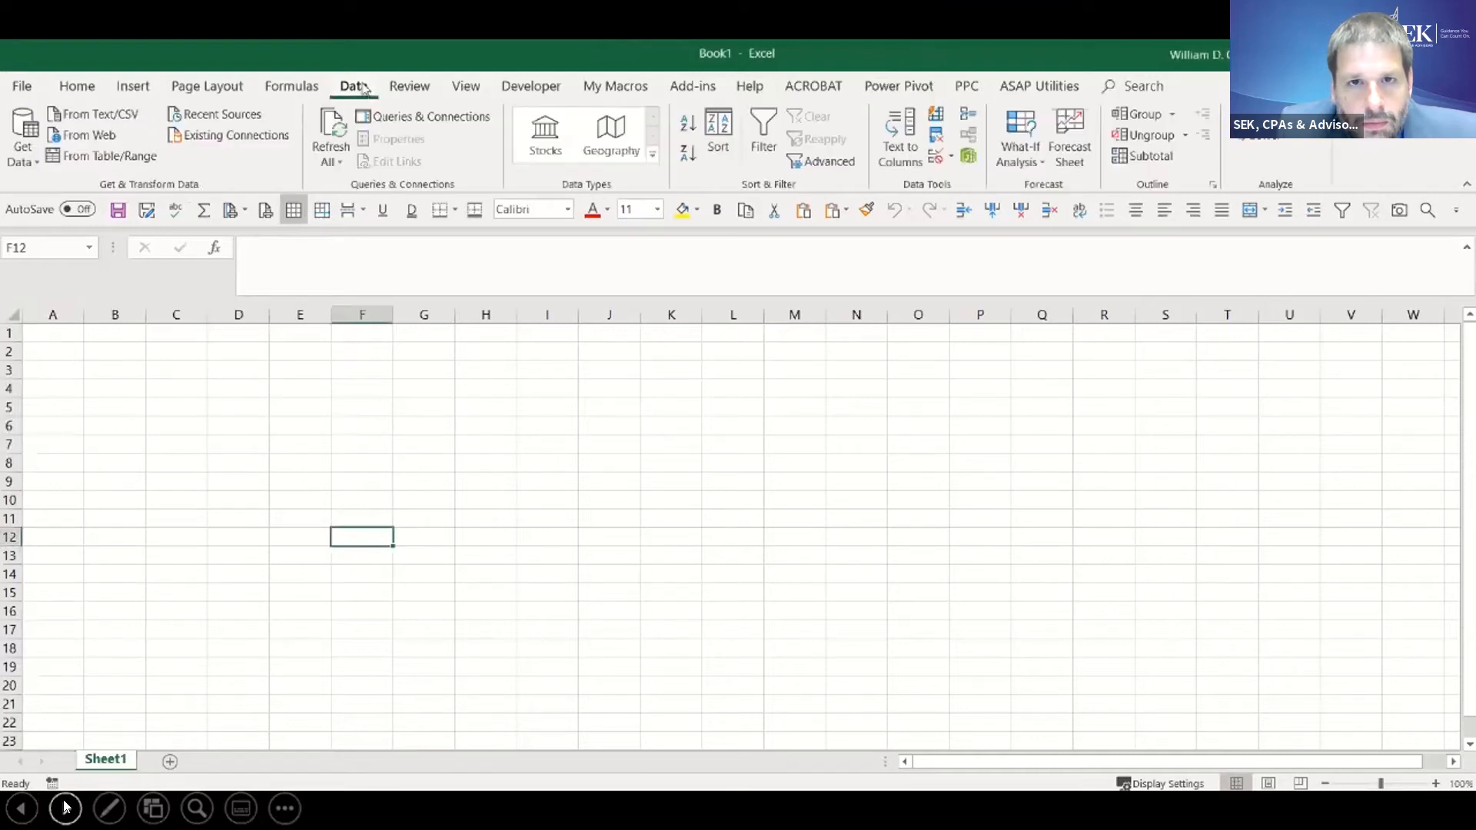
pyautogui.click(969, 158)
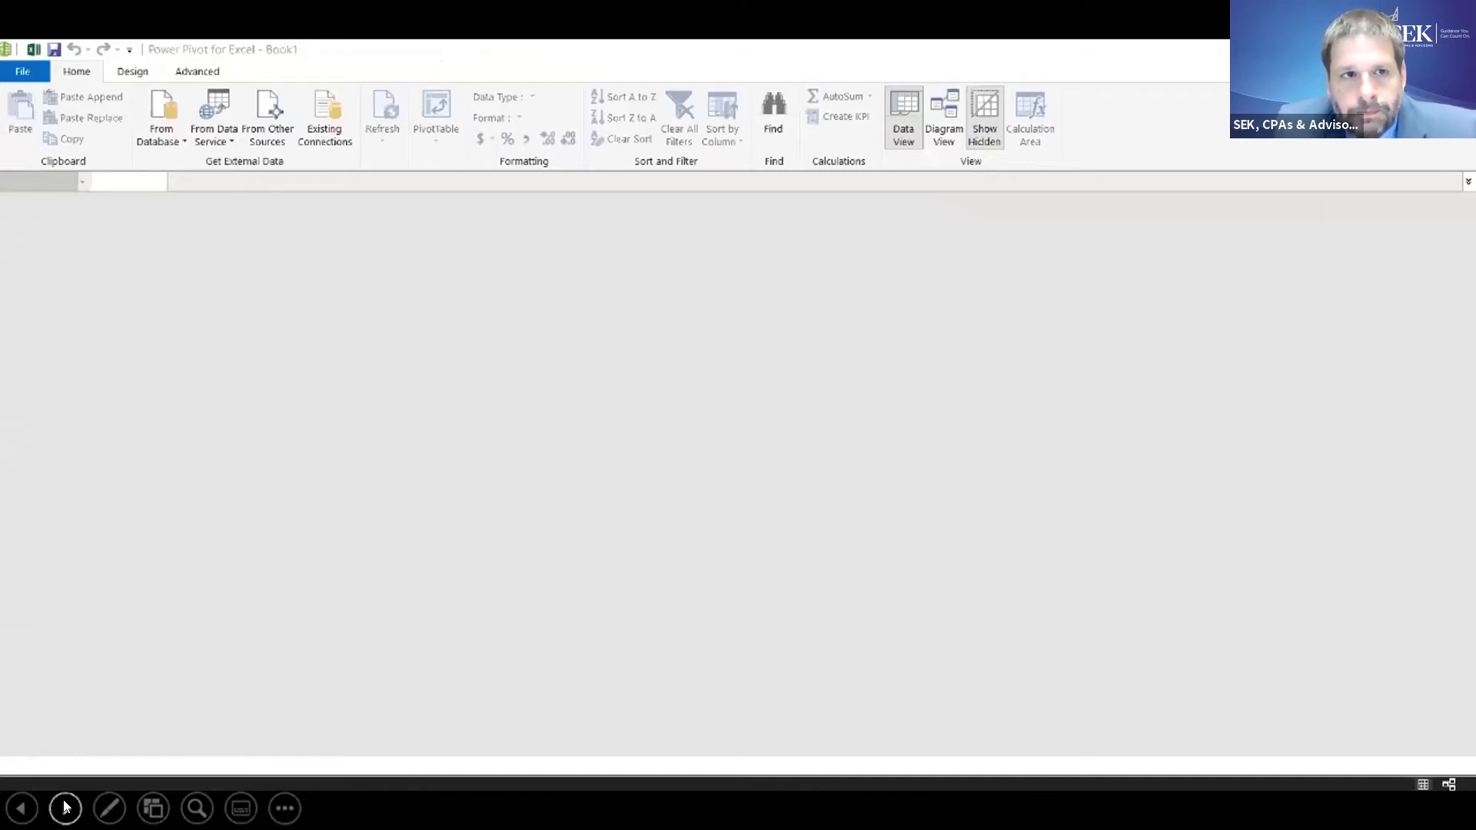
pyautogui.click(66, 807)
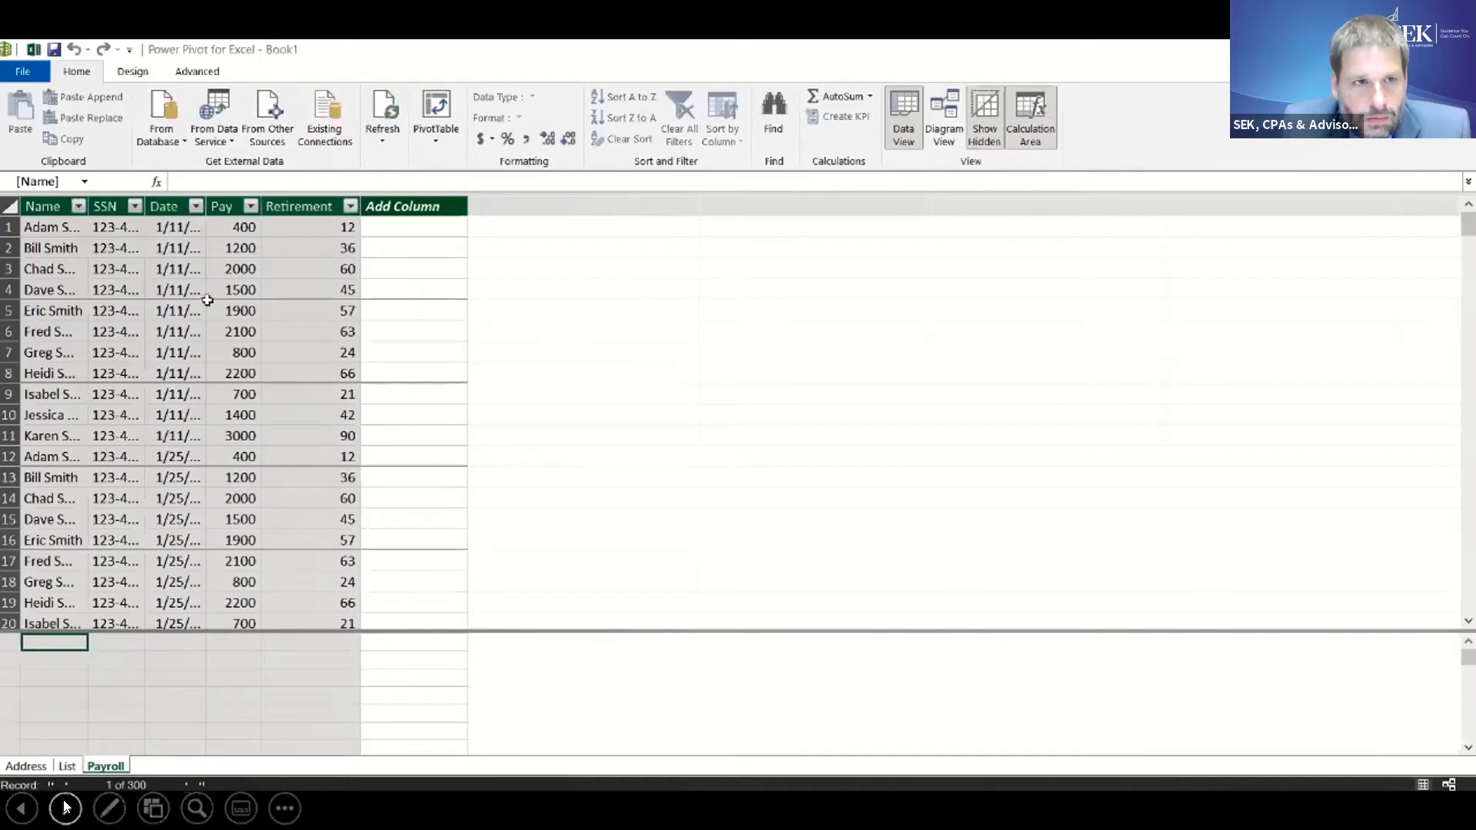
# - Review the columns of the imported List, Address and Payroll tables in the data model
pyautogui.click(67, 767)
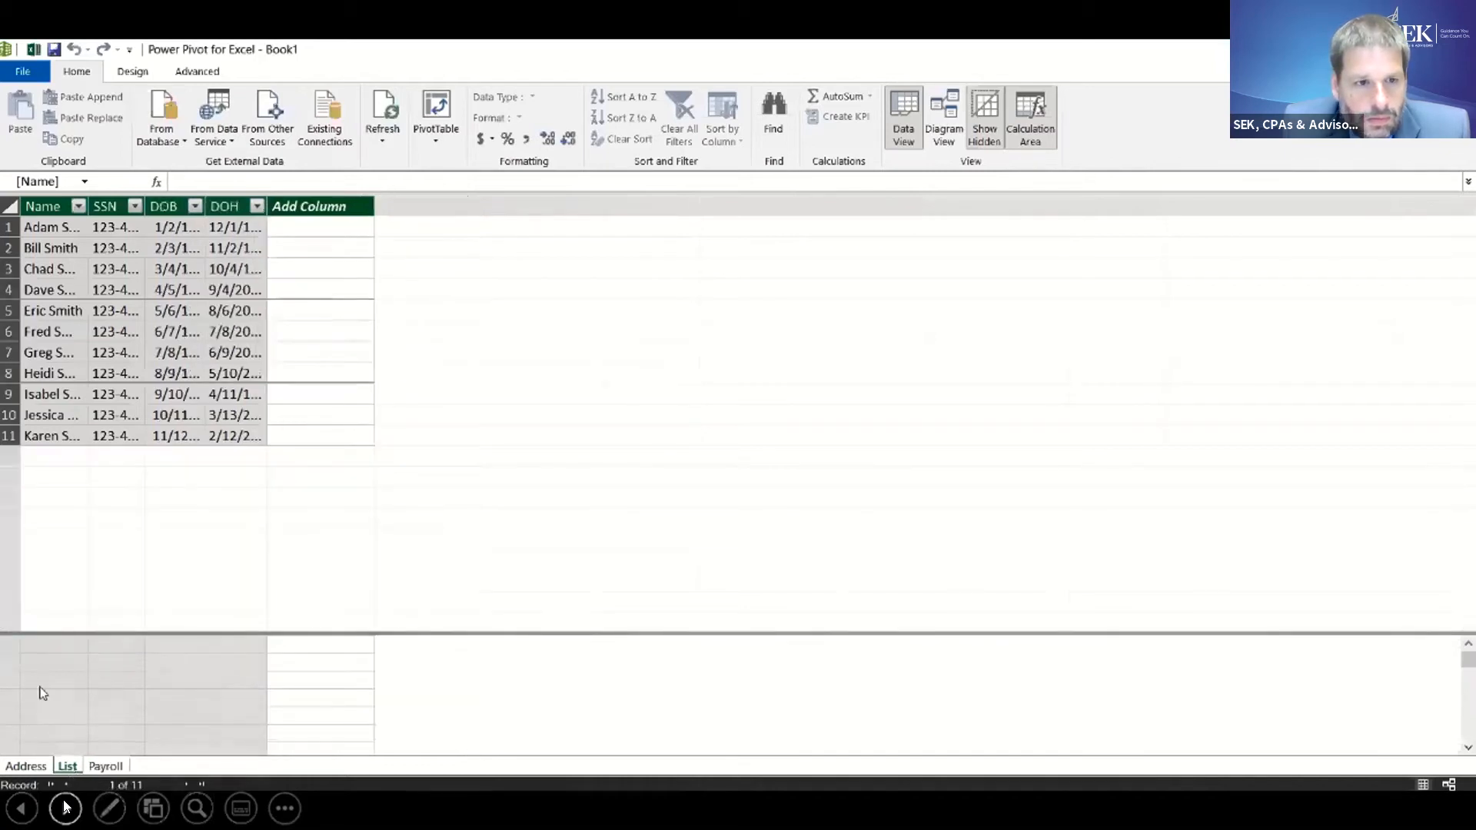
pyautogui.click(25, 766)
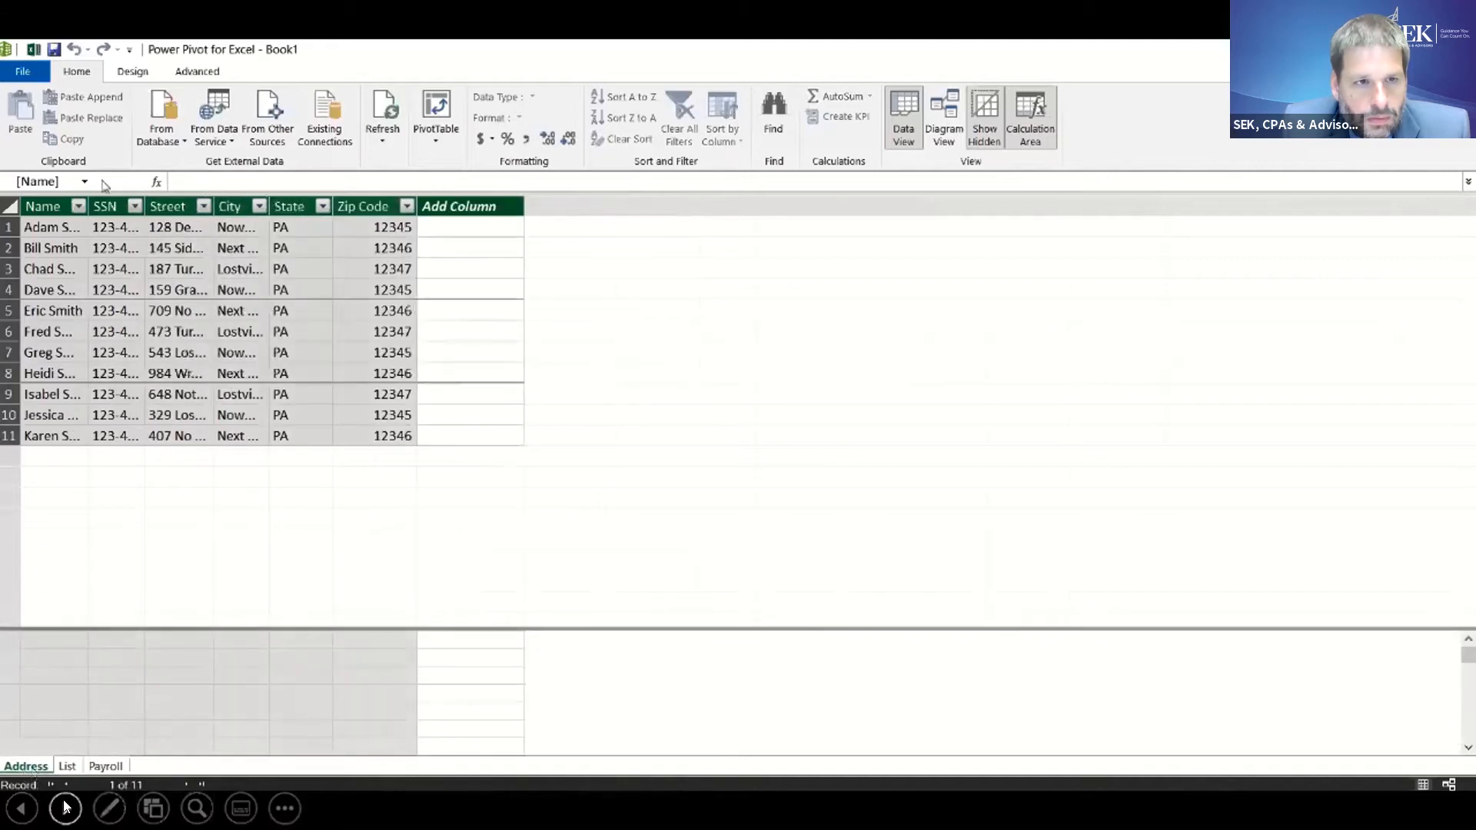
pyautogui.click(69, 765)
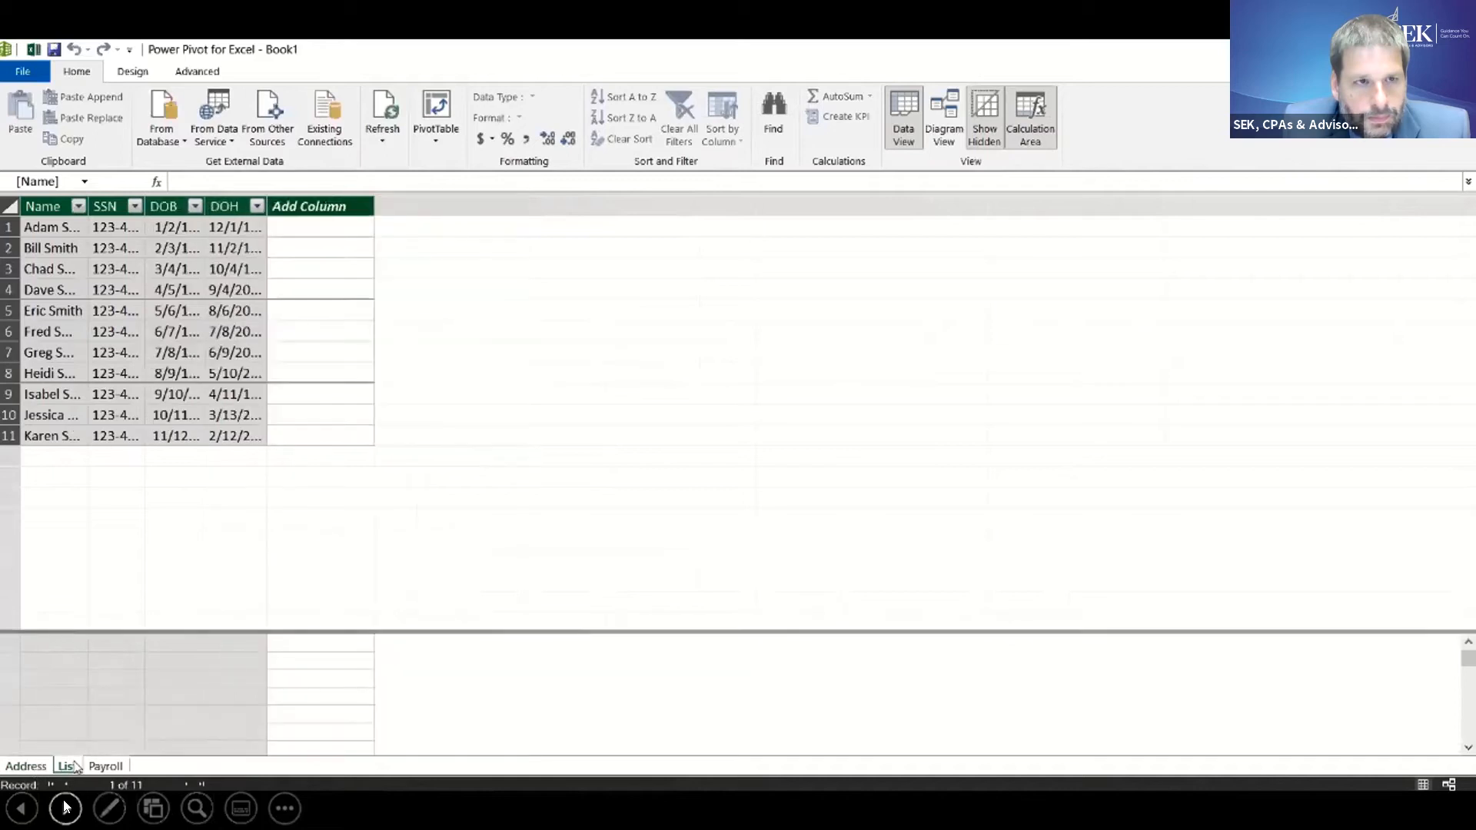
pyautogui.click(107, 767)
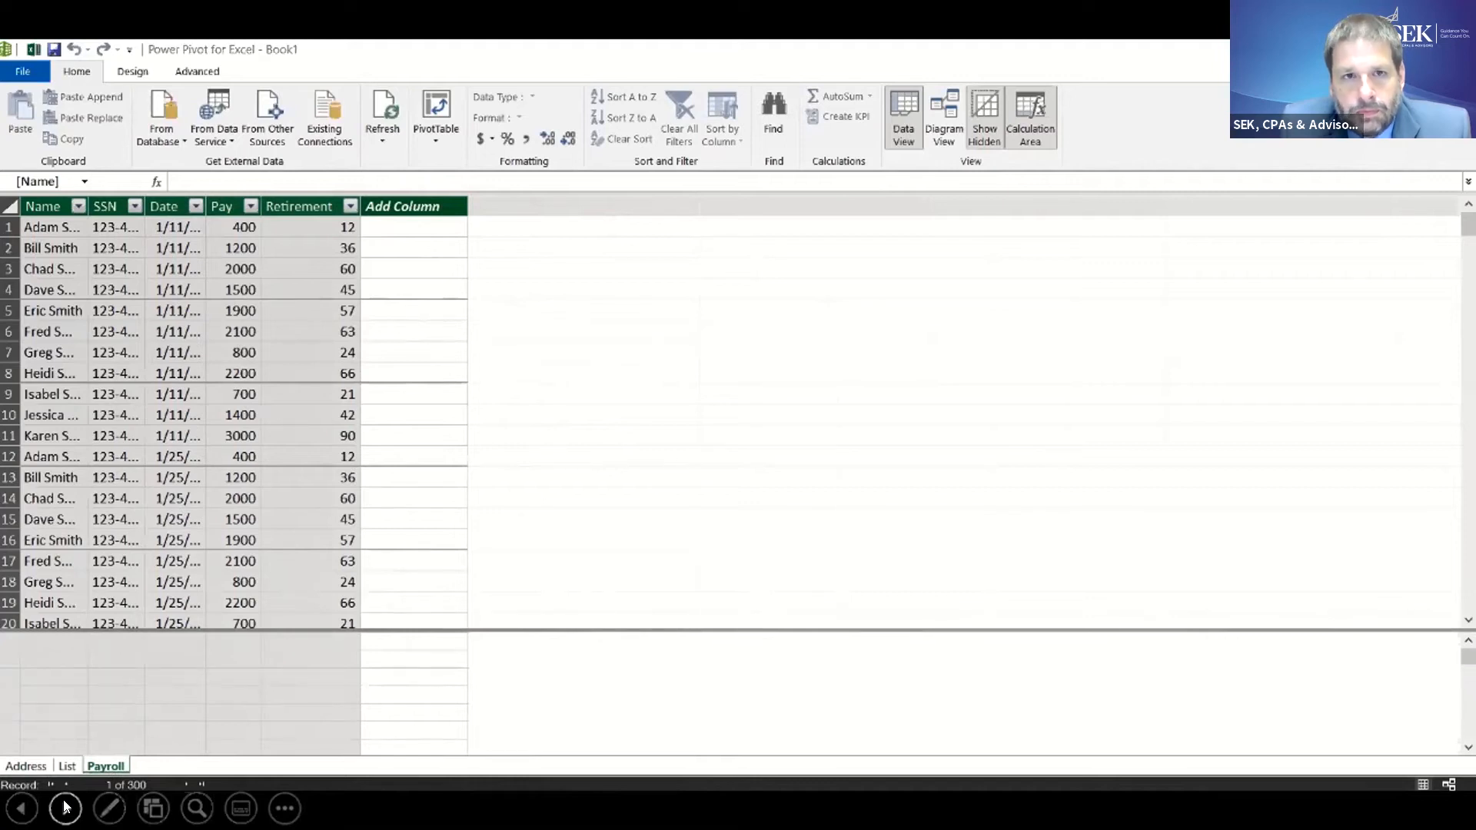
# - In the diagram view, relate the Payroll table's SSN field to the SSN fields of the List and Address tables
pyautogui.click(952, 132)
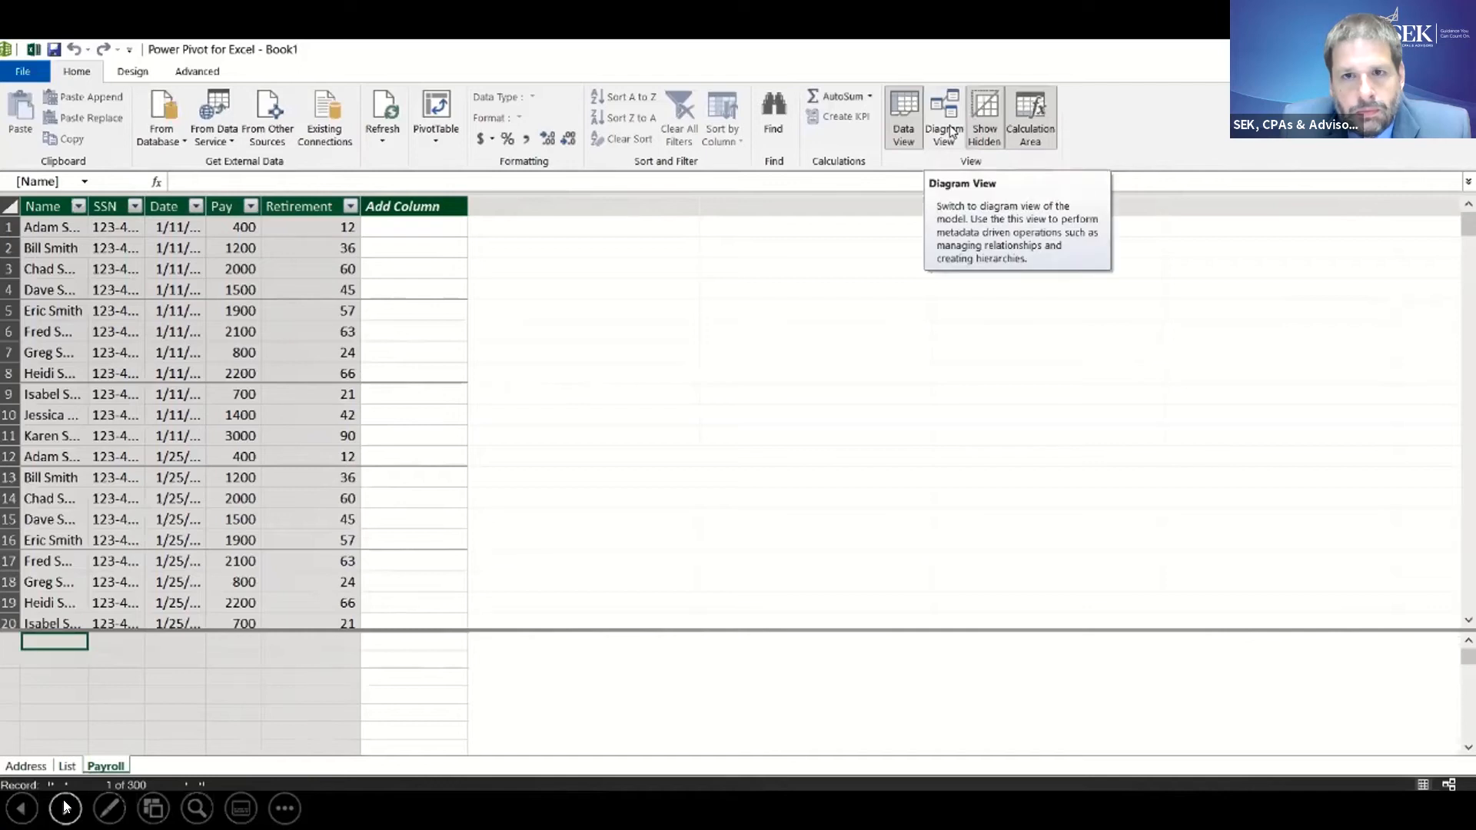
pyautogui.click(952, 132)
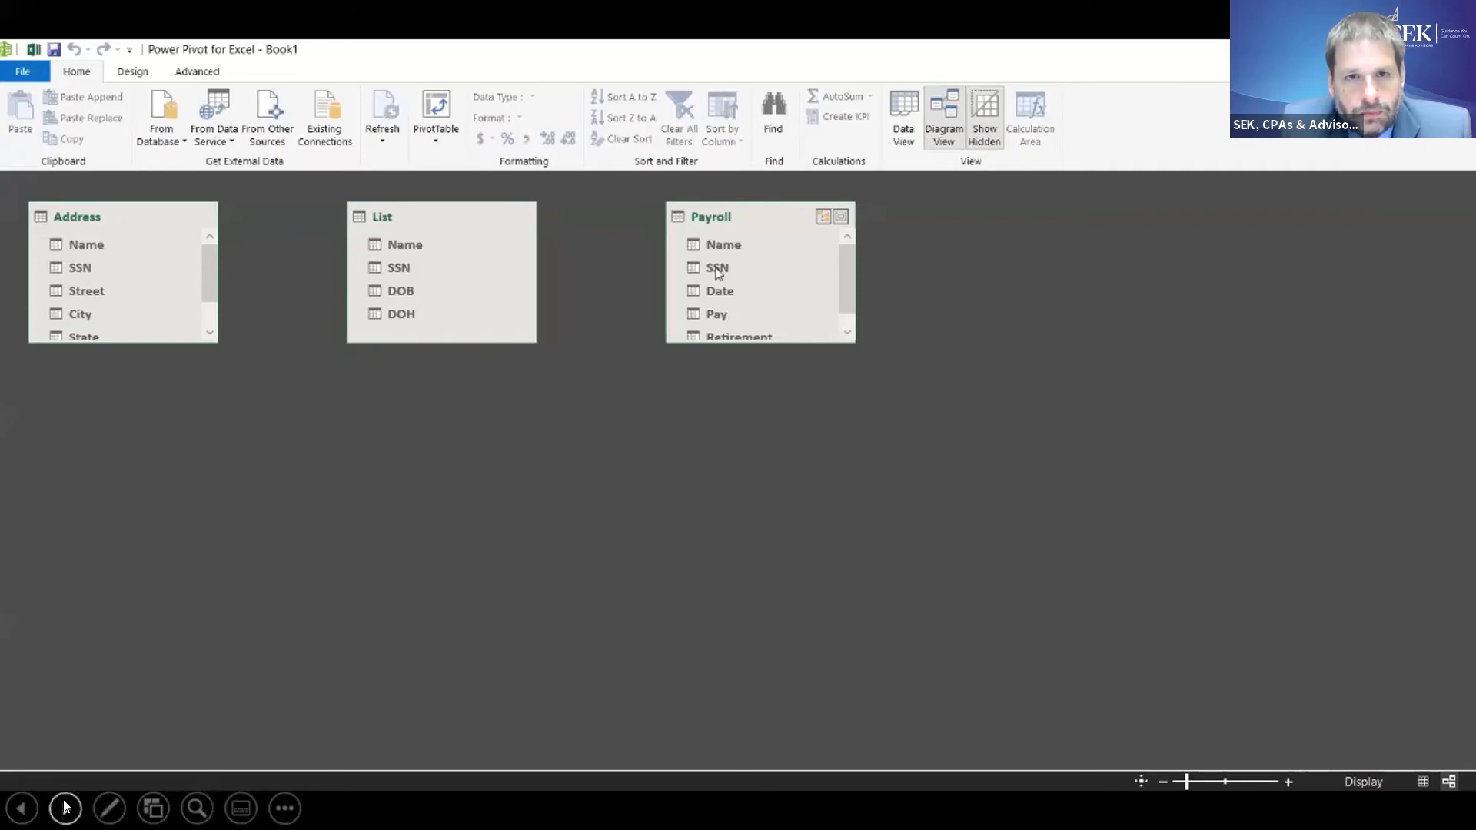
pyautogui.moveTo(717, 273); pyautogui.dragTo(403, 270)
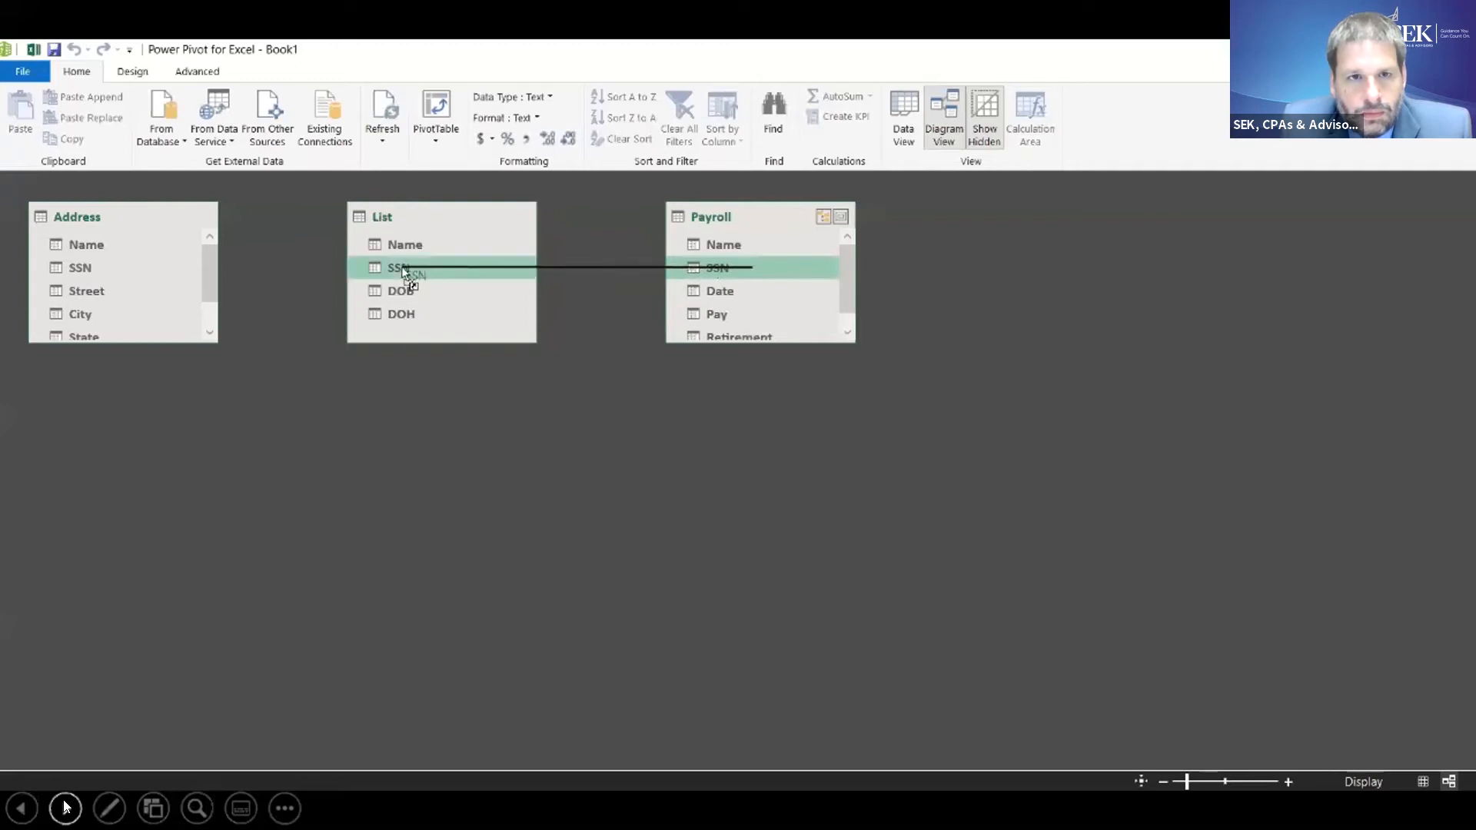
pyautogui.moveTo(403, 271); pyautogui.dragTo(404, 273)
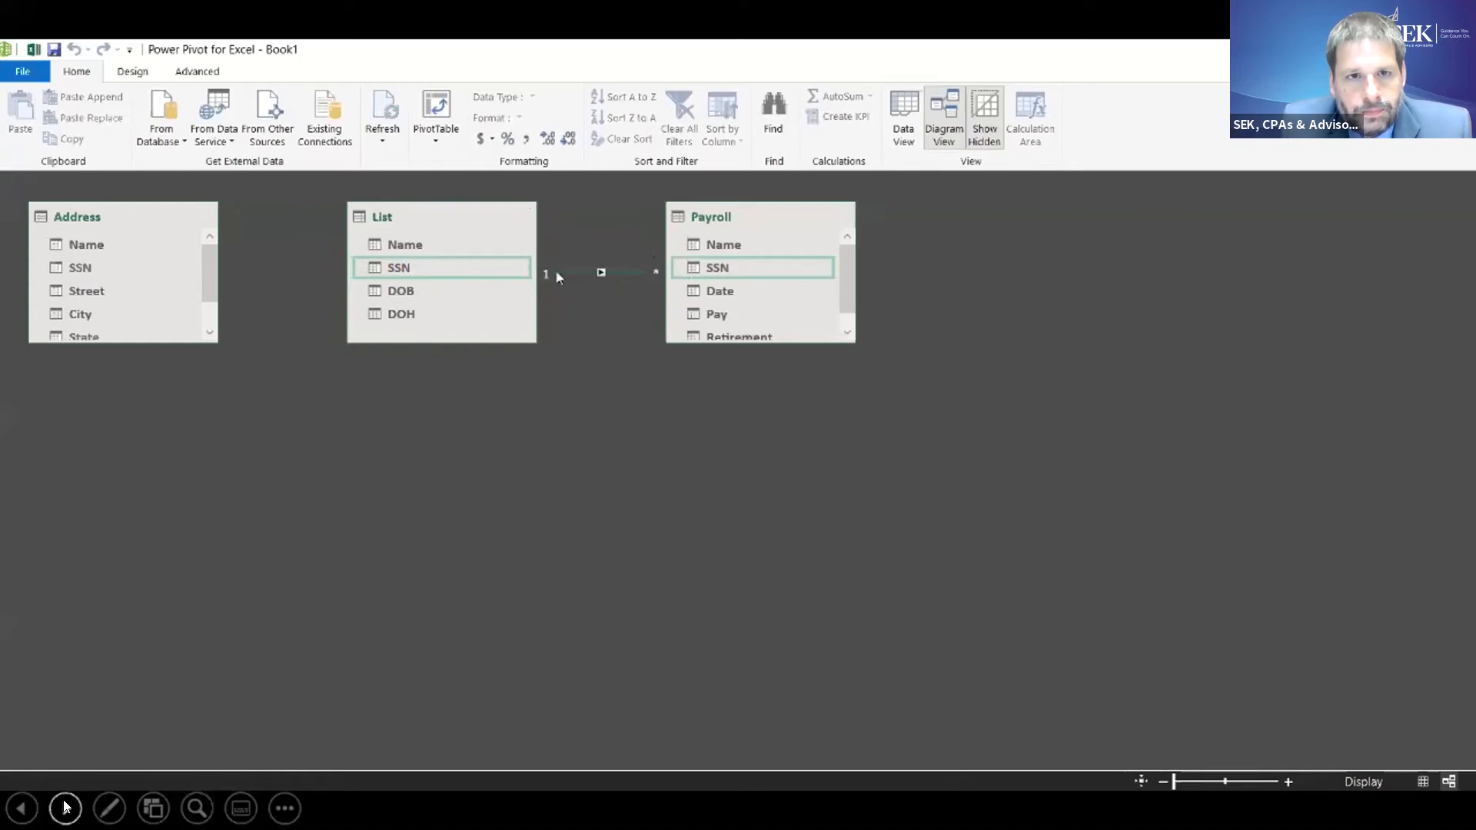
pyautogui.click(686, 271)
pyautogui.moveTo(686, 270); pyautogui.dragTo(74, 270)
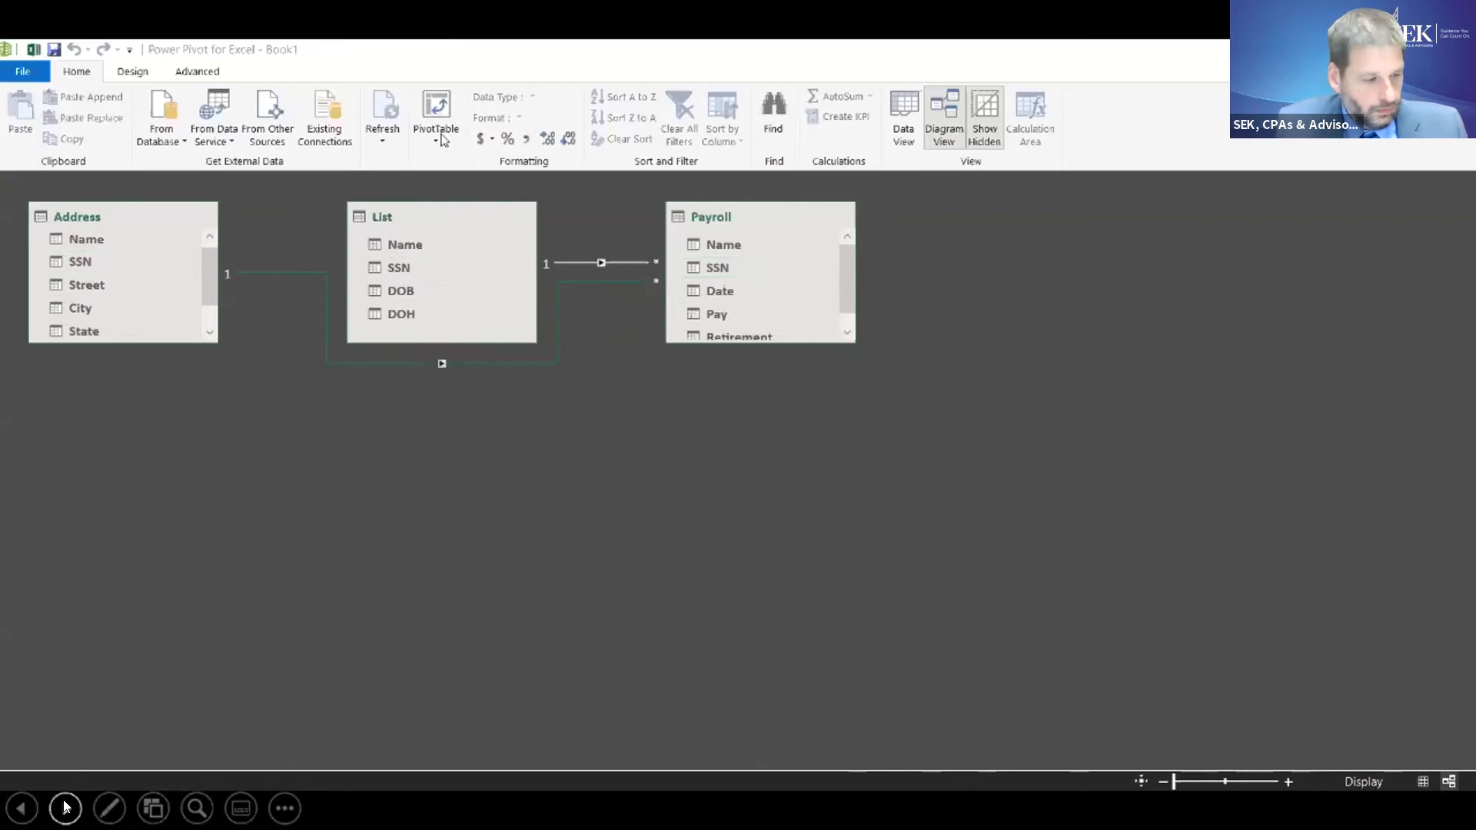
# - Create a PivotTable from the data model on the existing worksheet at Sheet1 cell F12
pyautogui.click(436, 140)
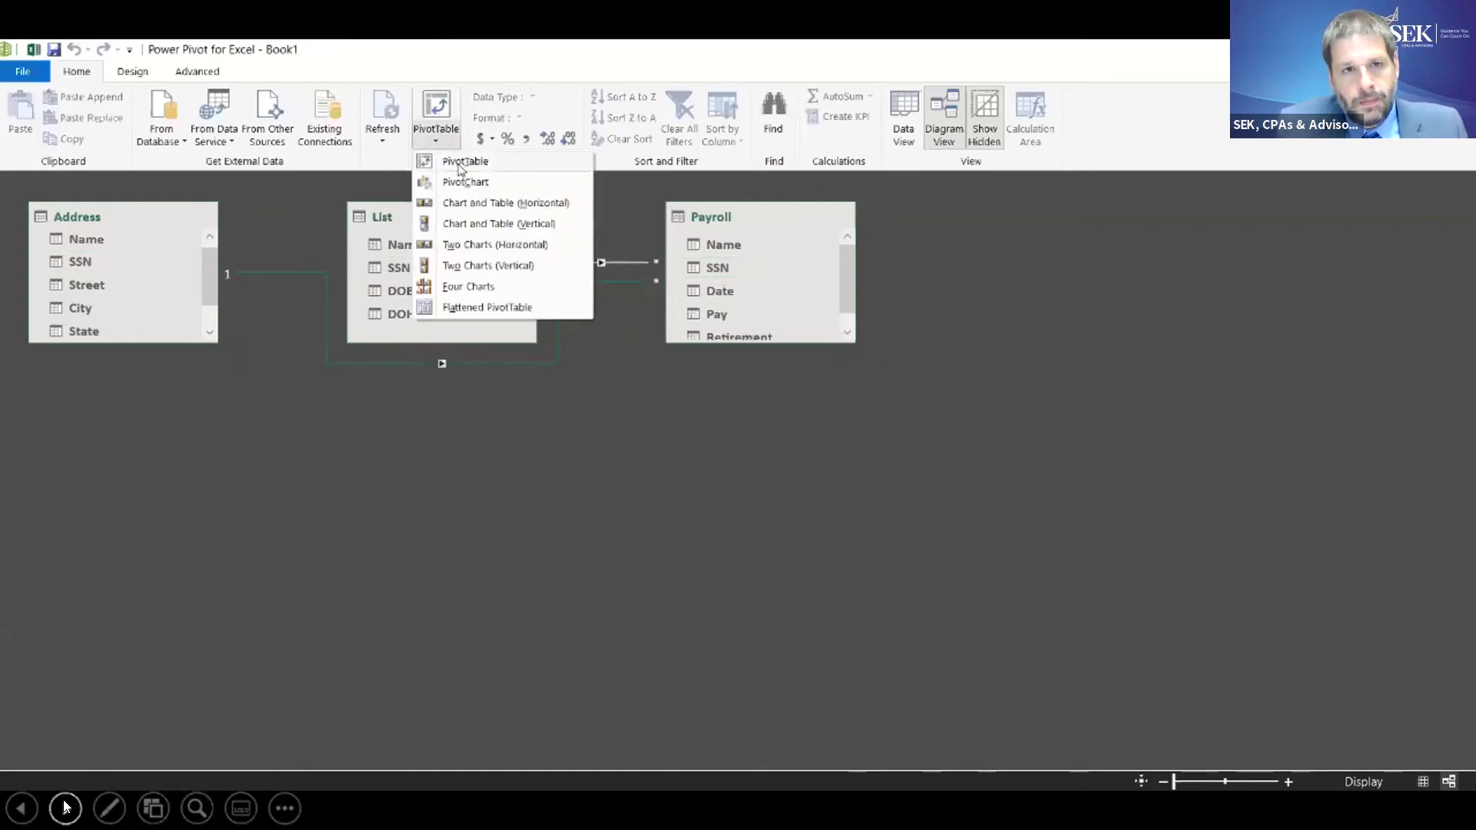
pyautogui.click(462, 163)
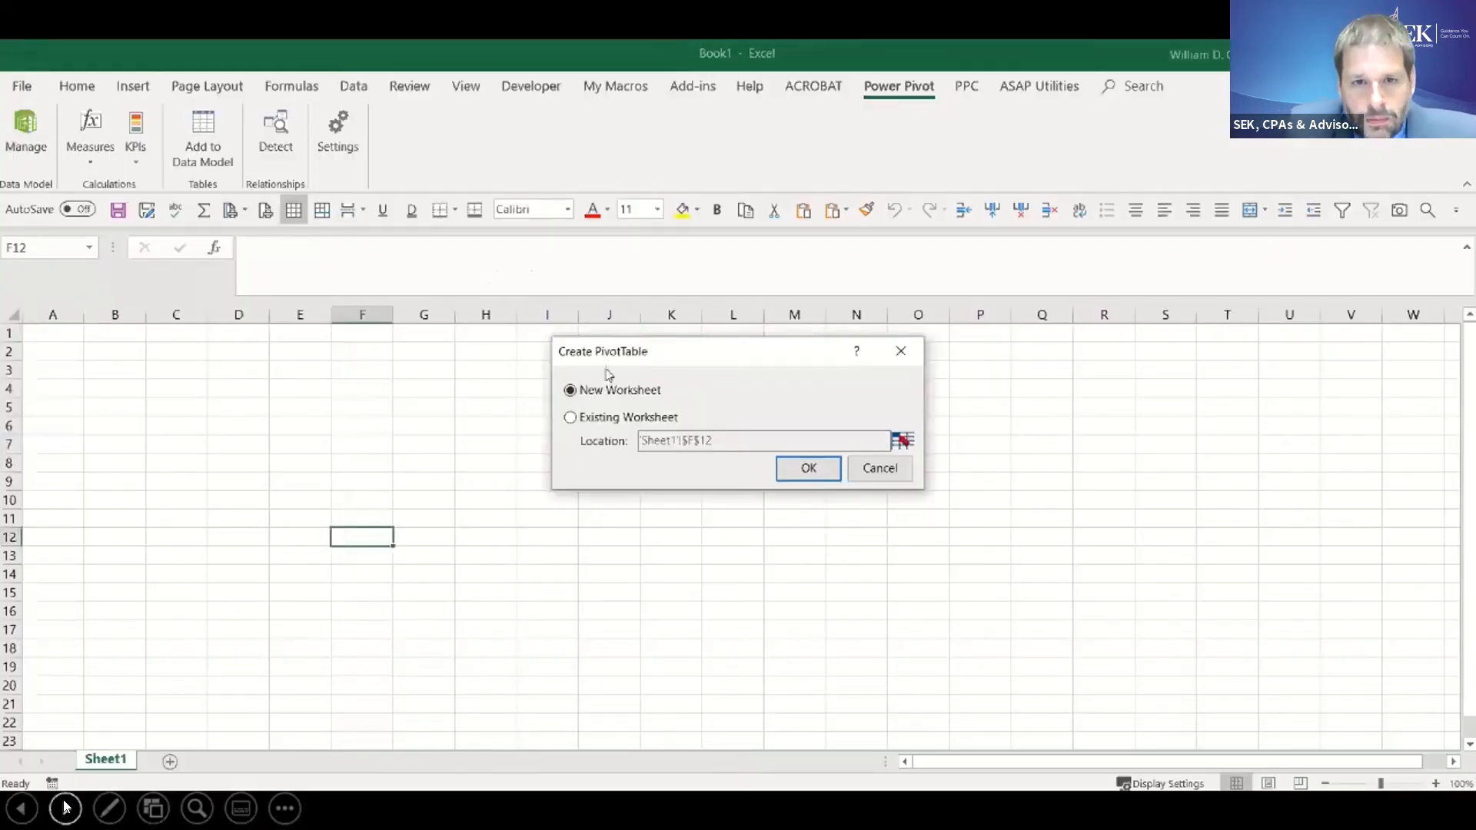
pyautogui.click(599, 419)
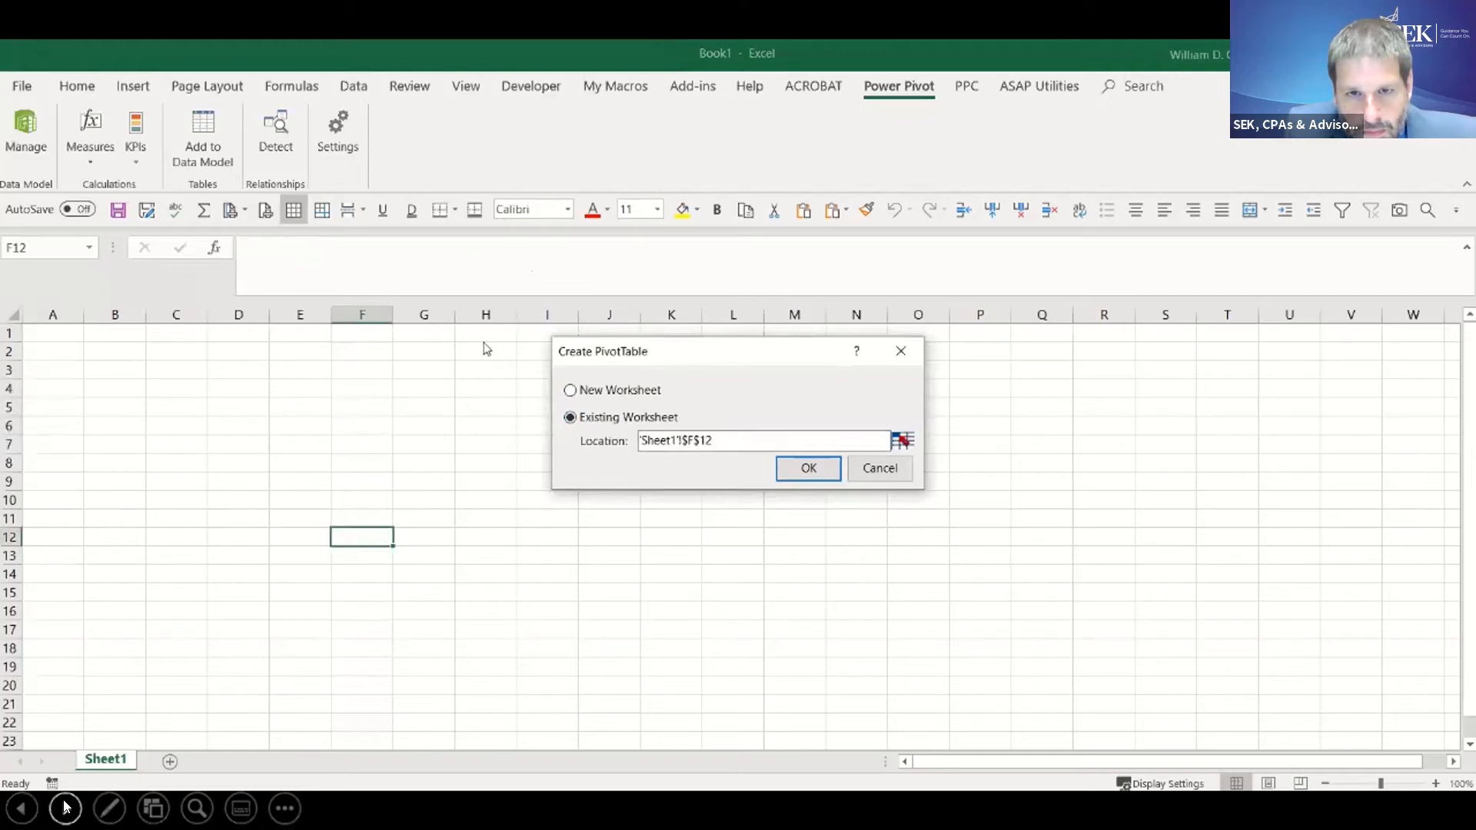
pyautogui.click(807, 469)
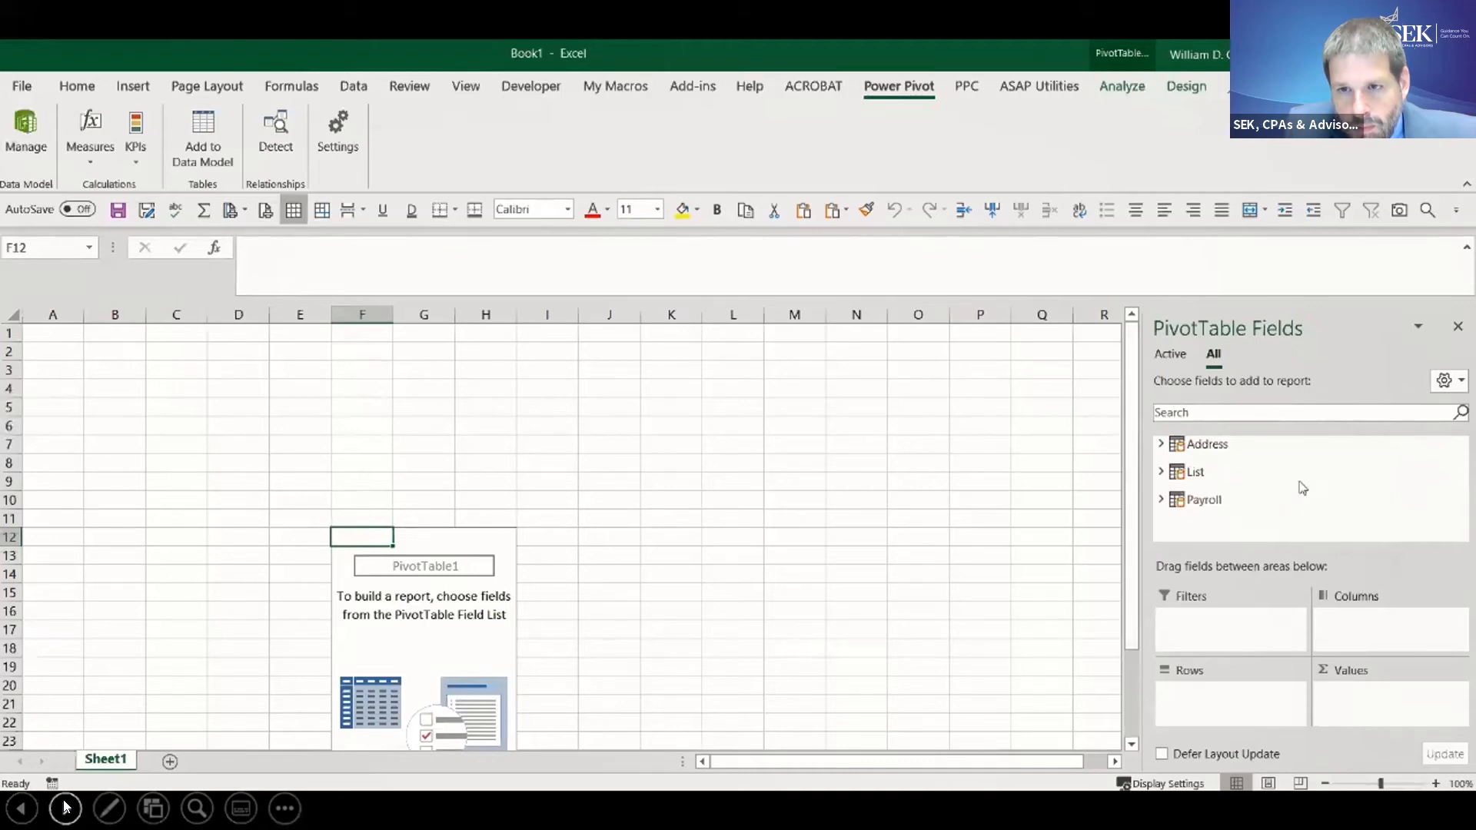
# - Add the Payroll table's Name and SSN fields to the PivotTable rows
pyautogui.click(1161, 500)
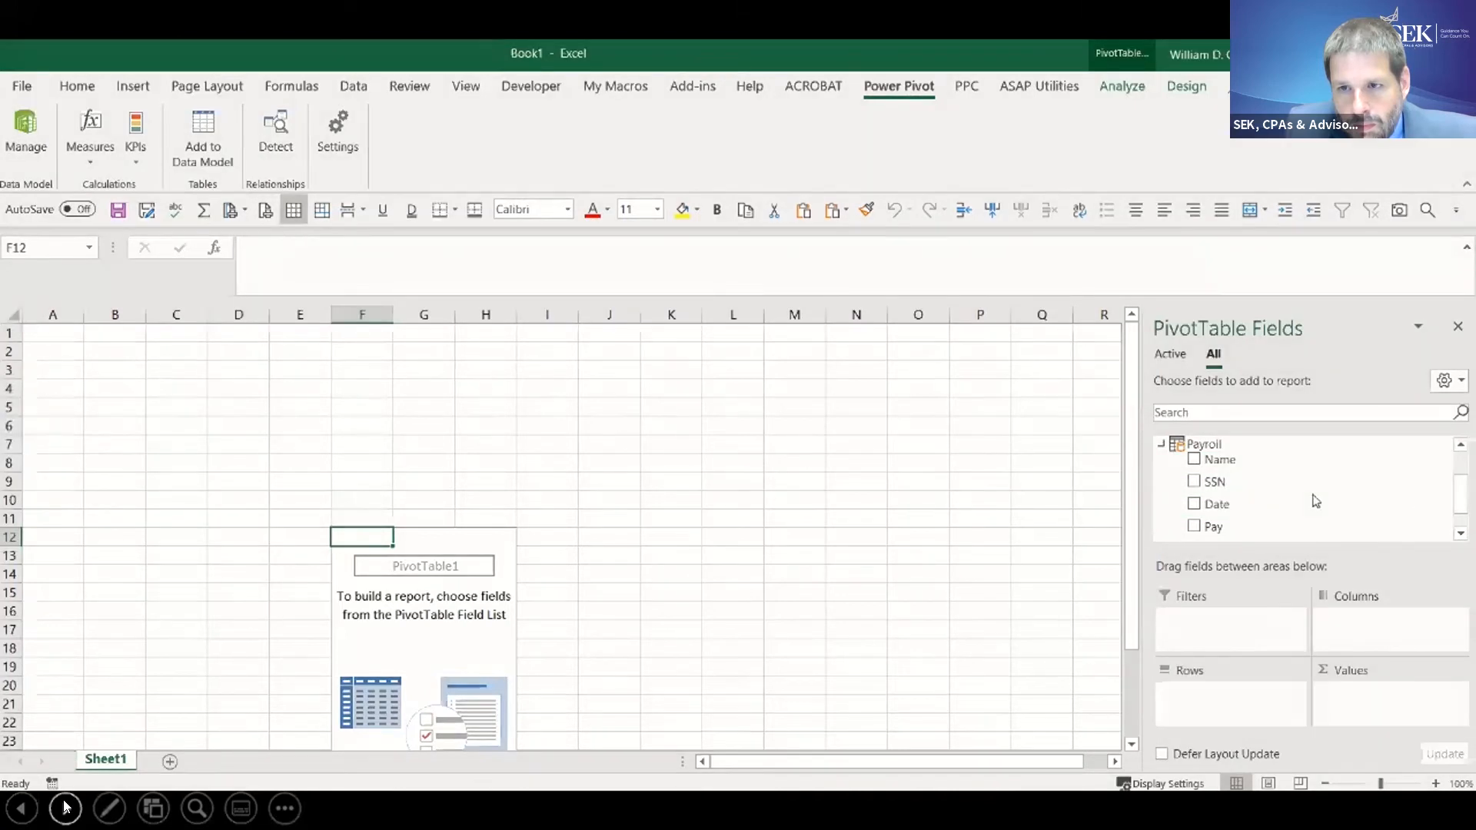
pyautogui.click(1195, 460)
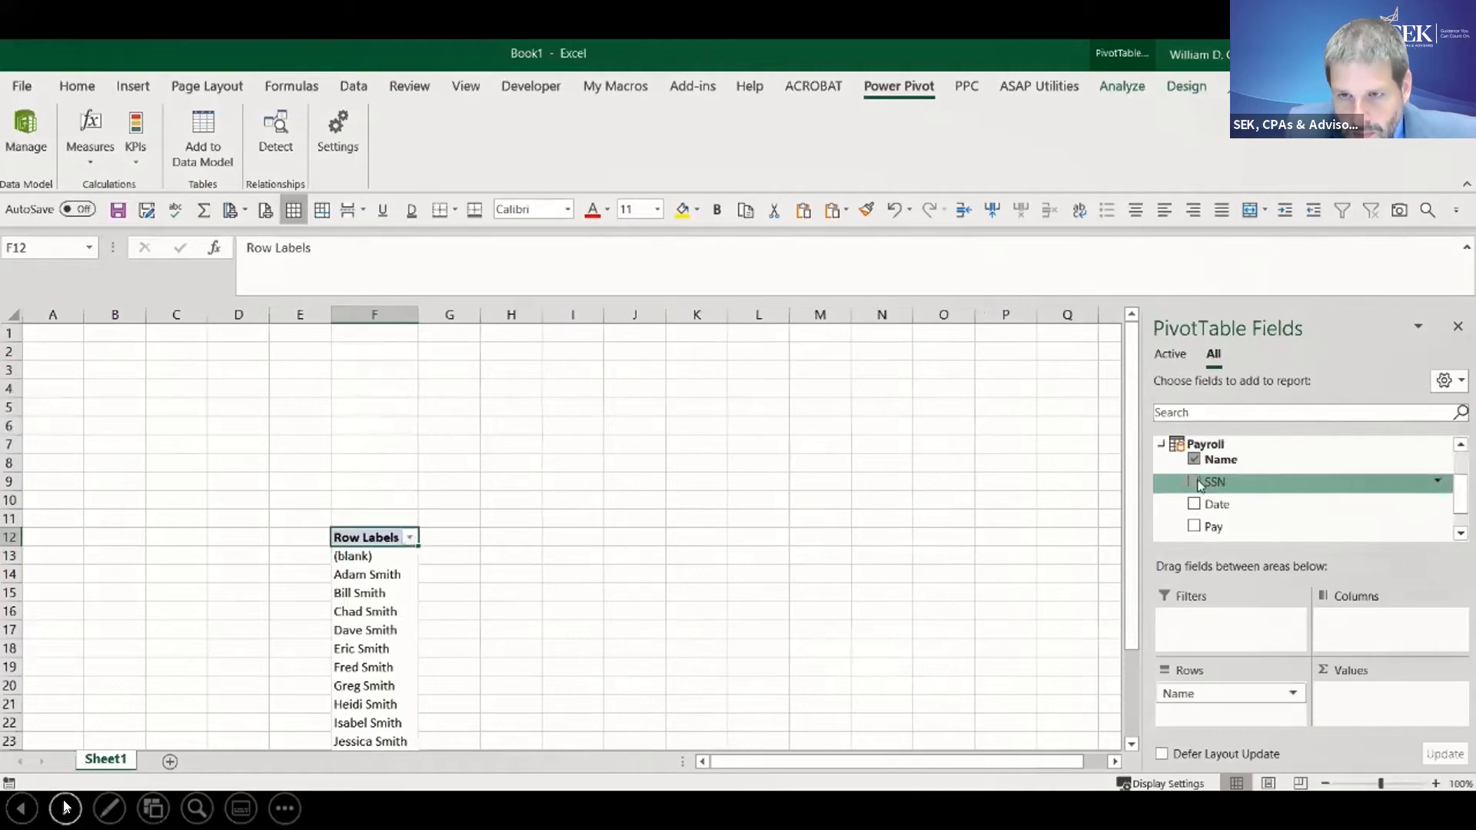
pyautogui.click(1196, 482)
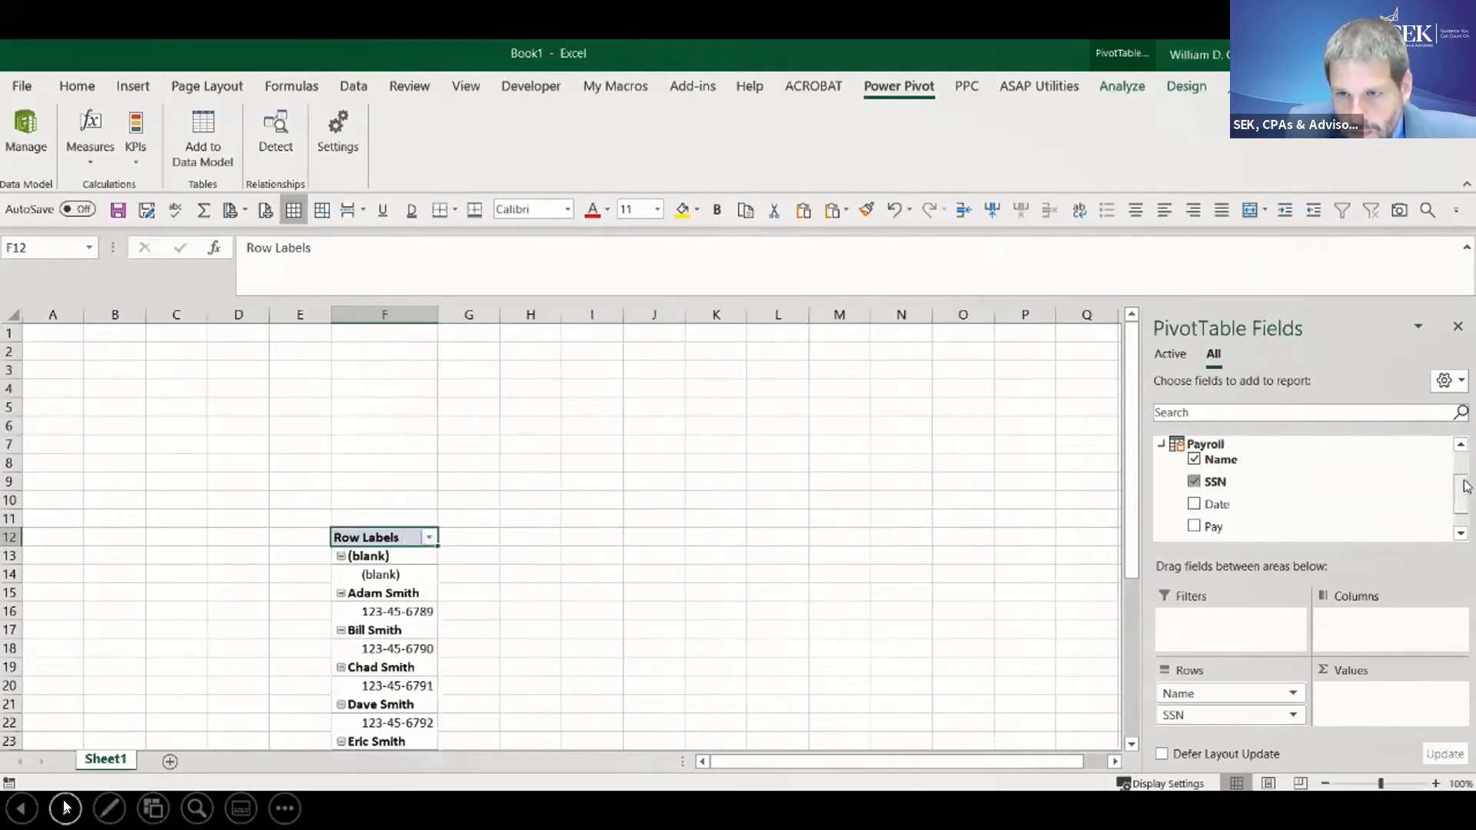
# - Add the Payroll table's Pay and Retirement fields to the PivotTable as summed values
pyautogui.moveTo(1466, 486); pyautogui.dragTo(1465, 489)
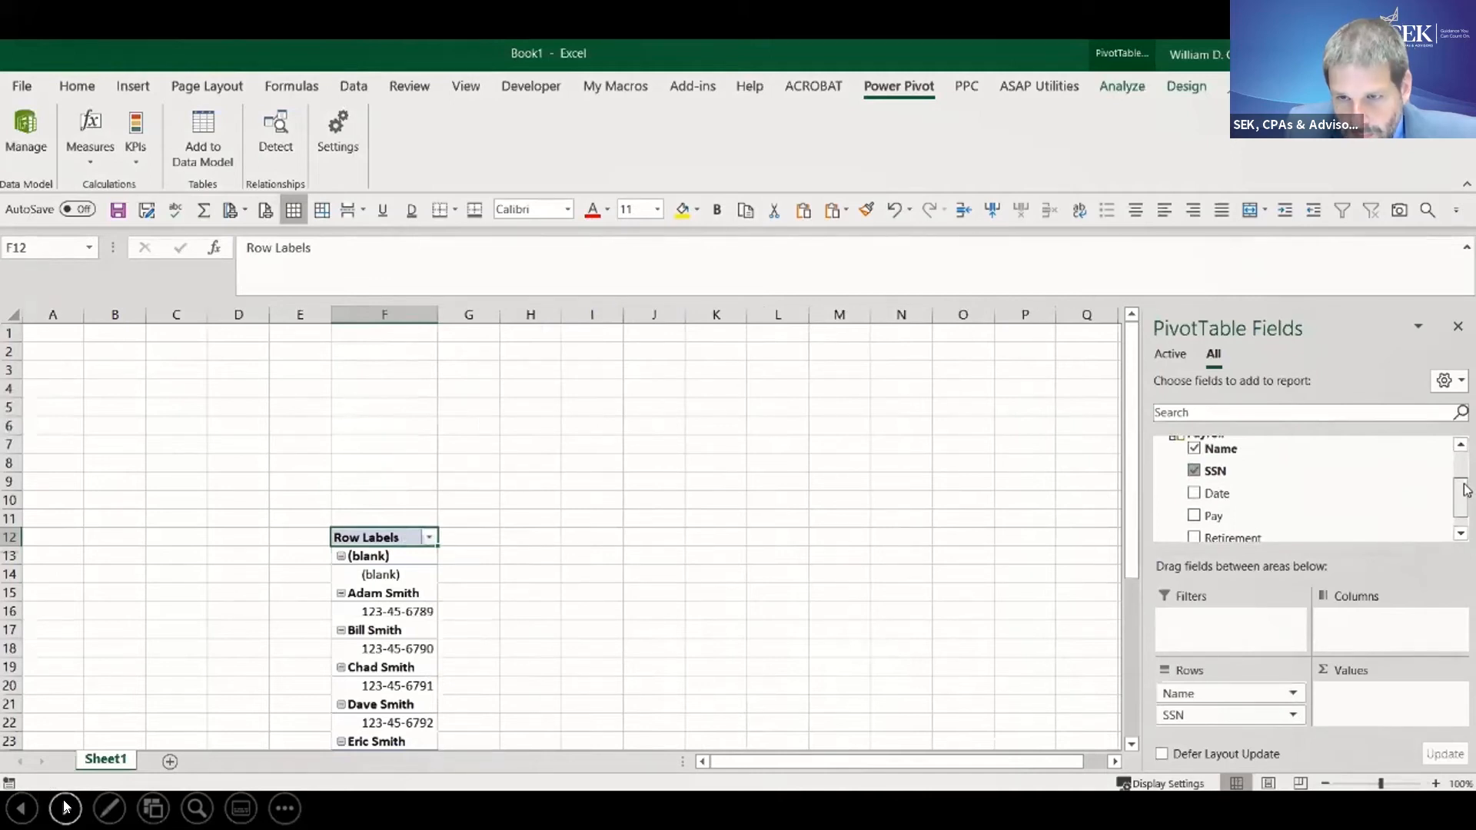
pyautogui.moveTo(1466, 489); pyautogui.dragTo(1460, 497)
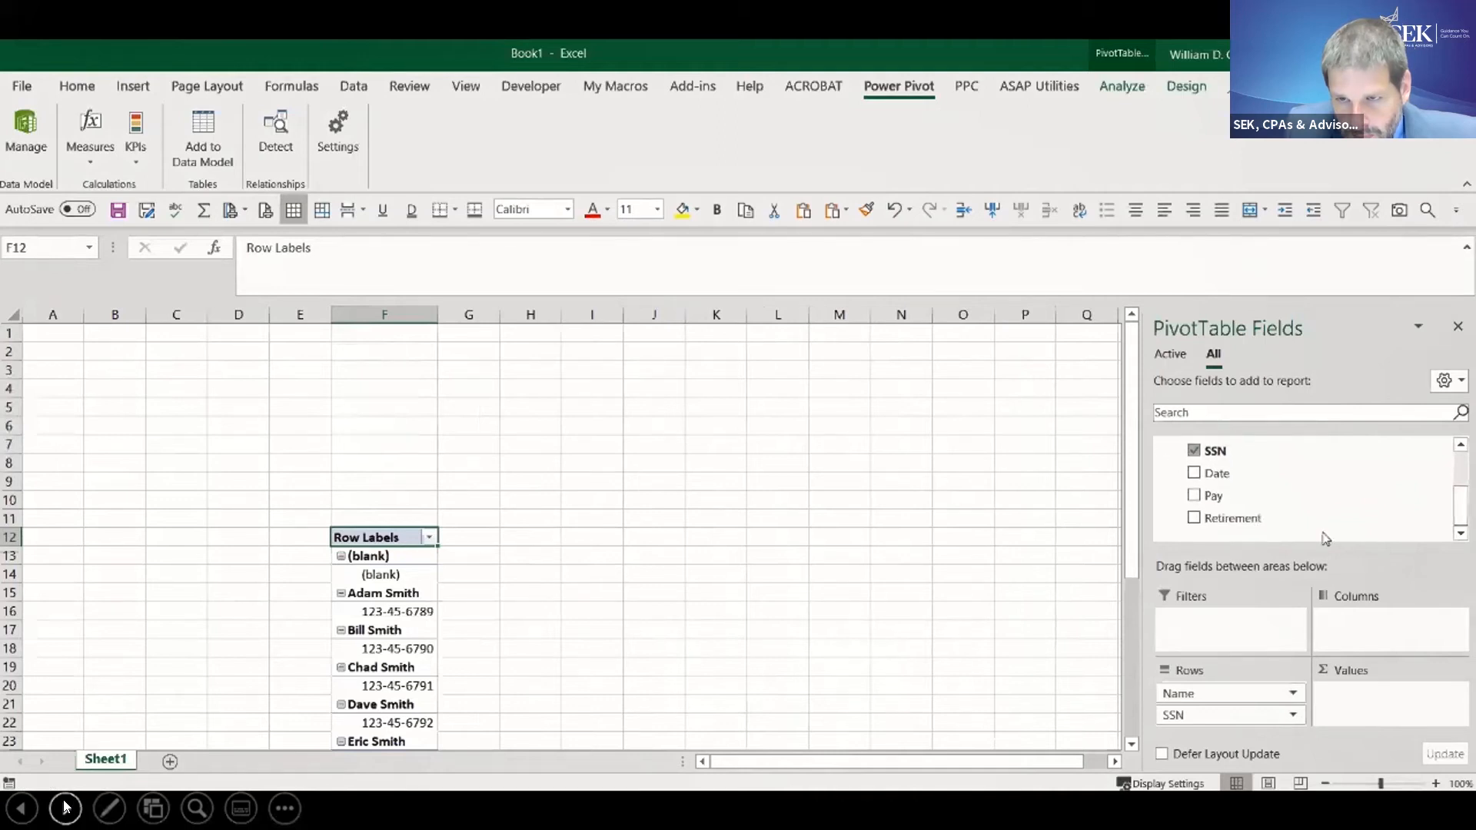
pyautogui.moveTo(1194, 503); pyautogui.dragTo(1339, 698)
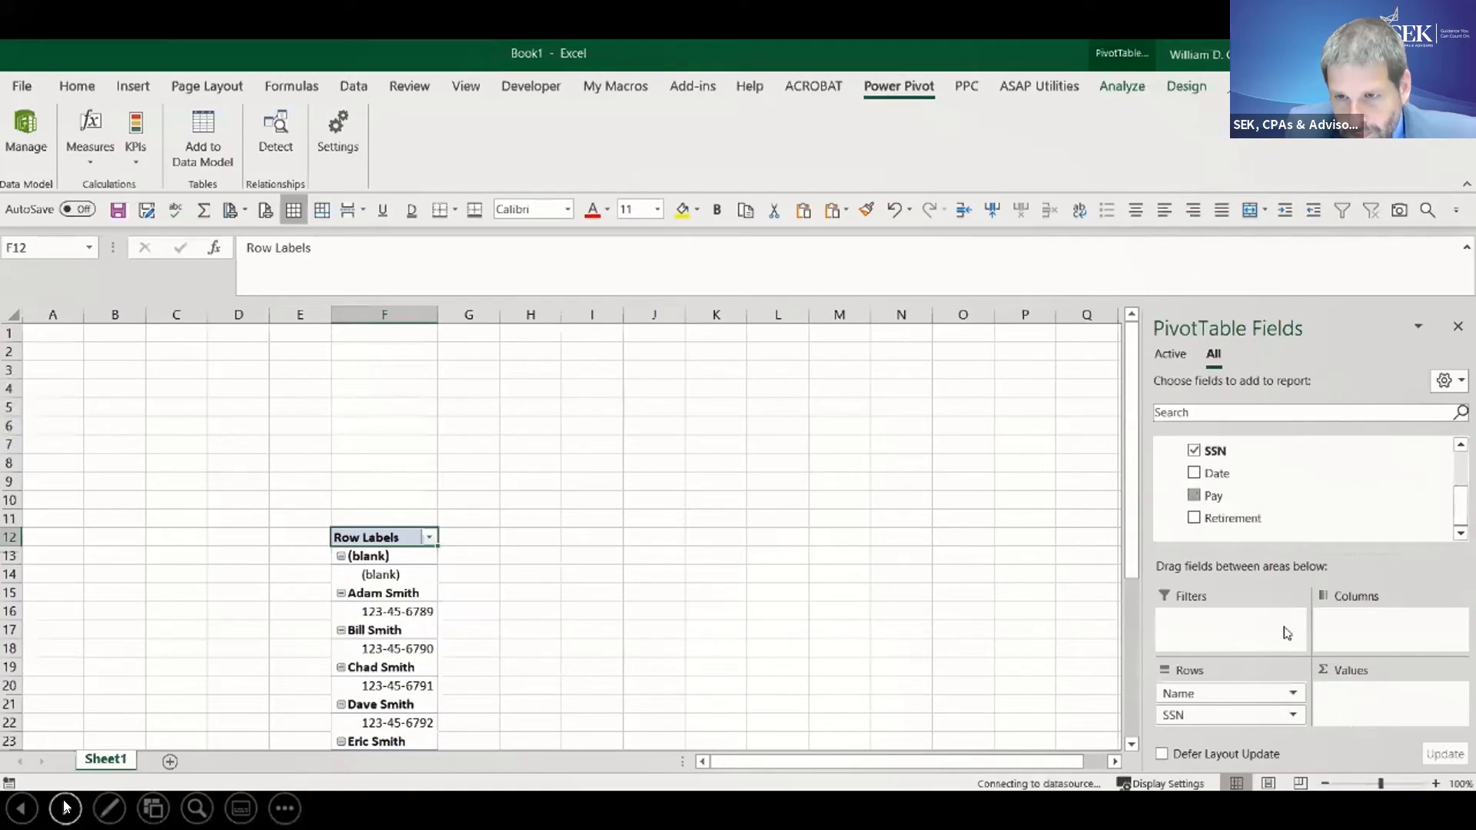
pyautogui.moveTo(1209, 519); pyautogui.dragTo(1403, 719)
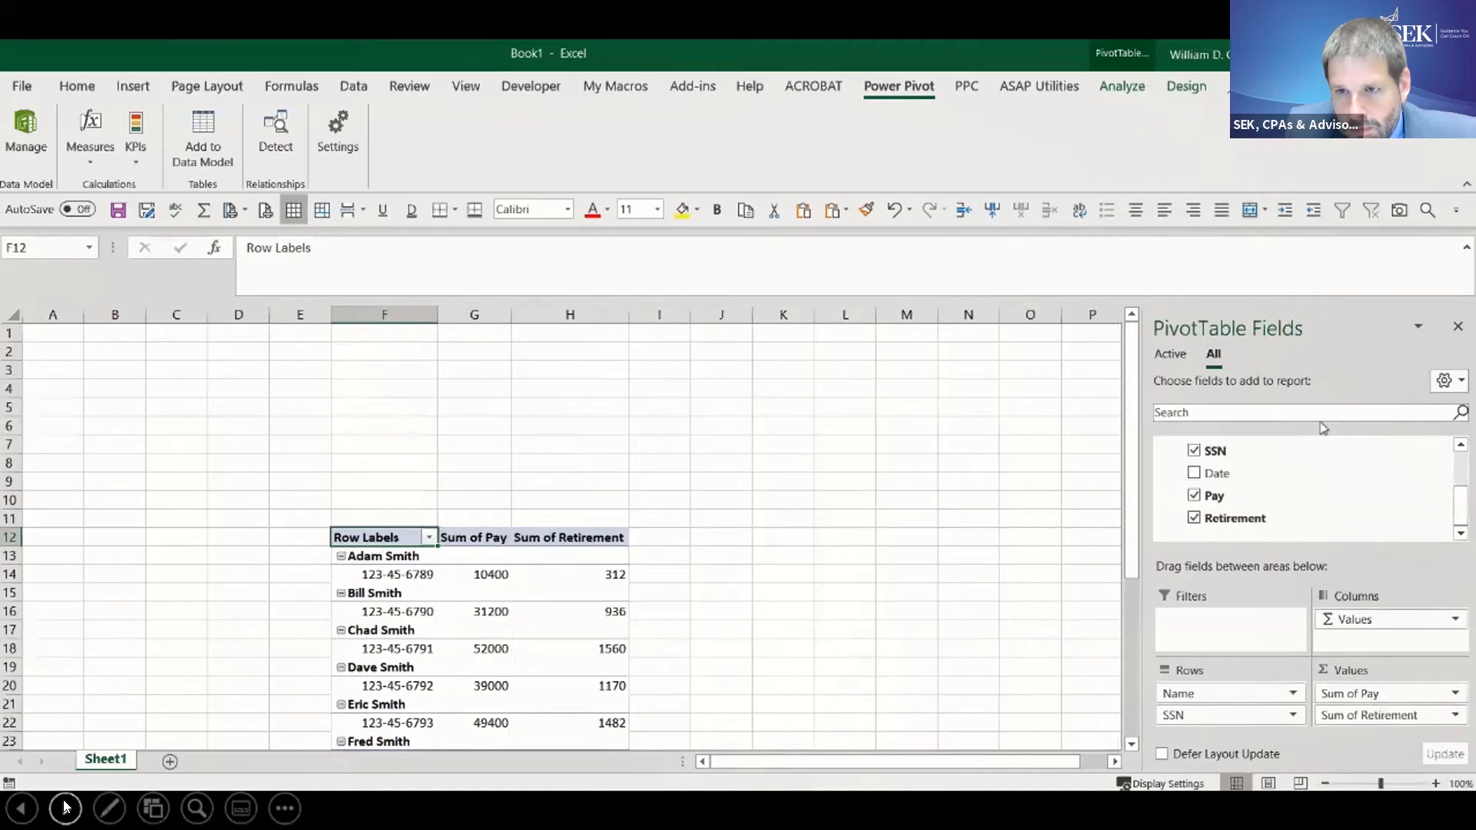
# - Expand the List table's fields, widen the PivotTable field list and enlarge its layout areas
pyautogui.moveTo(1465, 504); pyautogui.dragTo(1465, 467)
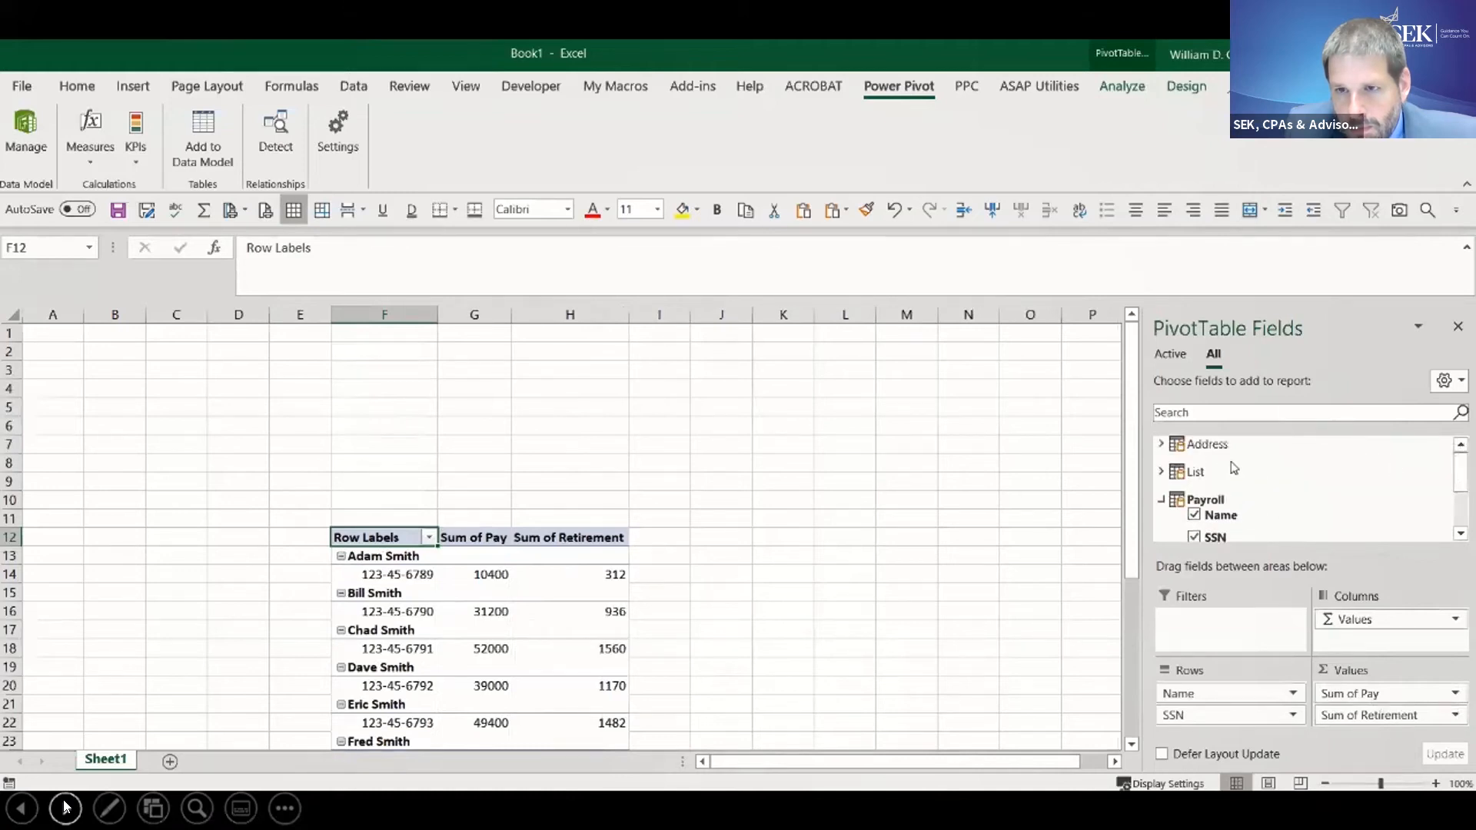
pyautogui.click(1162, 473)
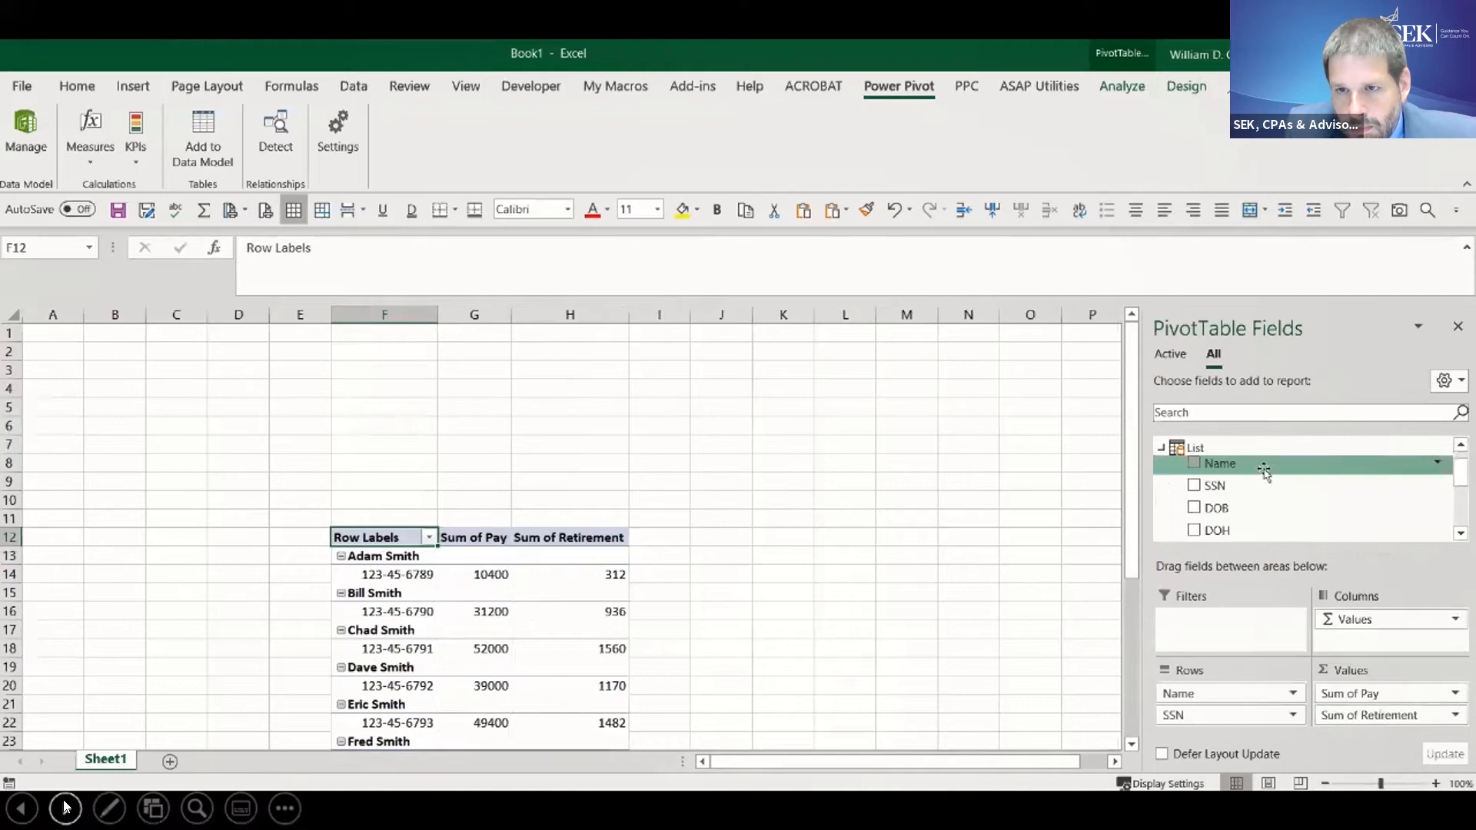
pyautogui.moveTo(1141, 513); pyautogui.dragTo(936, 513)
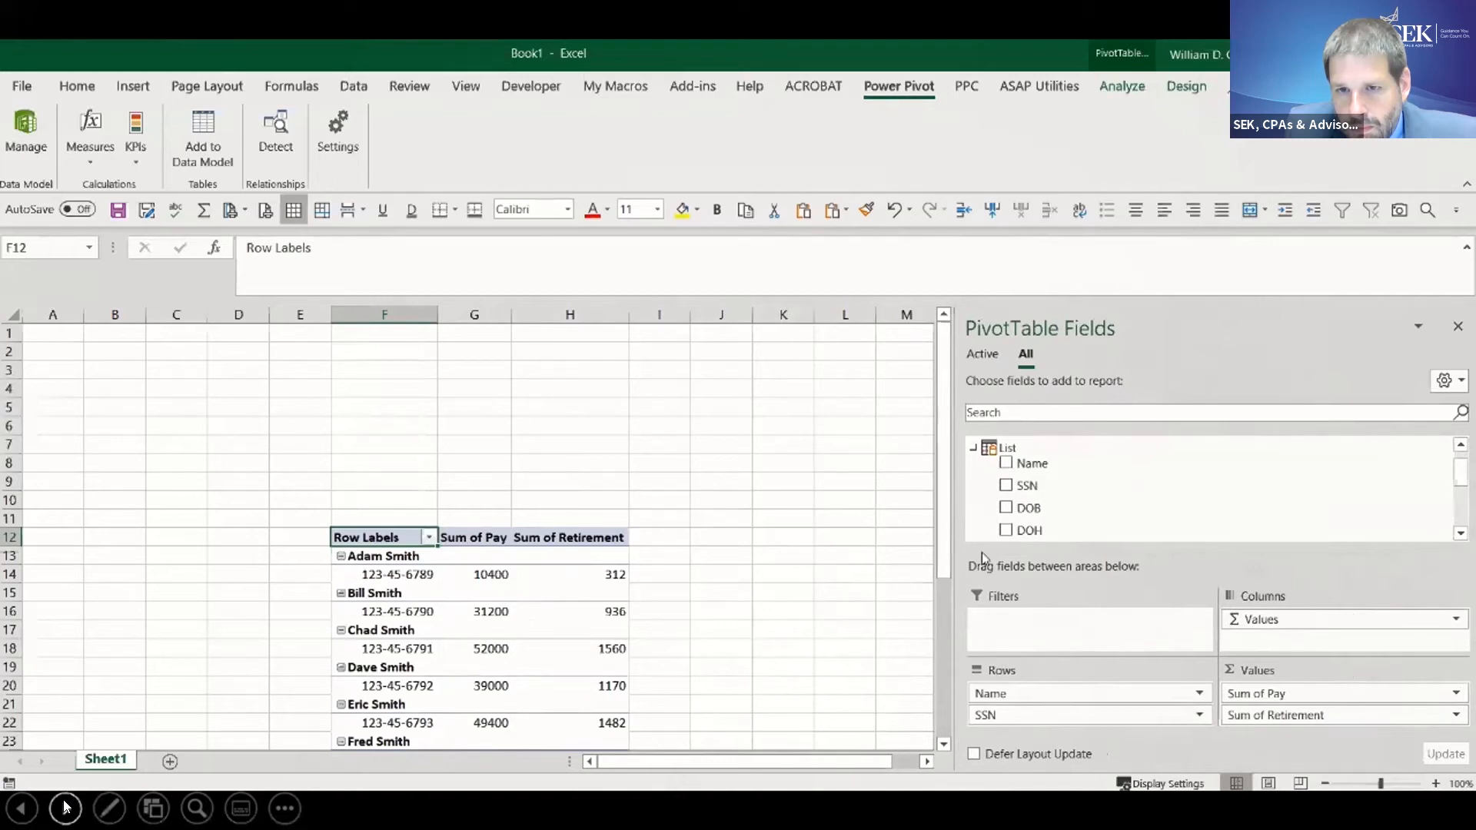
pyautogui.moveTo(981, 551); pyautogui.dragTo(989, 494)
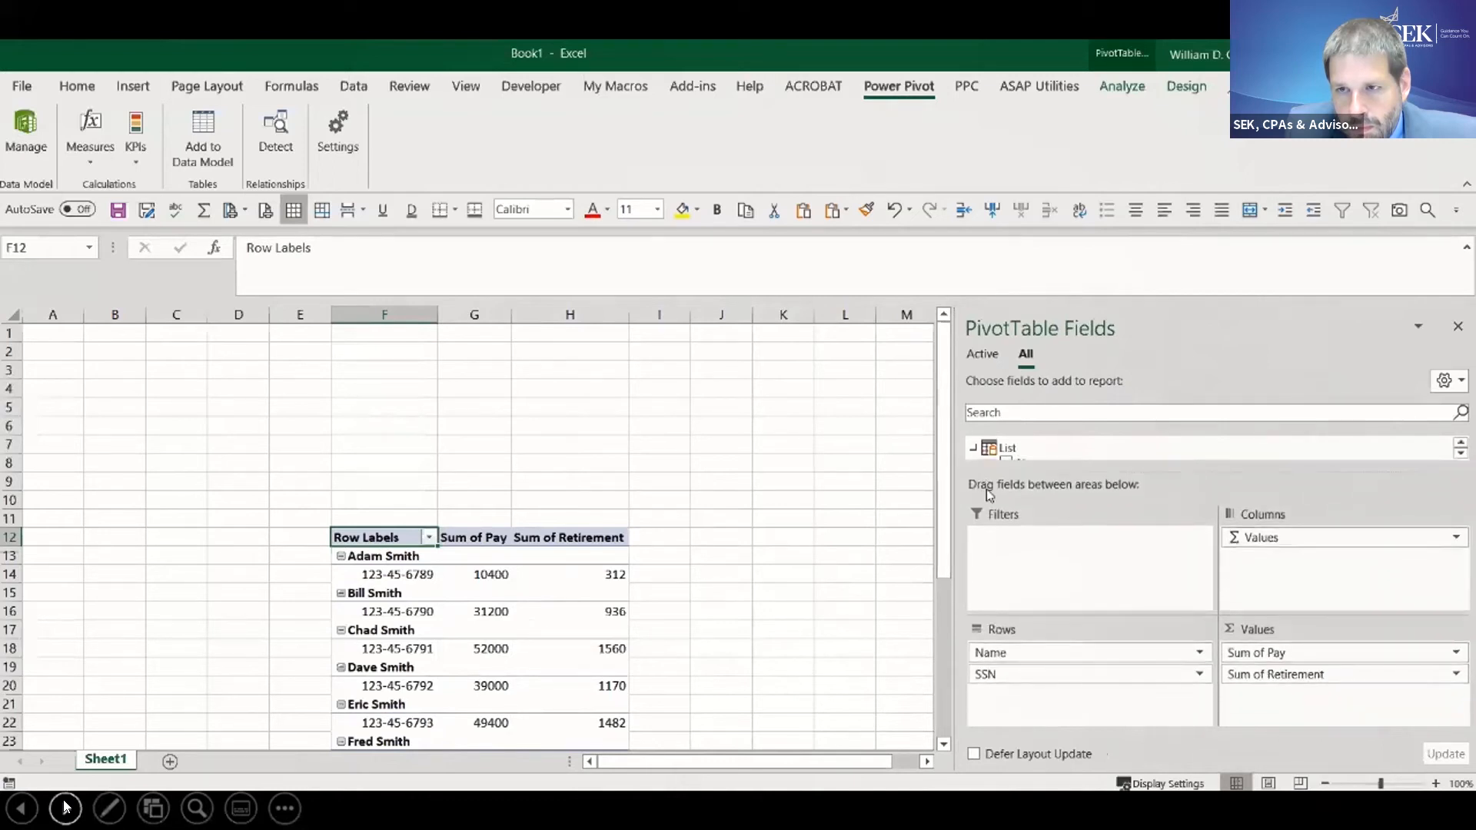
pyautogui.click(1461, 452)
pyautogui.click(1460, 452)
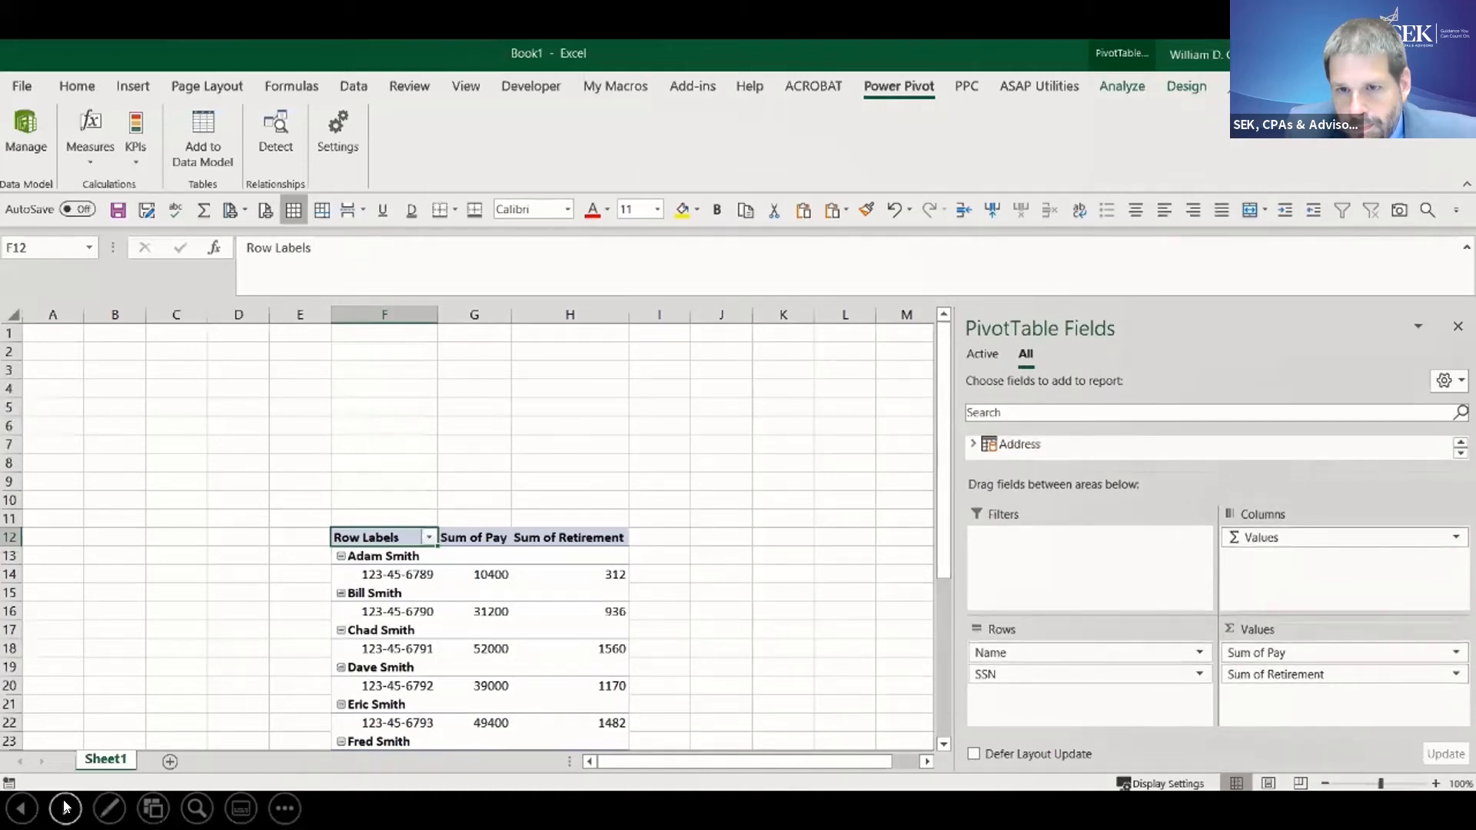
pyautogui.click(65, 807)
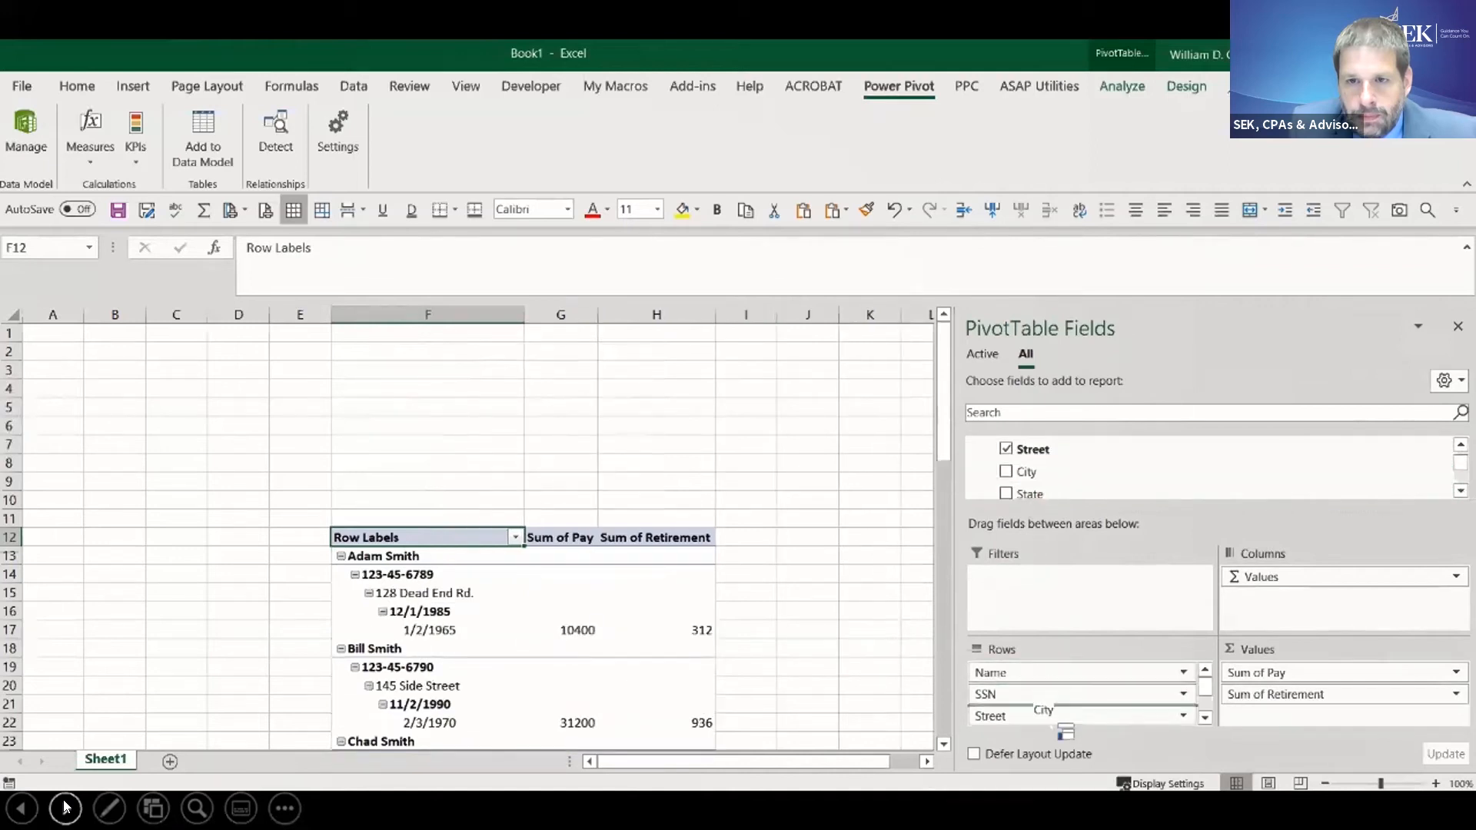
# - Add the Address table's City, State and Zip Code fields to the PivotTable rows
pyautogui.moveTo(1068, 752); pyautogui.dragTo(1054, 725)
pyautogui.moveTo(1024, 492); pyautogui.dragTo(1061, 730)
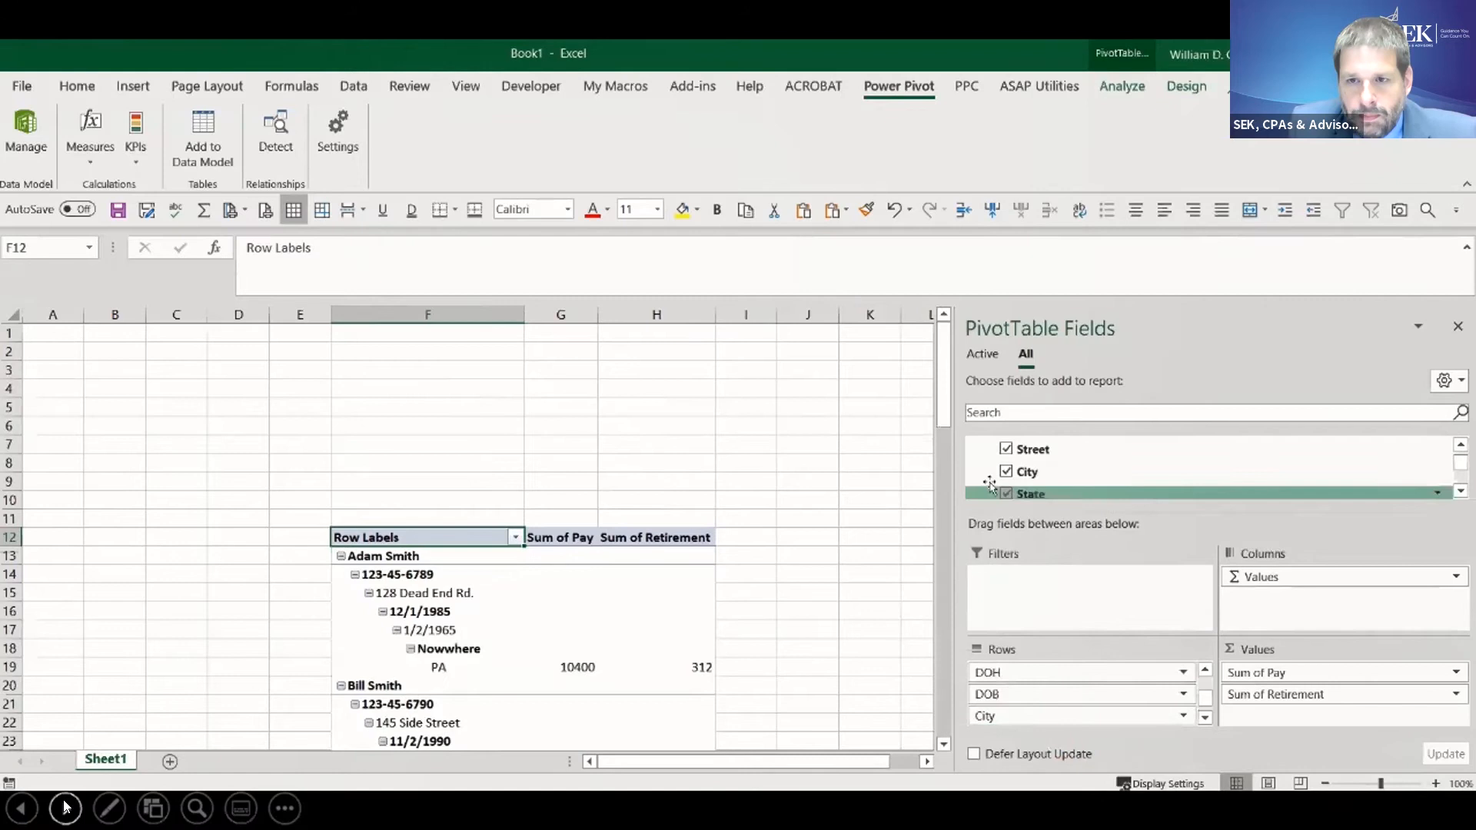
pyautogui.click(1461, 492)
pyautogui.click(1460, 492)
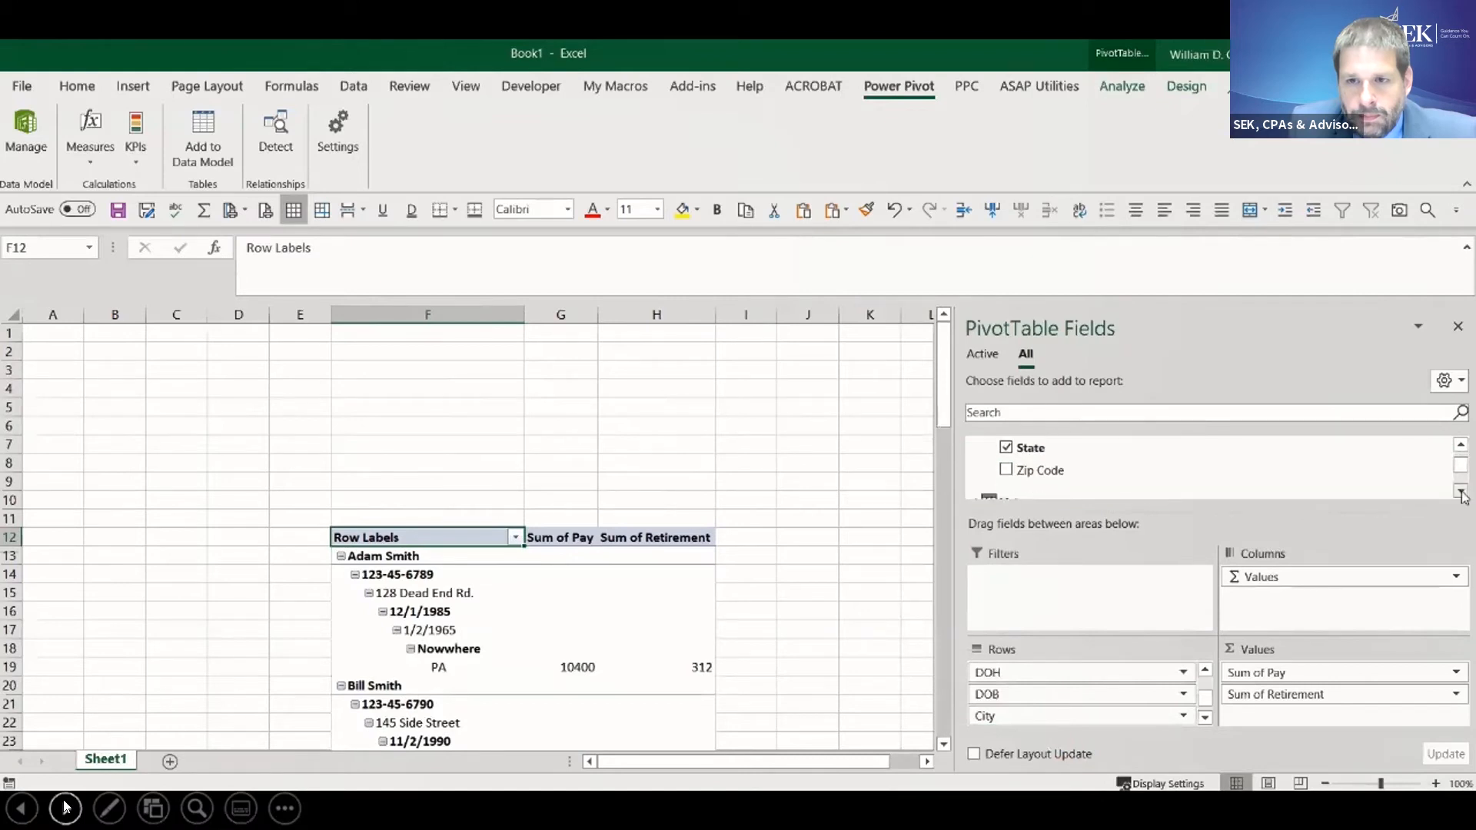
pyautogui.moveTo(1042, 471); pyautogui.dragTo(1064, 740)
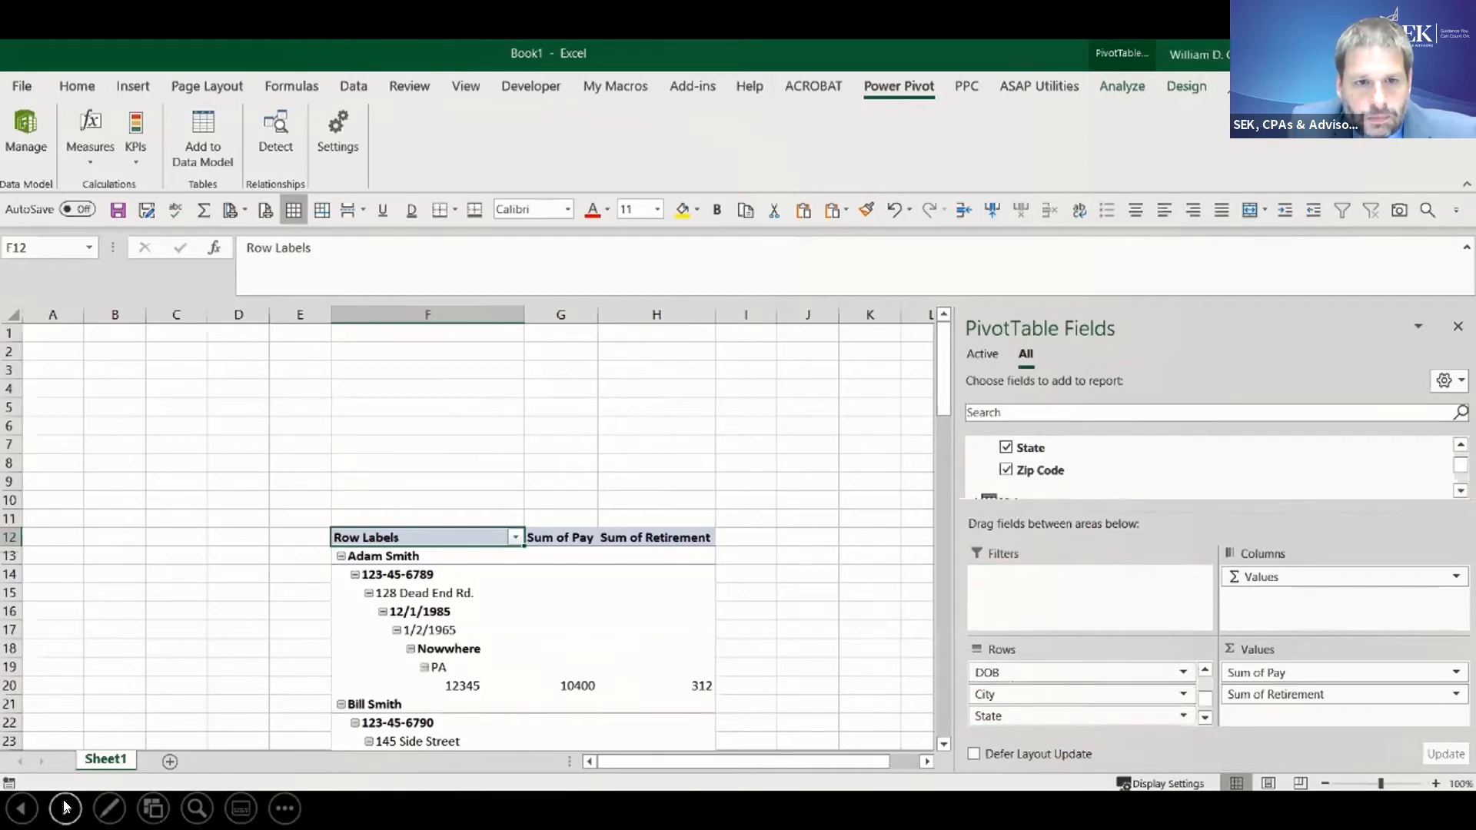
pyautogui.click(65, 807)
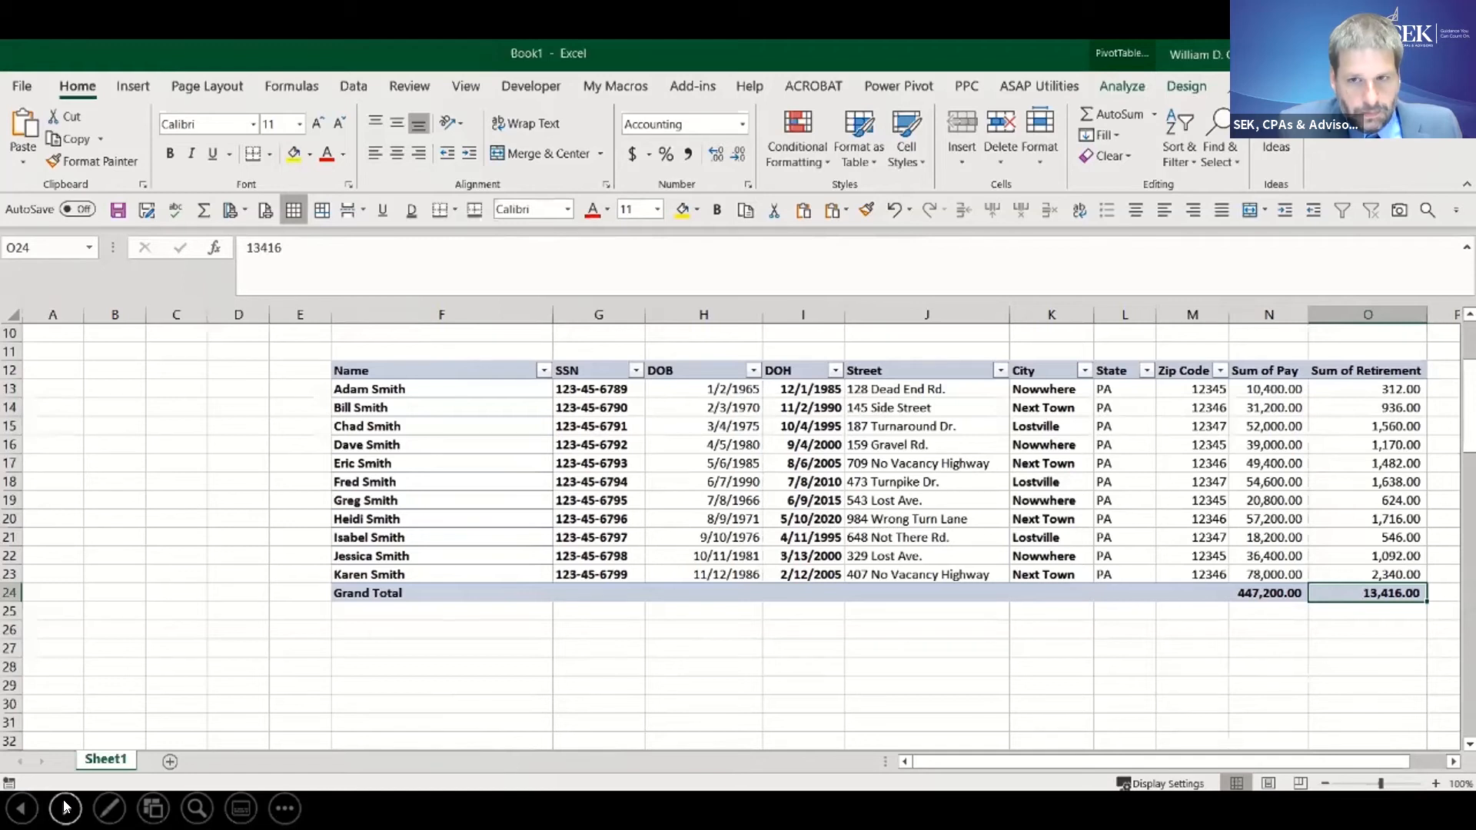
pyautogui.click(65, 807)
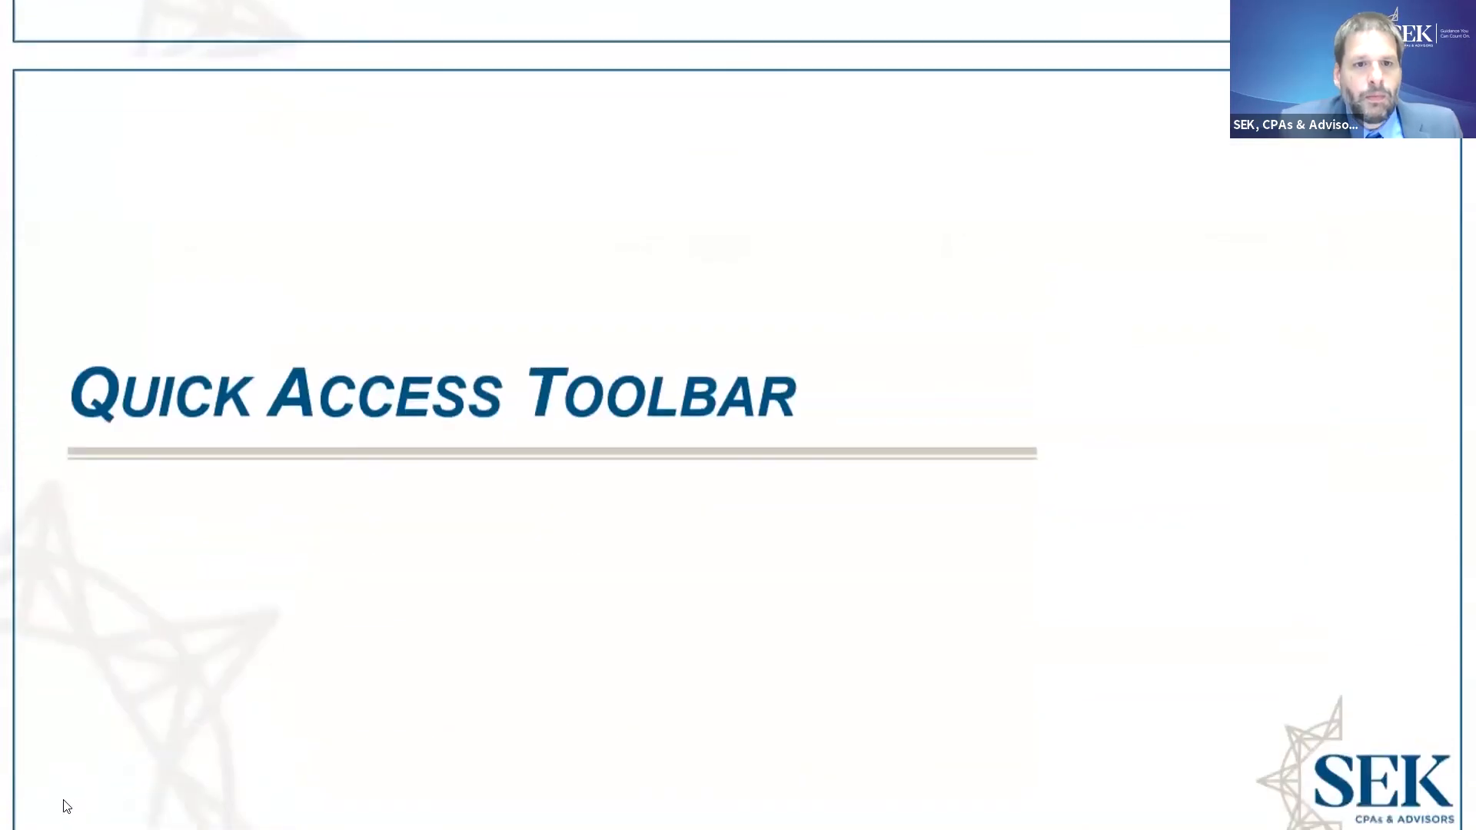
pyautogui.click(65, 807)
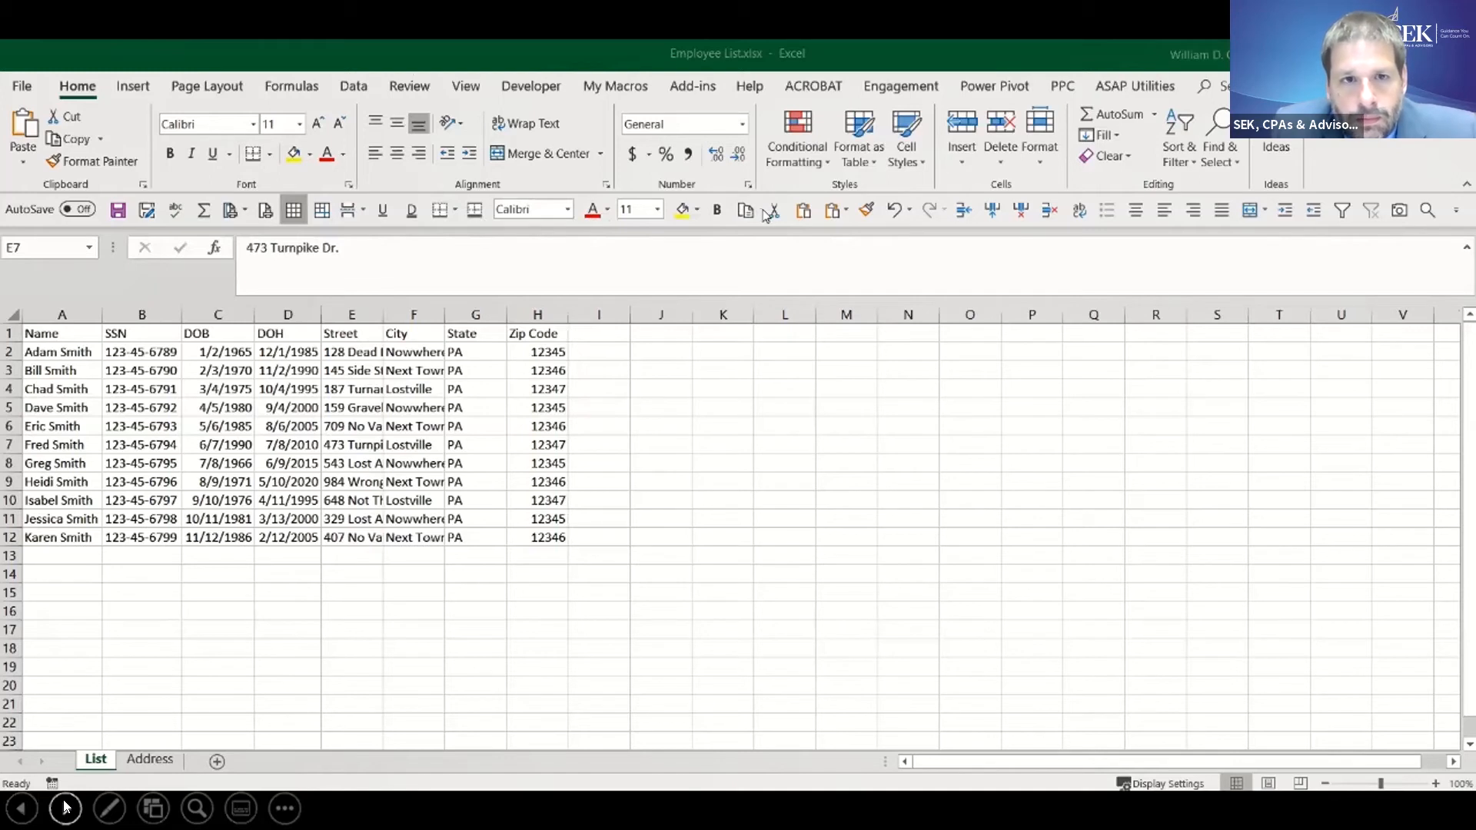
# - Open the Quick Access Toolbar customization options and list All Commands as the available commands
pyautogui.click(22, 87)
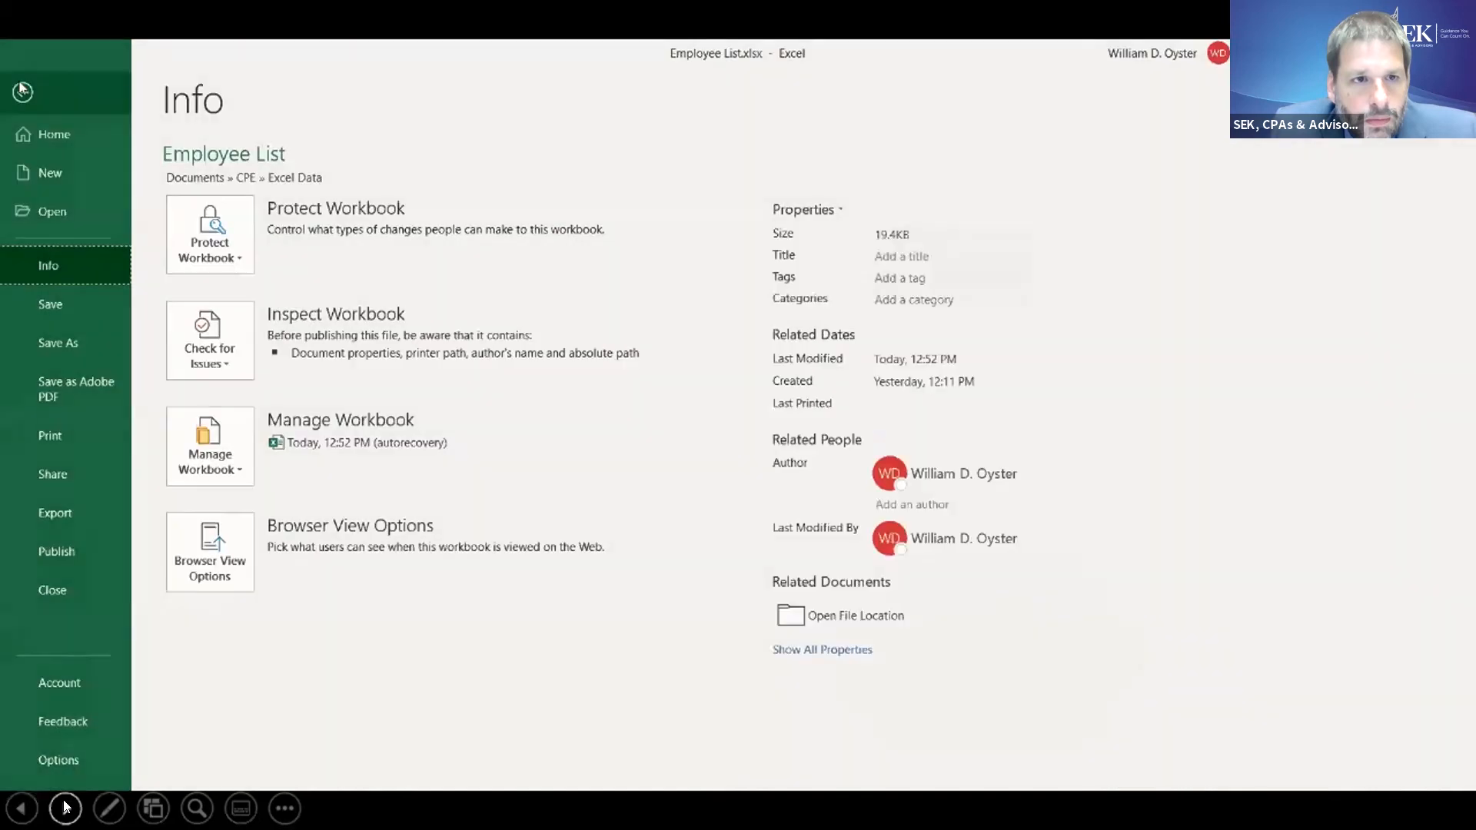
pyautogui.click(78, 760)
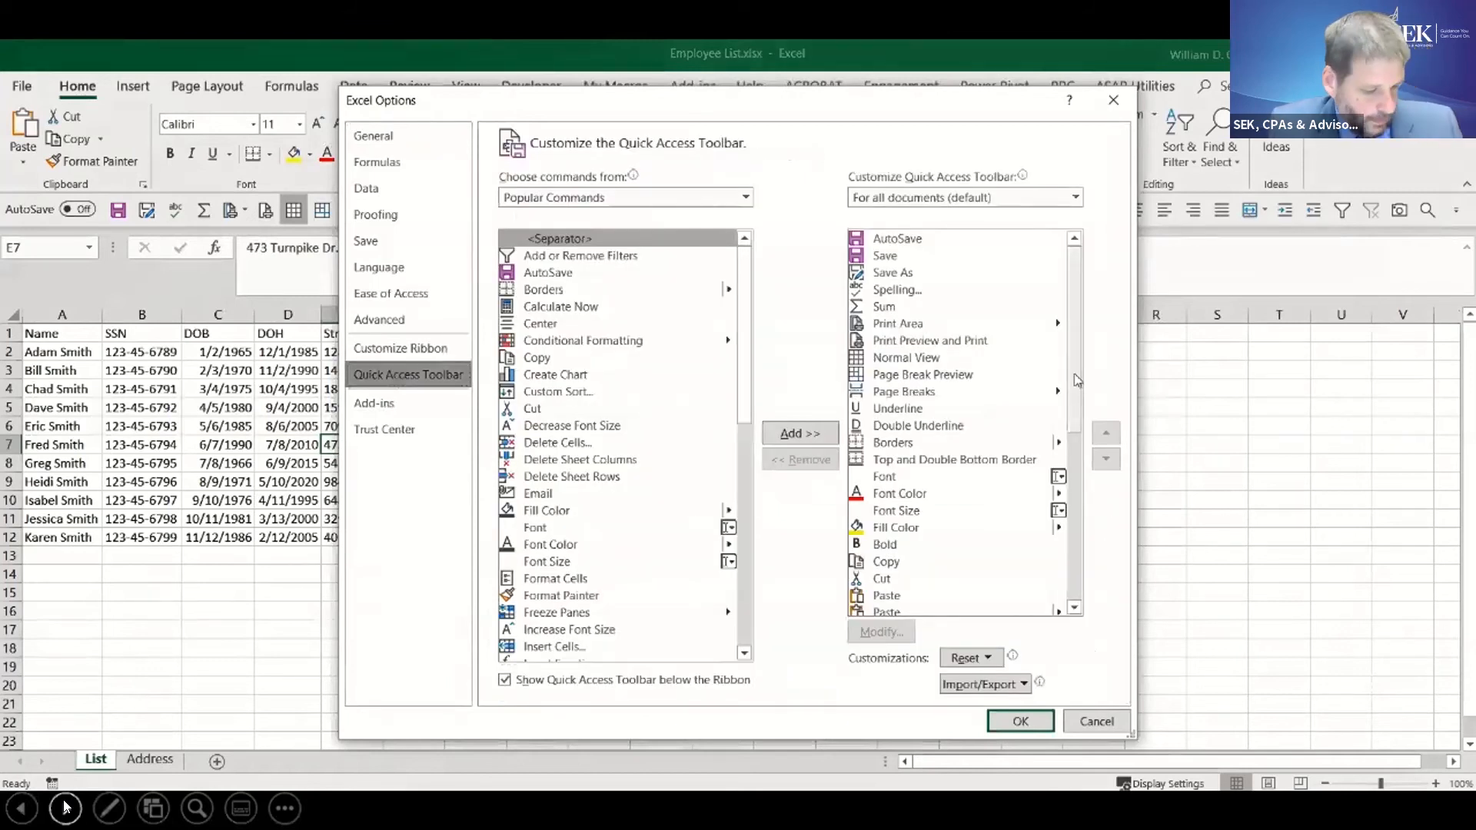
pyautogui.moveTo(1077, 379); pyautogui.dragTo(1078, 329)
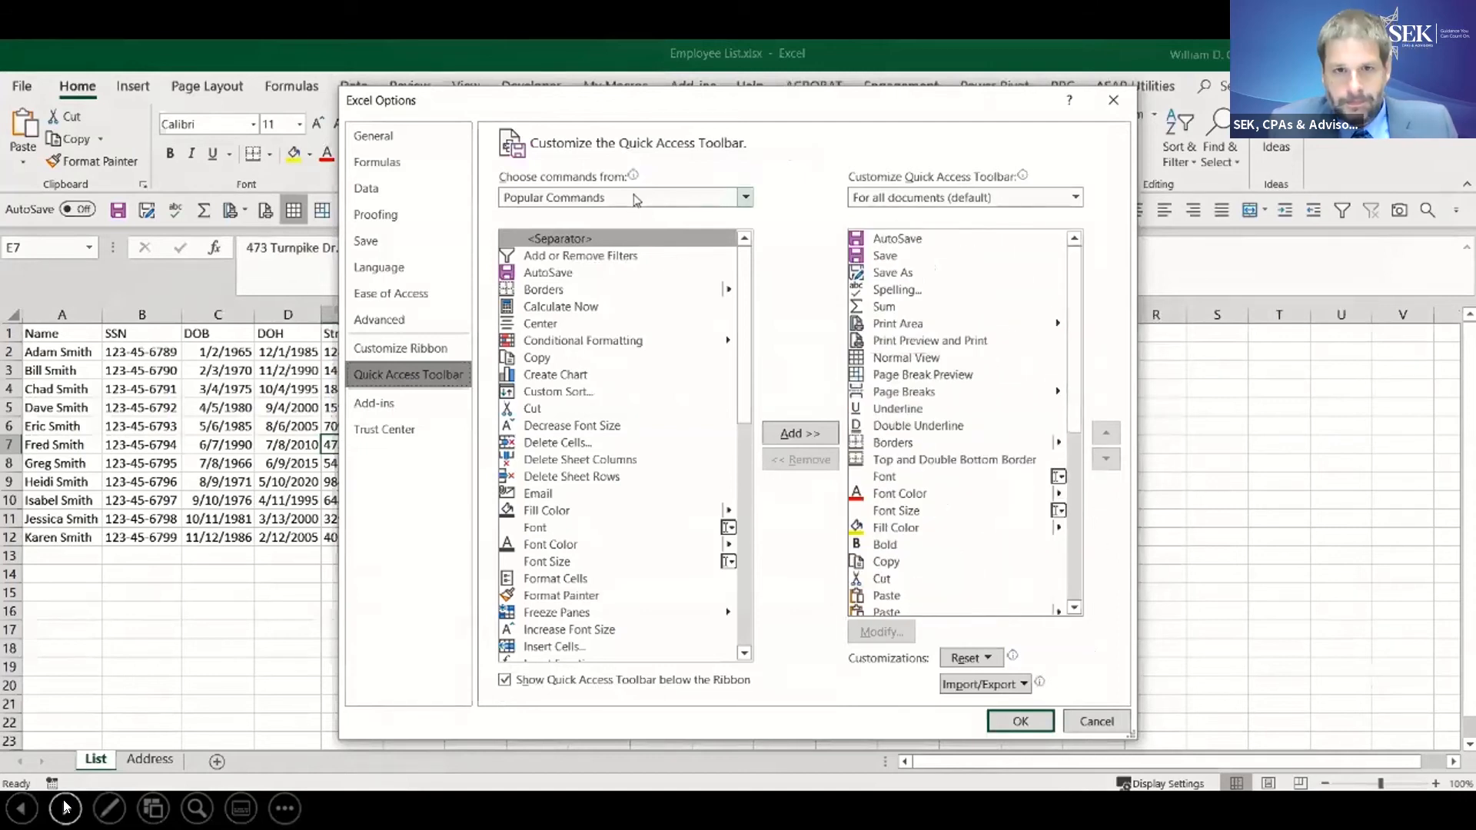
pyautogui.click(636, 199)
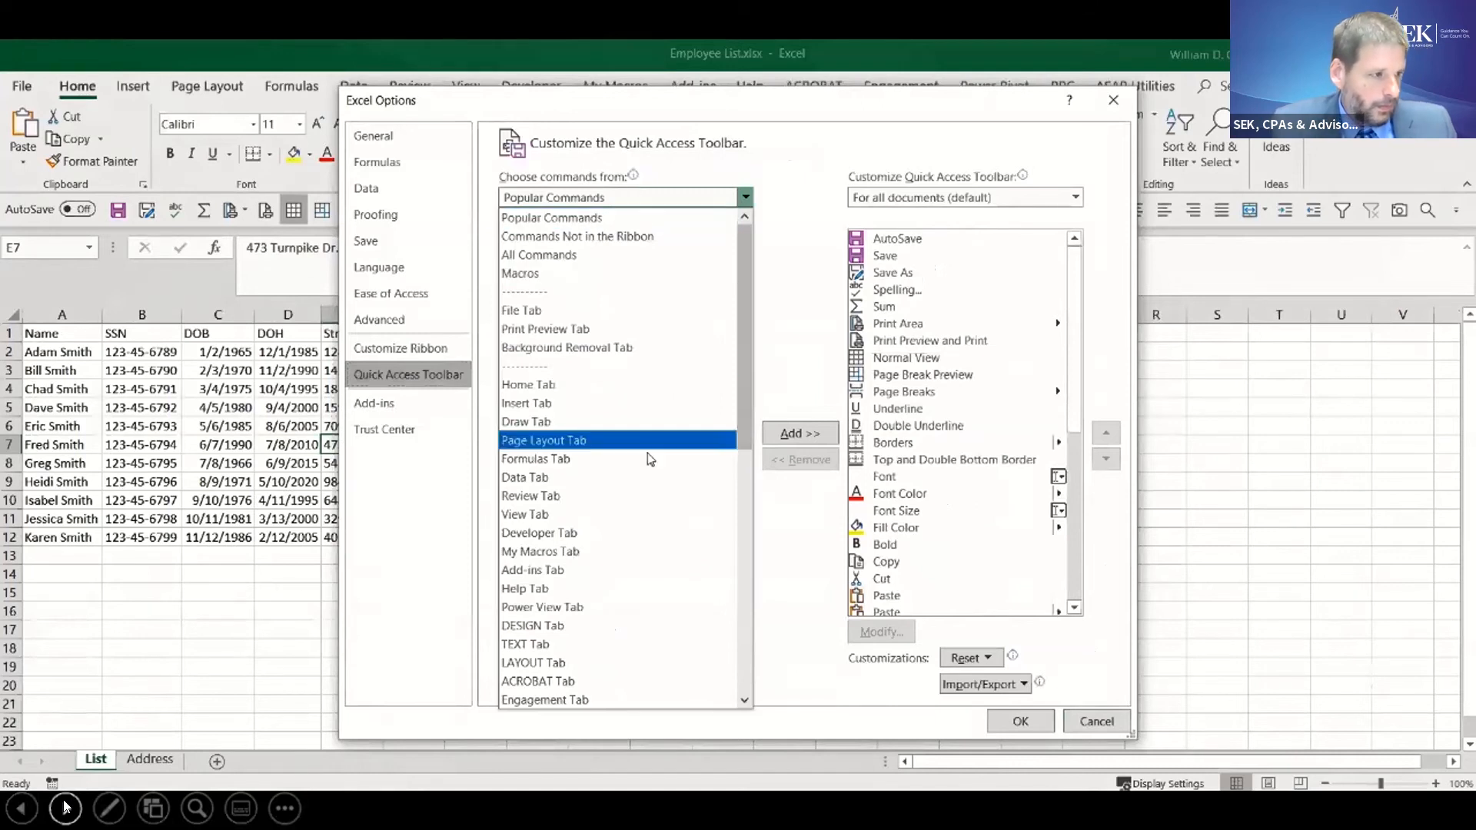
pyautogui.click(638, 262)
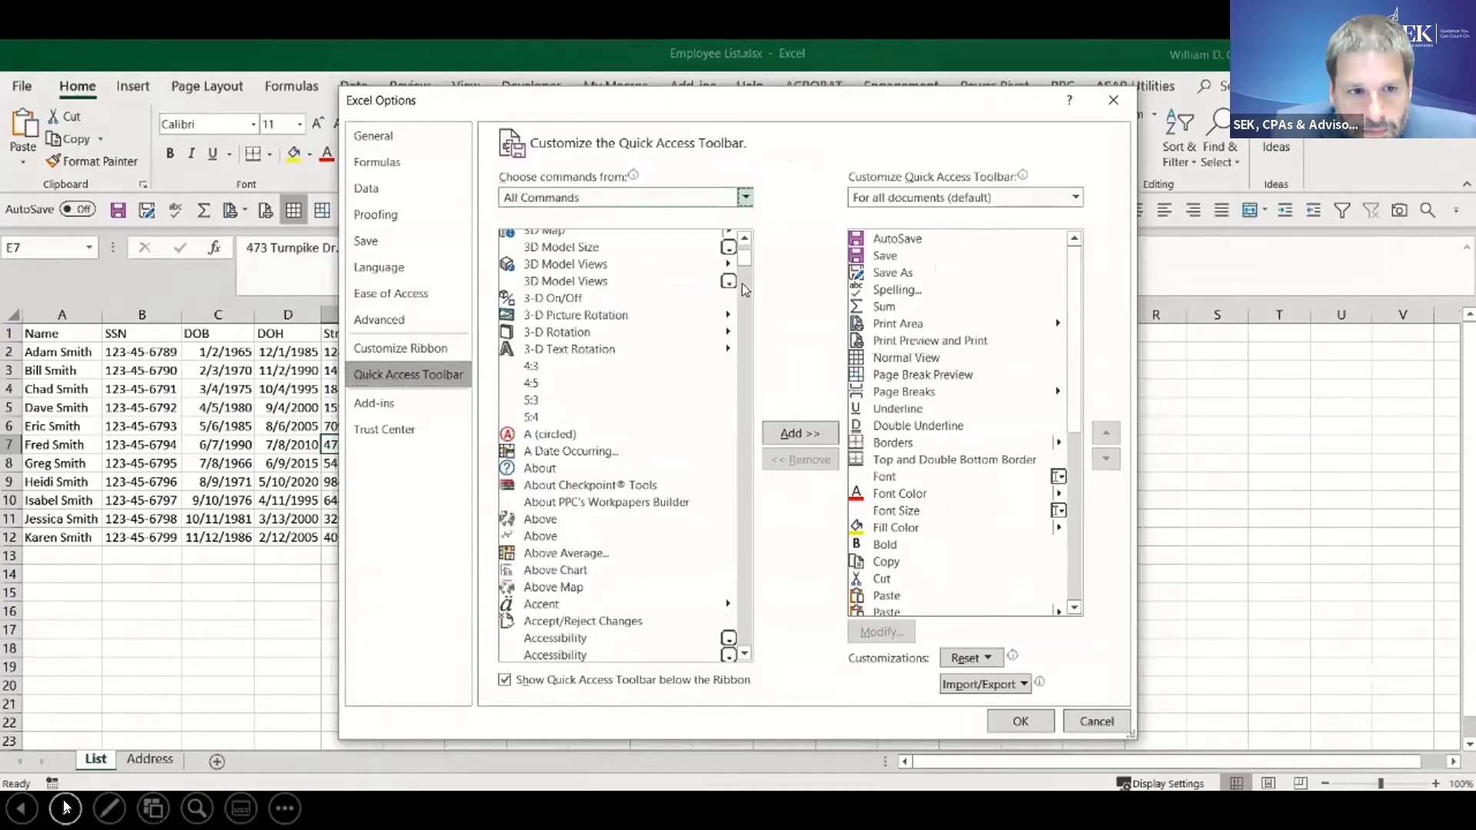
pyautogui.moveTo(744, 261); pyautogui.dragTo(744, 252)
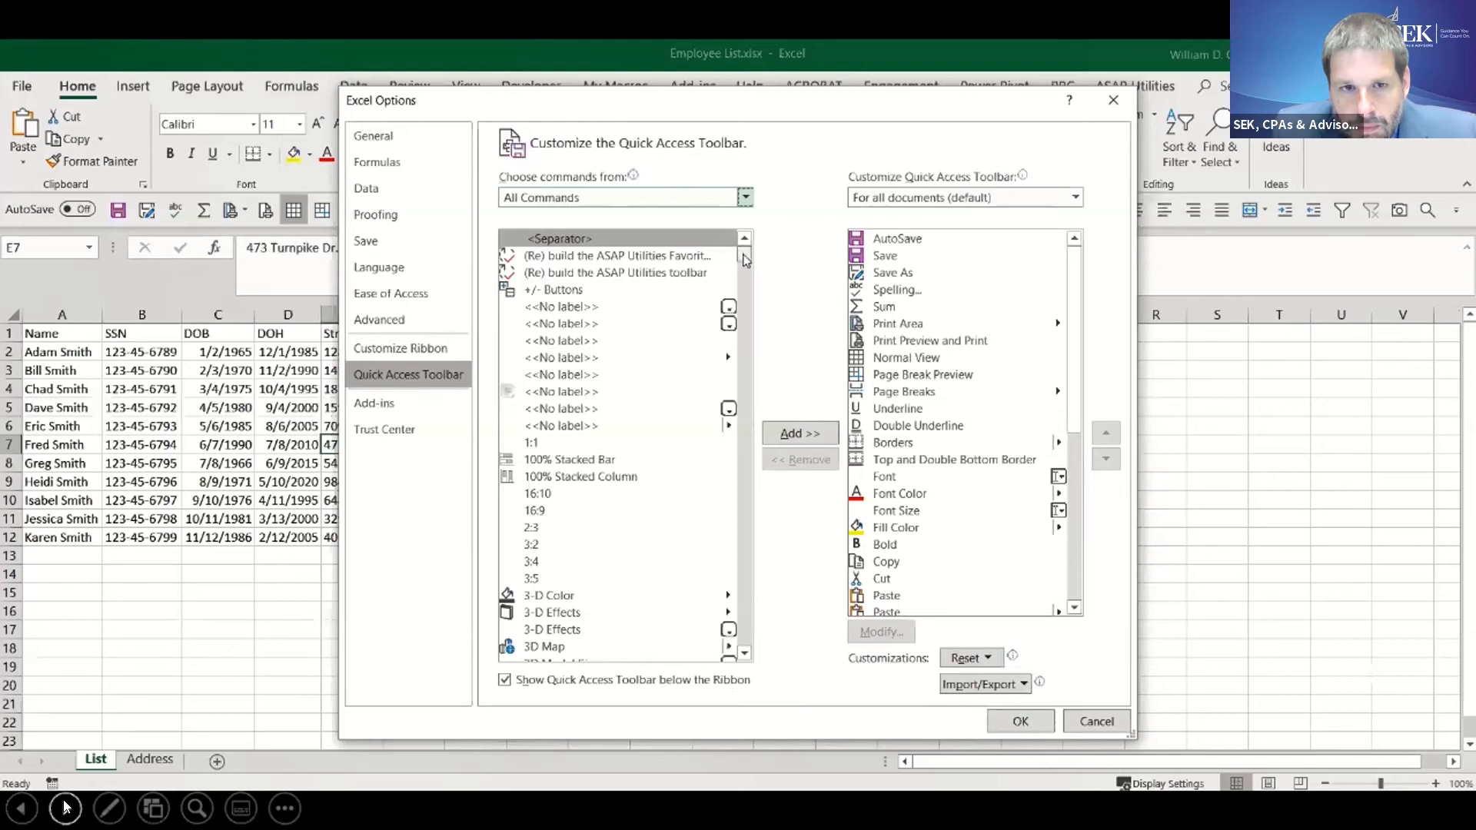
pyautogui.moveTo(744, 261); pyautogui.dragTo(744, 269)
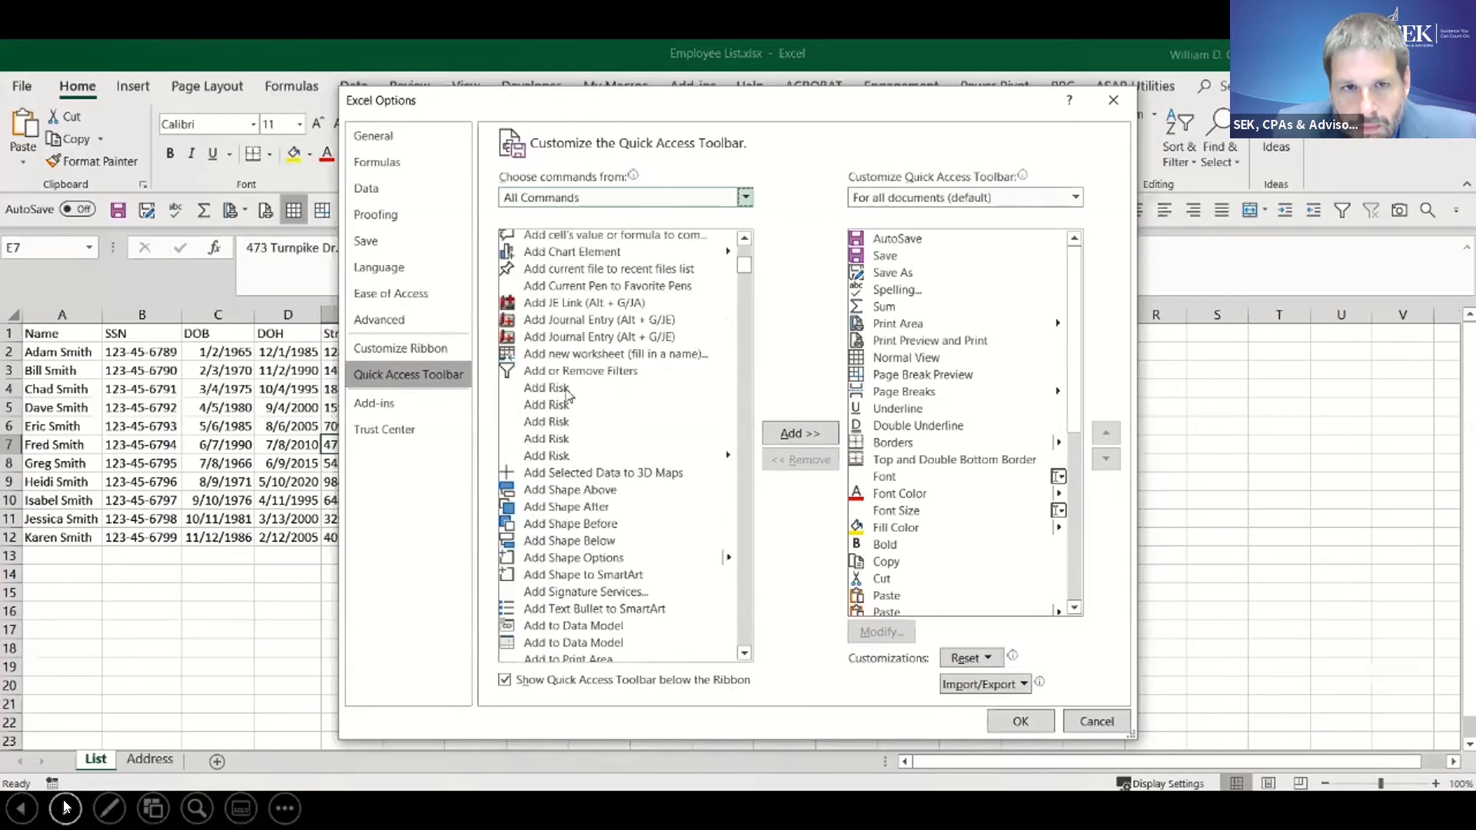
# - Try to add the Add or Remove Filters command to the Quick Access Toolbar
pyautogui.click(562, 374)
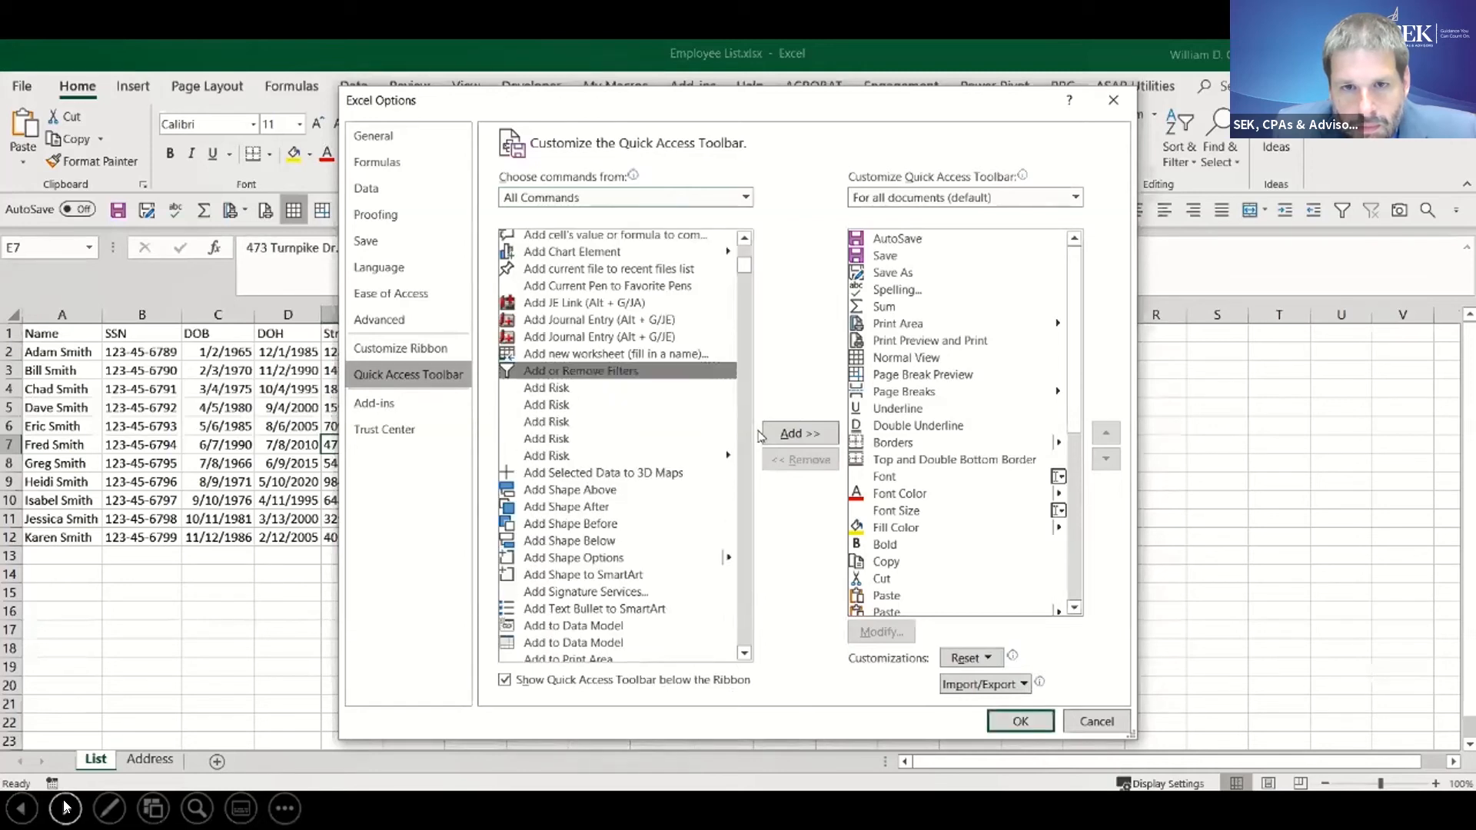
pyautogui.click(774, 436)
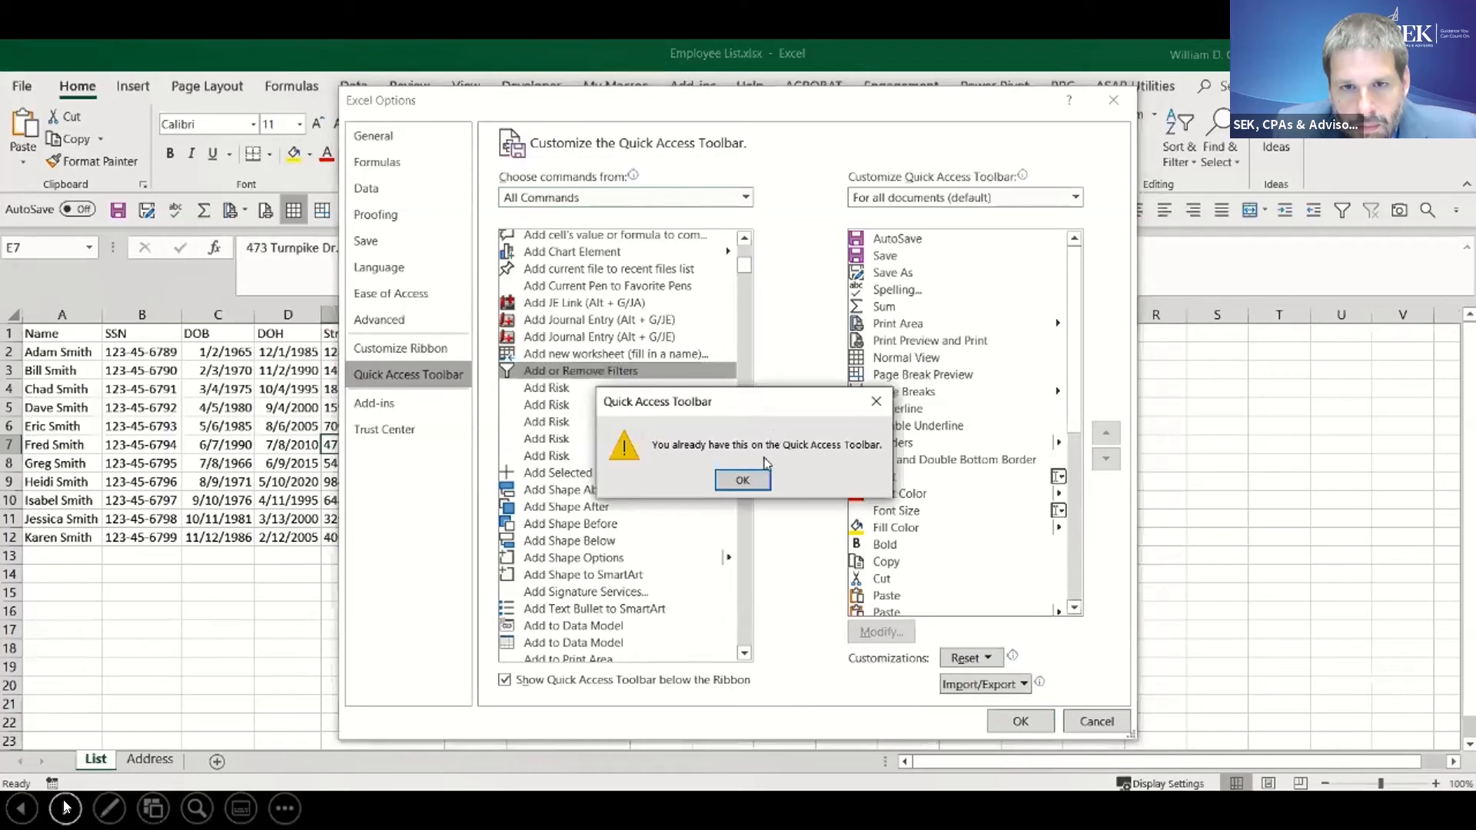
pyautogui.click(750, 483)
# - Move Add or Remove Filters three places down in the Quick Access Toolbar order and three places back up
pyautogui.moveTo(1077, 393); pyautogui.dragTo(1091, 561)
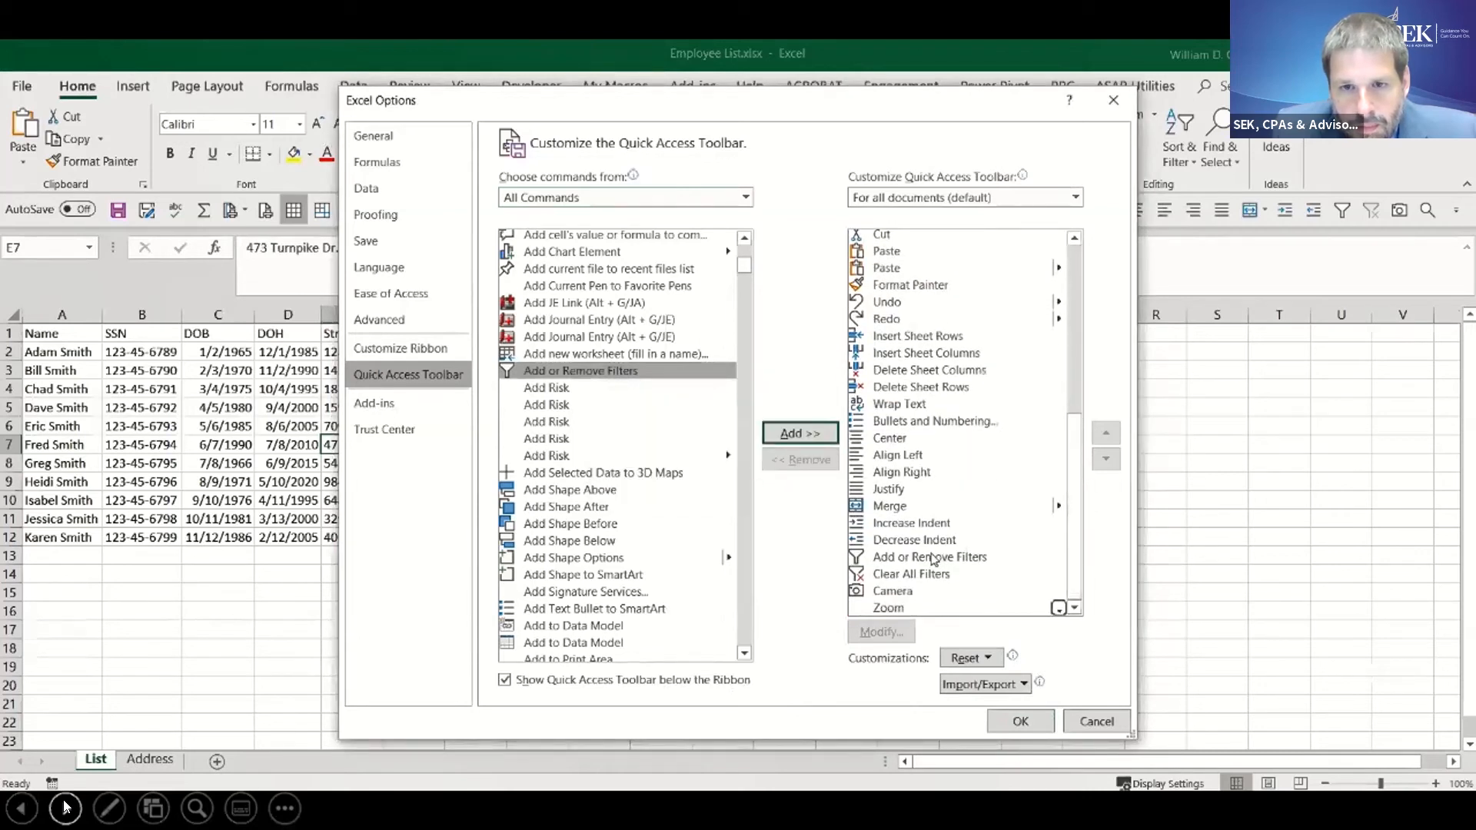
pyautogui.click(936, 556)
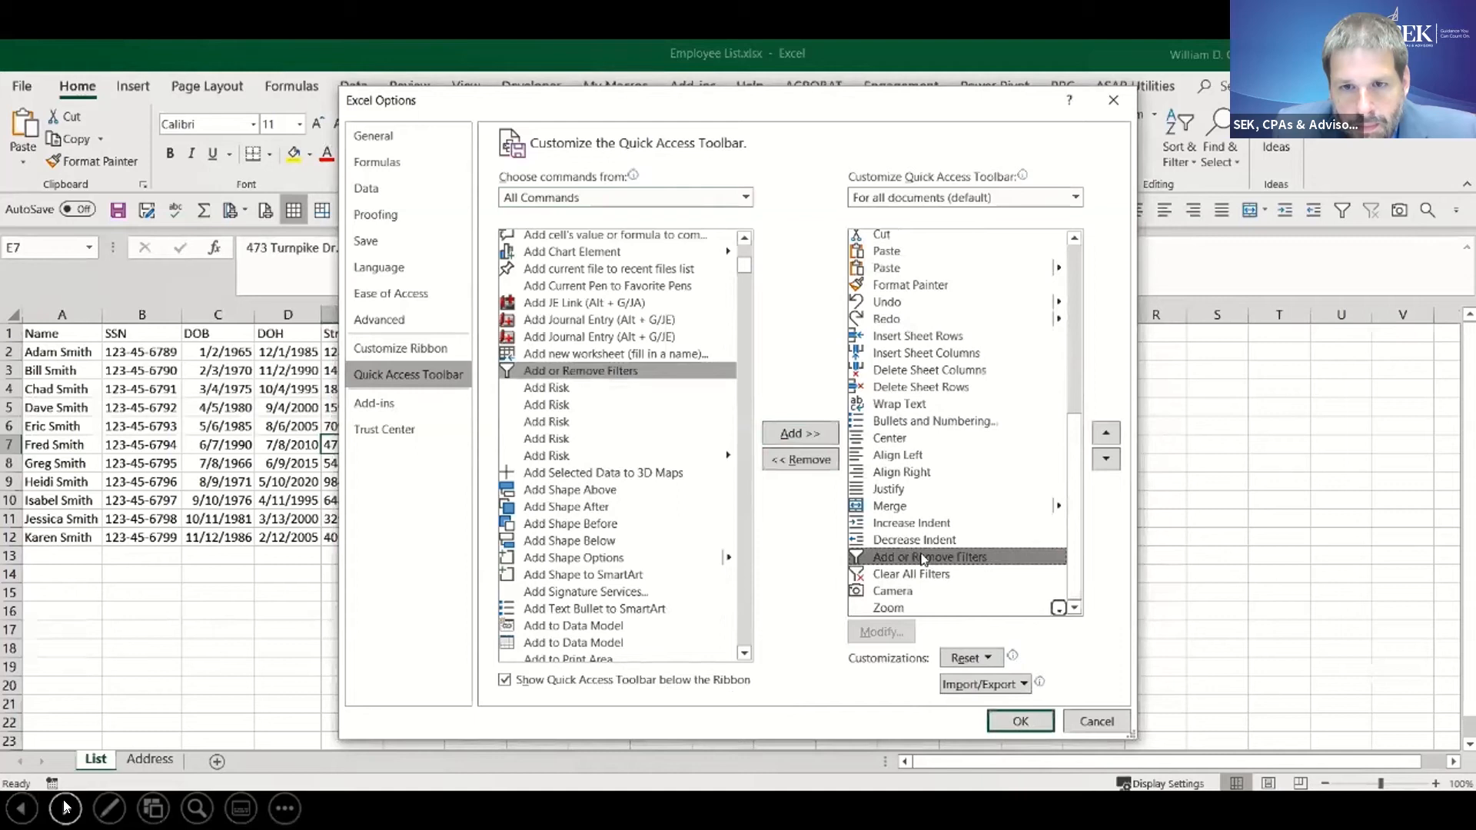
pyautogui.click(1106, 460)
pyautogui.click(1107, 459)
pyautogui.click(1107, 460)
pyautogui.click(1107, 434)
pyautogui.click(1107, 434)
pyautogui.click(1106, 435)
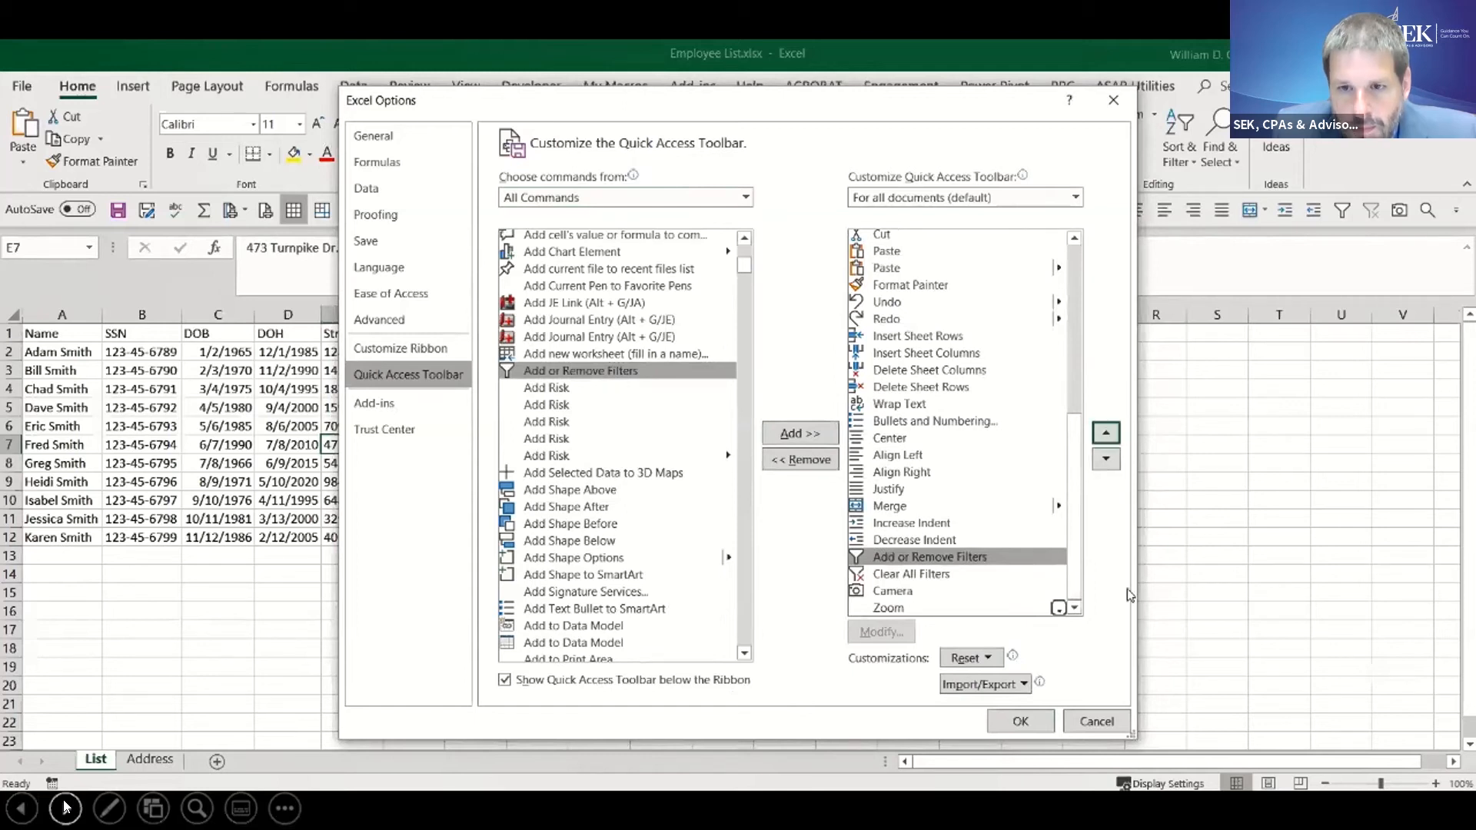
# - Review the Quick Access Toolbar's current commands and its customization import/export choices, and leave the options without saving
pyautogui.scroll(3, 1075, 492)
pyautogui.scroll(2, 1074, 492)
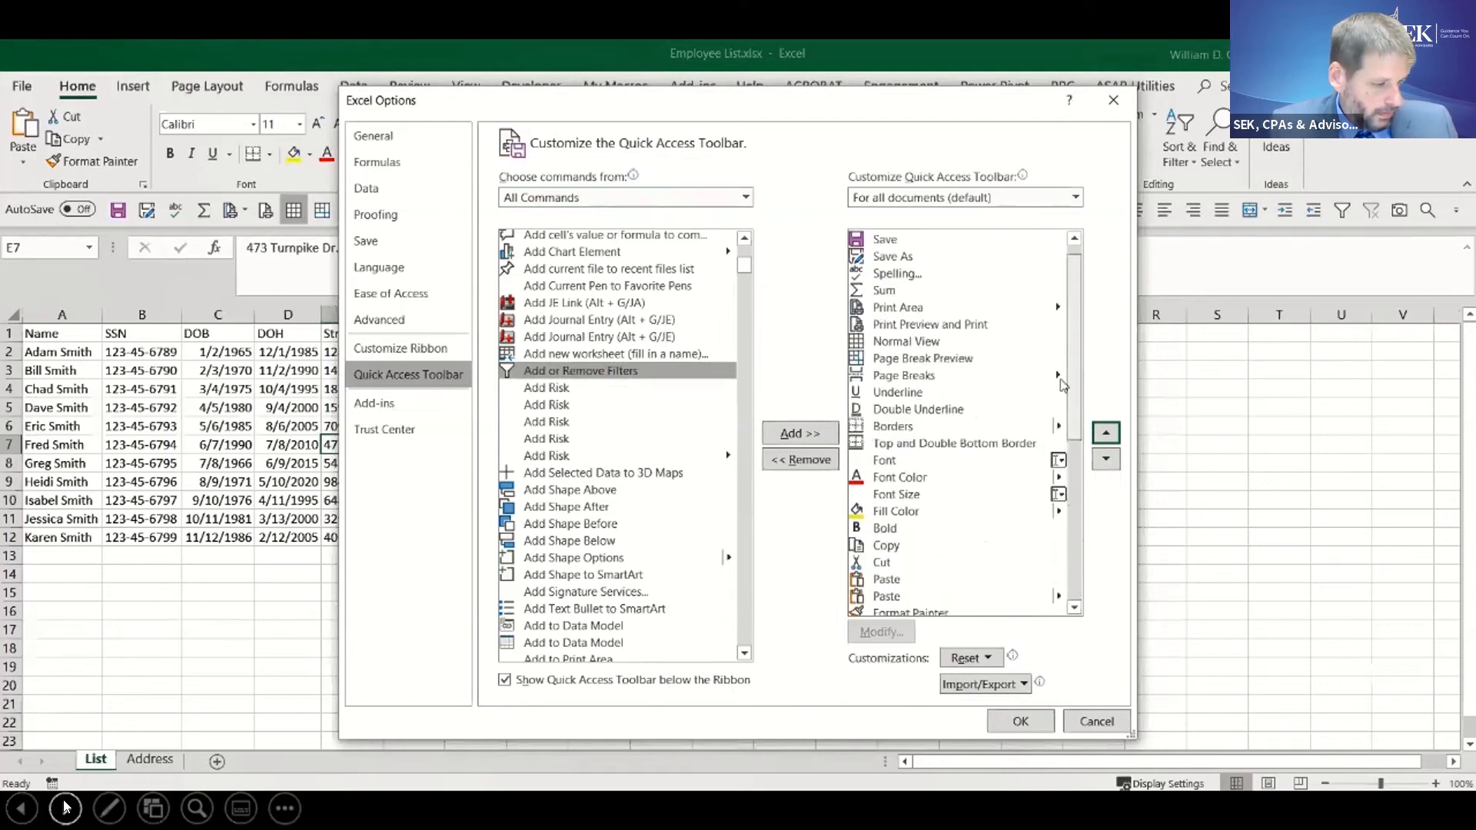
pyautogui.scroll(-3, 1095, 461)
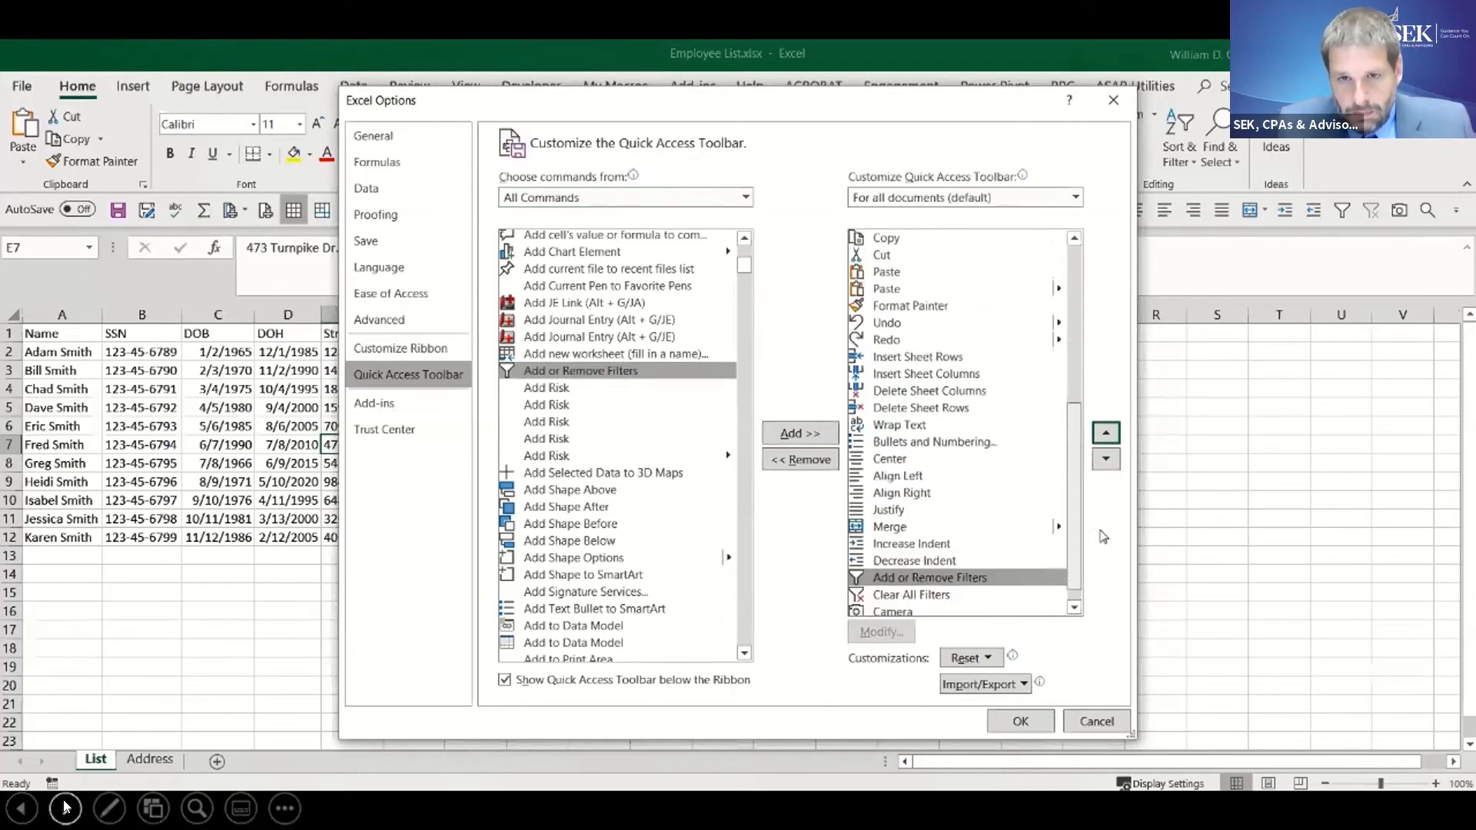
pyautogui.scroll(-1, 1099, 538)
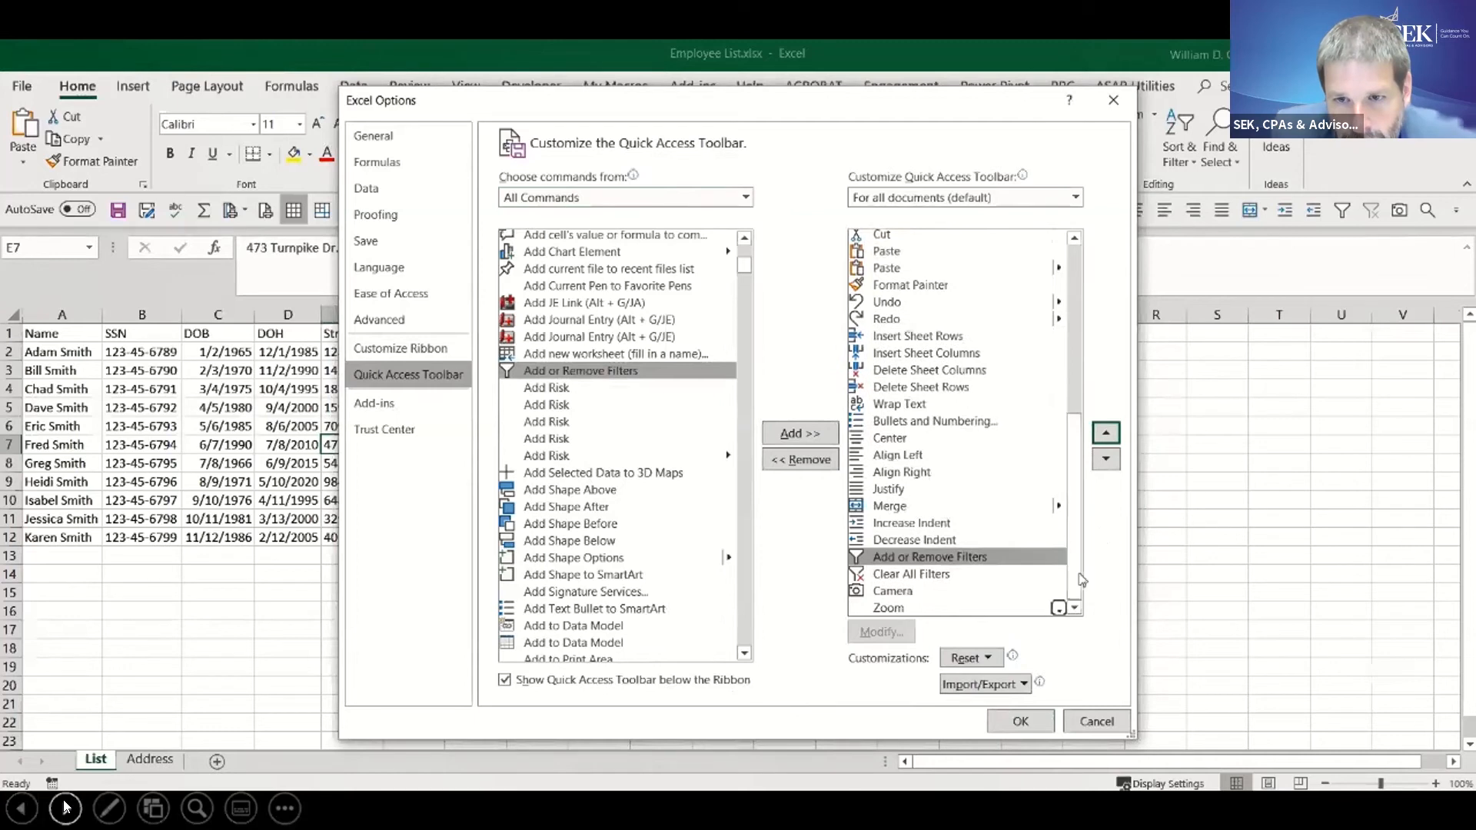
pyautogui.click(1027, 686)
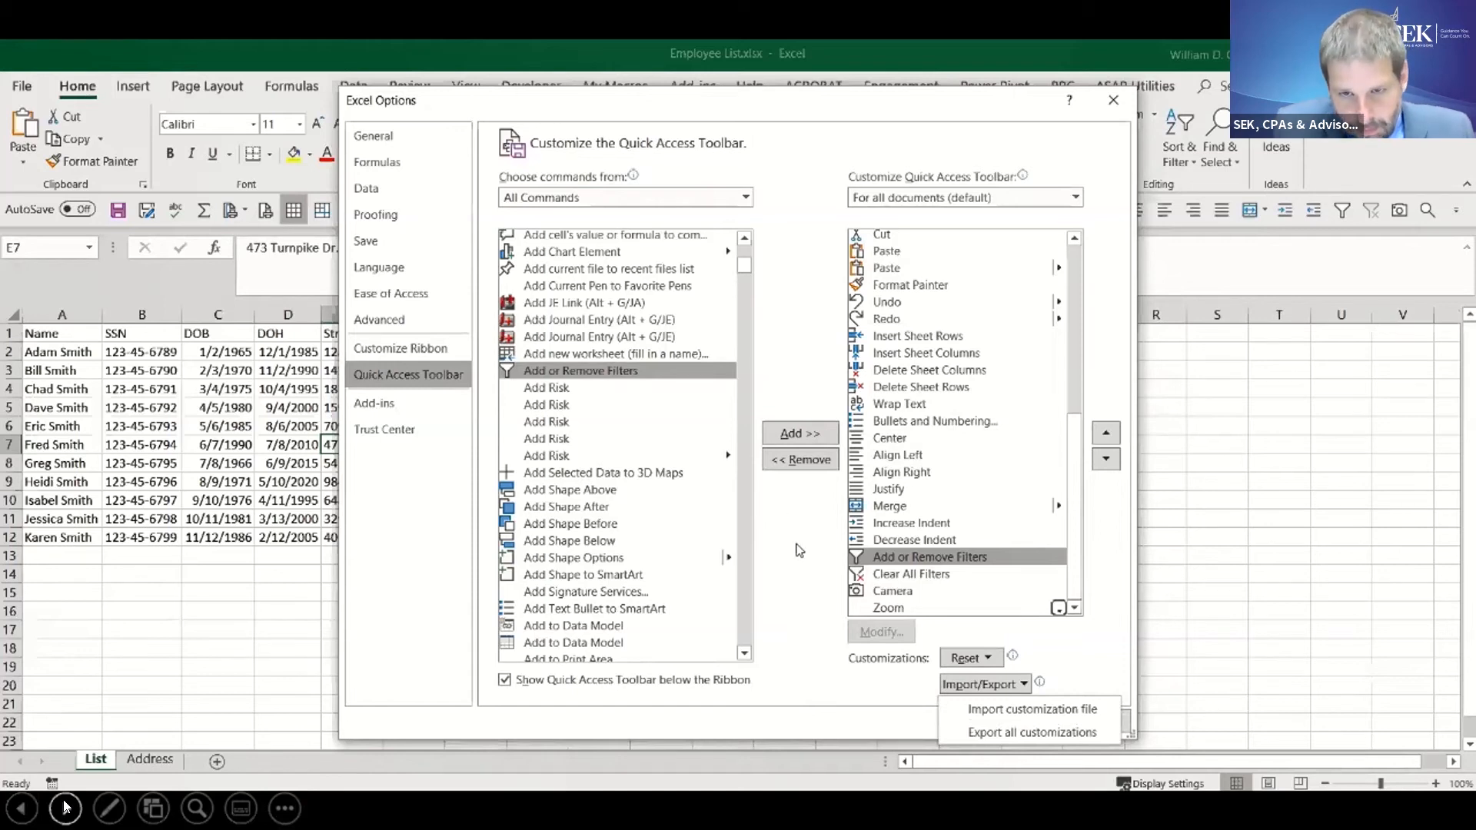
pyautogui.click(820, 618)
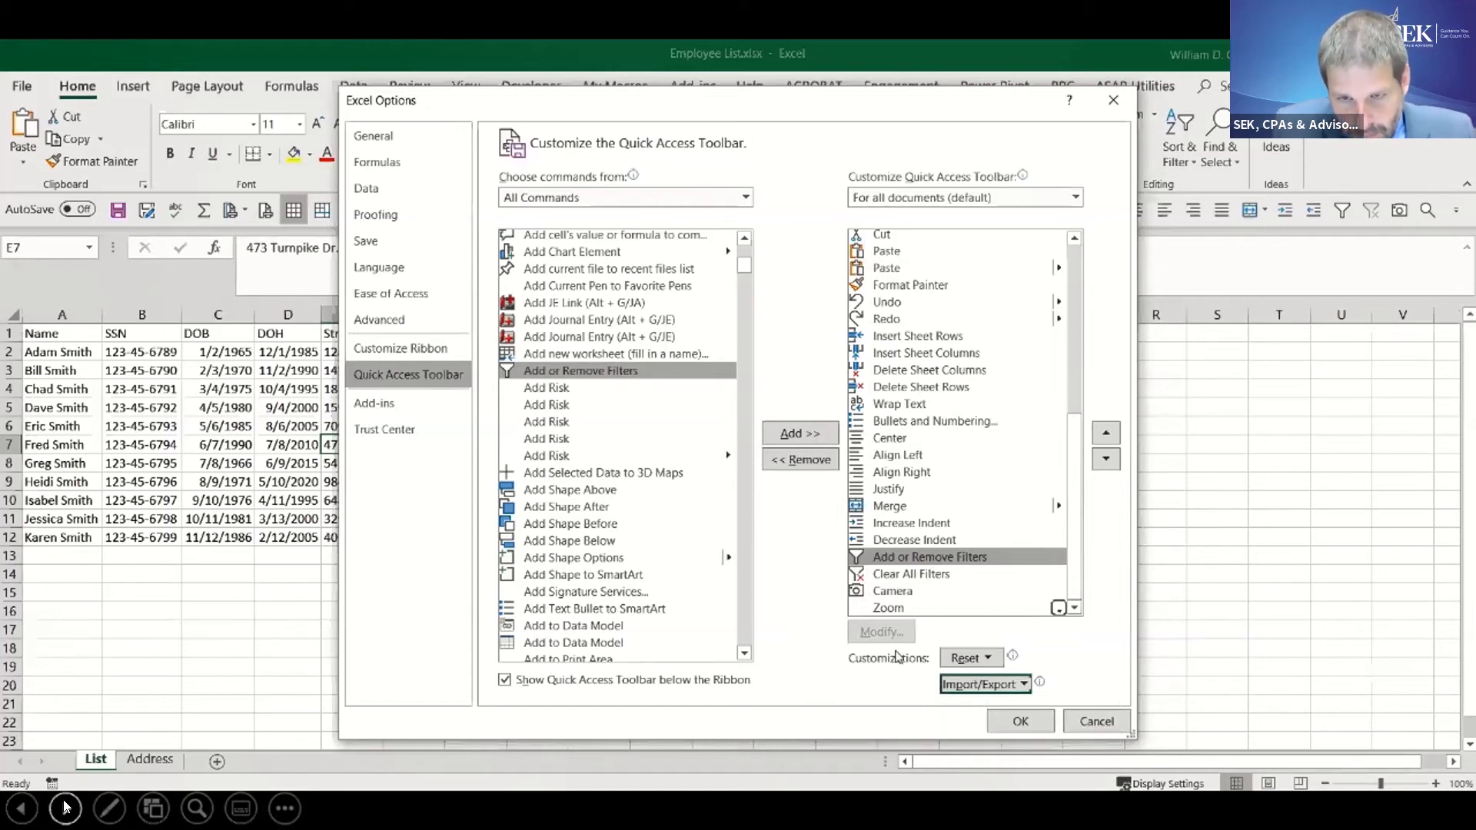
pyautogui.click(1081, 724)
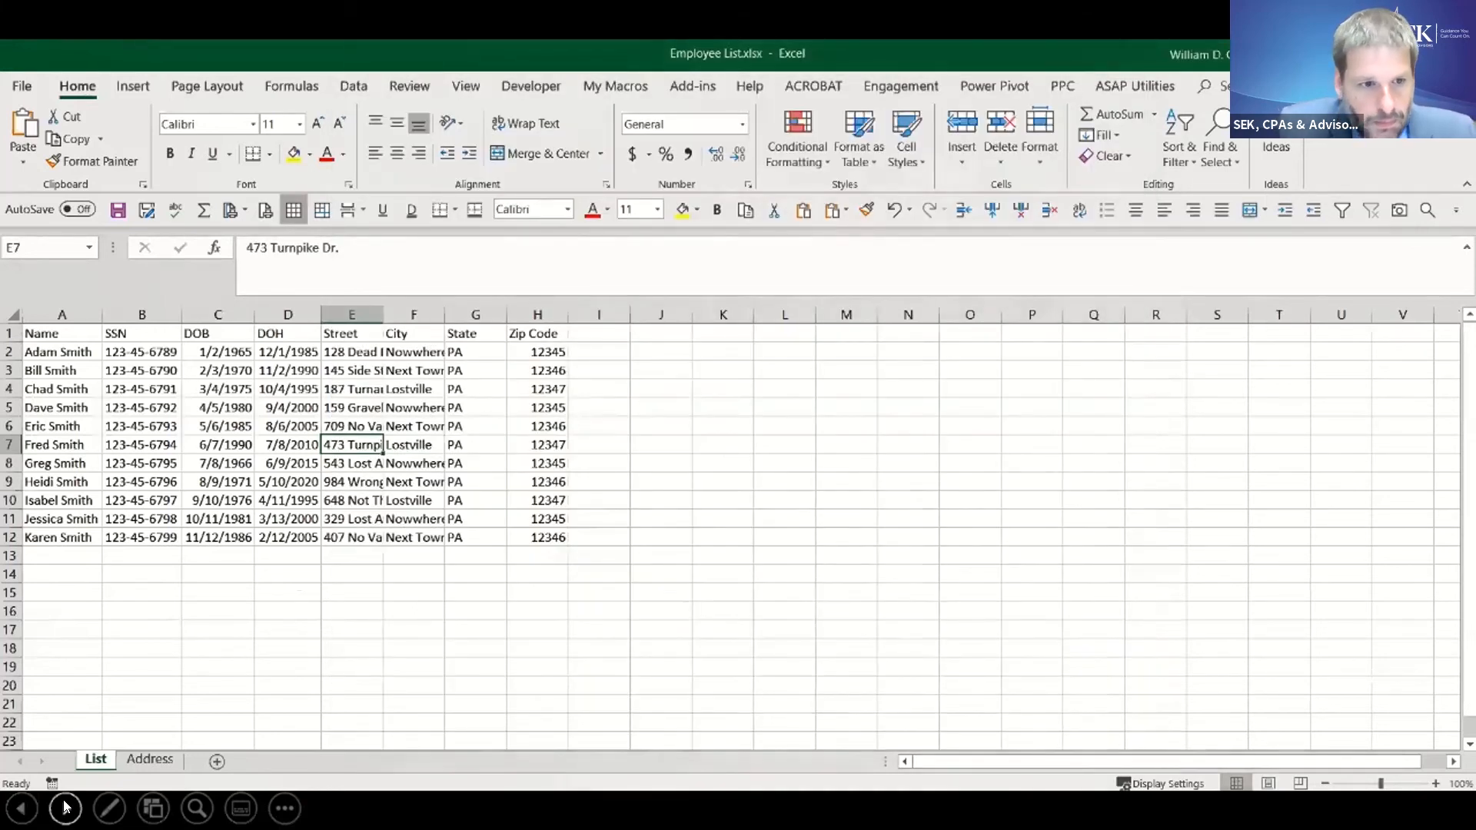
pyautogui.click(65, 807)
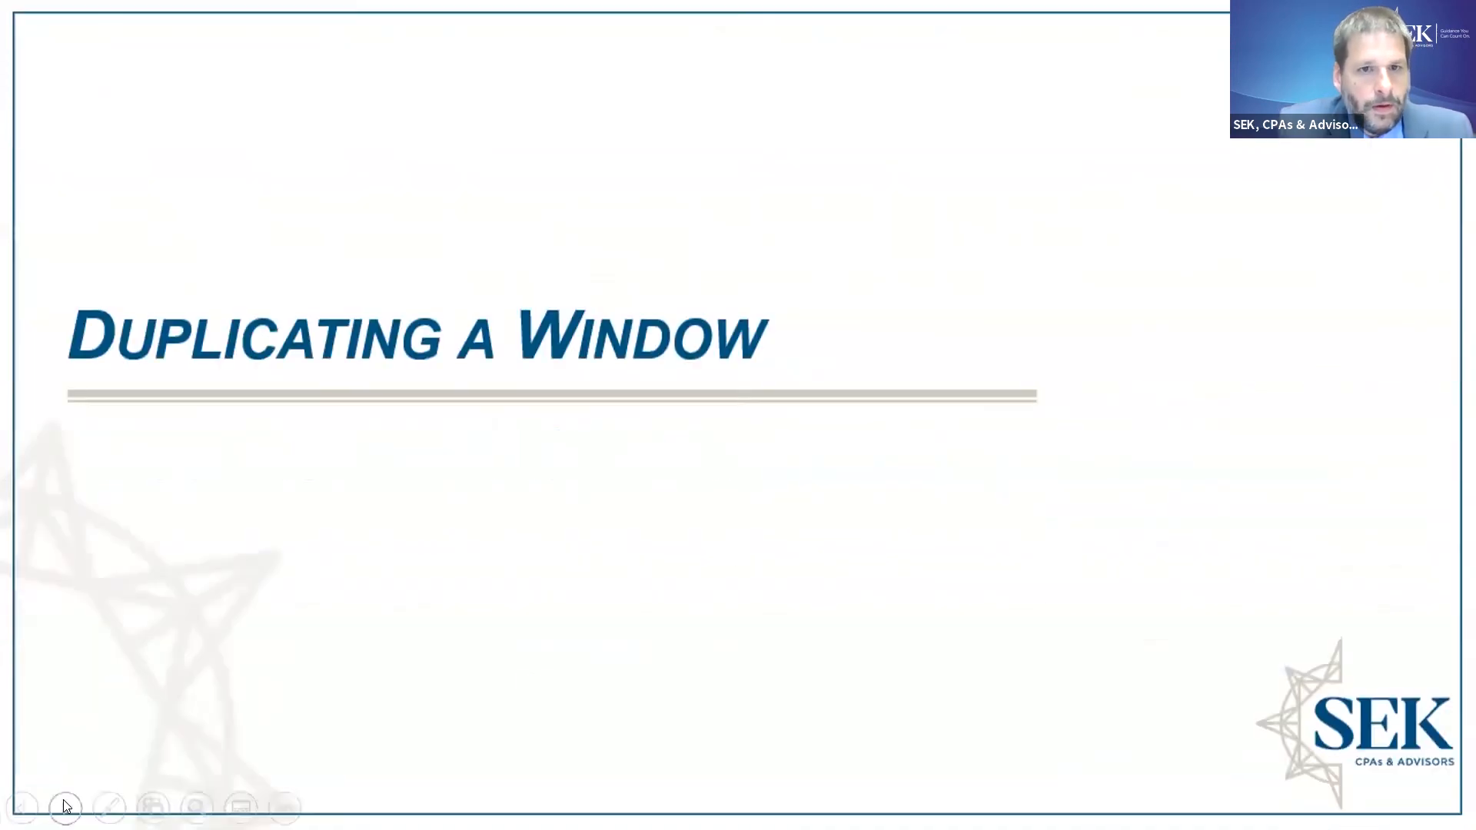
pyautogui.click(65, 807)
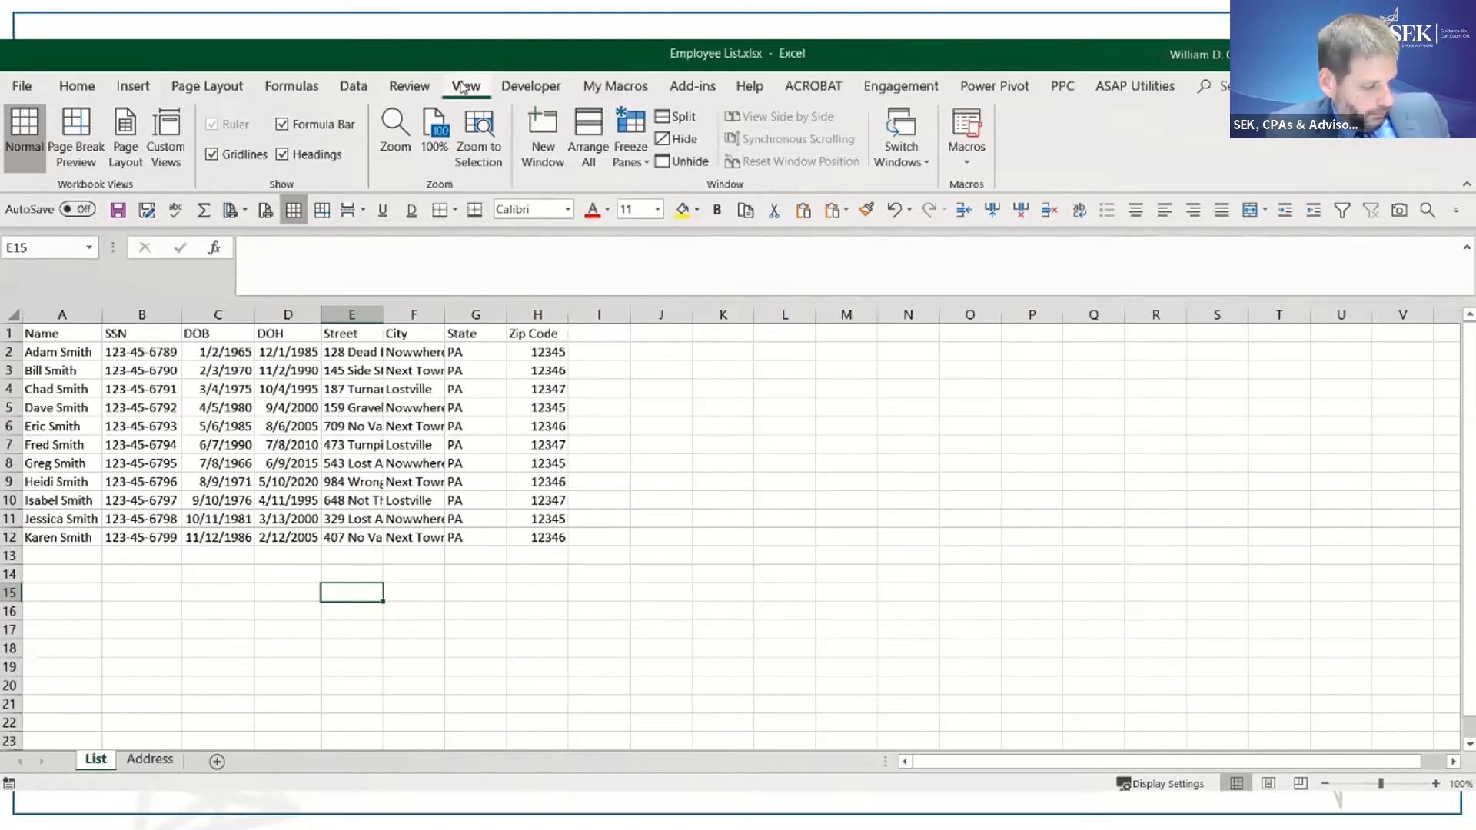
# - Open a second window of the Employee List workbook and arrange all windows vertically
pyautogui.click(540, 139)
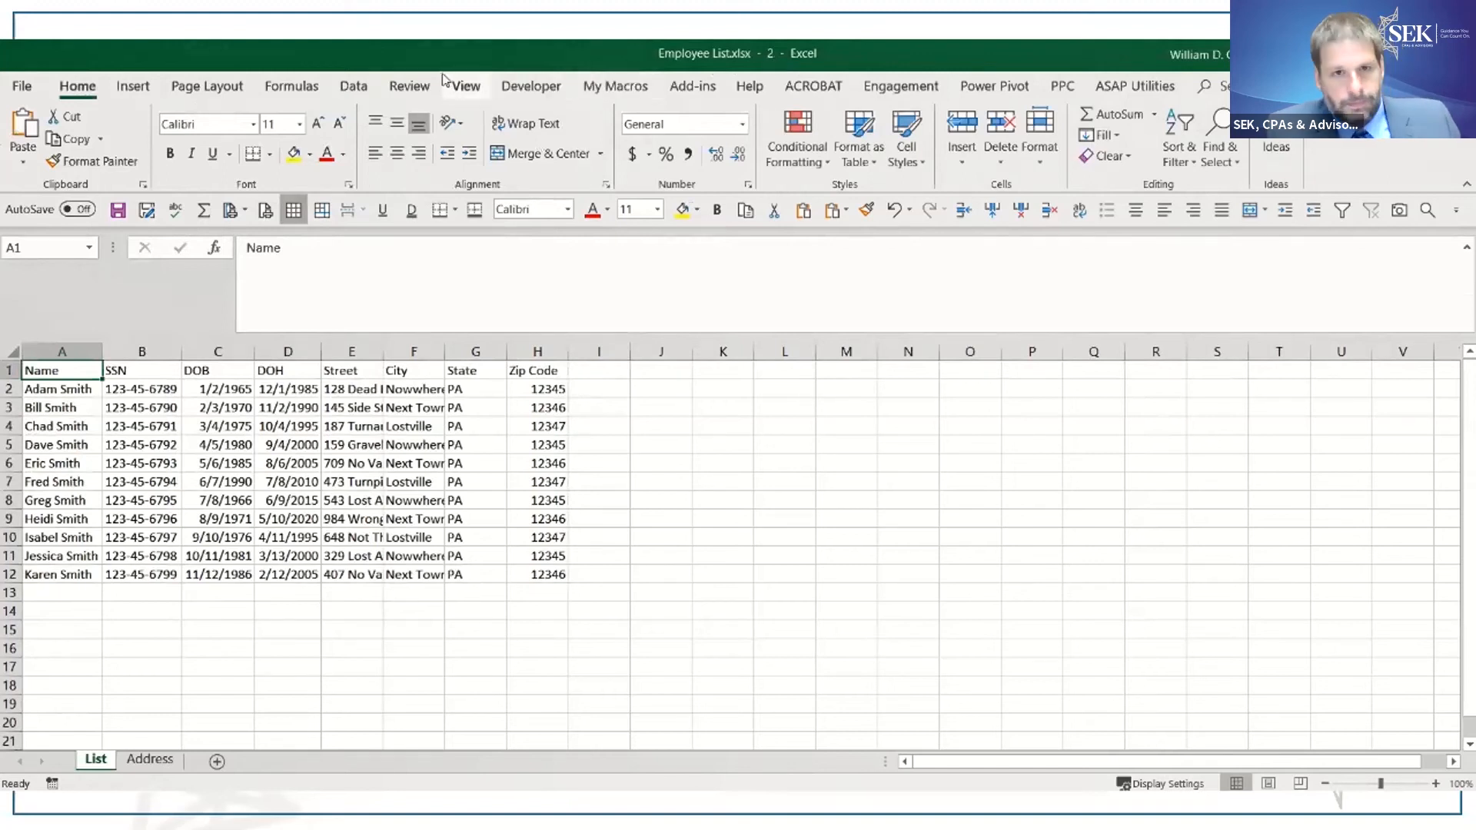
pyautogui.click(464, 86)
pyautogui.click(588, 138)
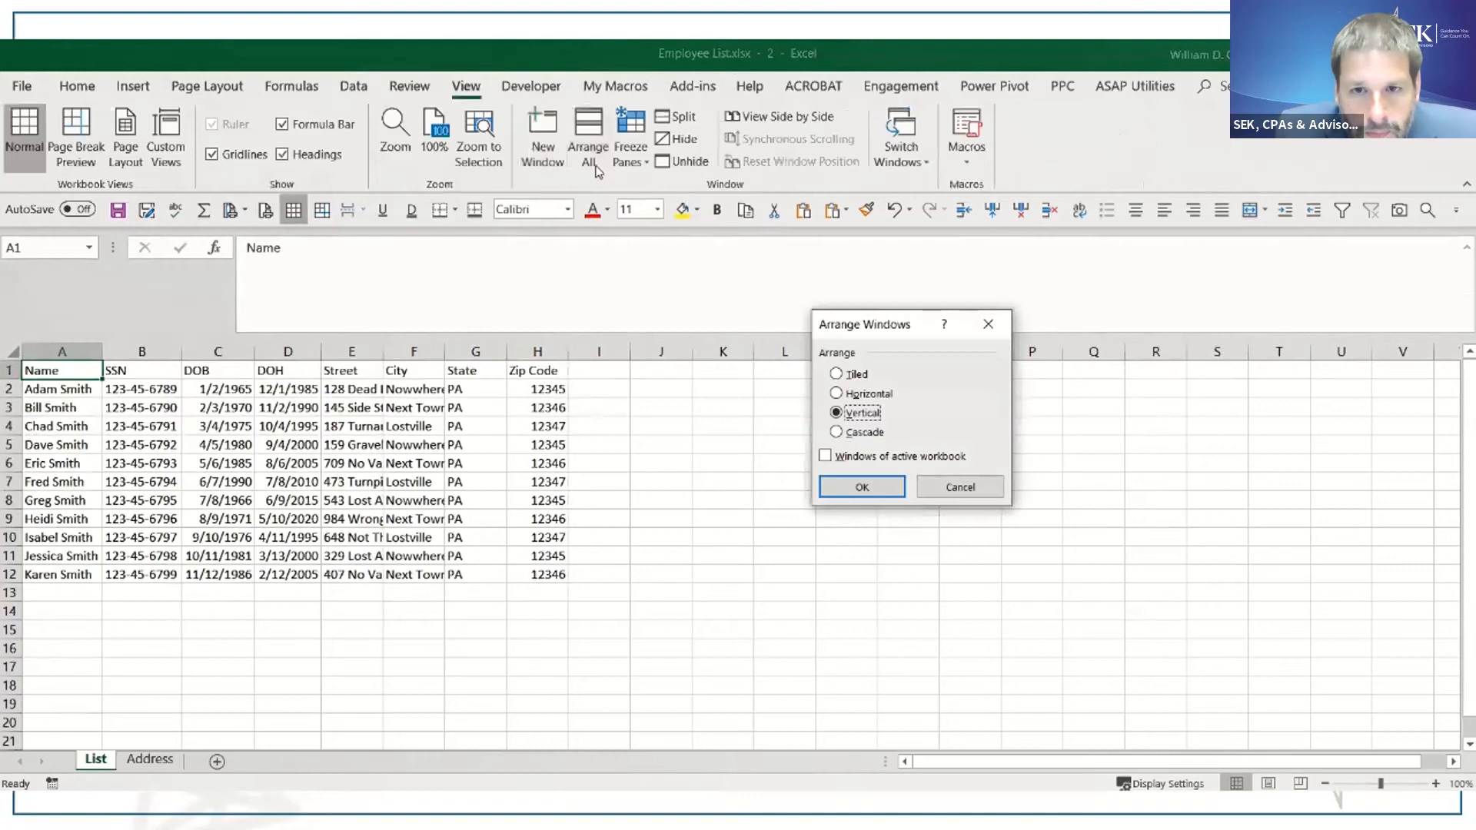
pyautogui.click(874, 488)
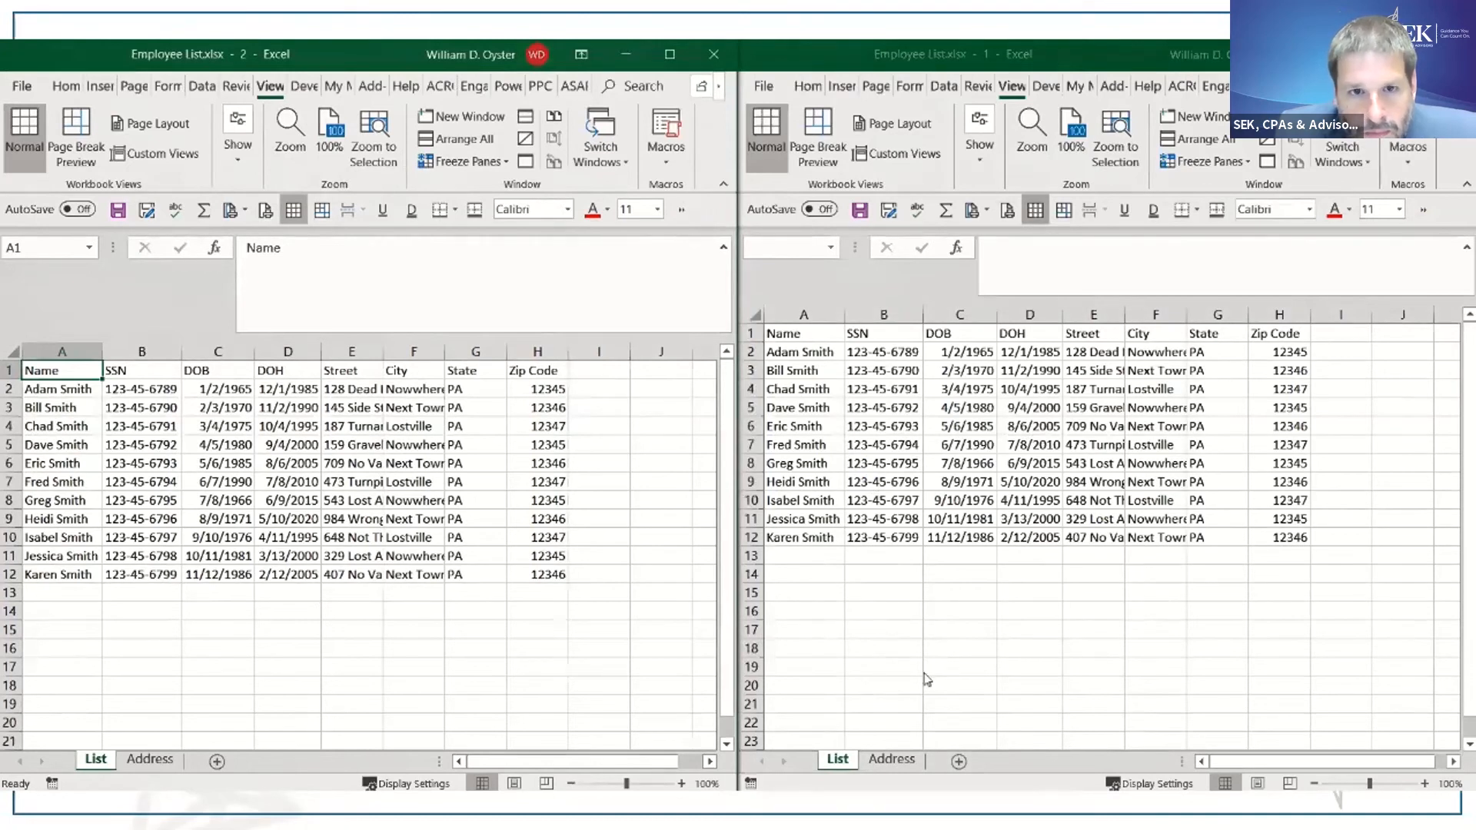
# - Show the Address sheet in the first workbook window, and select its cell C9 and the matching List cell E9
pyautogui.click(889, 757)
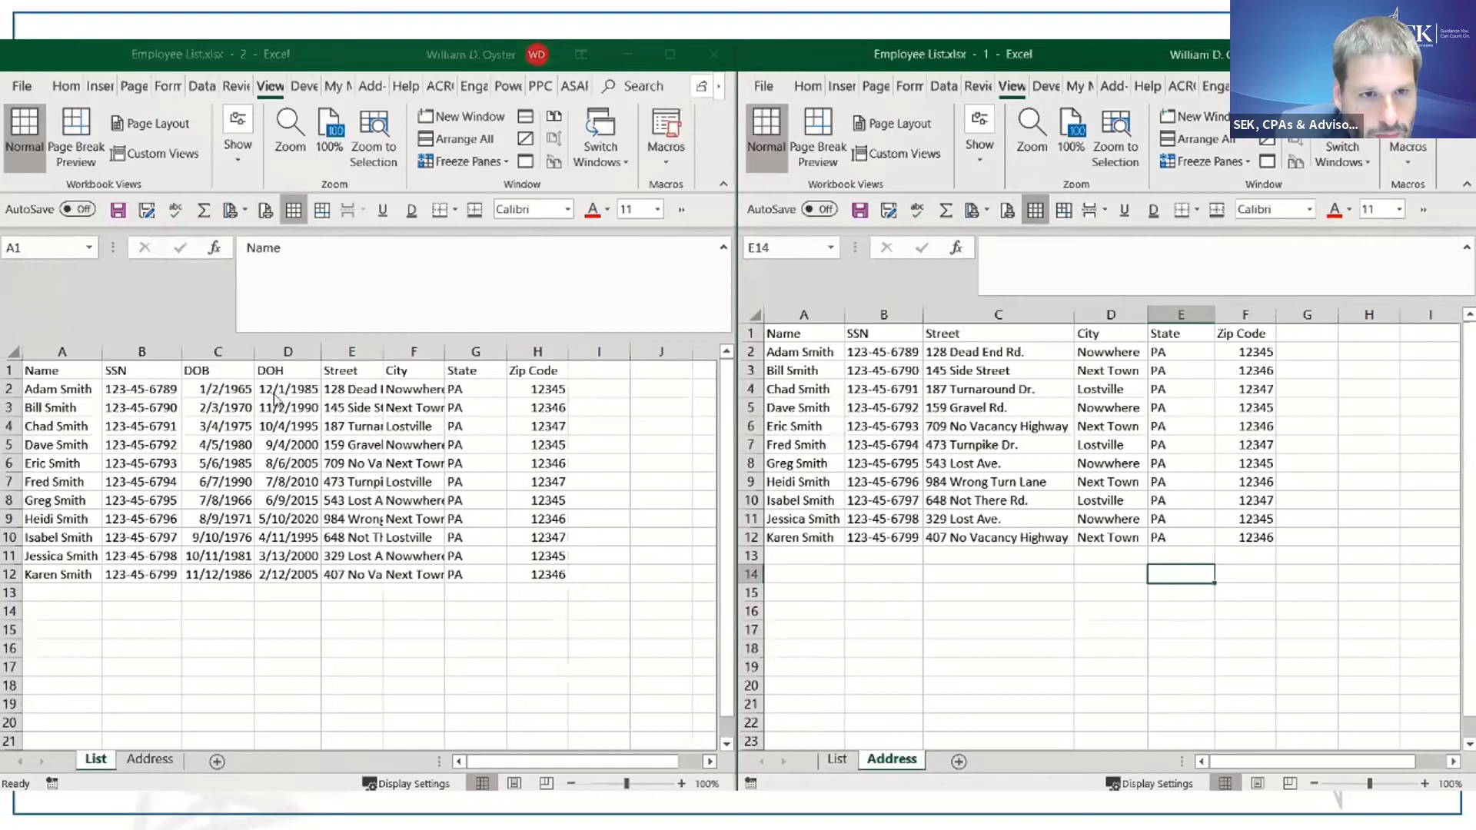
pyautogui.click(944, 481)
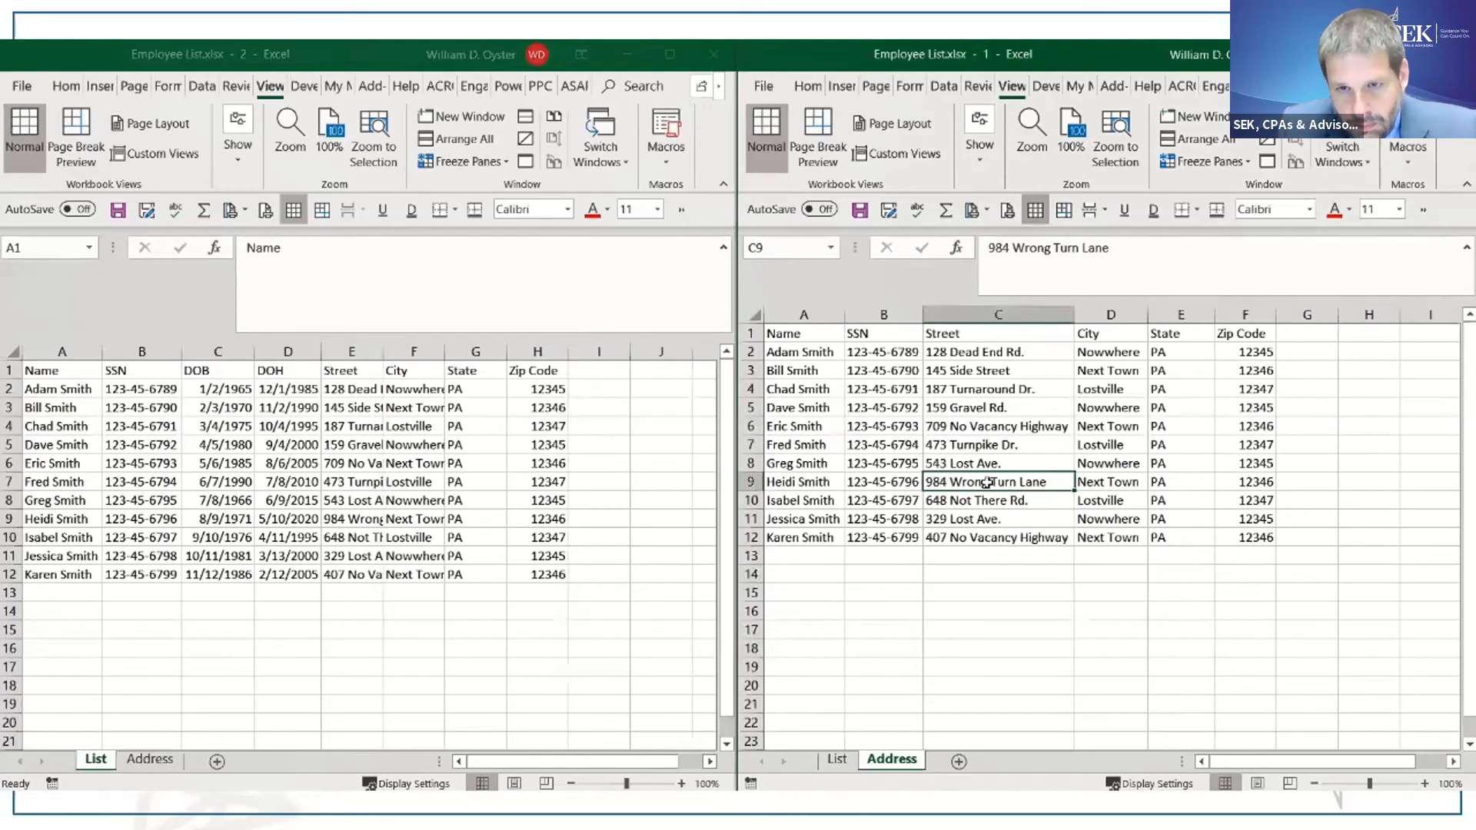
pyautogui.click(337, 522)
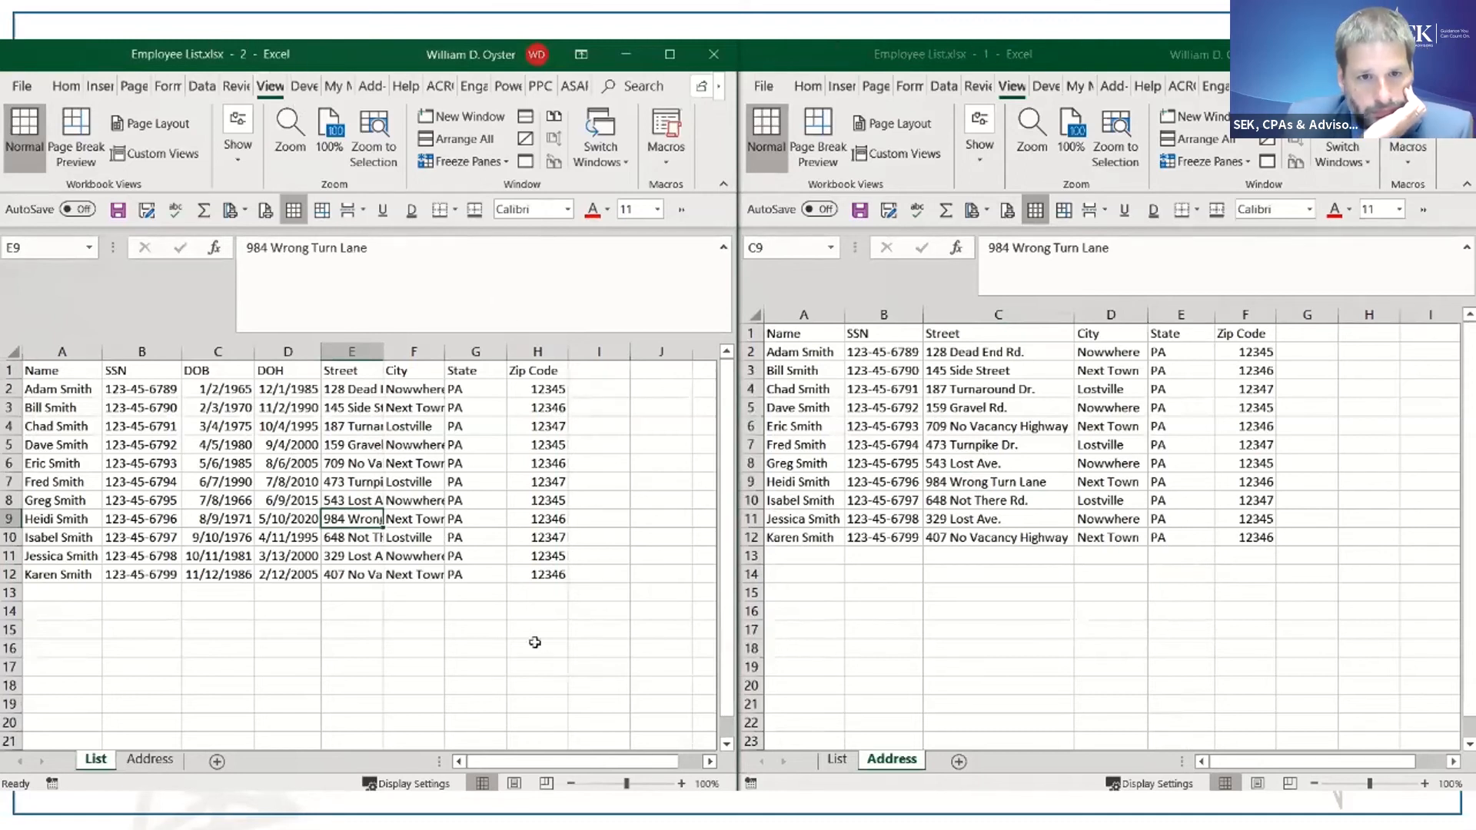
# - Enter FL in cell G15 of the List sheet in the second workbook window
pyautogui.click(429, 631)
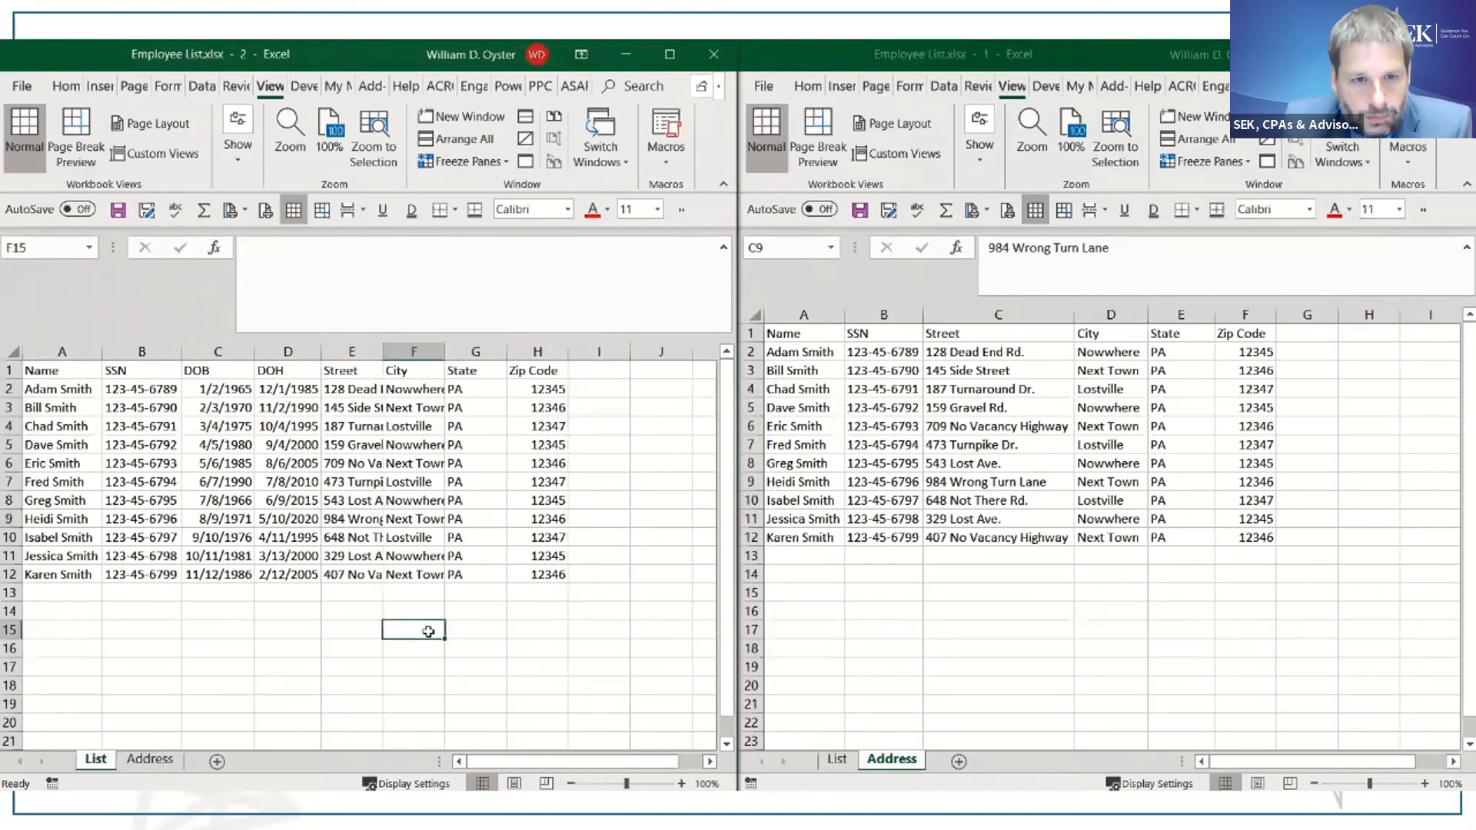
pyautogui.press('Tab')
pyautogui.write('FL')
pyautogui.press('Tab')
pyautogui.press('Tab')
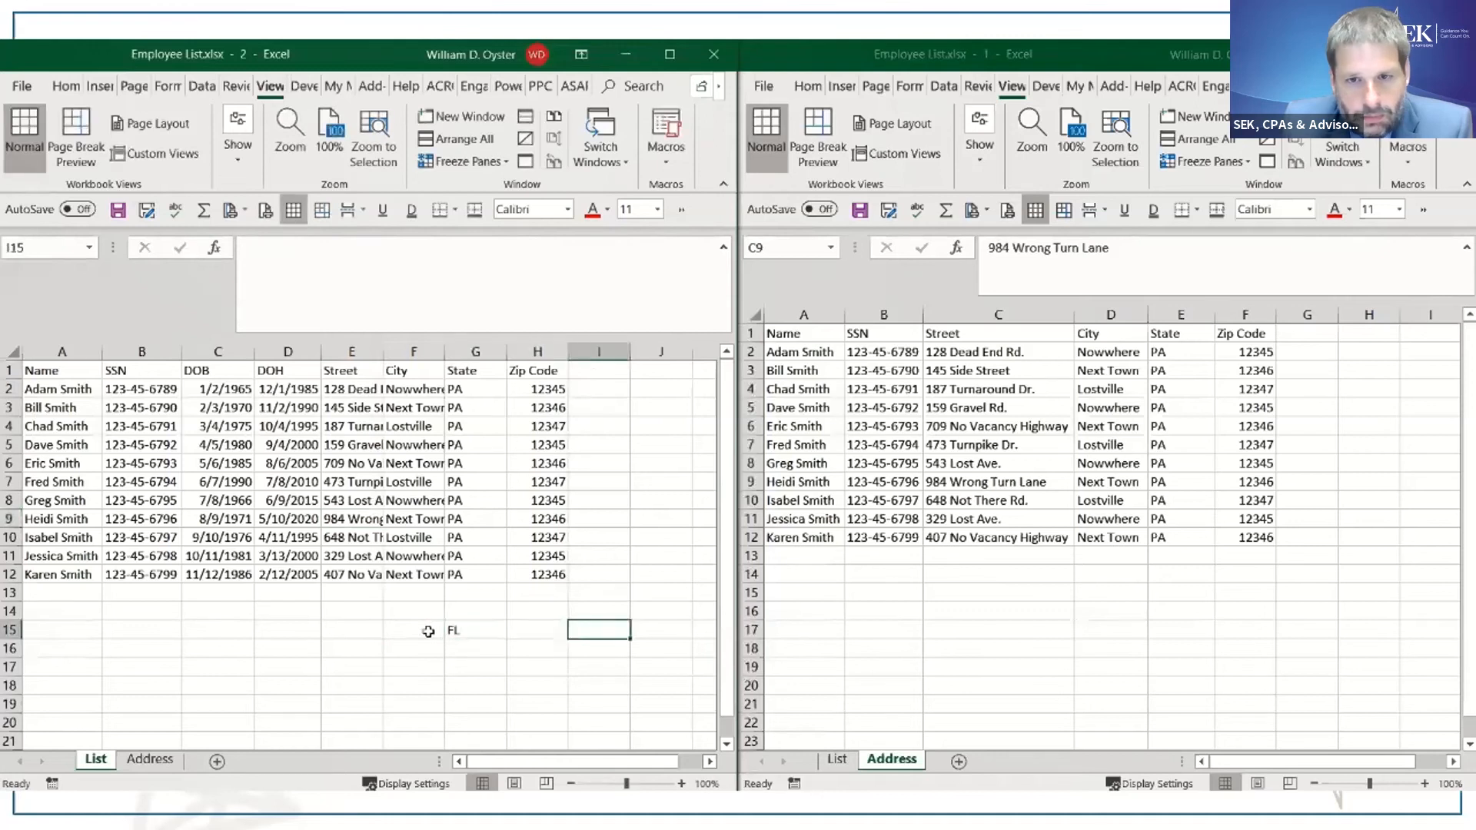
# - Enter 12456 in cell F15 of the Address sheet and save the workbook
pyautogui.click(1076, 646)
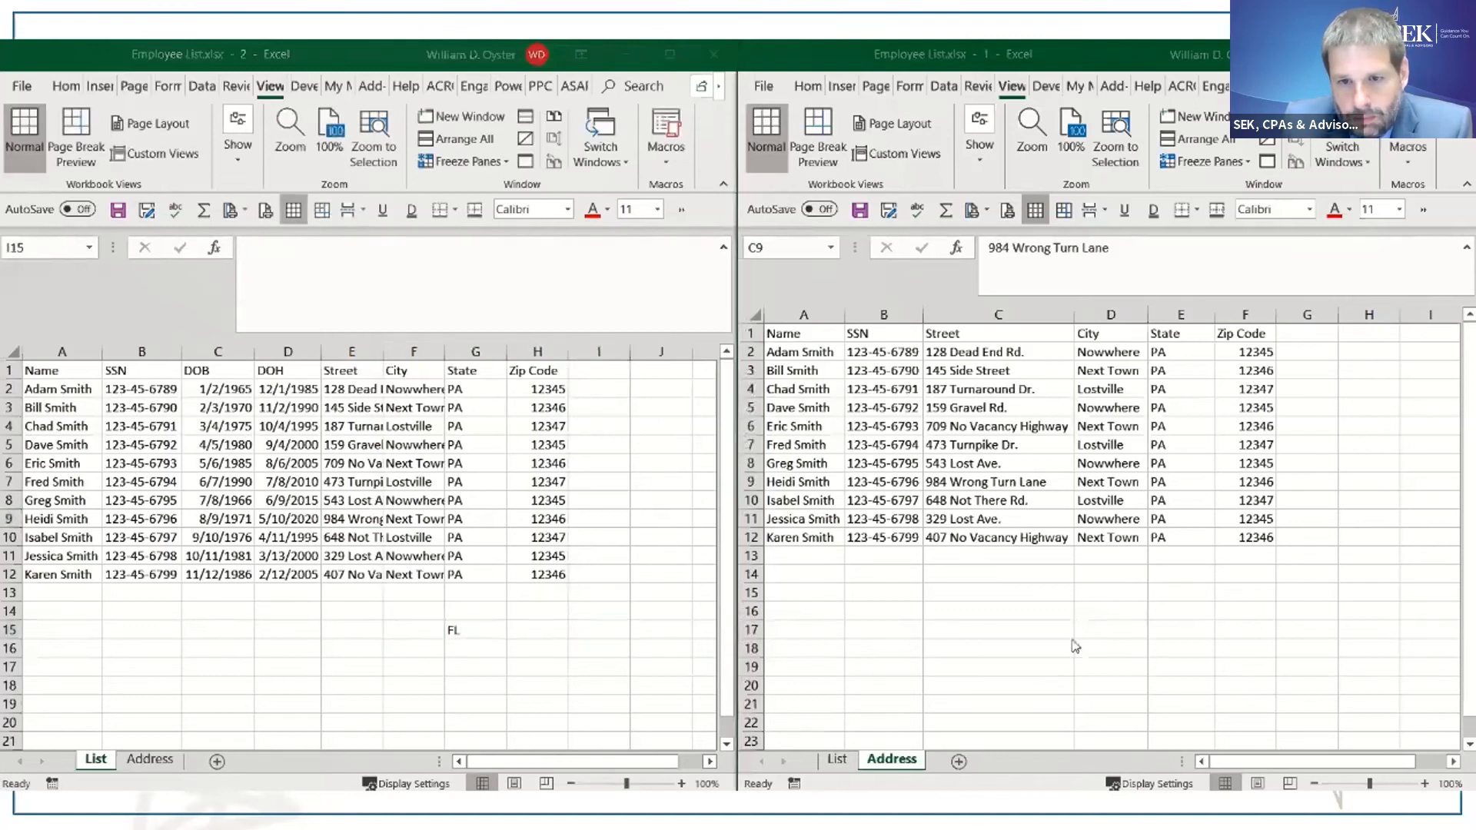
pyautogui.click(1099, 578)
pyautogui.click(1239, 588)
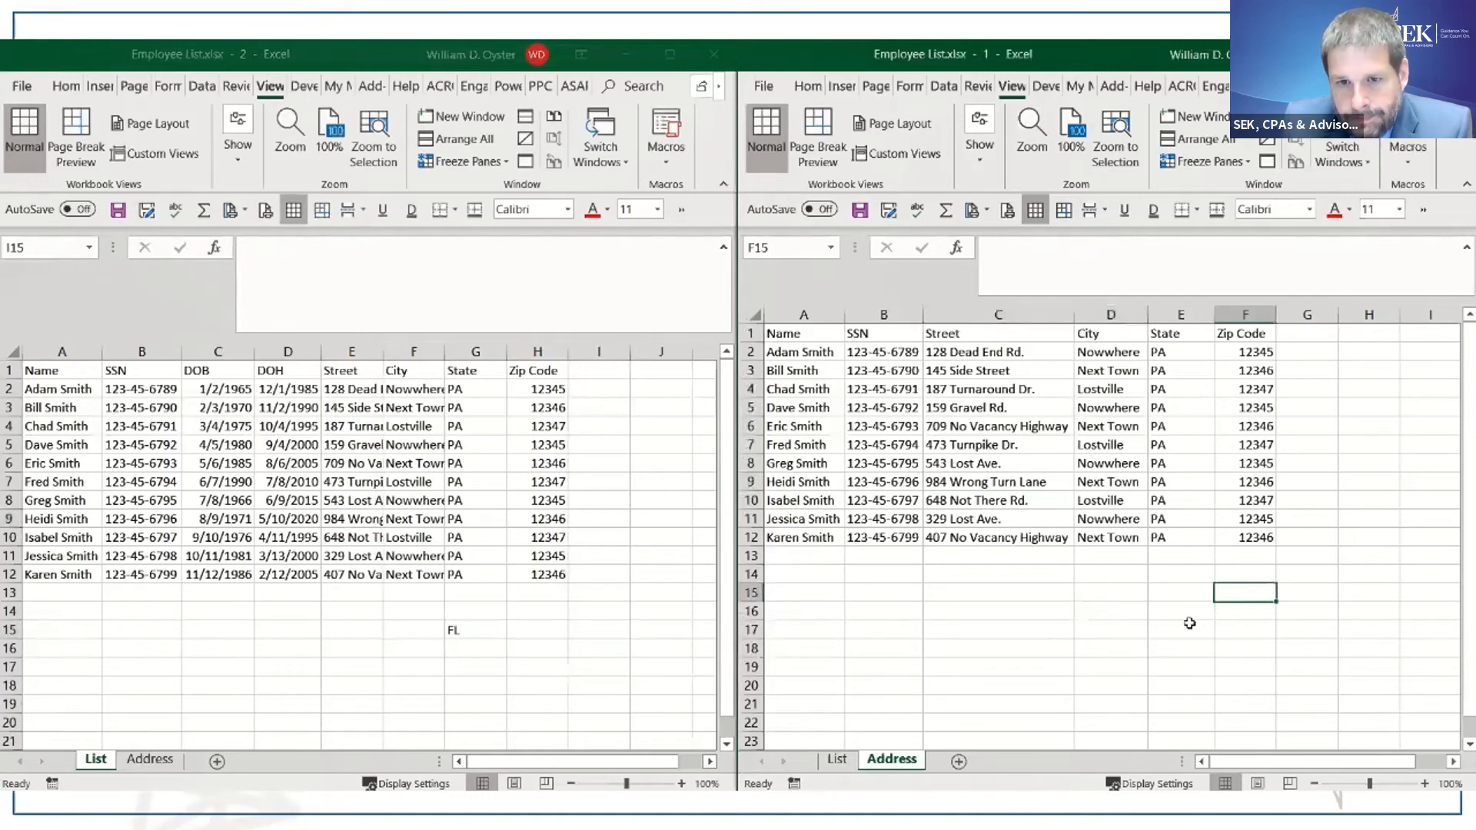
pyautogui.write('12456')
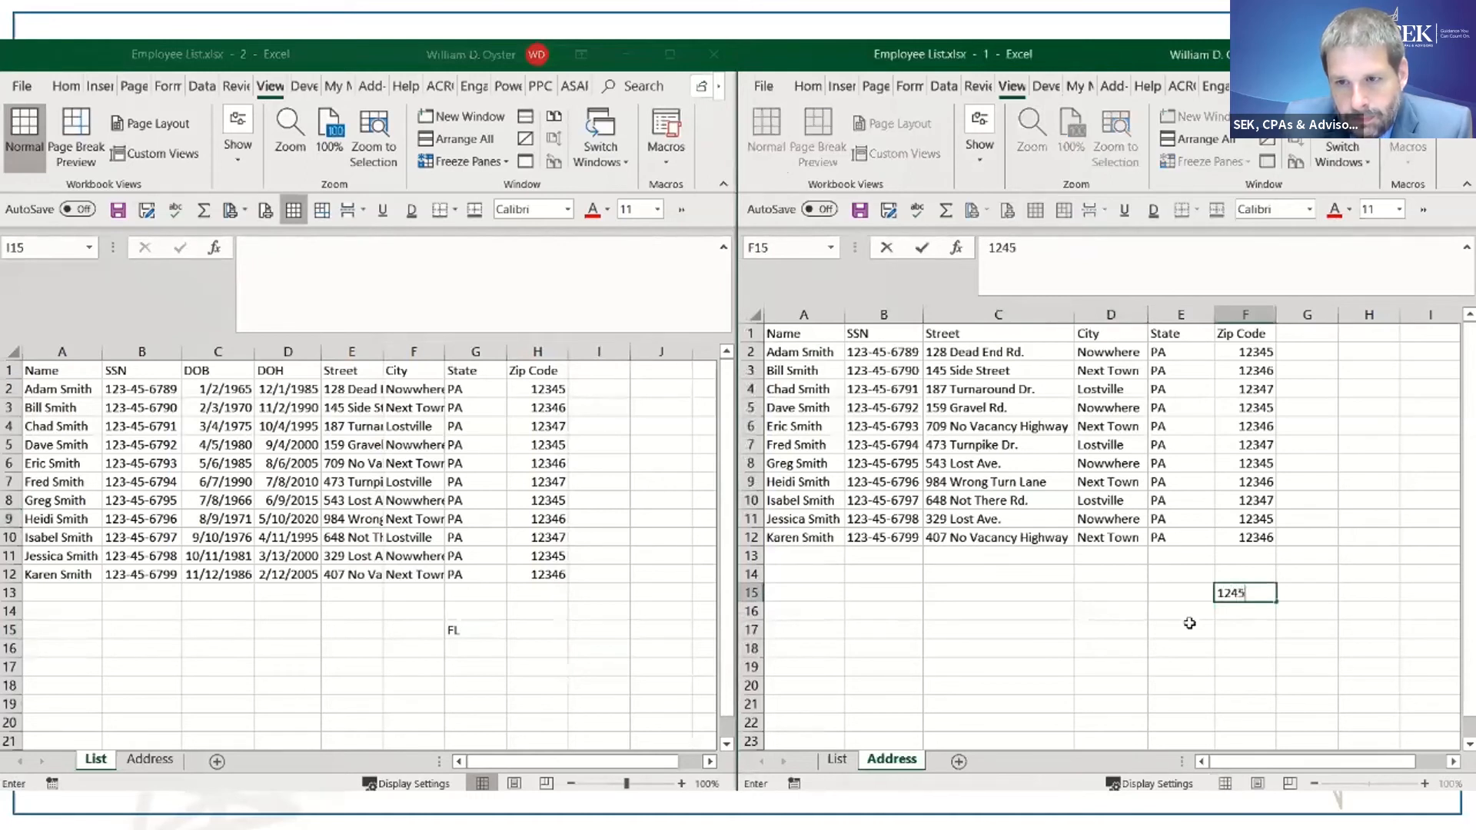
pyautogui.press('Return')
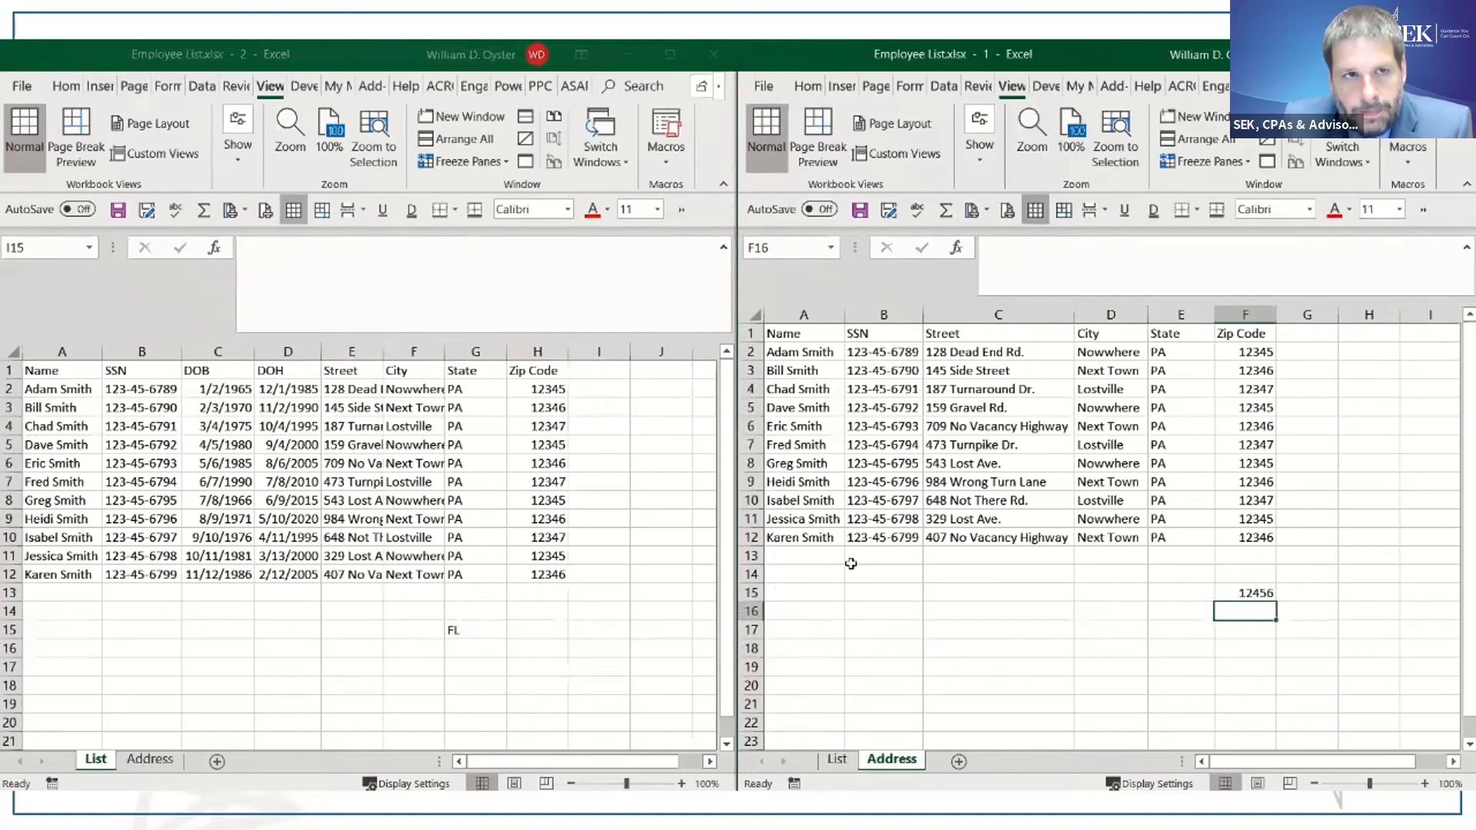
pyautogui.click(860, 210)
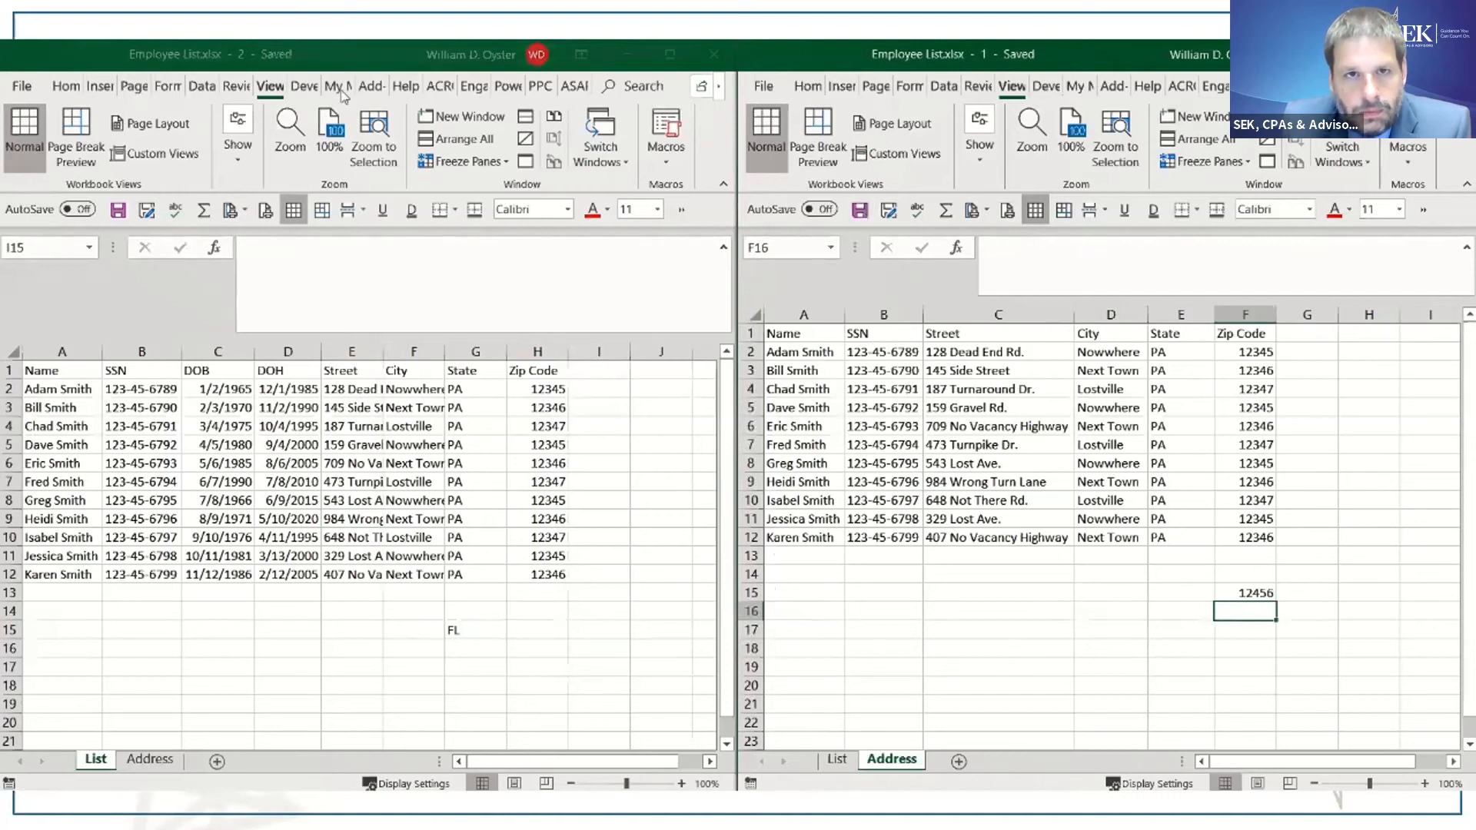
# - Close the workbook's second window and maximize the remaining one
pyautogui.click(701, 51)
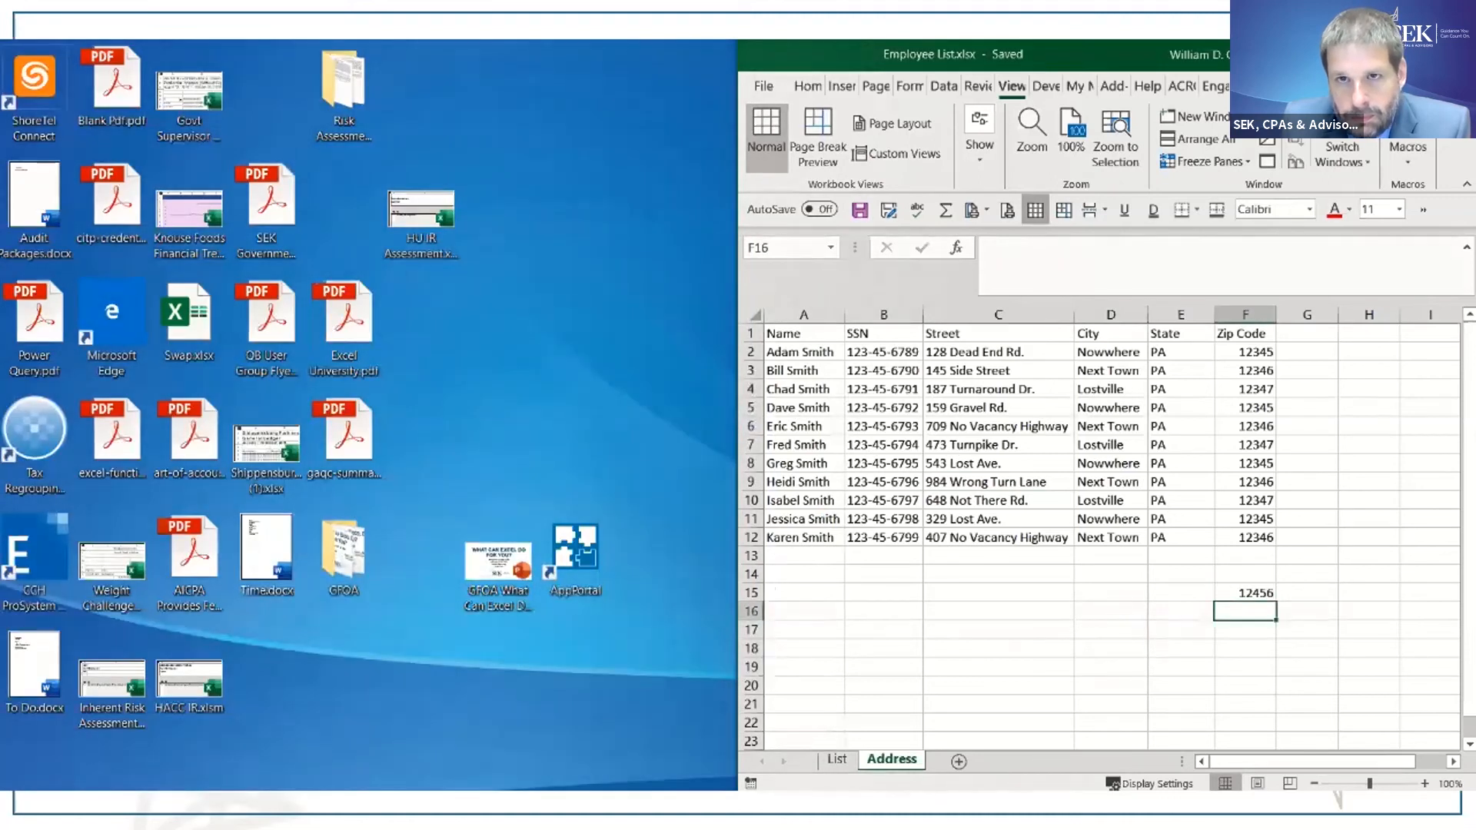
pyautogui.moveTo(1106, 54); pyautogui.dragTo(592, 43)
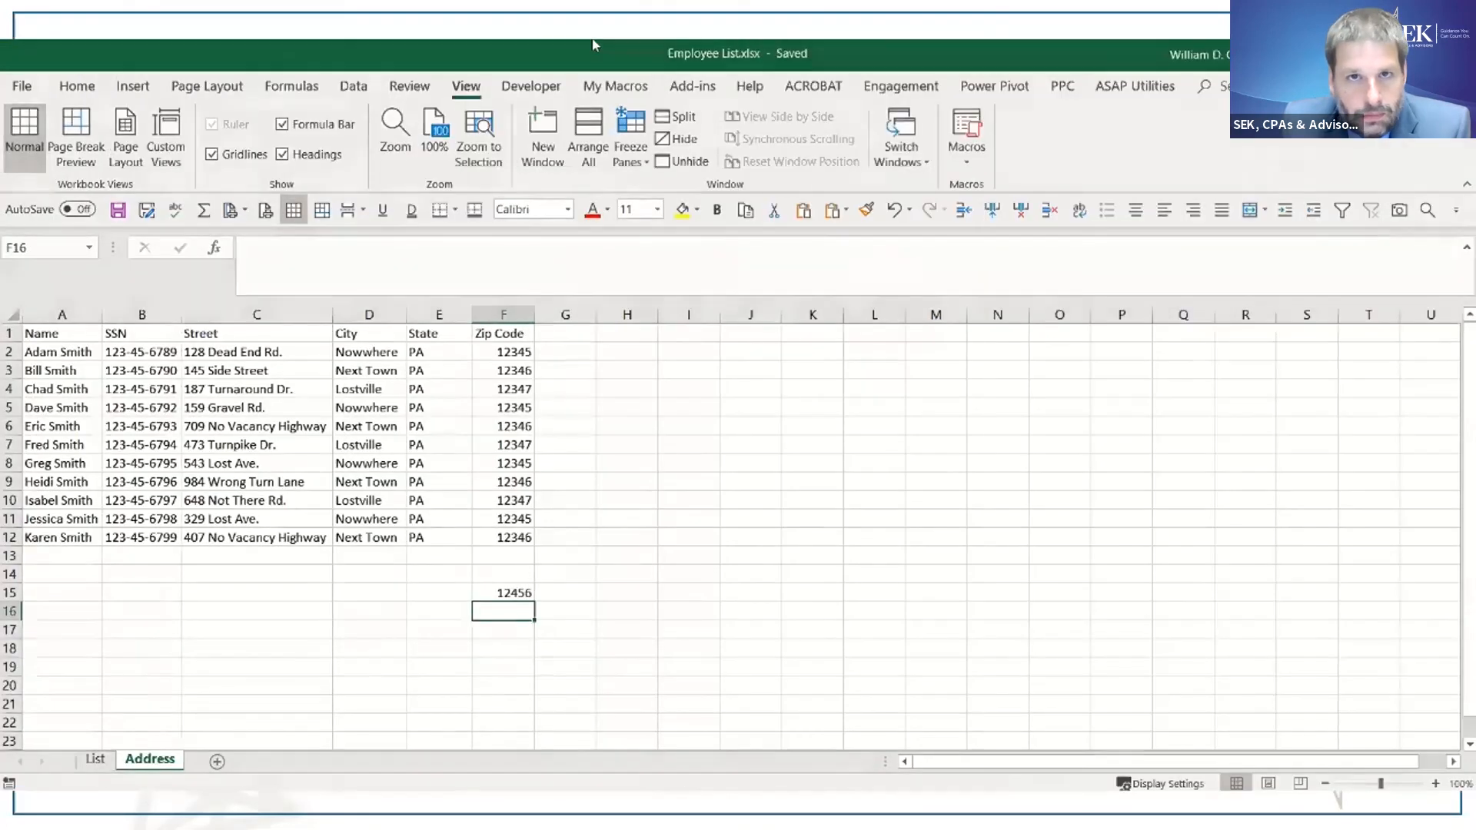
# - Review the test entries in cell F15 of the Address sheet and cell G15 of the List sheet
pyautogui.click(520, 593)
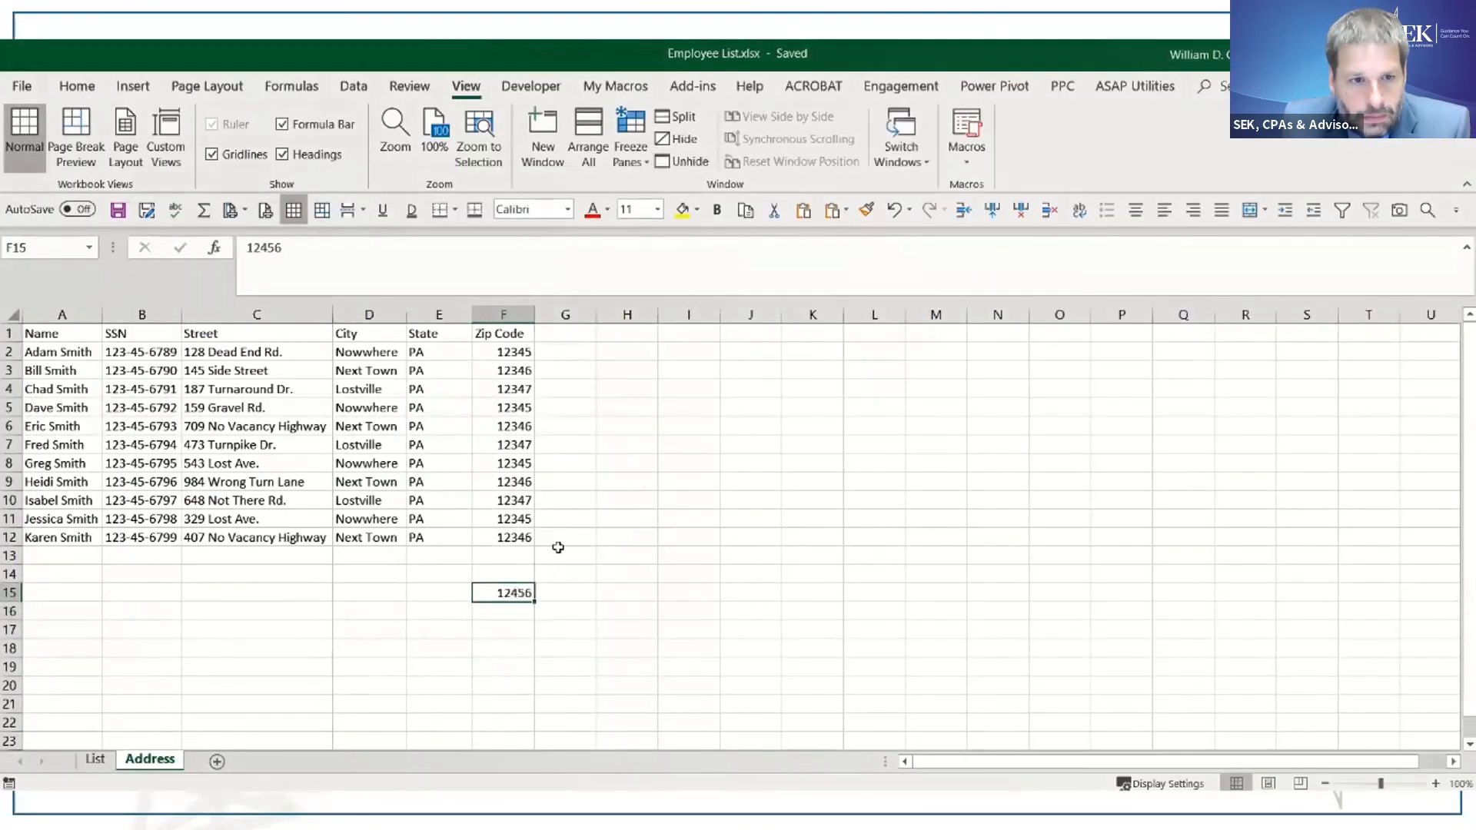
pyautogui.click(95, 760)
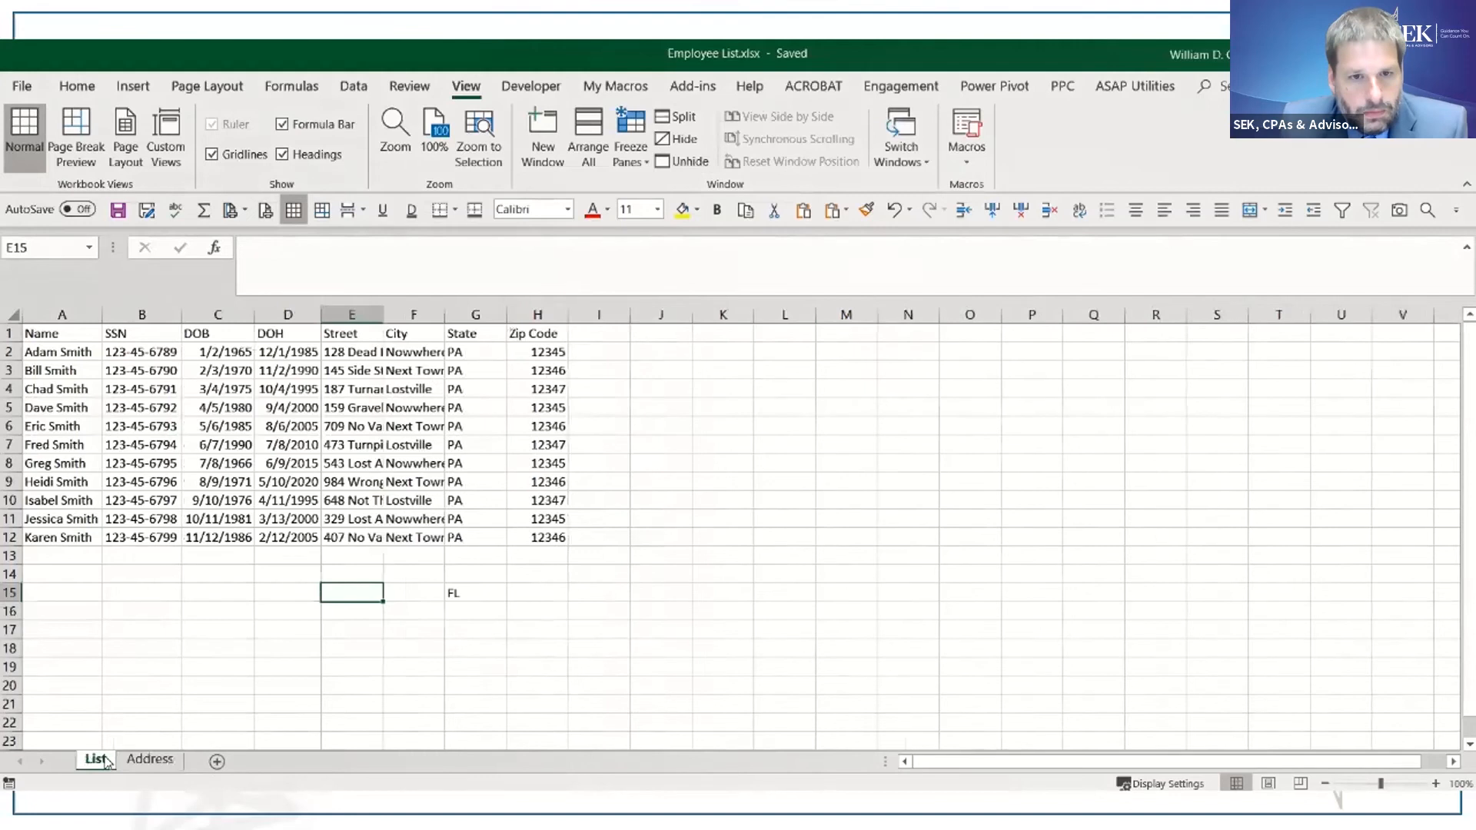
pyautogui.click(484, 597)
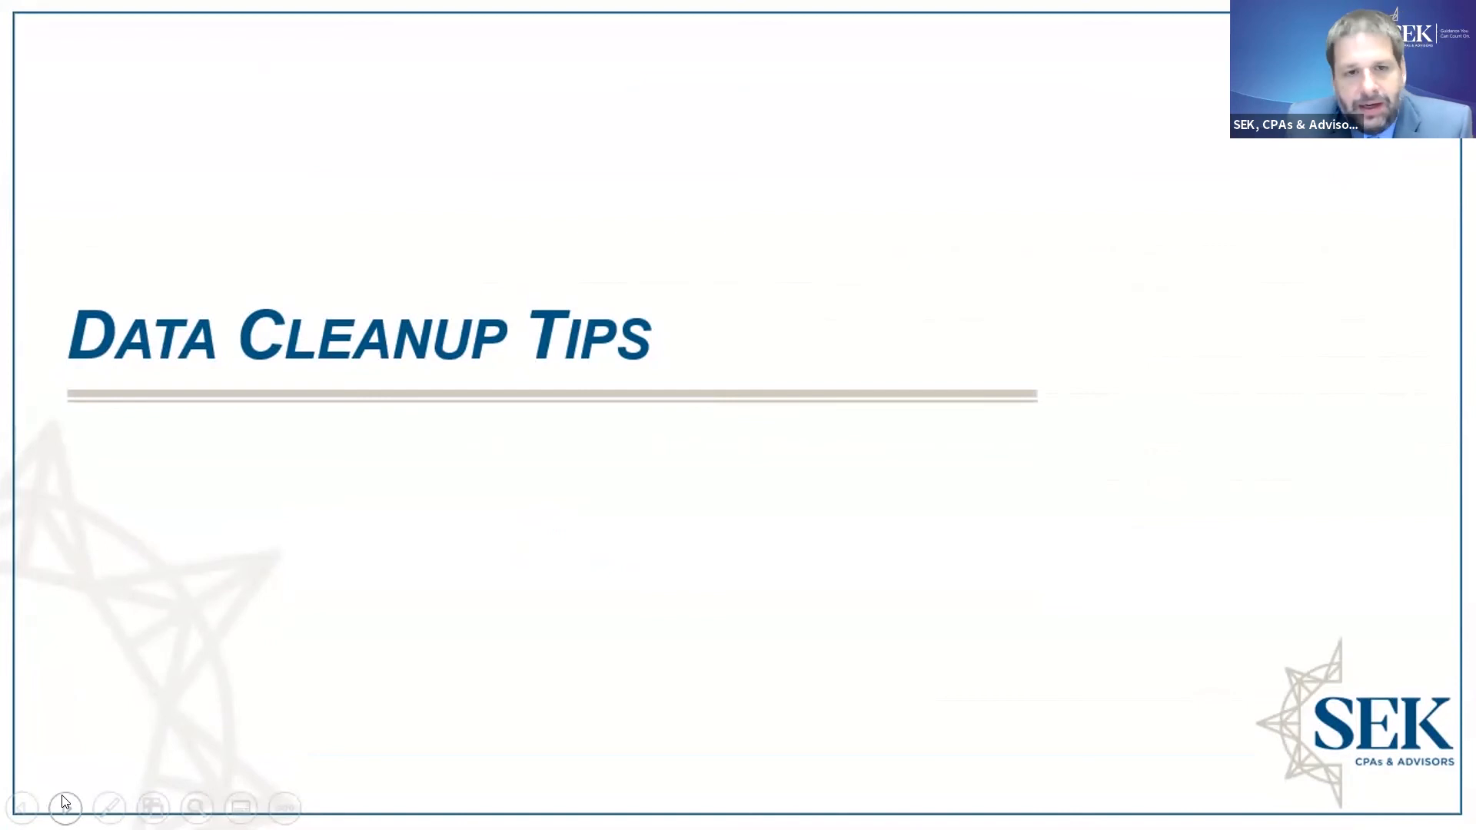
# - Switch to the QuickBooks GL Raw workbook and copy the account names in columns B:D, from row 5 down, to cell A1 of a new sheet
pyautogui.hotkey('alt', 'Tab')
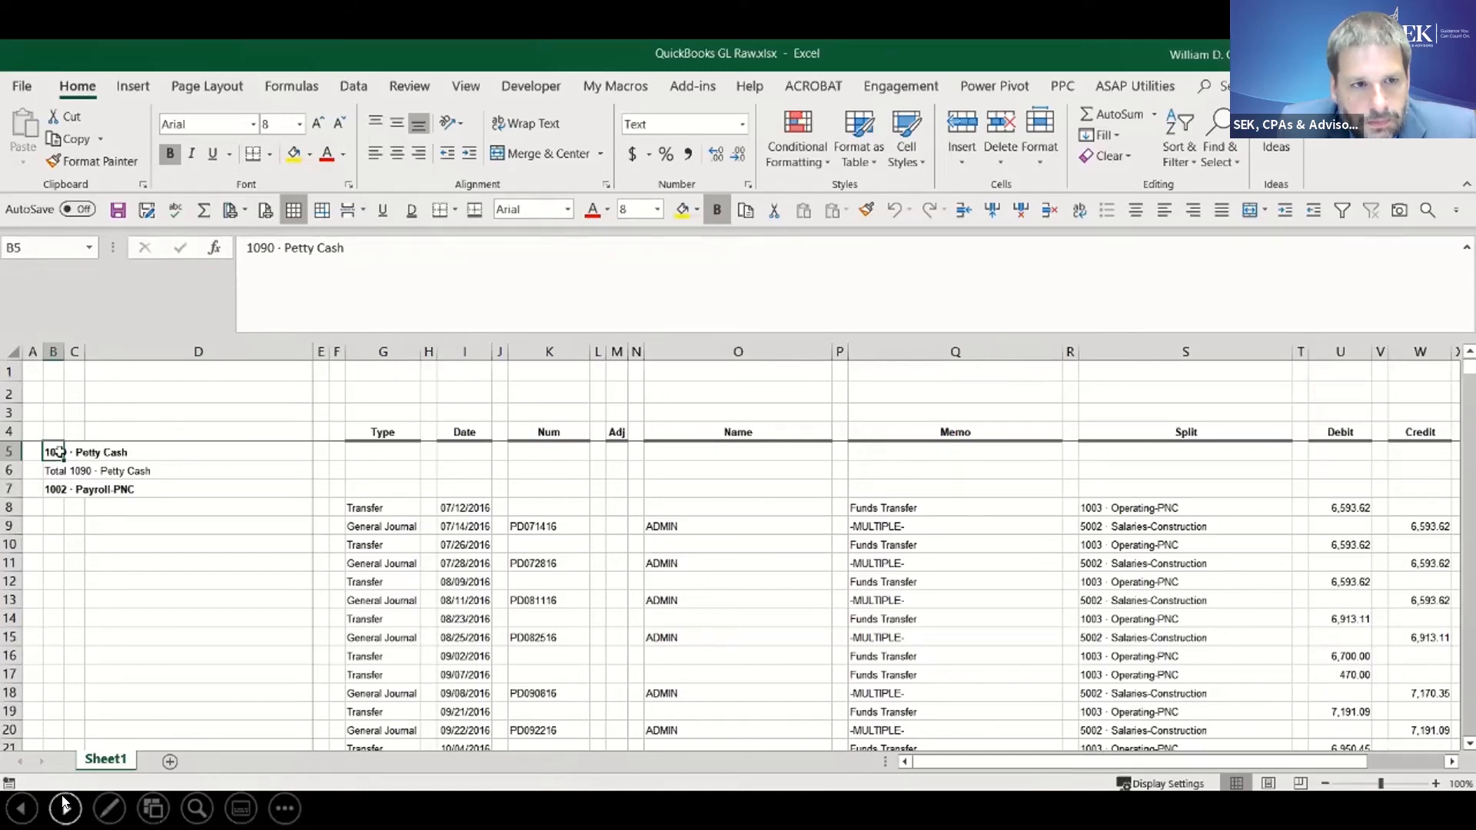
pyautogui.moveTo(51, 451); pyautogui.dragTo(148, 459)
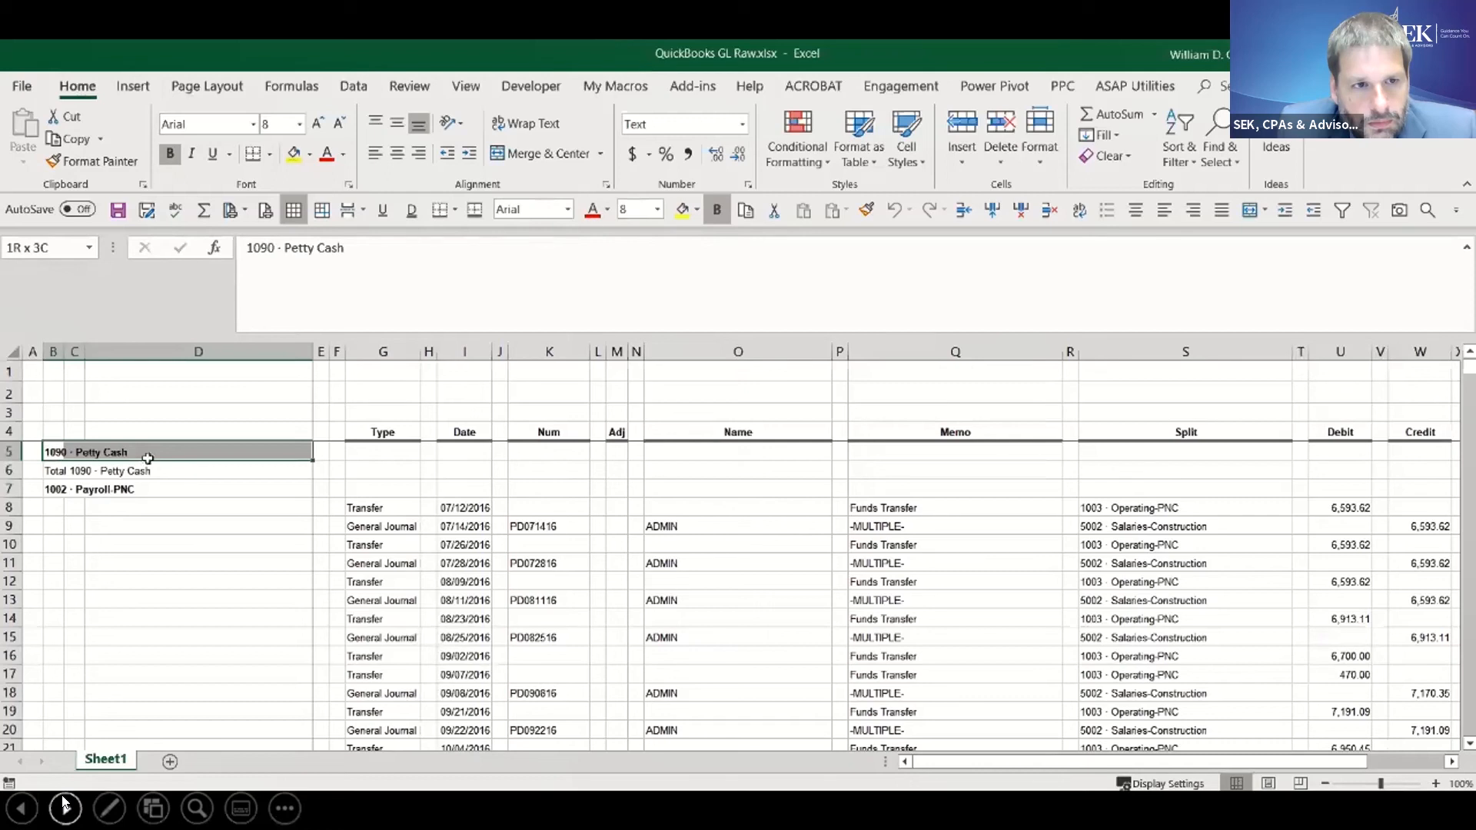
pyautogui.moveTo(147, 458); pyautogui.dragTo(148, 460)
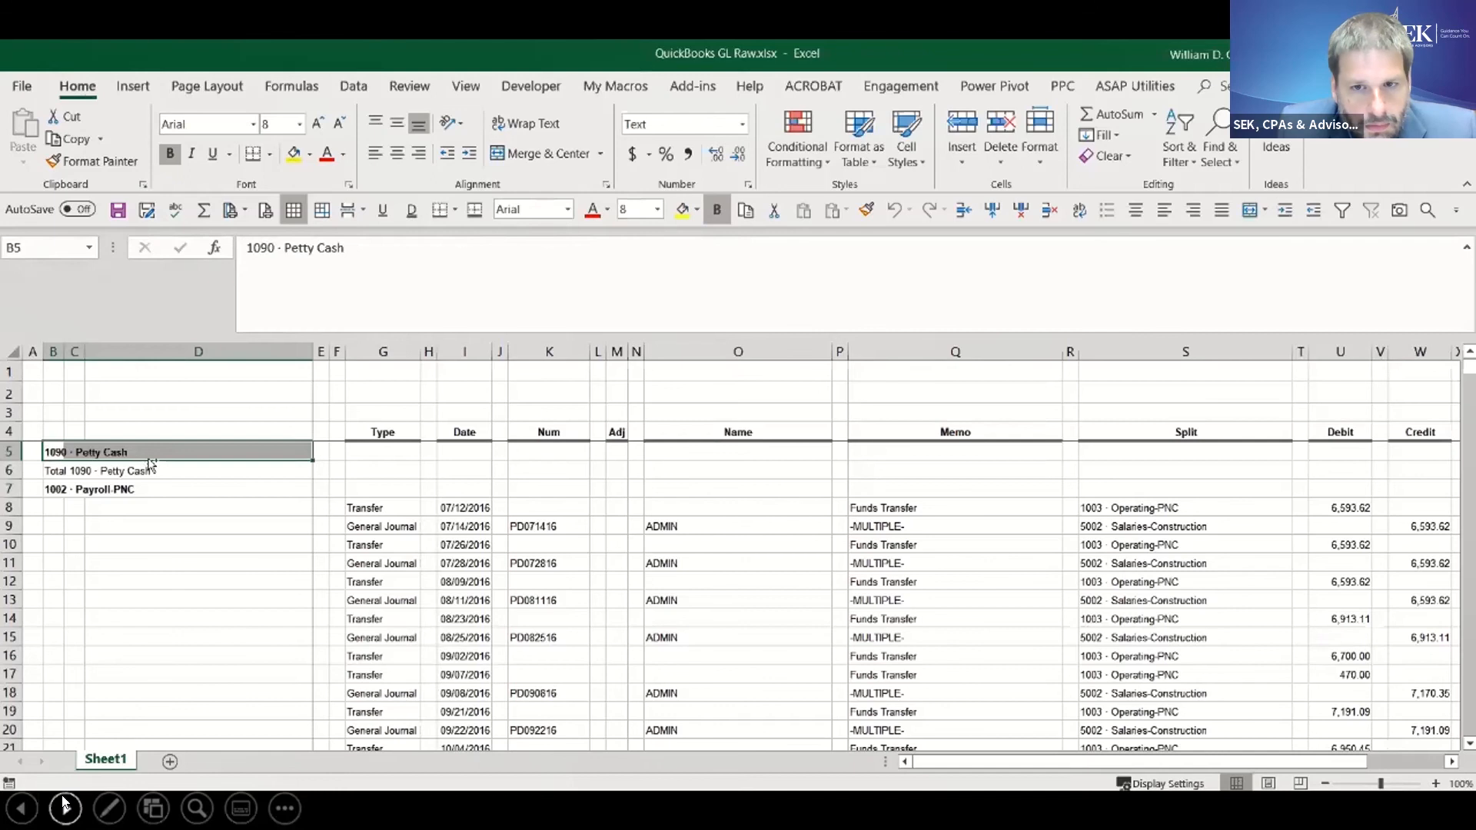
pyautogui.hotkey('ctrl', 'shift', 'Down')
pyautogui.hotkey('shift', 'Right')
pyautogui.hotkey('shift', 'Right')
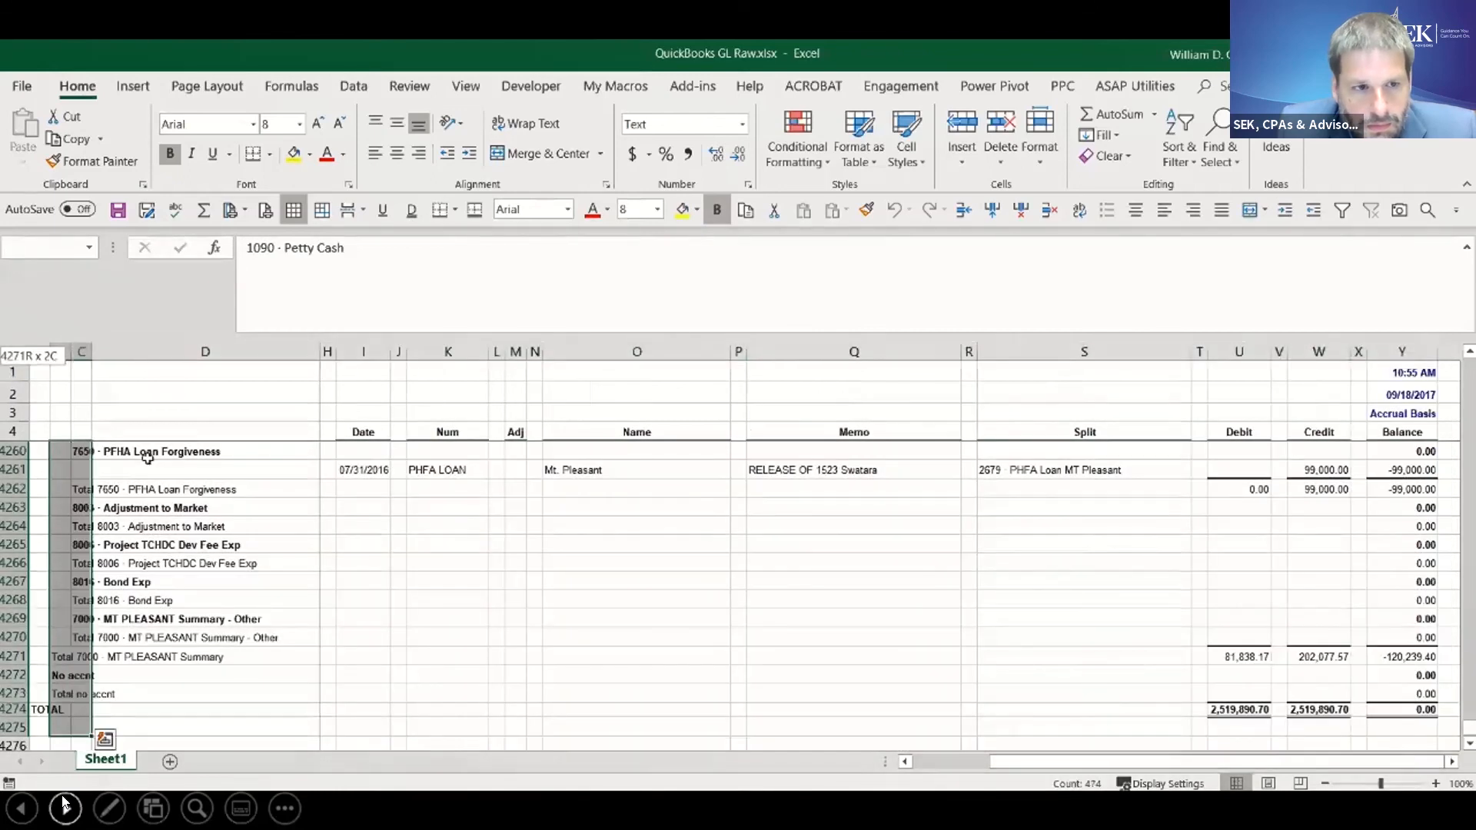
pyautogui.hotkey('ctrl', 'c')
pyautogui.click(170, 761)
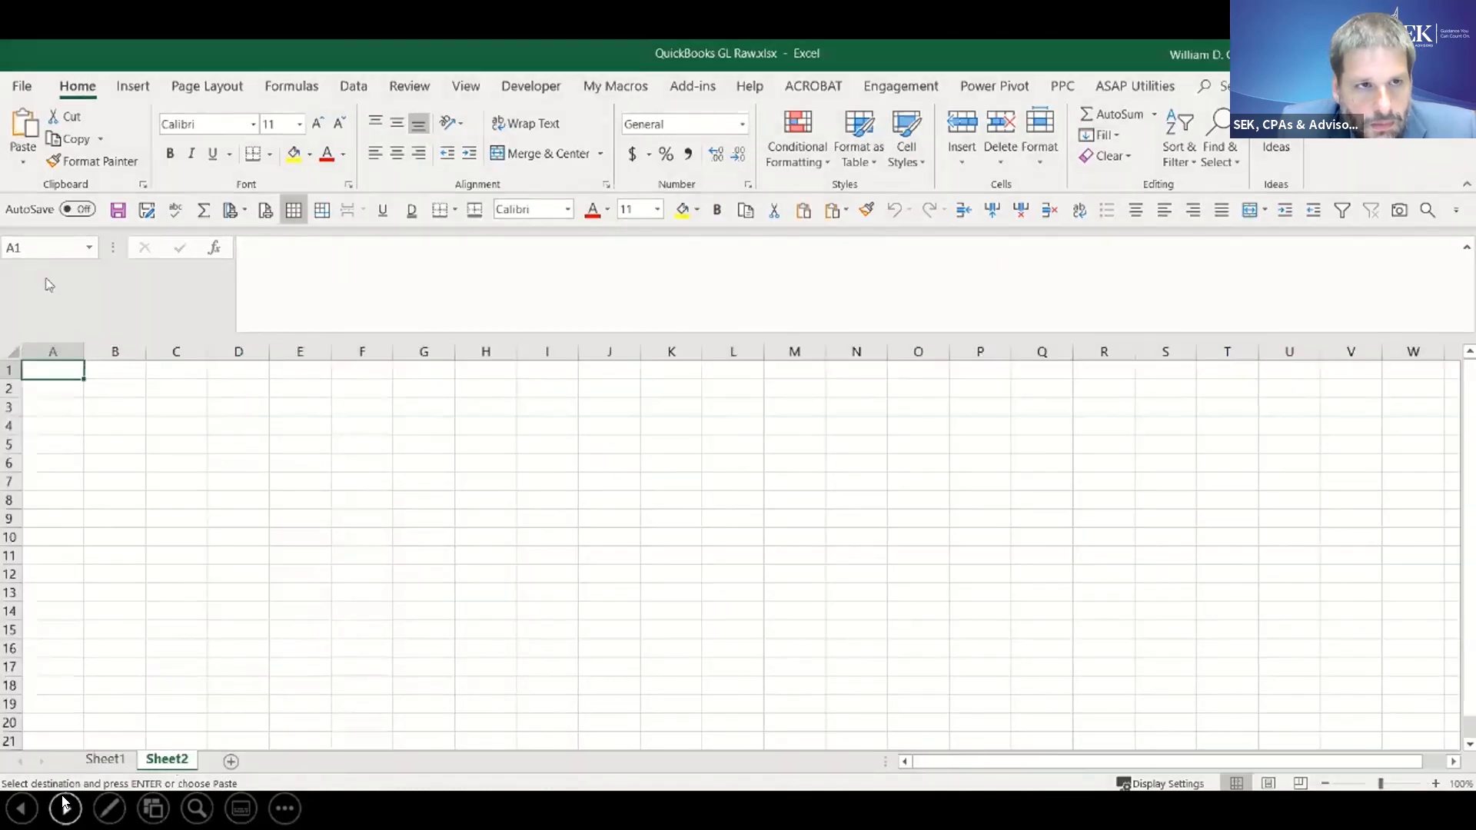
pyautogui.hotkey('ctrl', 'v')
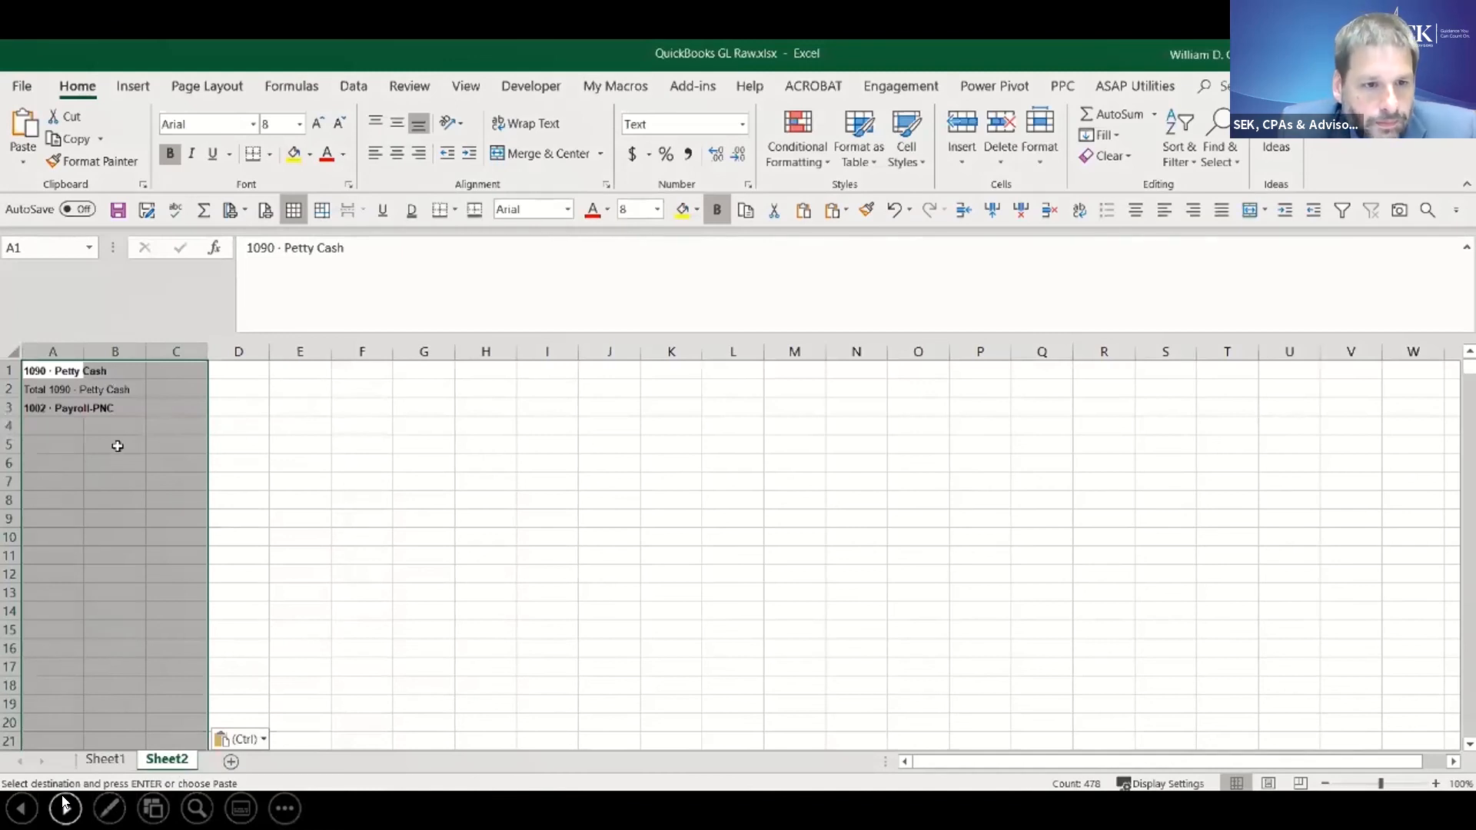
# - Delete all blank cells within the pasted account names in column A of Sheet2, shifting cells left
pyautogui.click(60, 371)
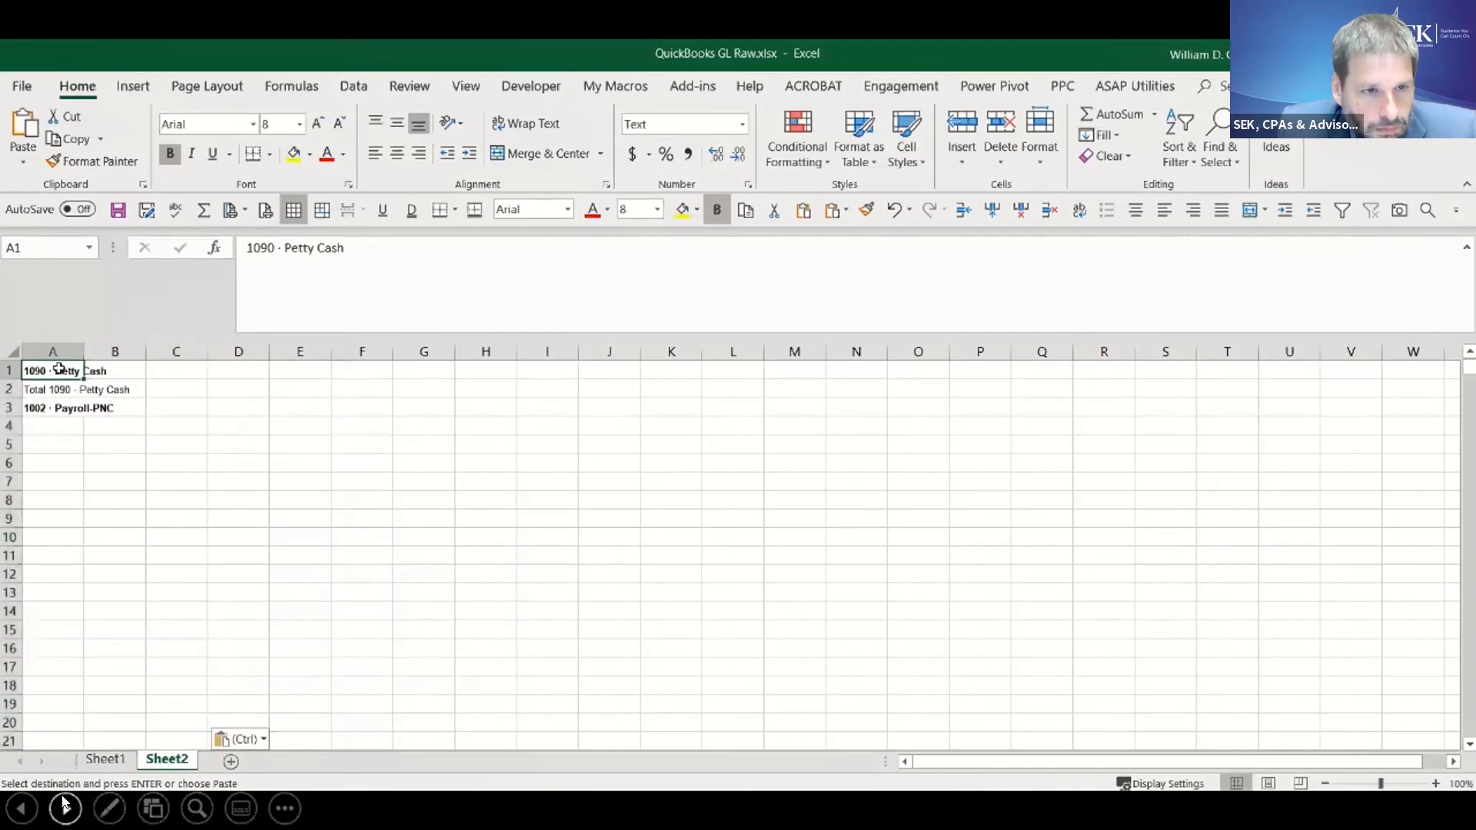
pyautogui.hotkey('ctrl', 'shift', 'Down')
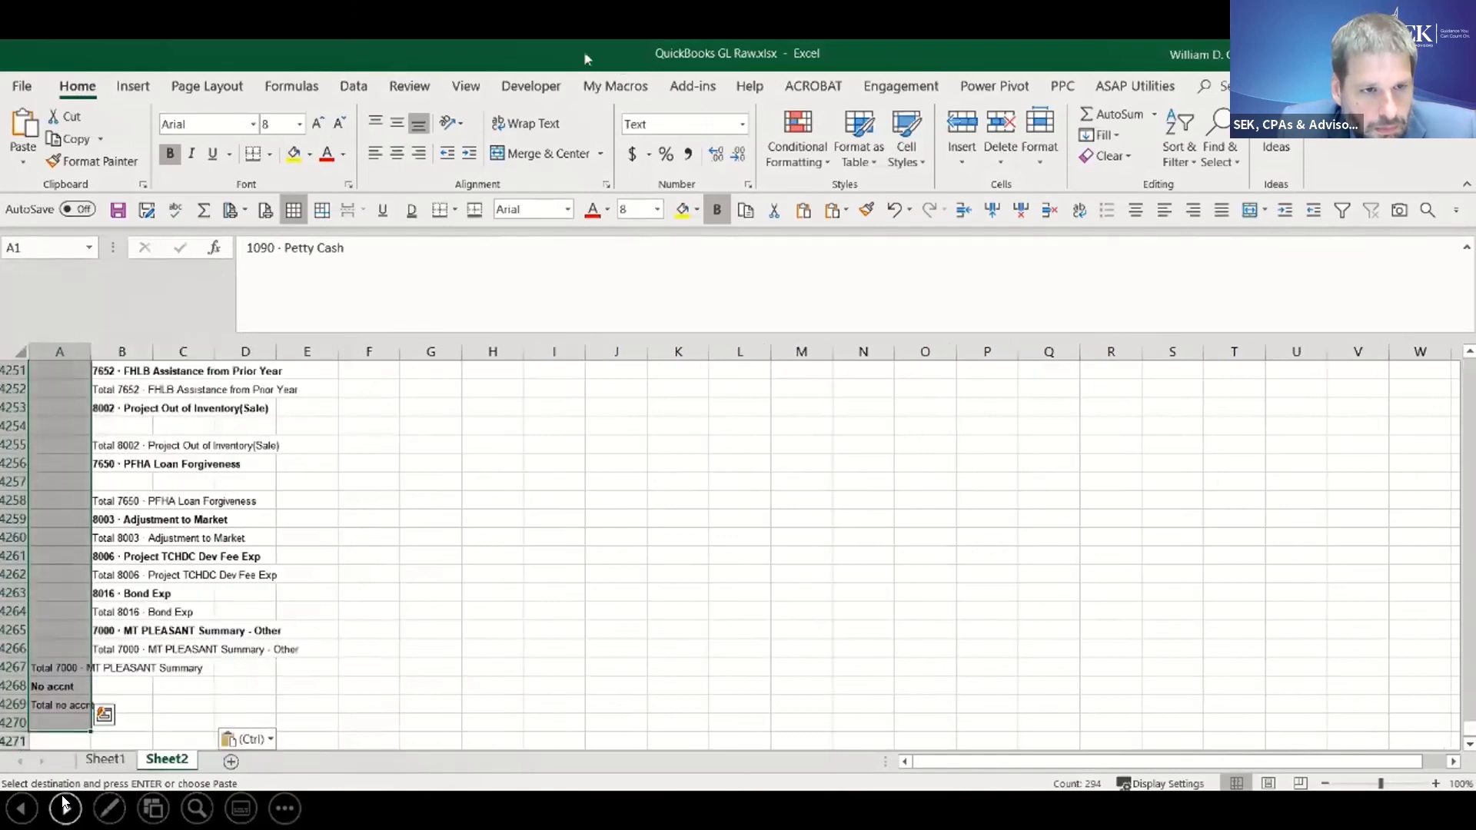
pyautogui.click(1219, 150)
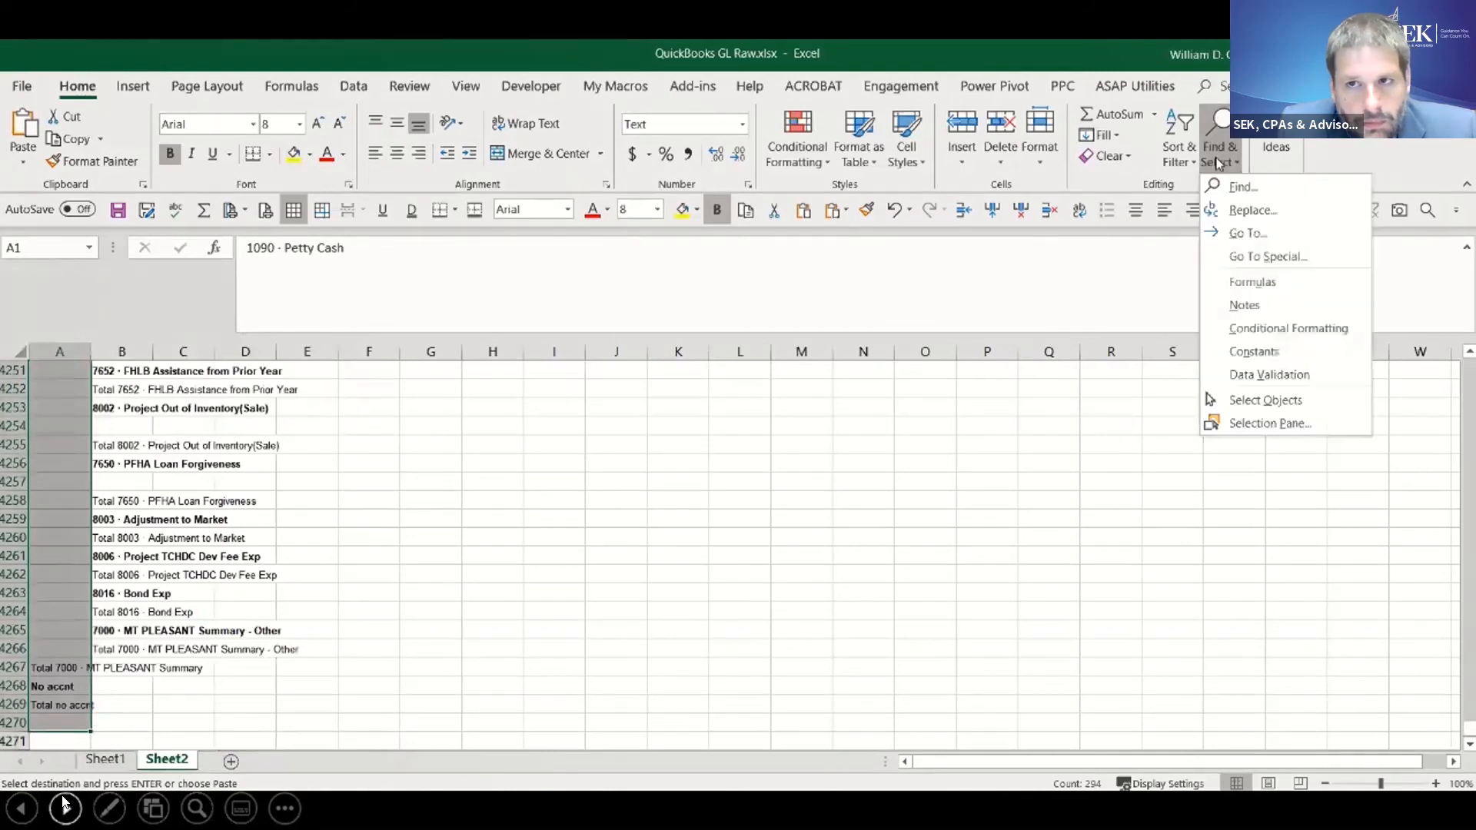
pyautogui.click(1244, 258)
pyautogui.click(798, 443)
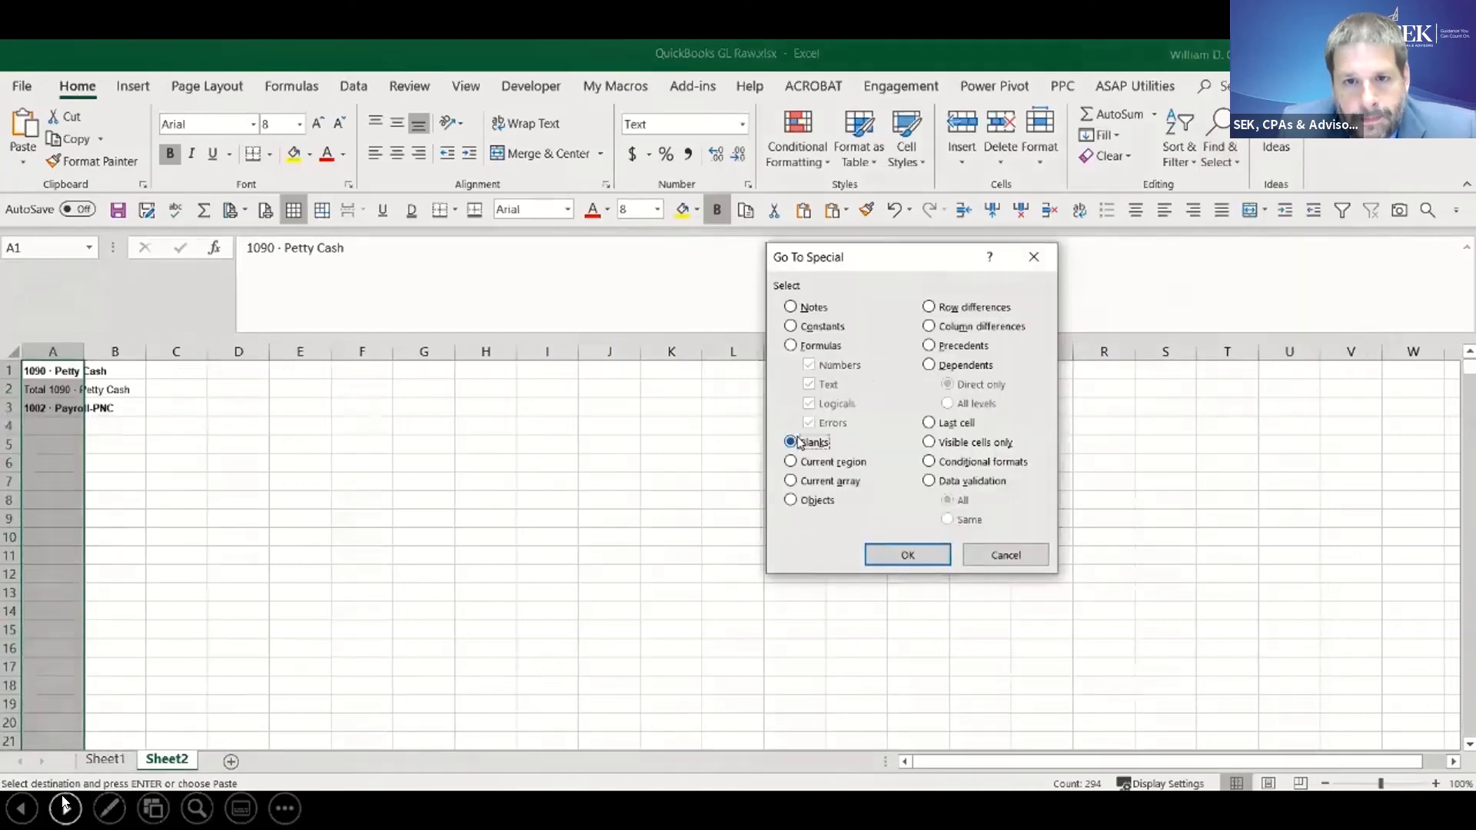
pyautogui.click(907, 553)
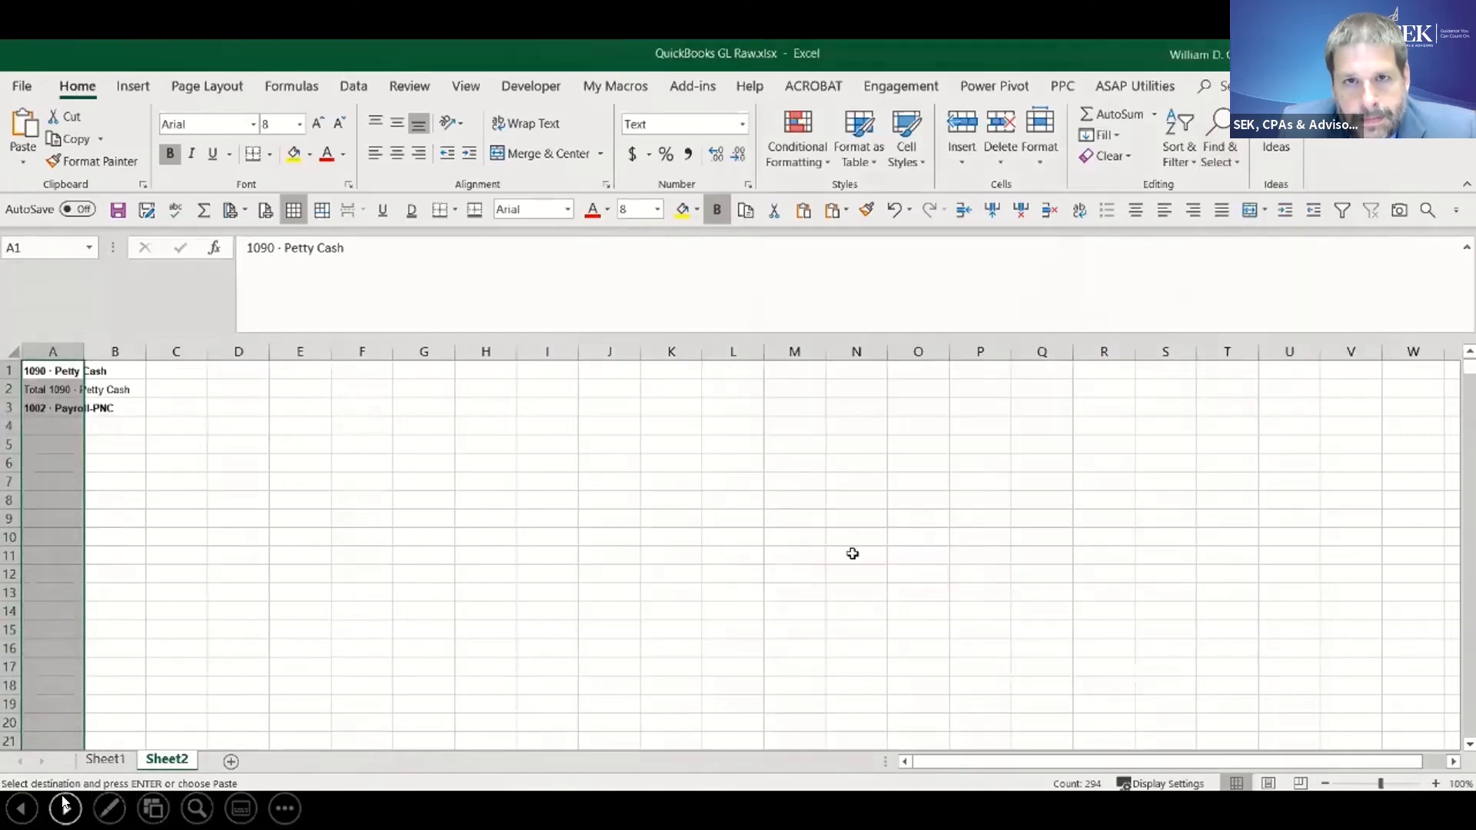
pyautogui.rightClick(53, 429)
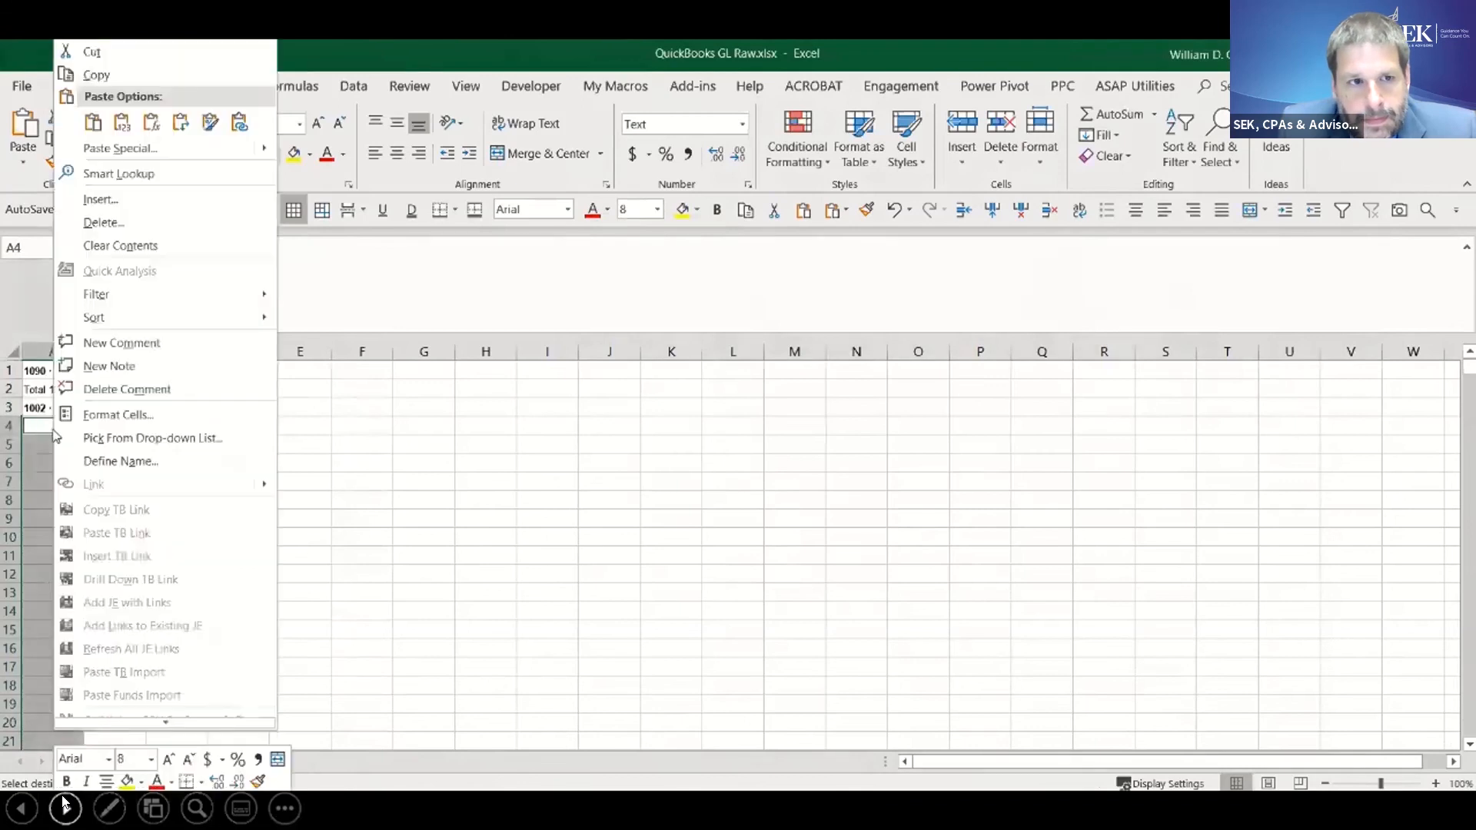
pyautogui.click(103, 222)
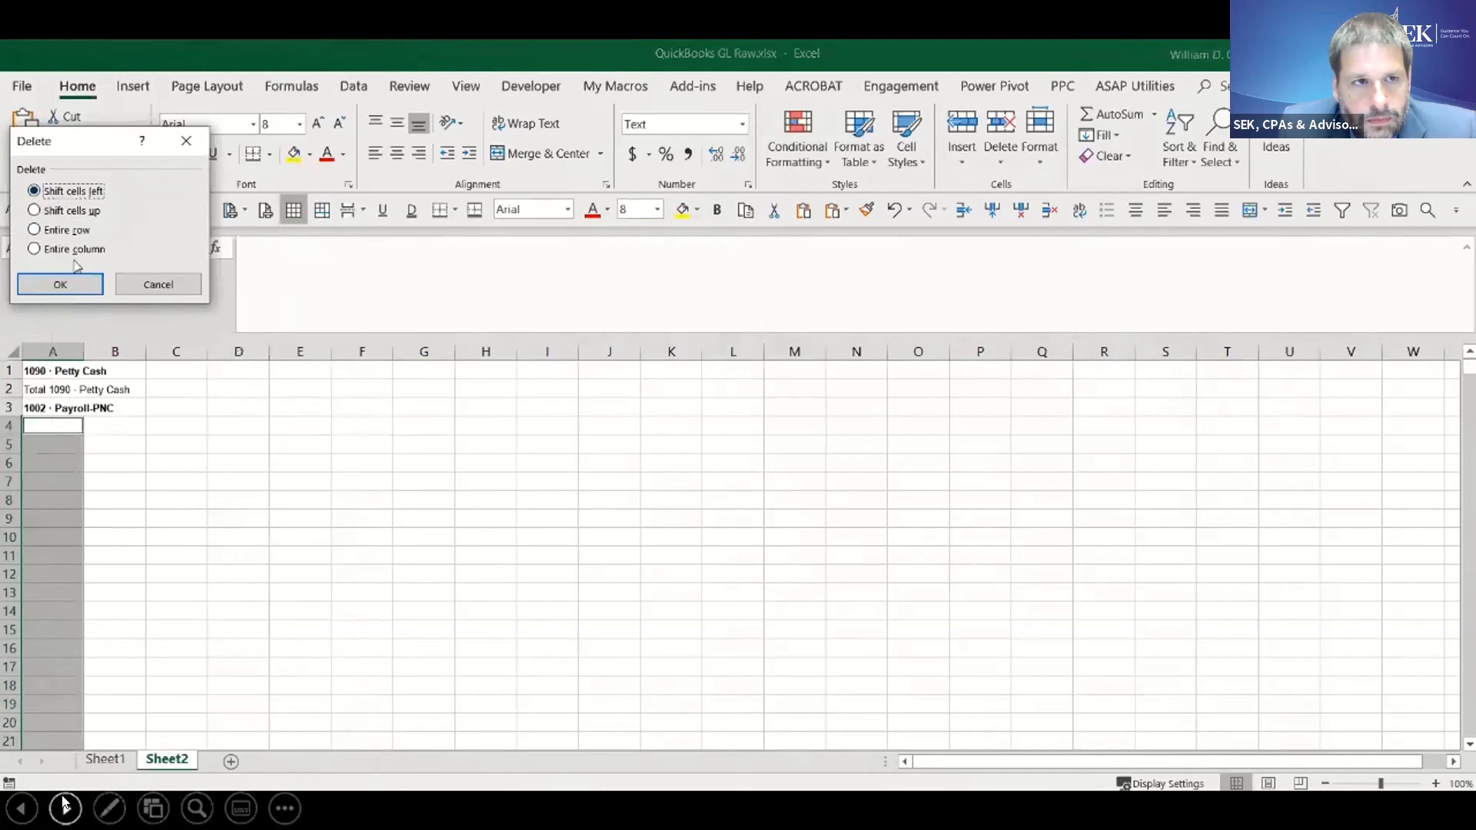
pyautogui.click(69, 284)
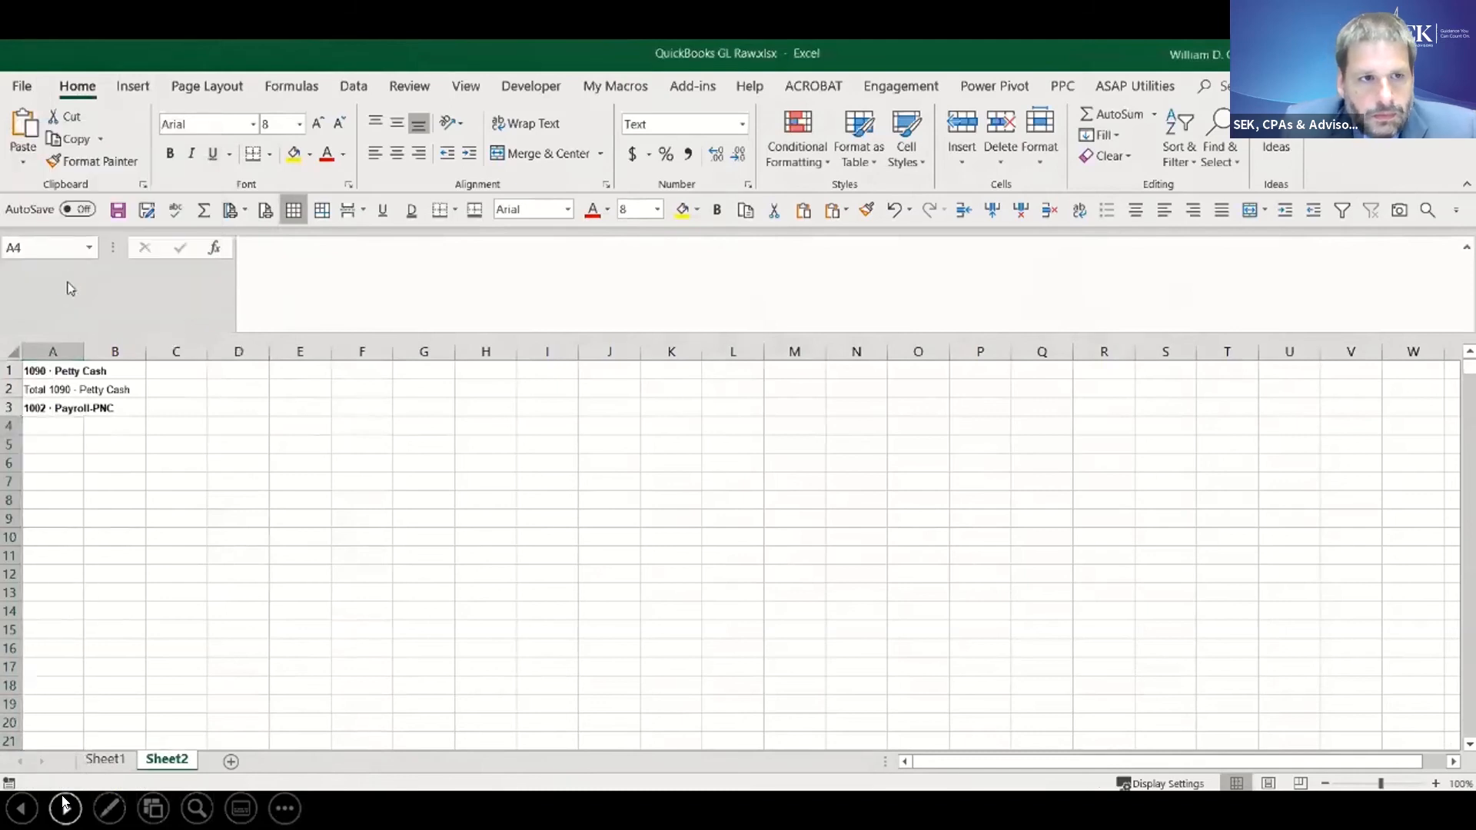
# - Check columns C and B of Sheet2 for account names that still sit outside column A
pyautogui.click(178, 350)
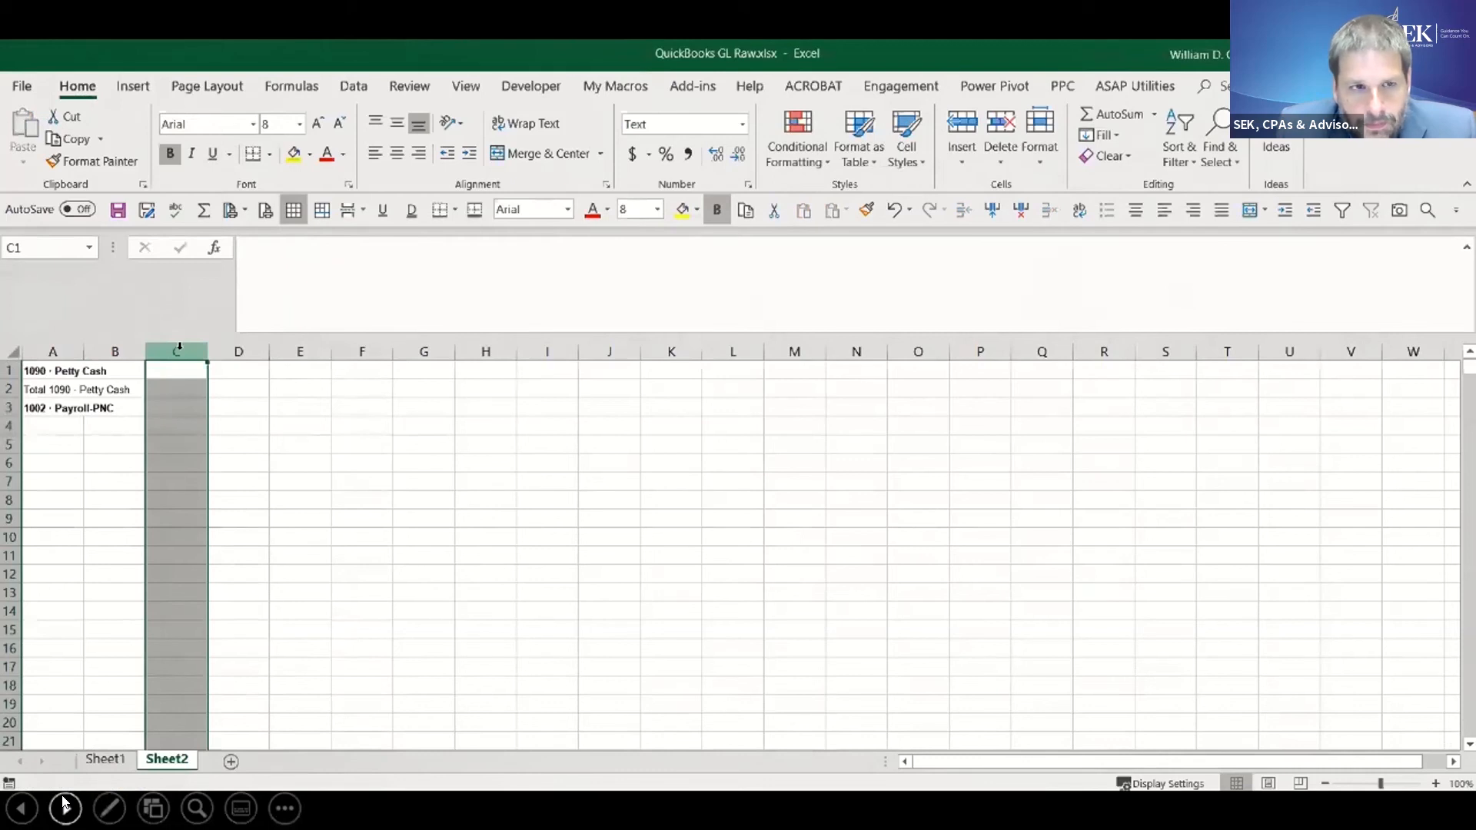
pyautogui.click(115, 350)
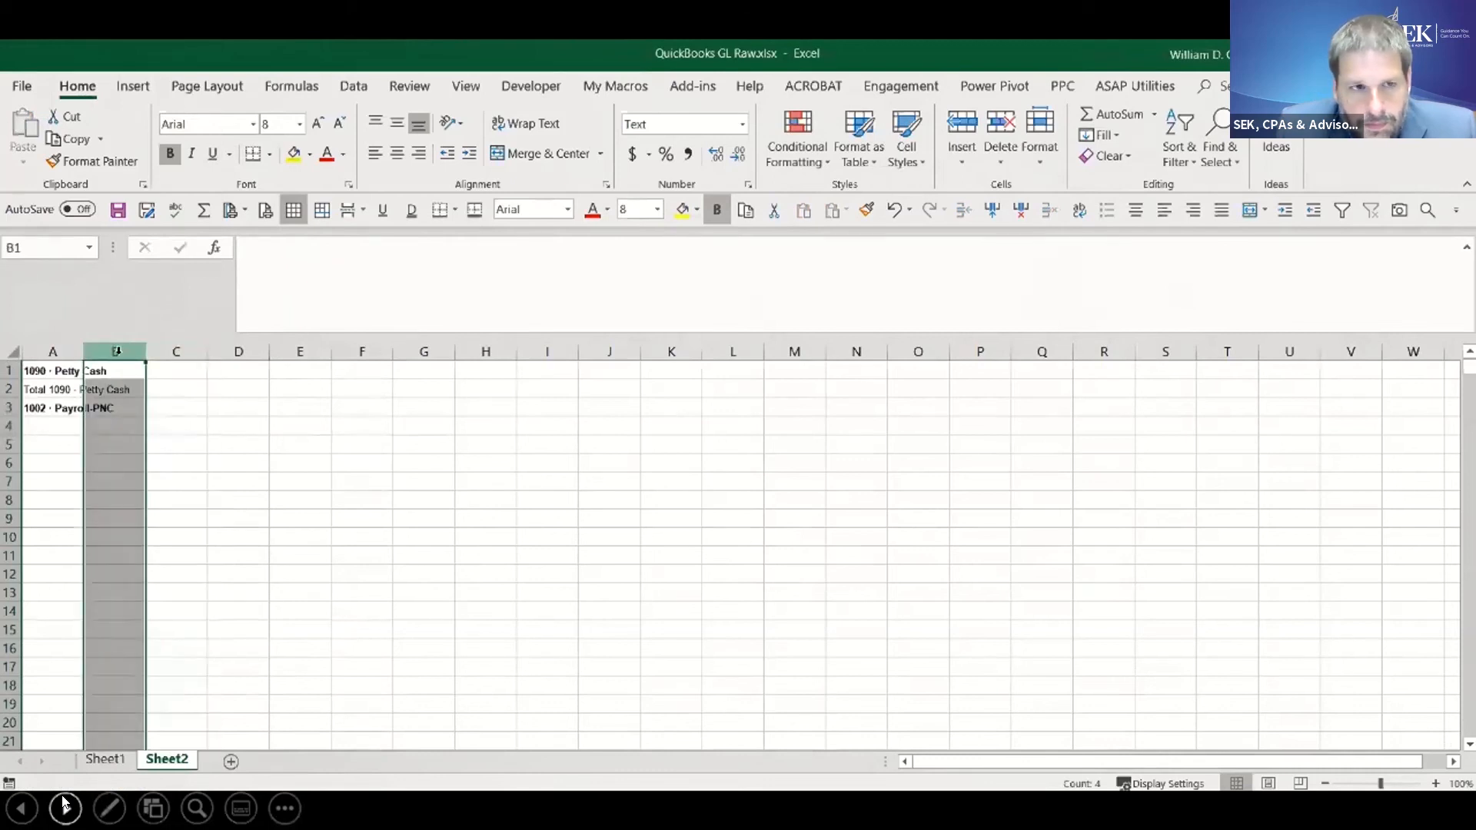
pyautogui.click(53, 350)
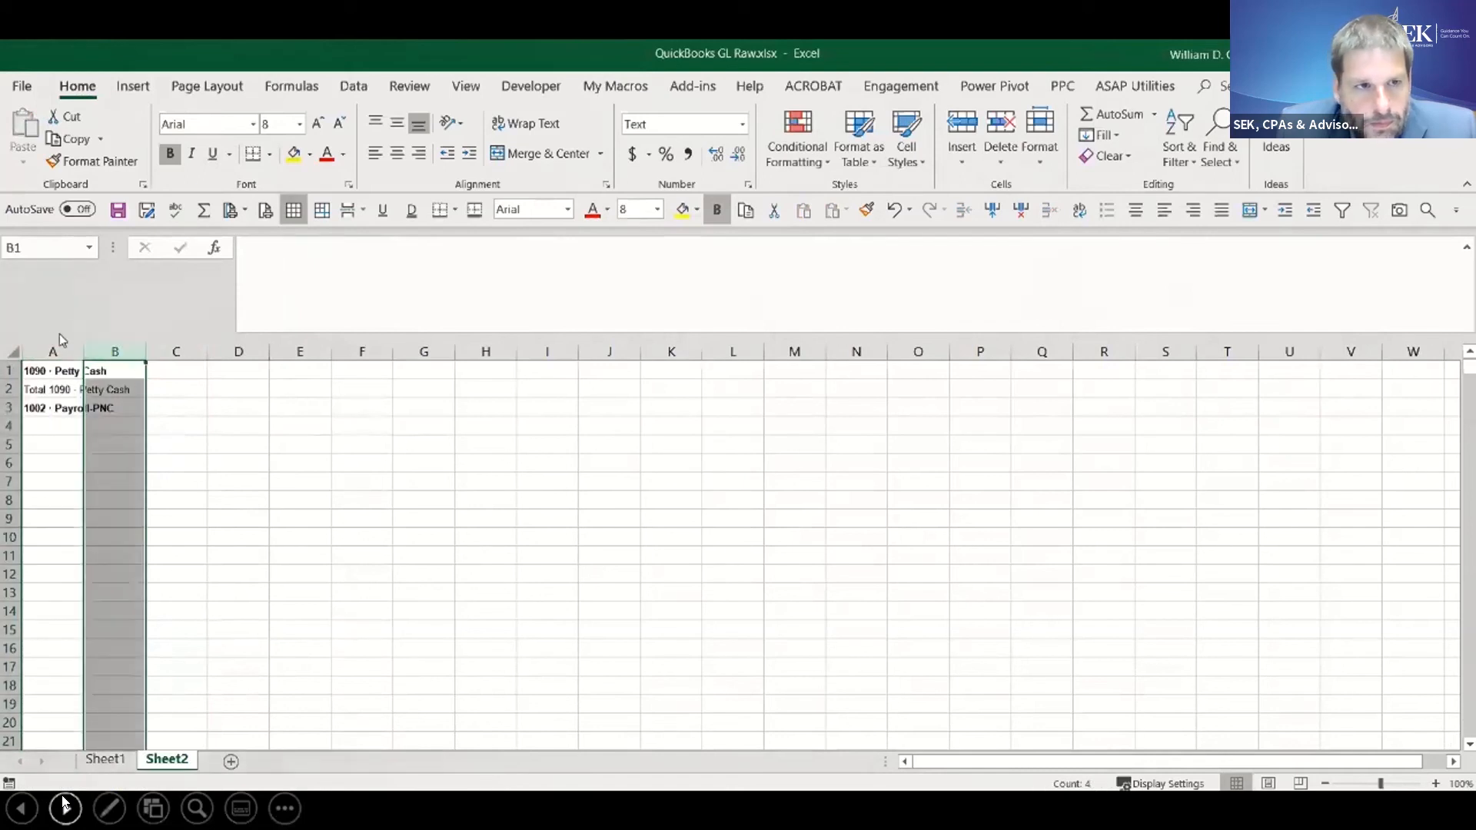
# - Delete the remaining blank cells in column A with cells shifted left again, and check column B for leftovers
pyautogui.click(49, 373)
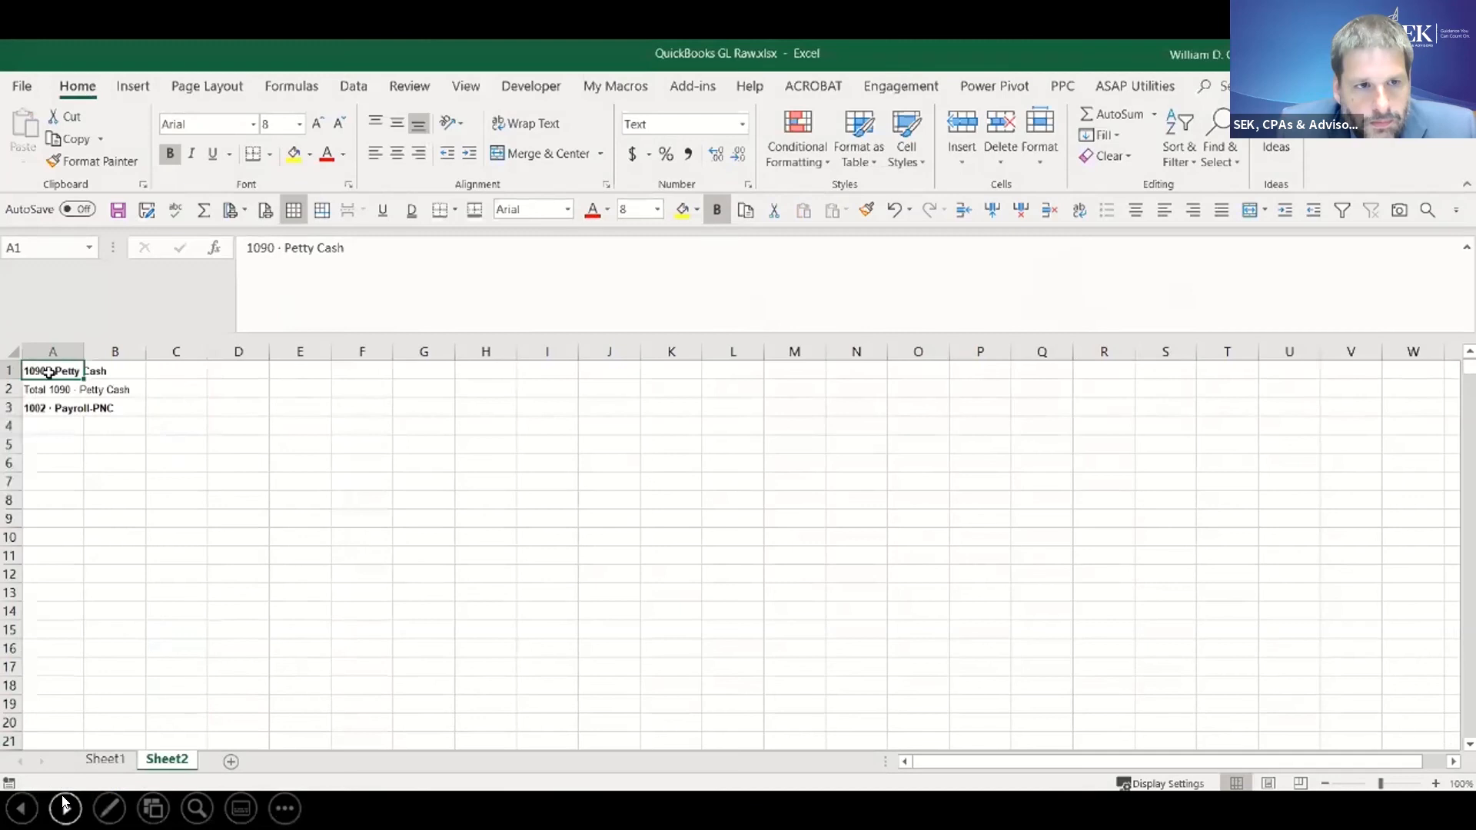
pyautogui.hotkey('ctrl', 'shift', 'End')
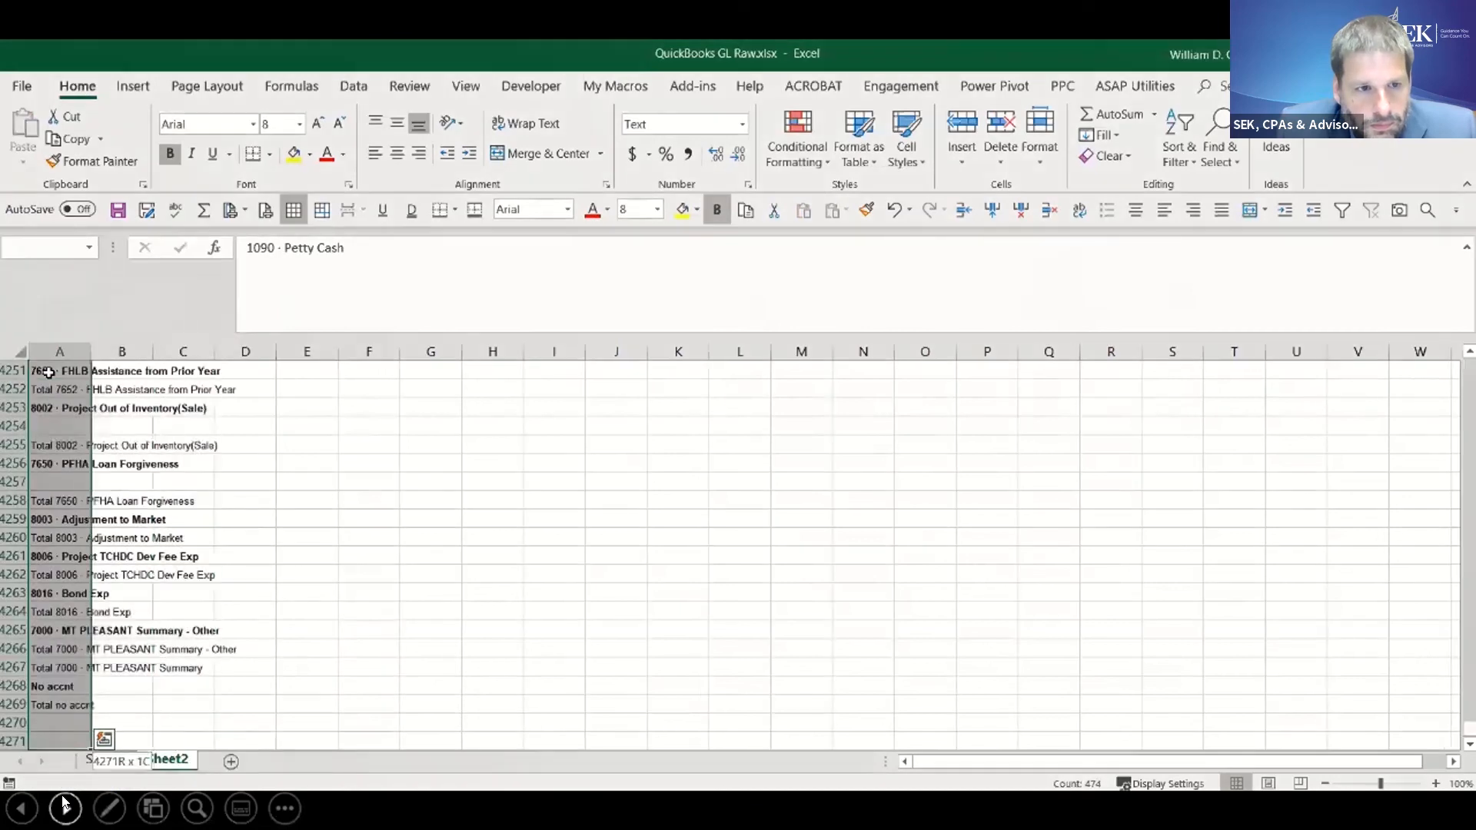
pyautogui.click(1220, 154)
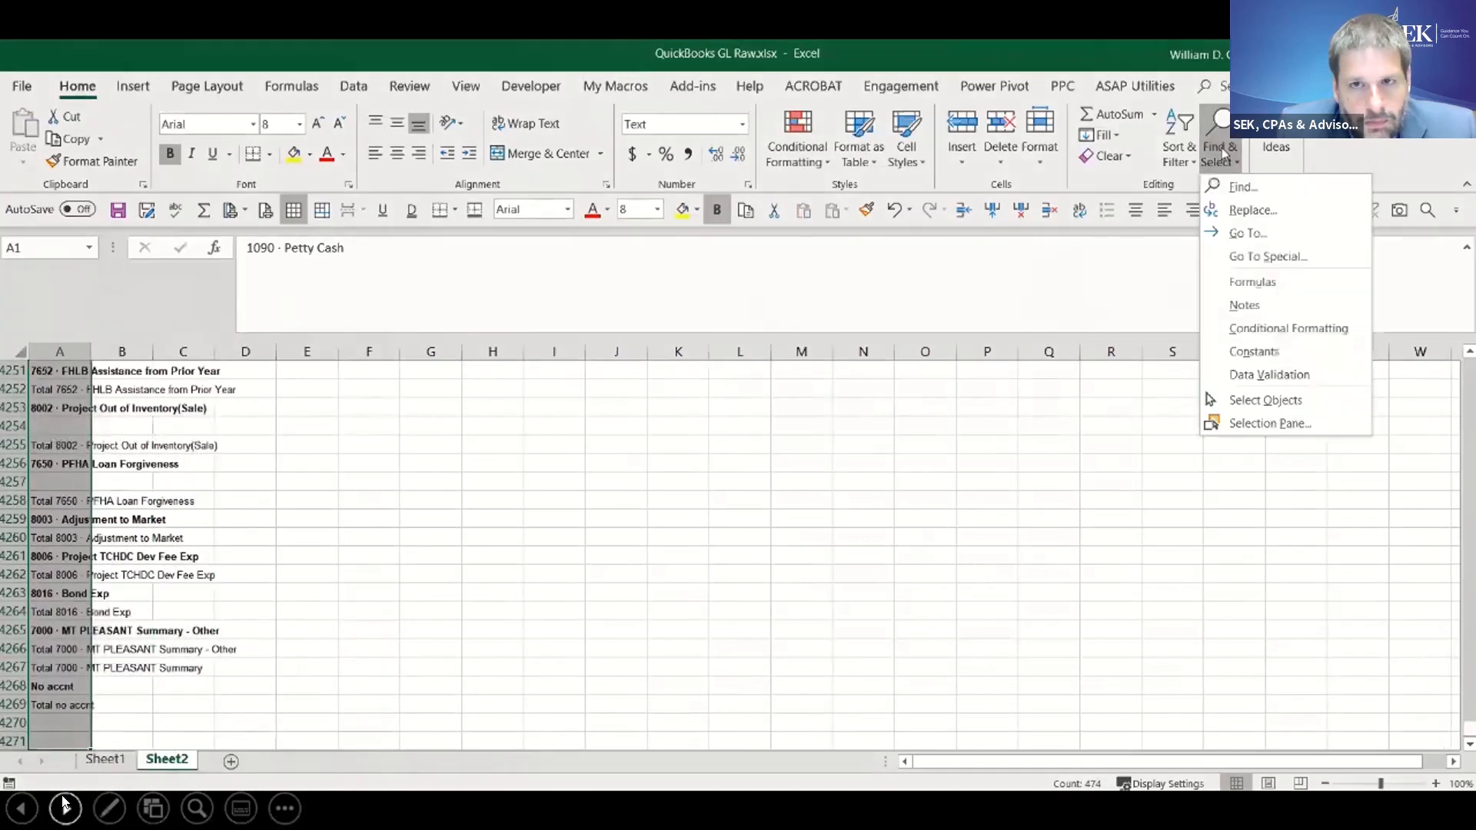
pyautogui.click(1260, 256)
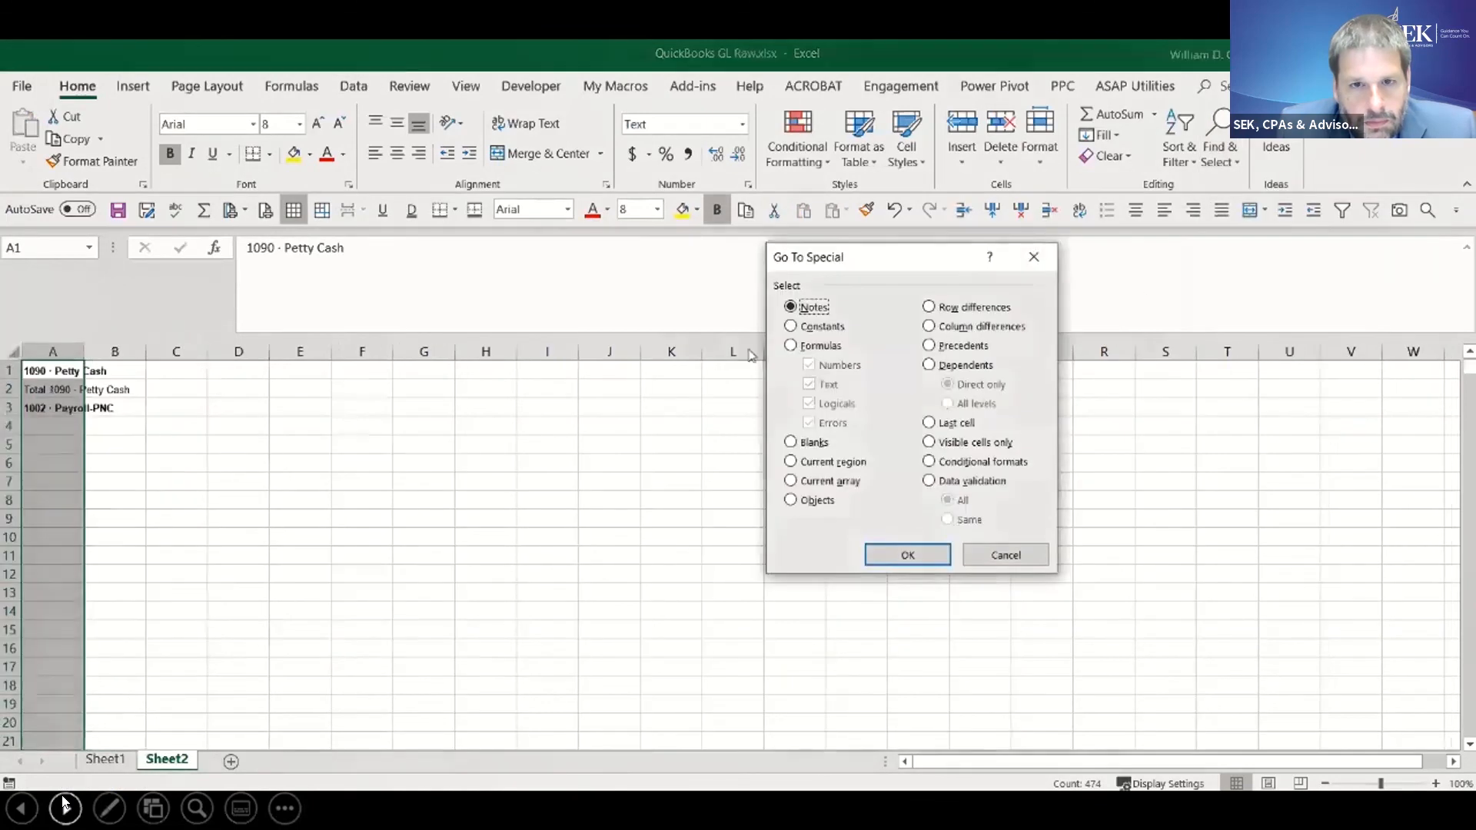
pyautogui.click(813, 441)
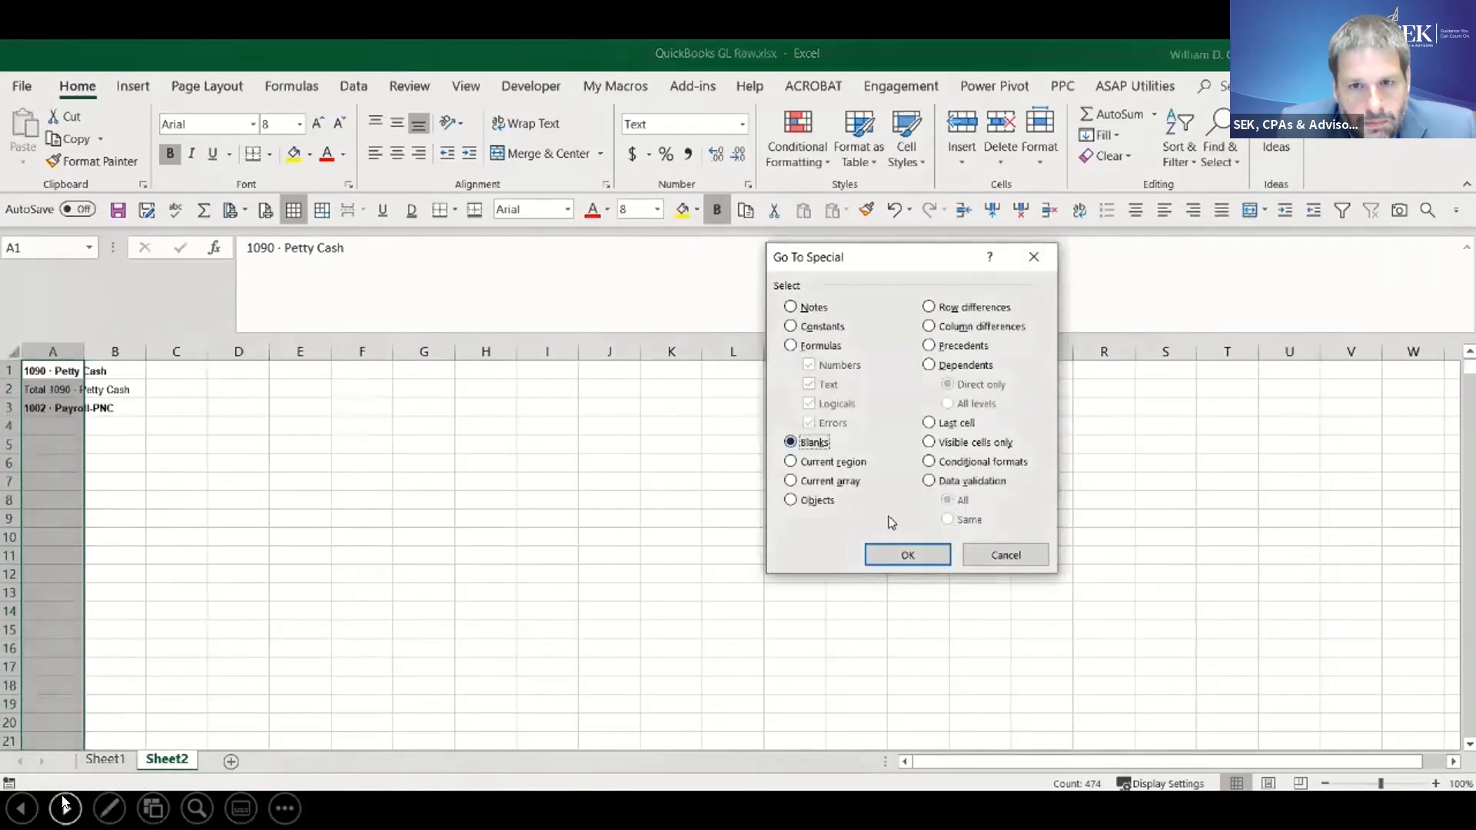
pyautogui.click(907, 554)
pyautogui.rightClick(50, 439)
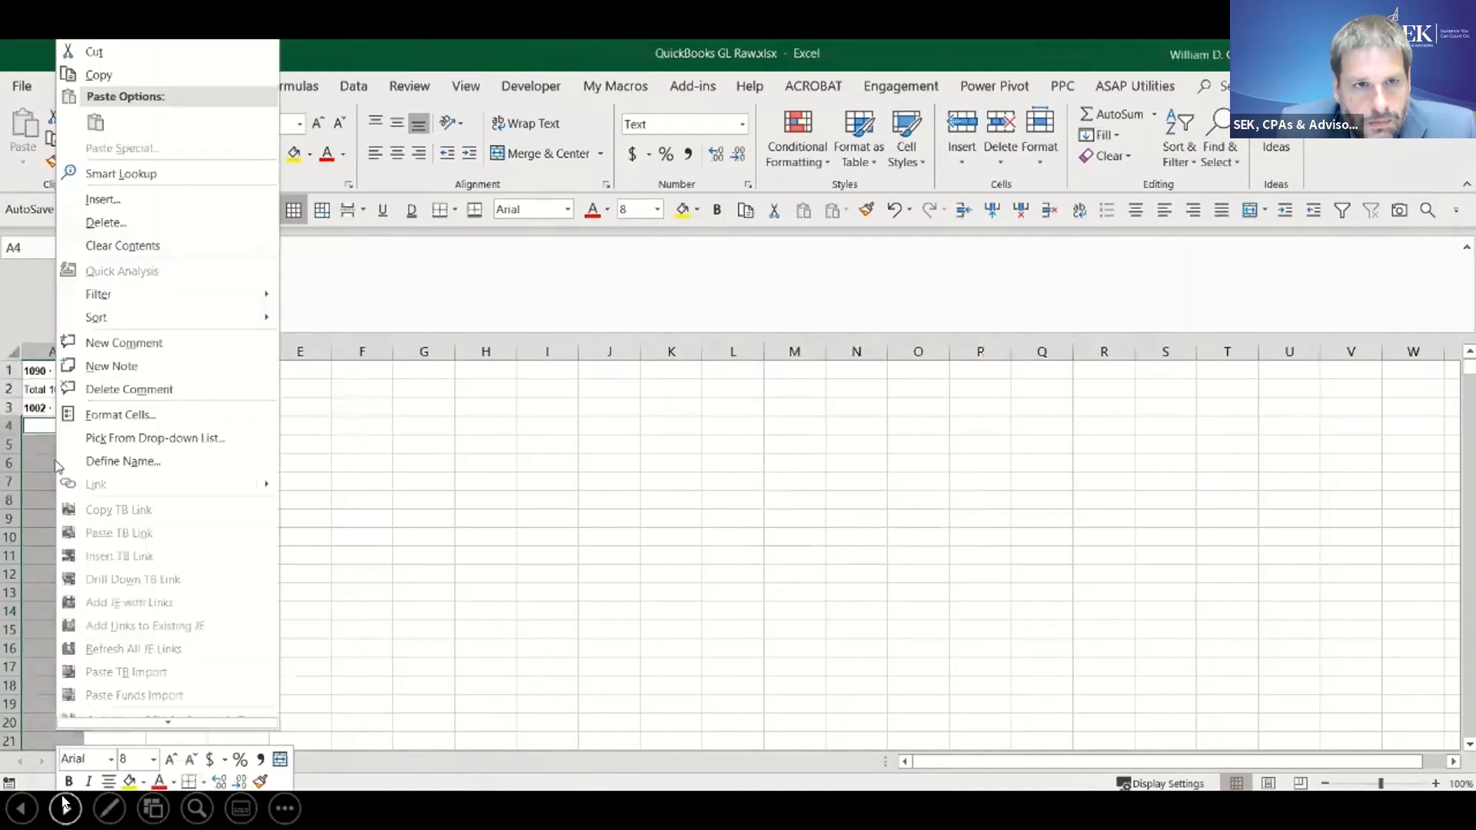
pyautogui.click(105, 222)
pyautogui.click(66, 179)
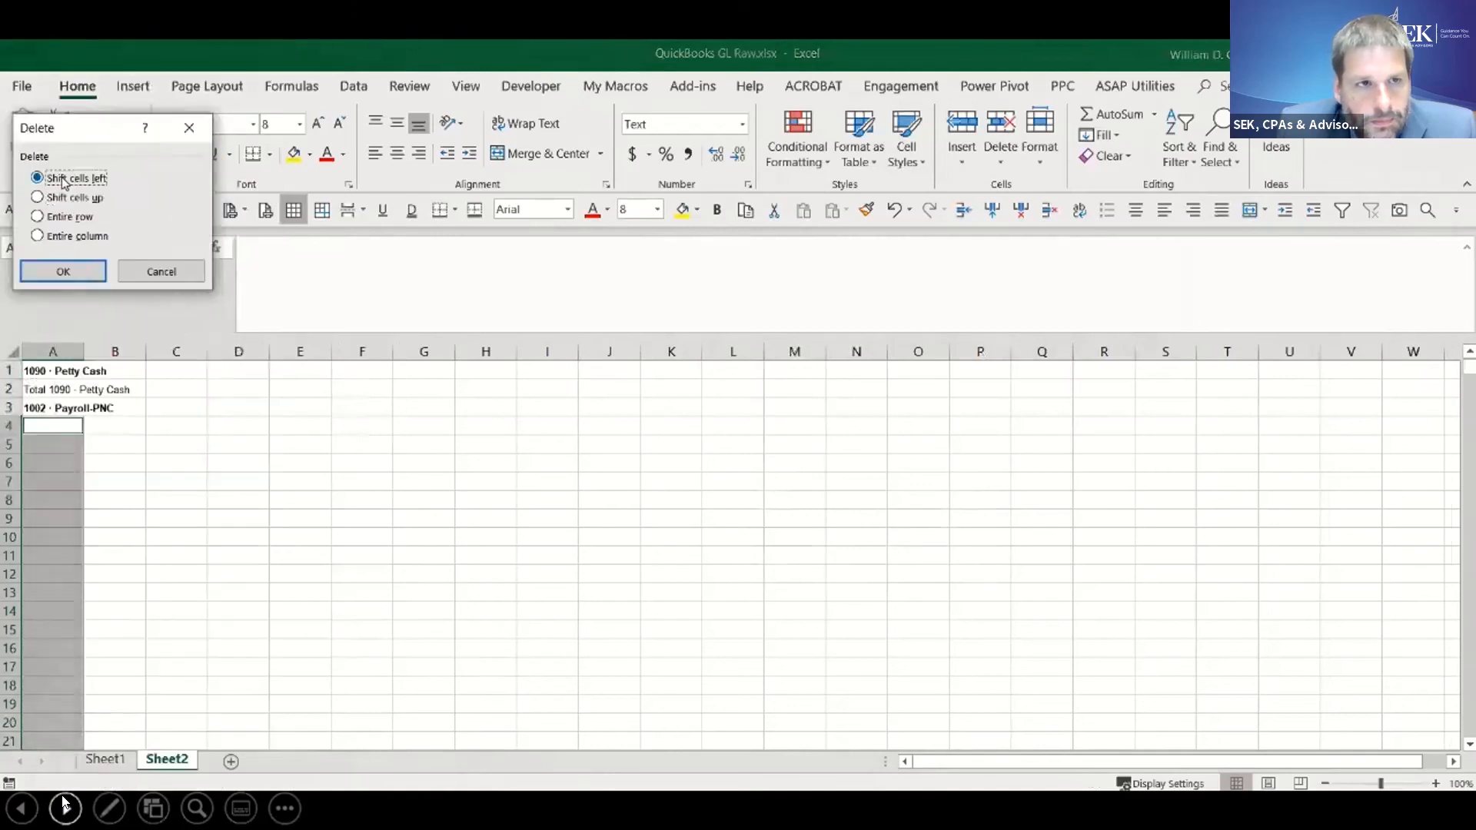
pyautogui.click(74, 269)
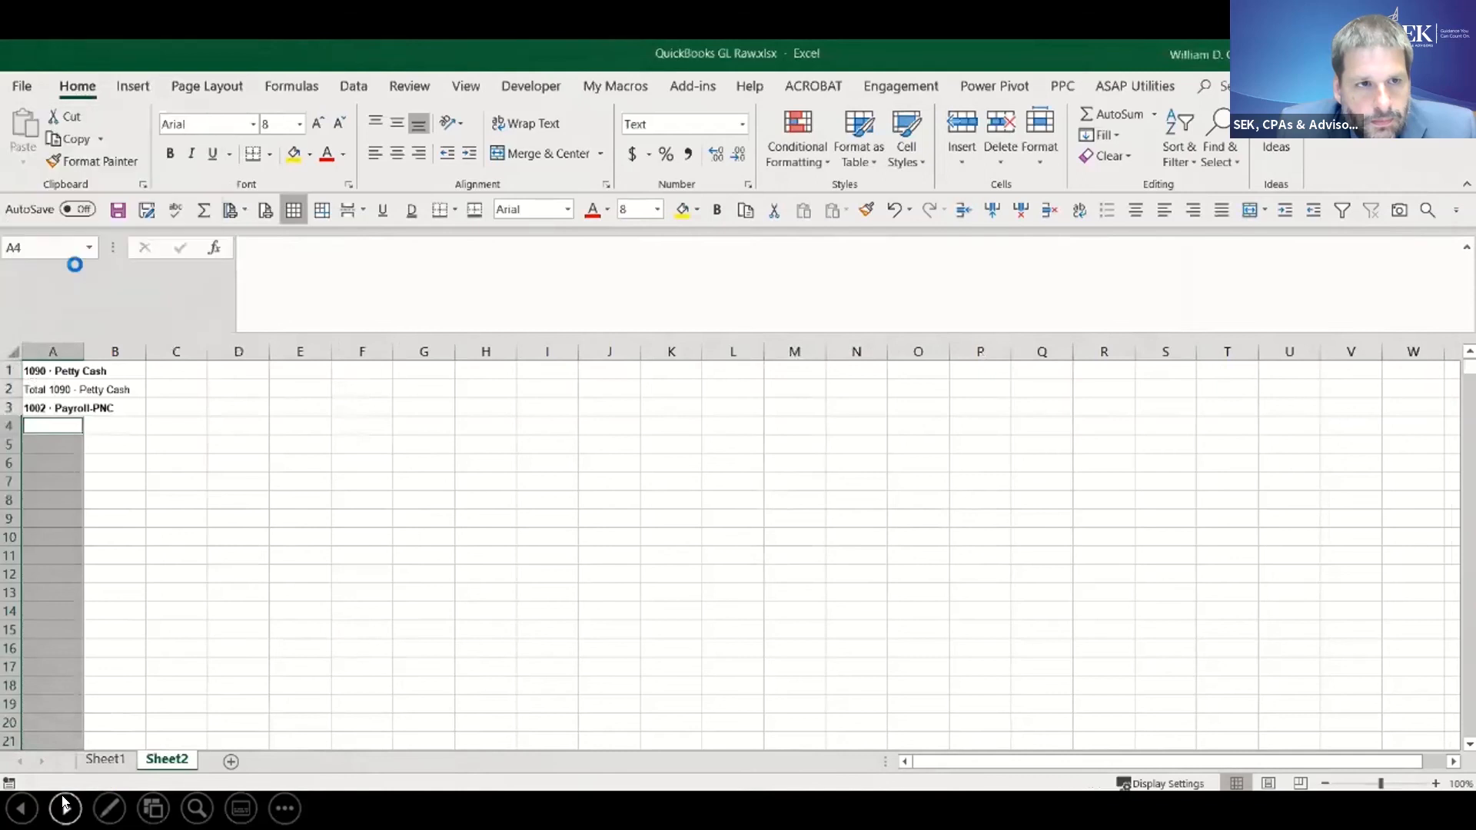
pyautogui.click(116, 352)
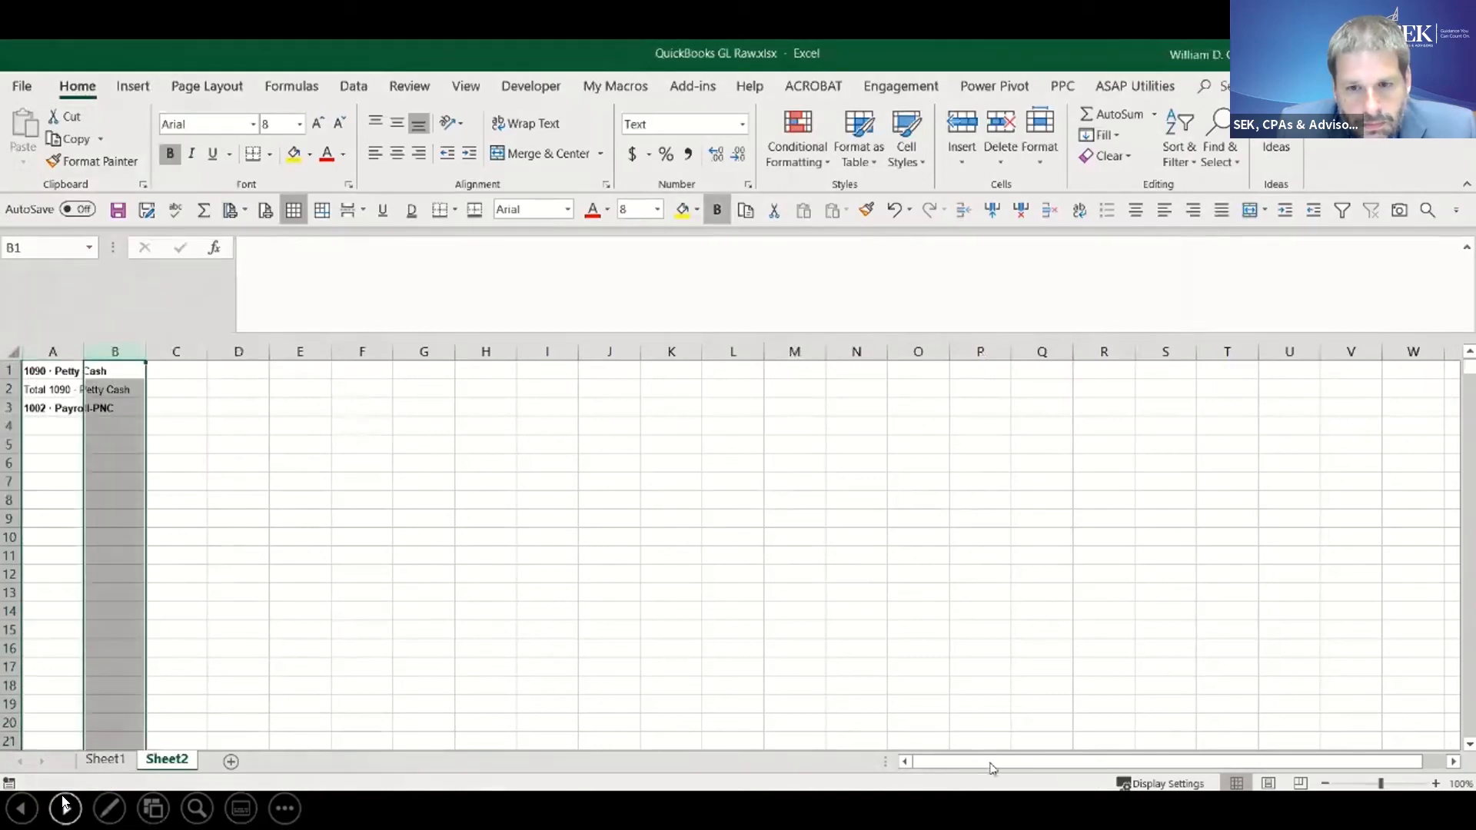
pyautogui.click(52, 351)
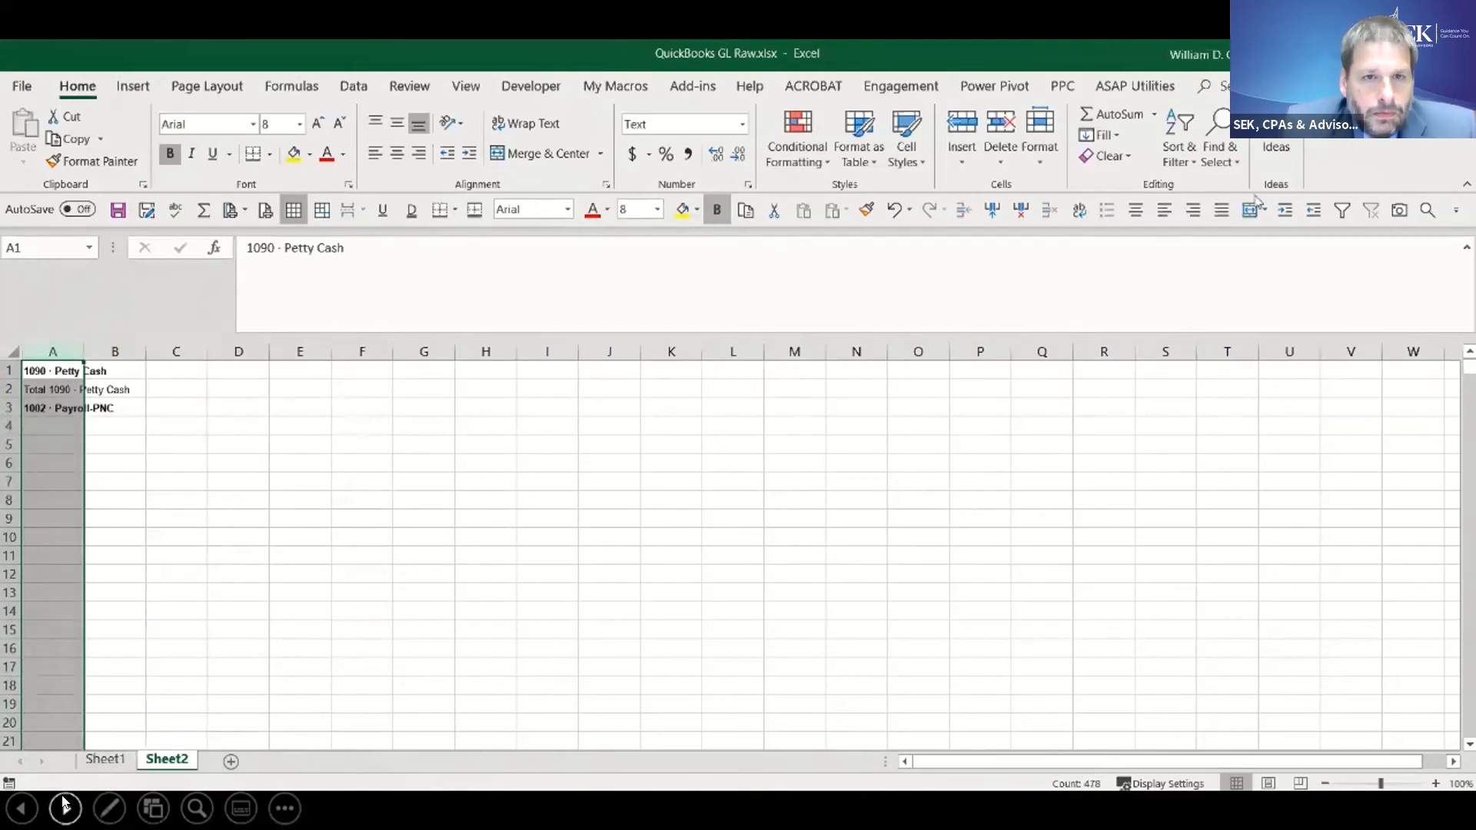
# - Select the blank cells in column A from A1 to the end of the data and set their number format to General
pyautogui.click(40, 373)
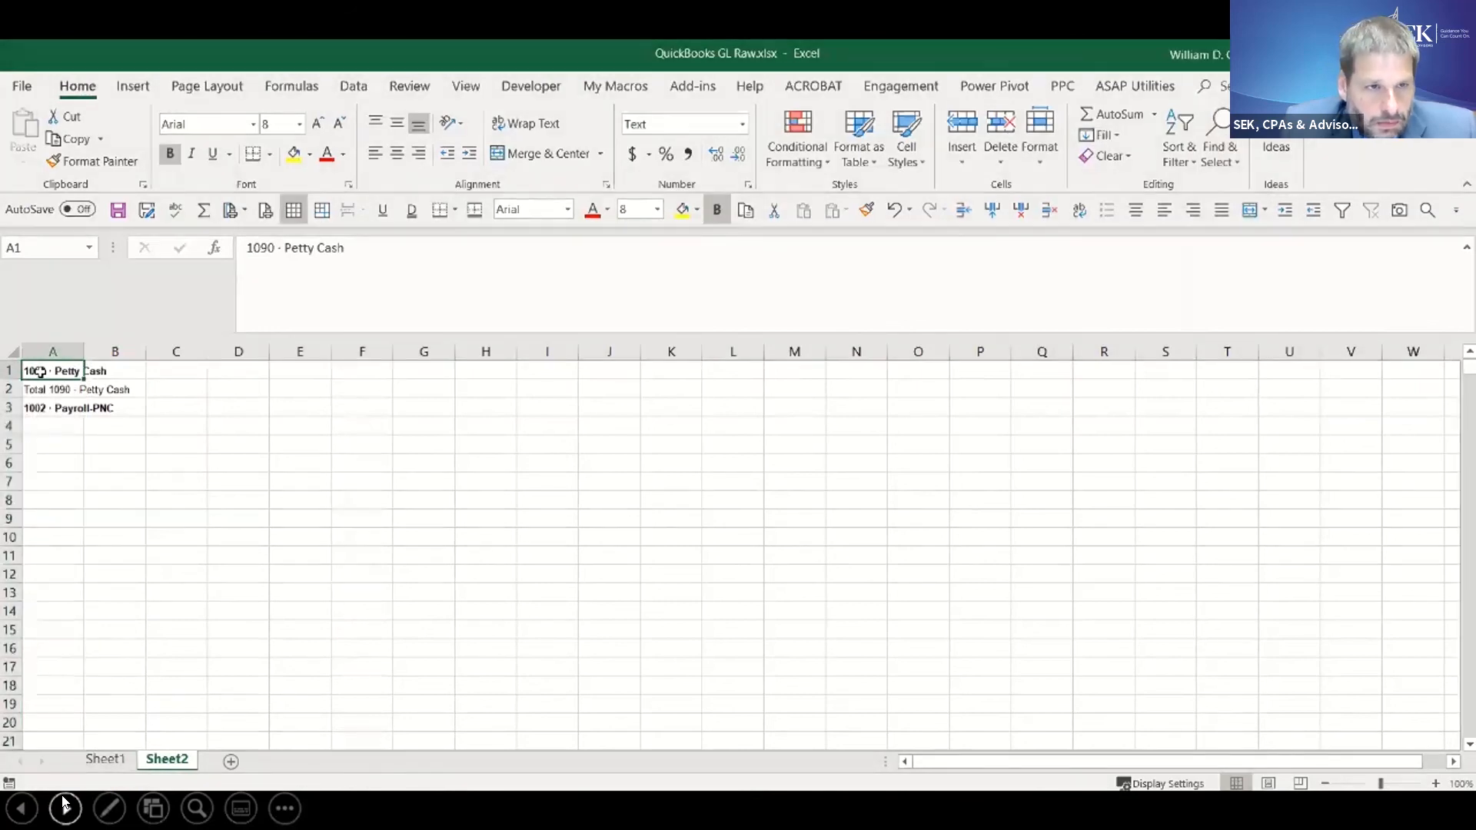
pyautogui.hotkey('ctrl', 'shift', 'End')
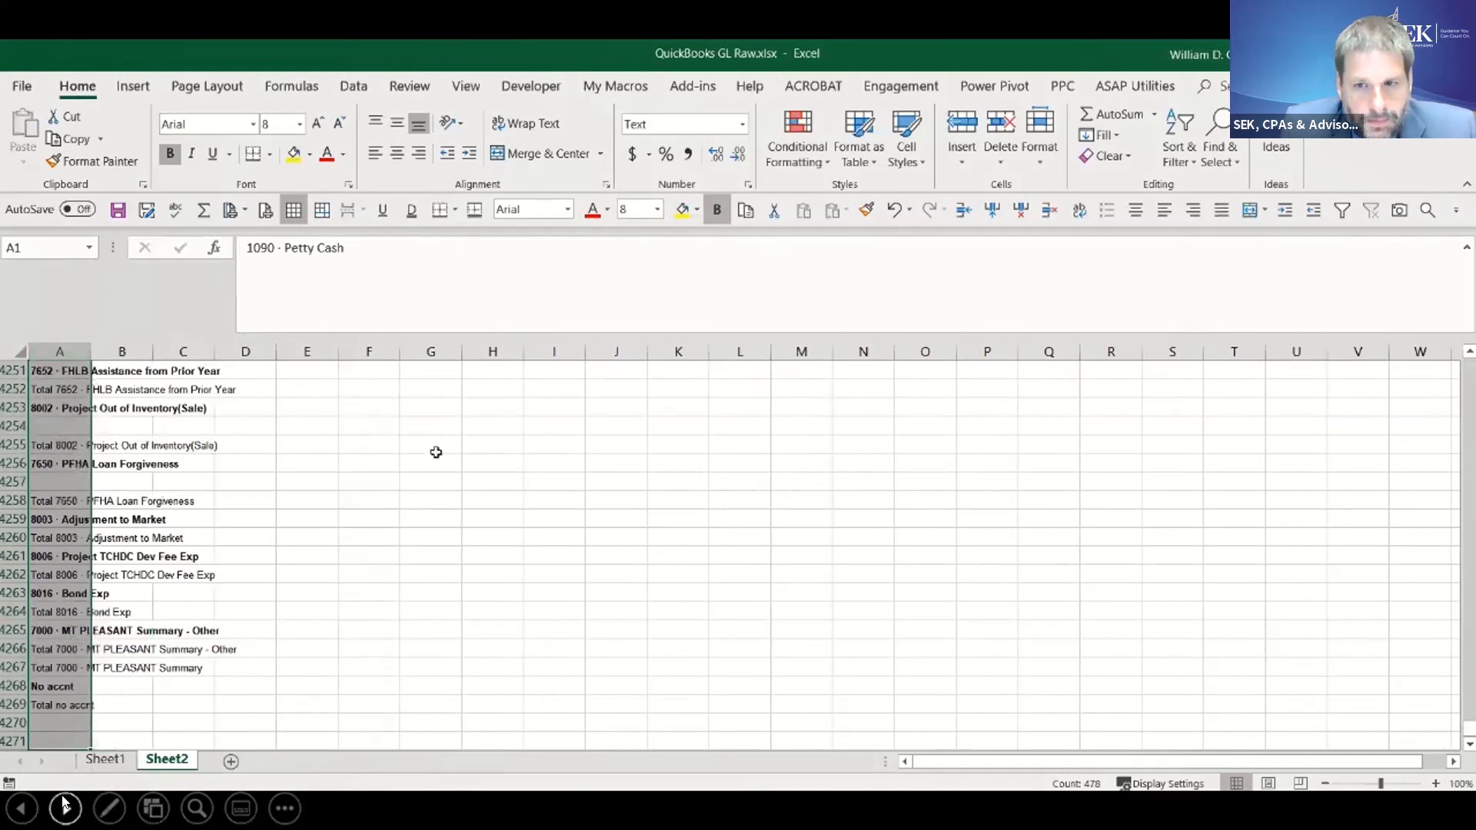
pyautogui.click(1232, 166)
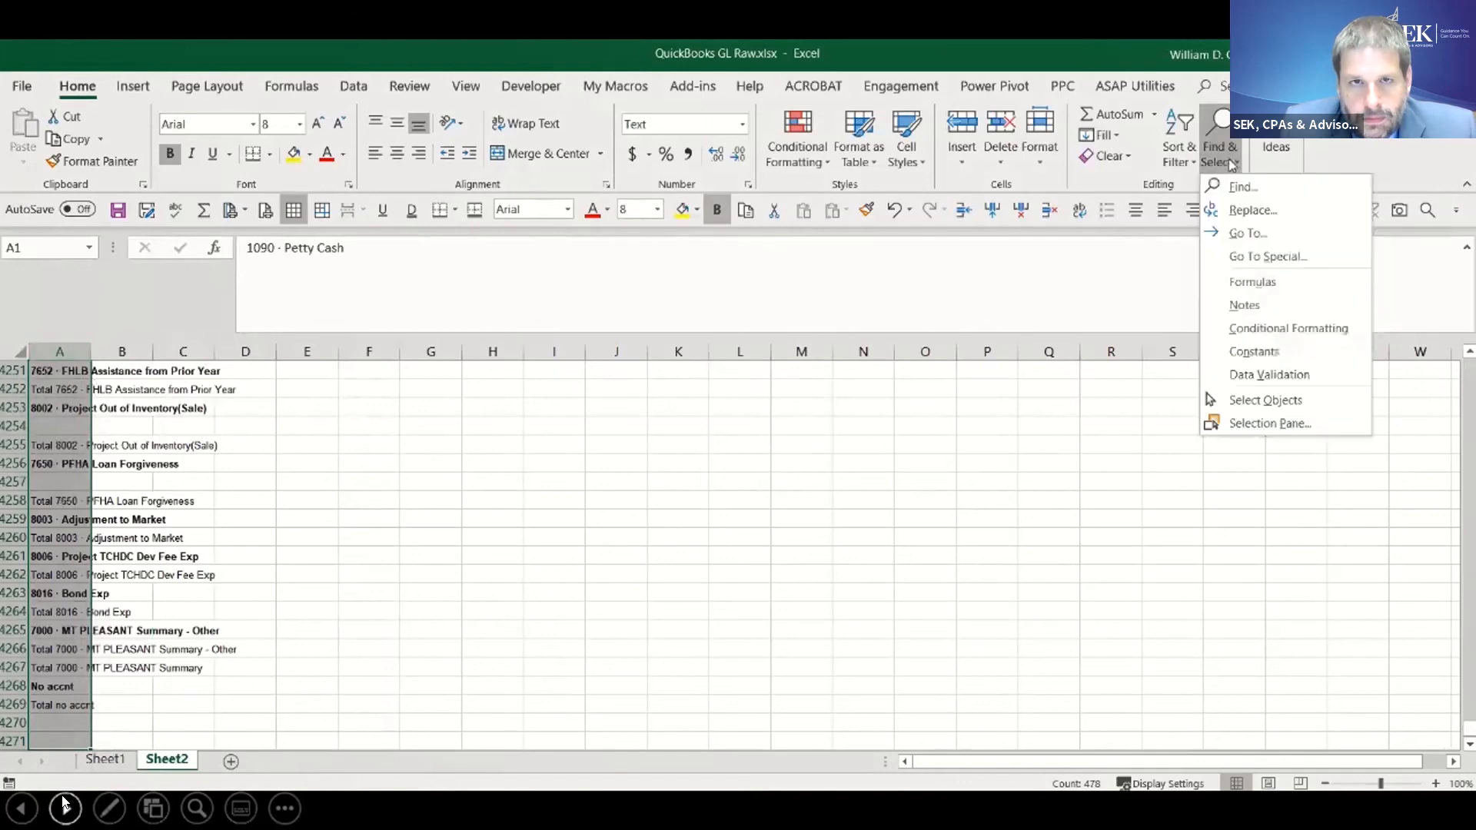
pyautogui.click(1255, 247)
pyautogui.click(808, 444)
pyautogui.click(900, 550)
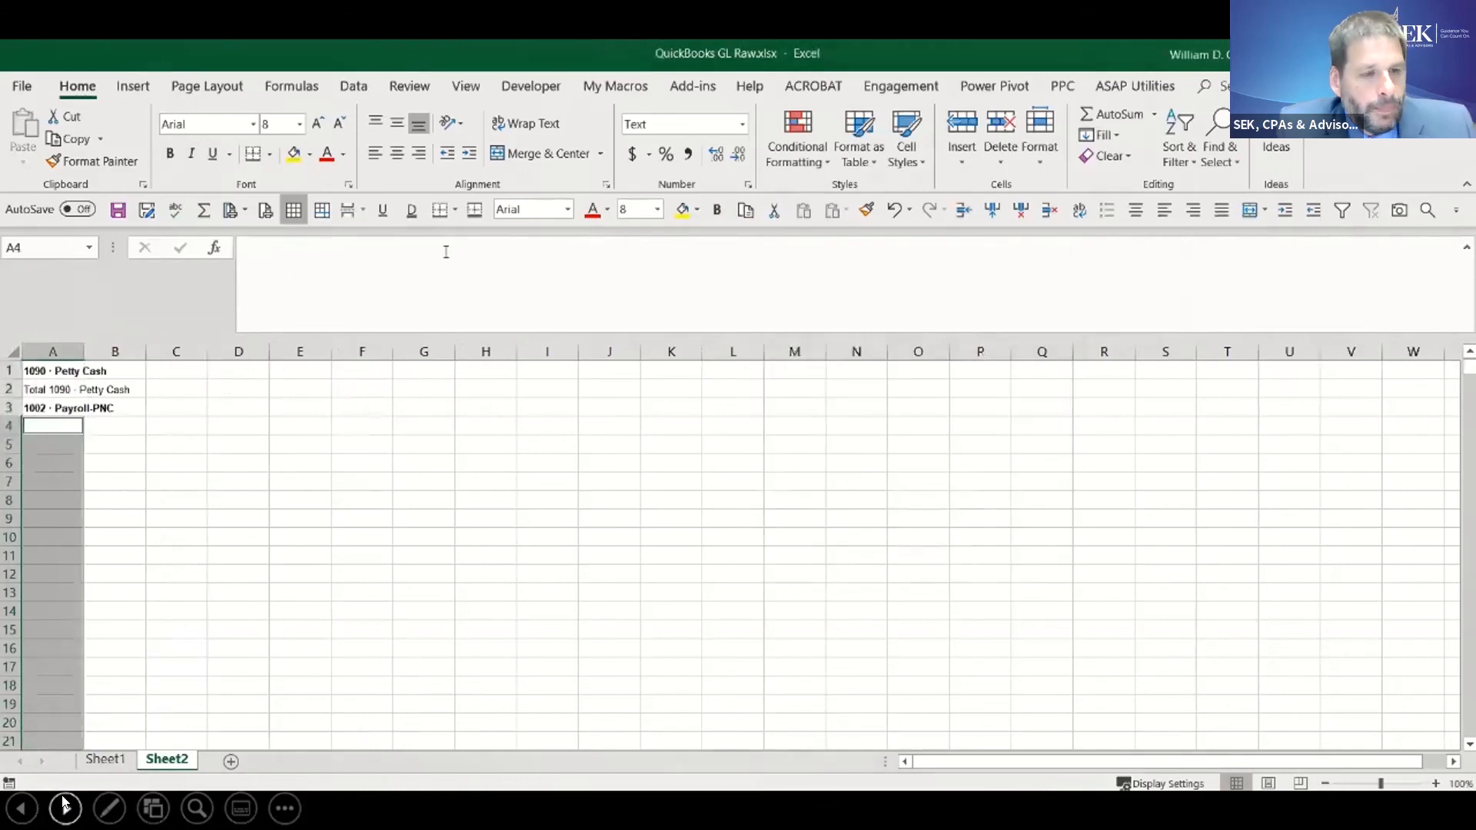
pyautogui.click(742, 124)
pyautogui.click(725, 171)
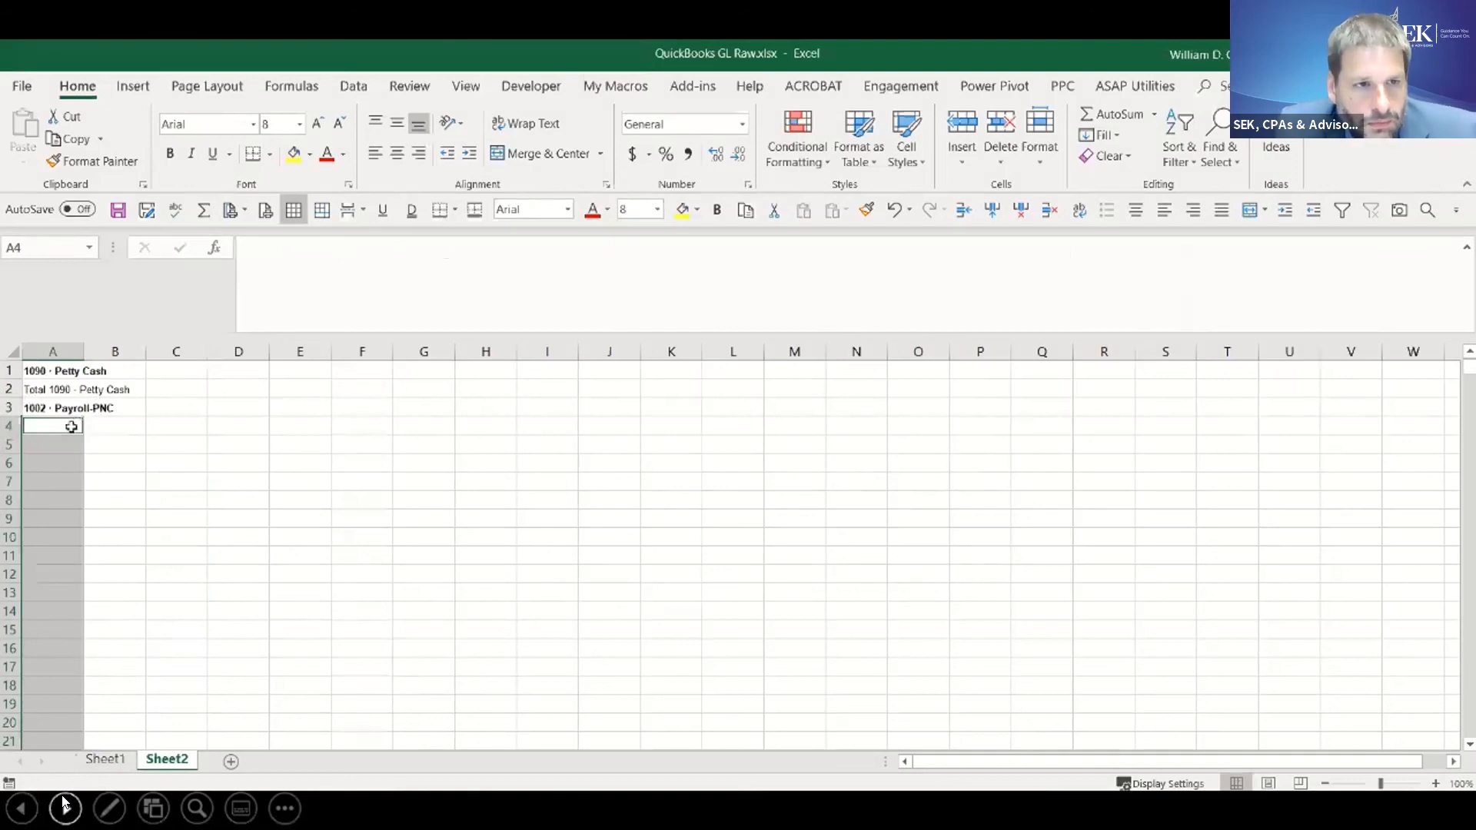
# - Fill all selected blank cells in column A with the relative formula =A3 from A4 and check the filled account names further down
pyautogui.write('=')
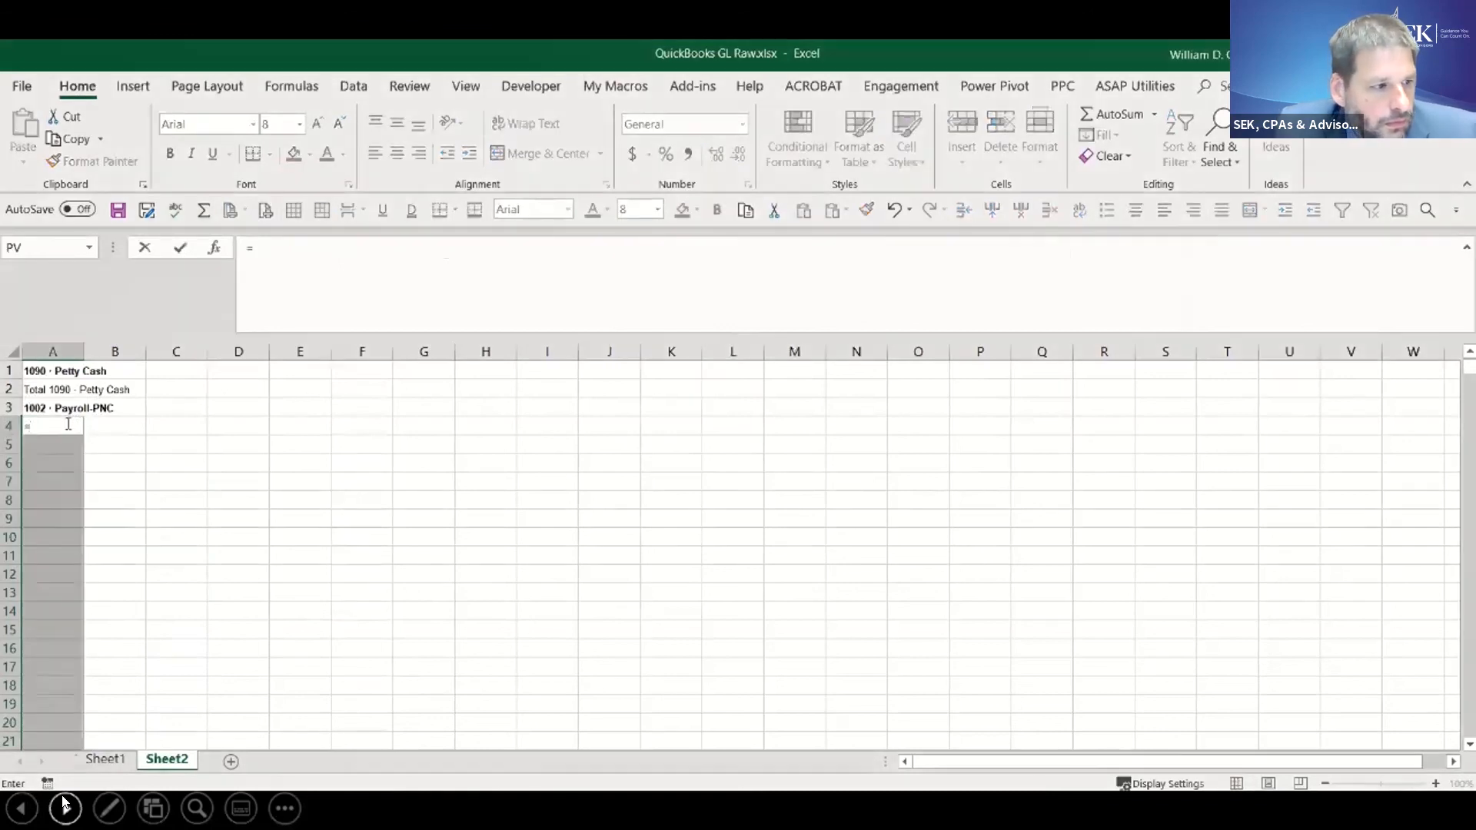
pyautogui.click(52, 407)
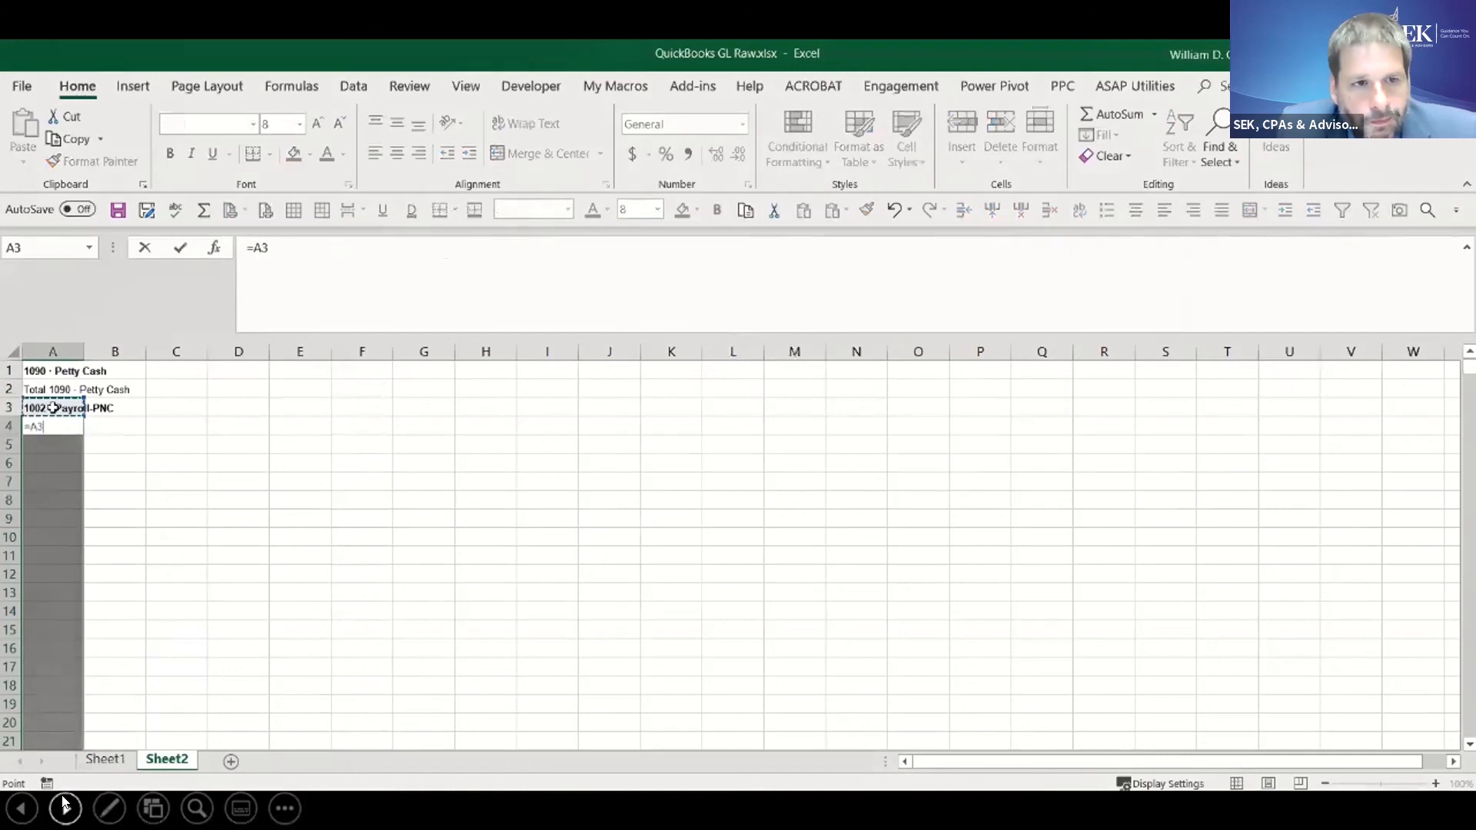
pyautogui.hotkey('ctrl', 'Return')
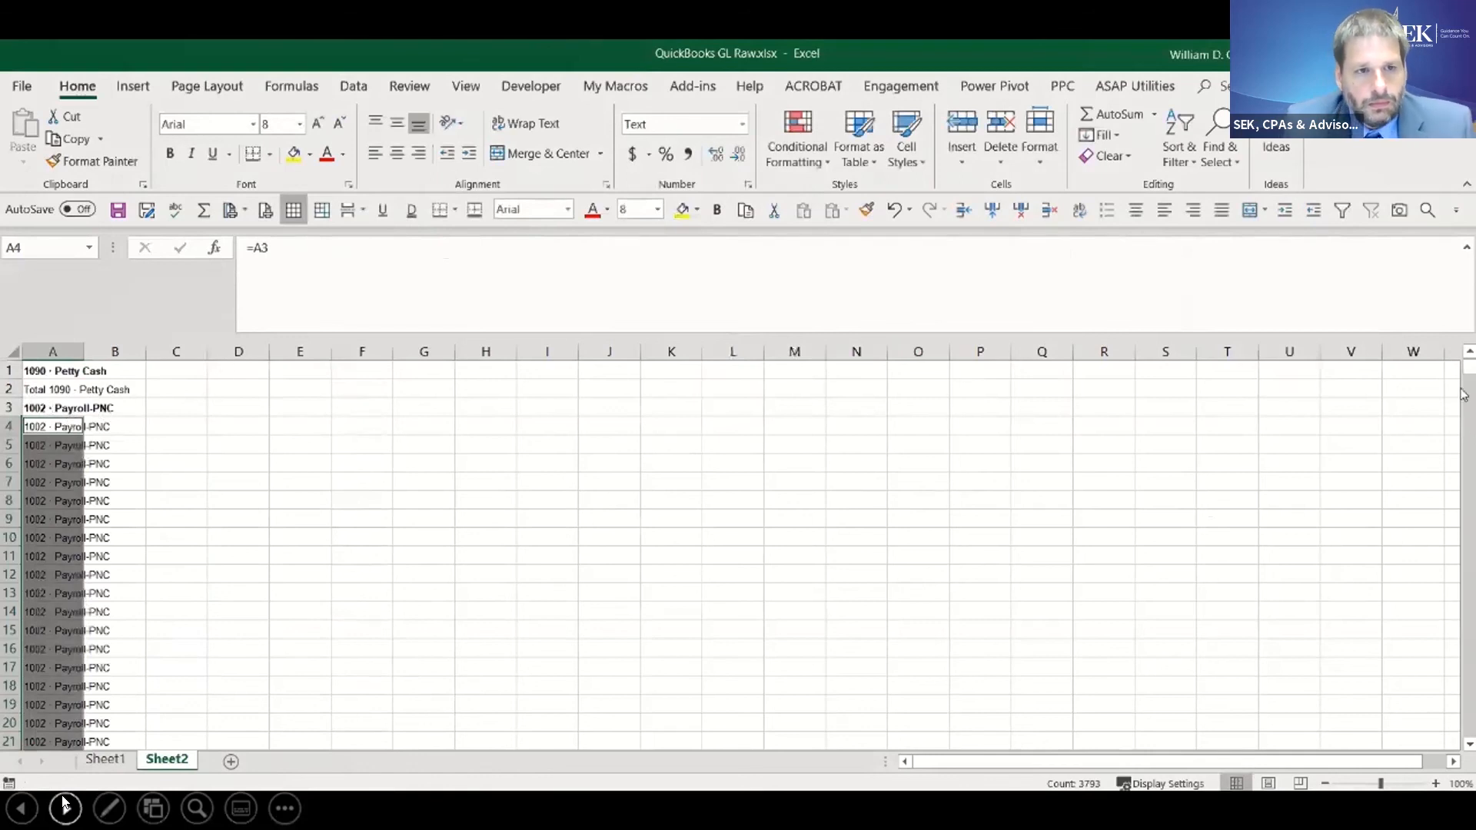
pyautogui.moveTo(1468, 394); pyautogui.dragTo(1468, 398)
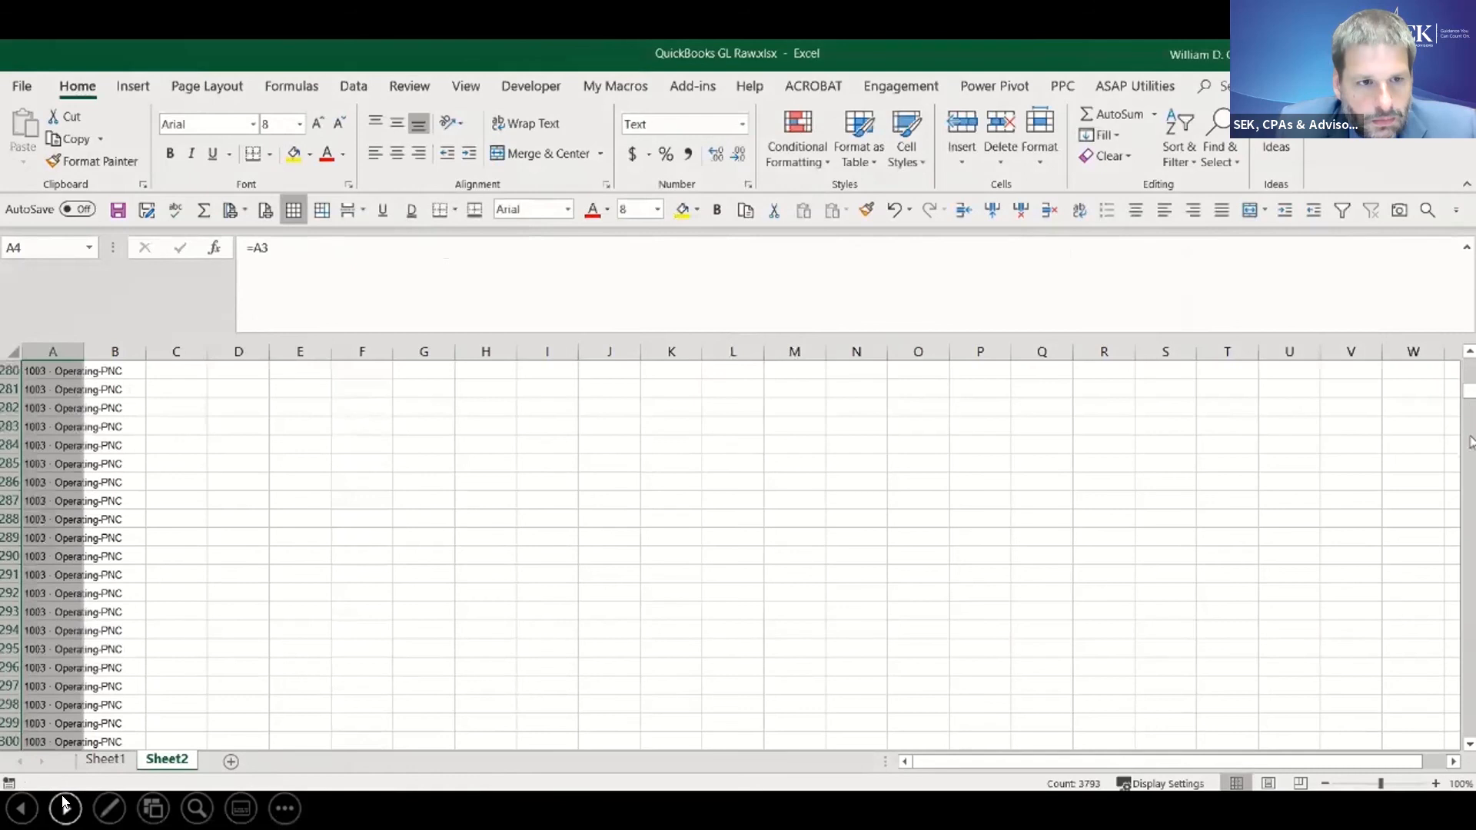
pyautogui.moveTo(1468, 398); pyautogui.dragTo(1394, 332)
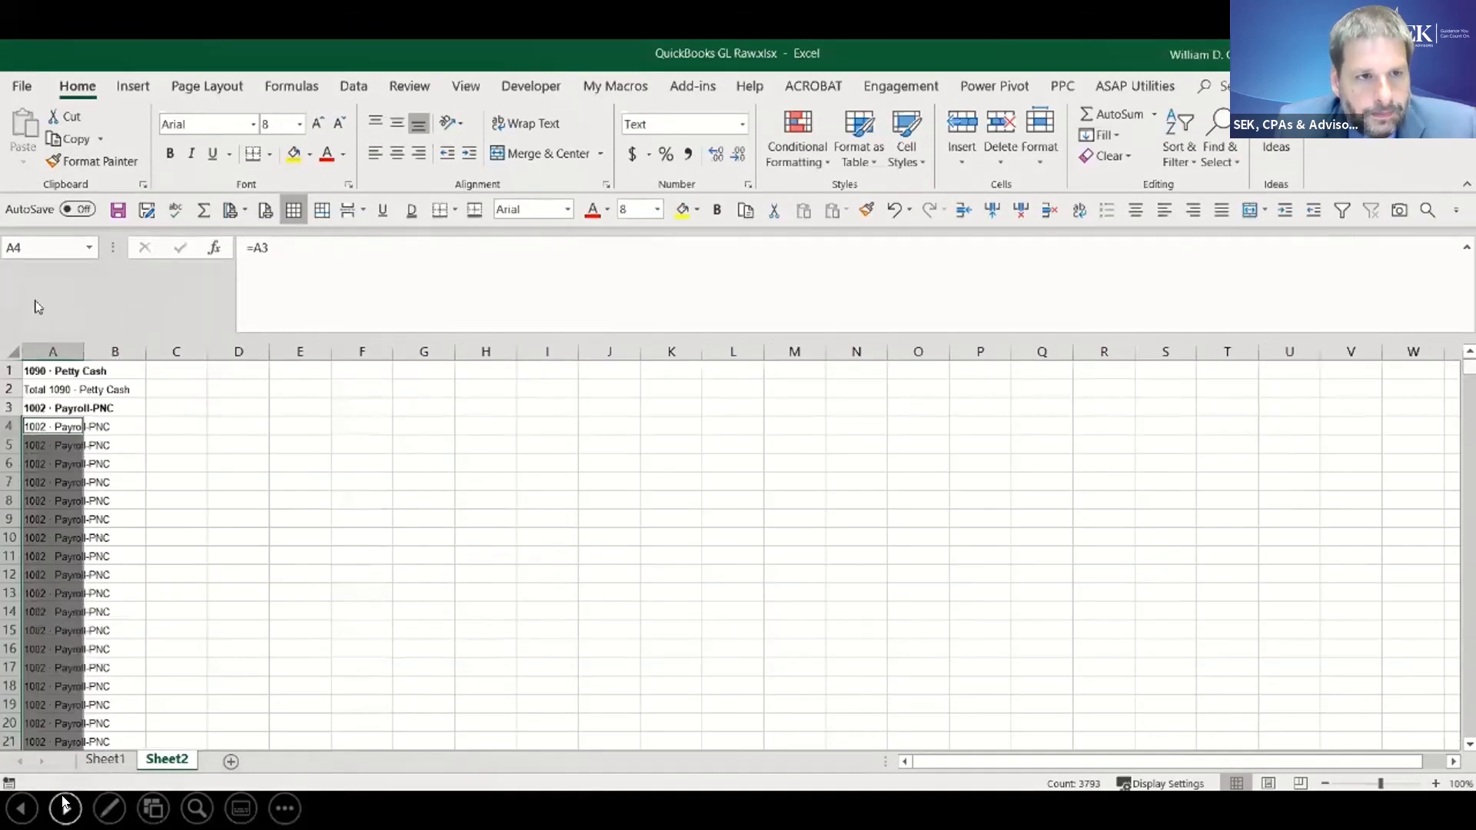
# - Convert the formulas in column A of Sheet2 to fixed text by copying the column and pasting it over itself as values
pyautogui.click(39, 347)
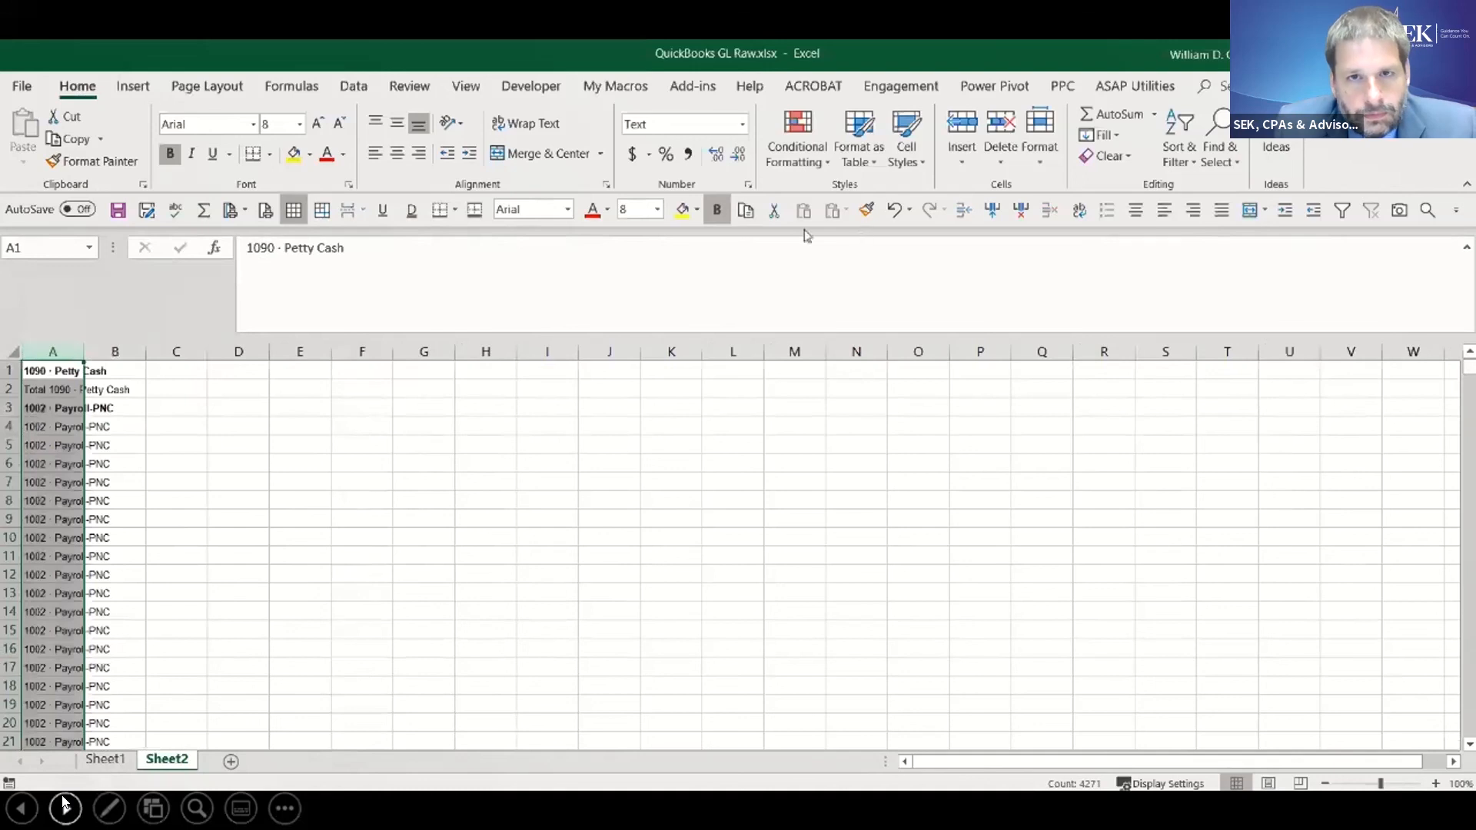
pyautogui.click(745, 210)
pyautogui.click(846, 212)
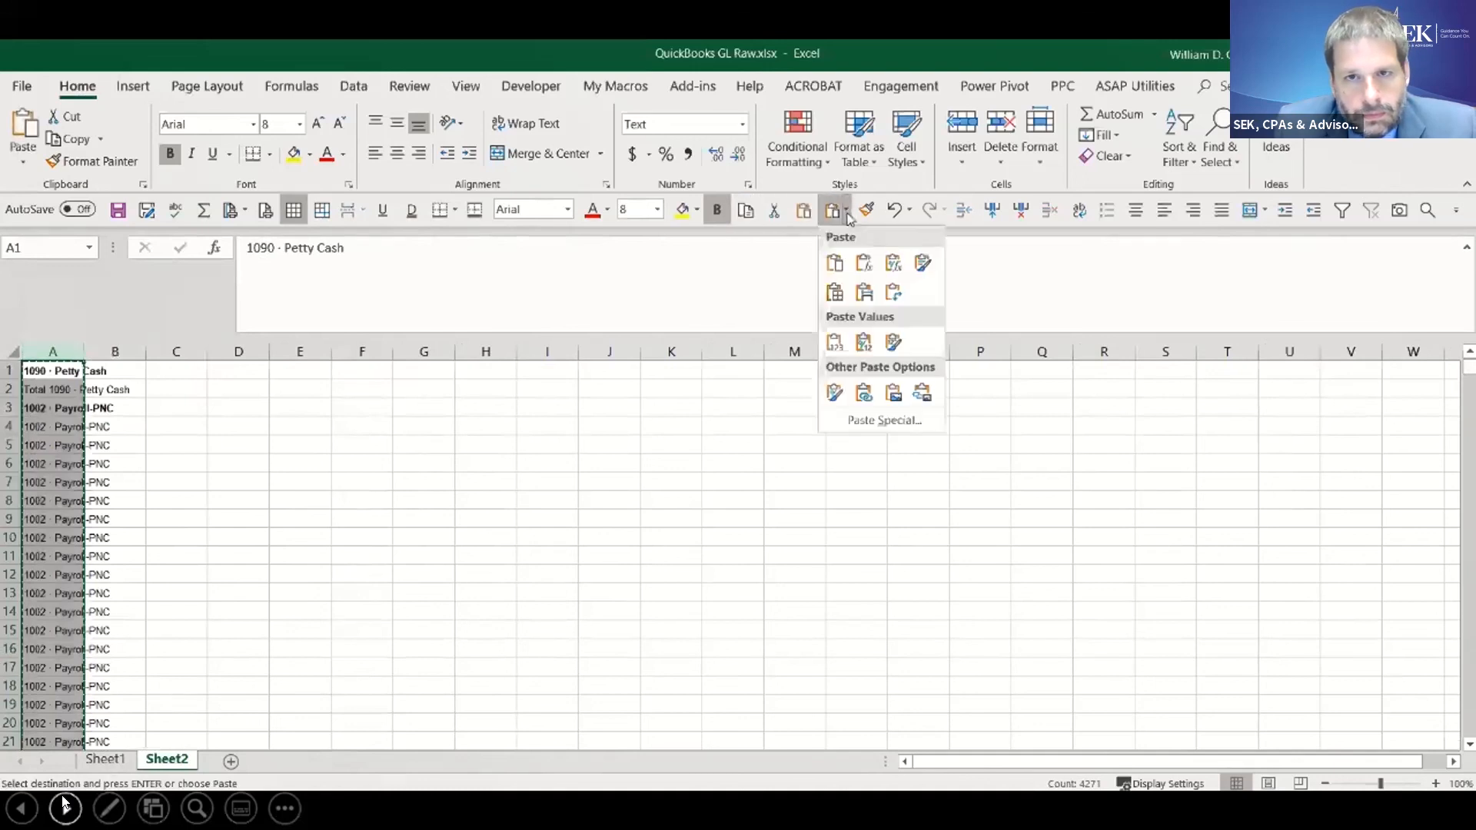
pyautogui.click(834, 342)
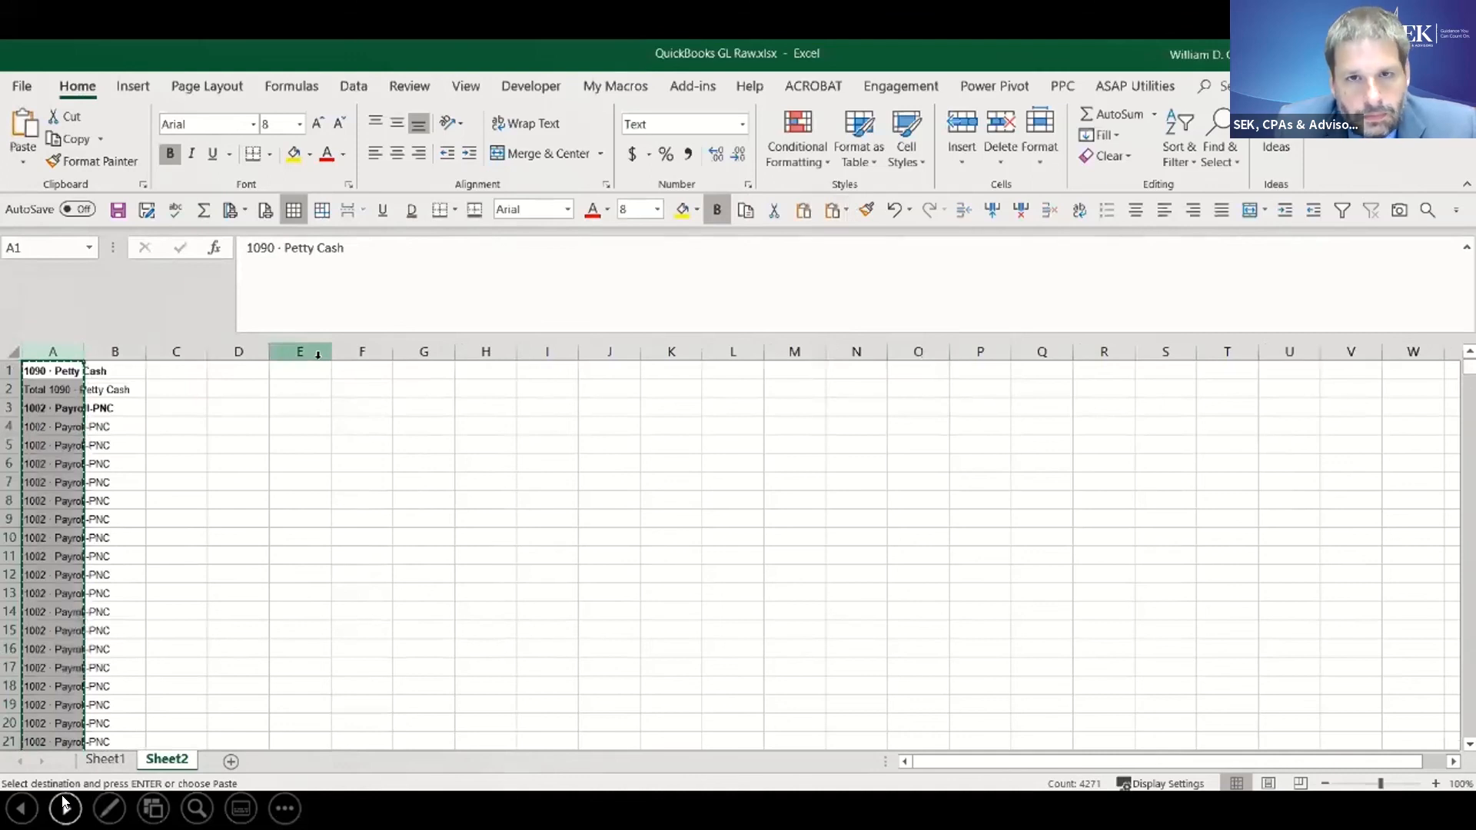
# - Try to paste the copied account name column into Sheet1 starting at cell B5
pyautogui.click(114, 759)
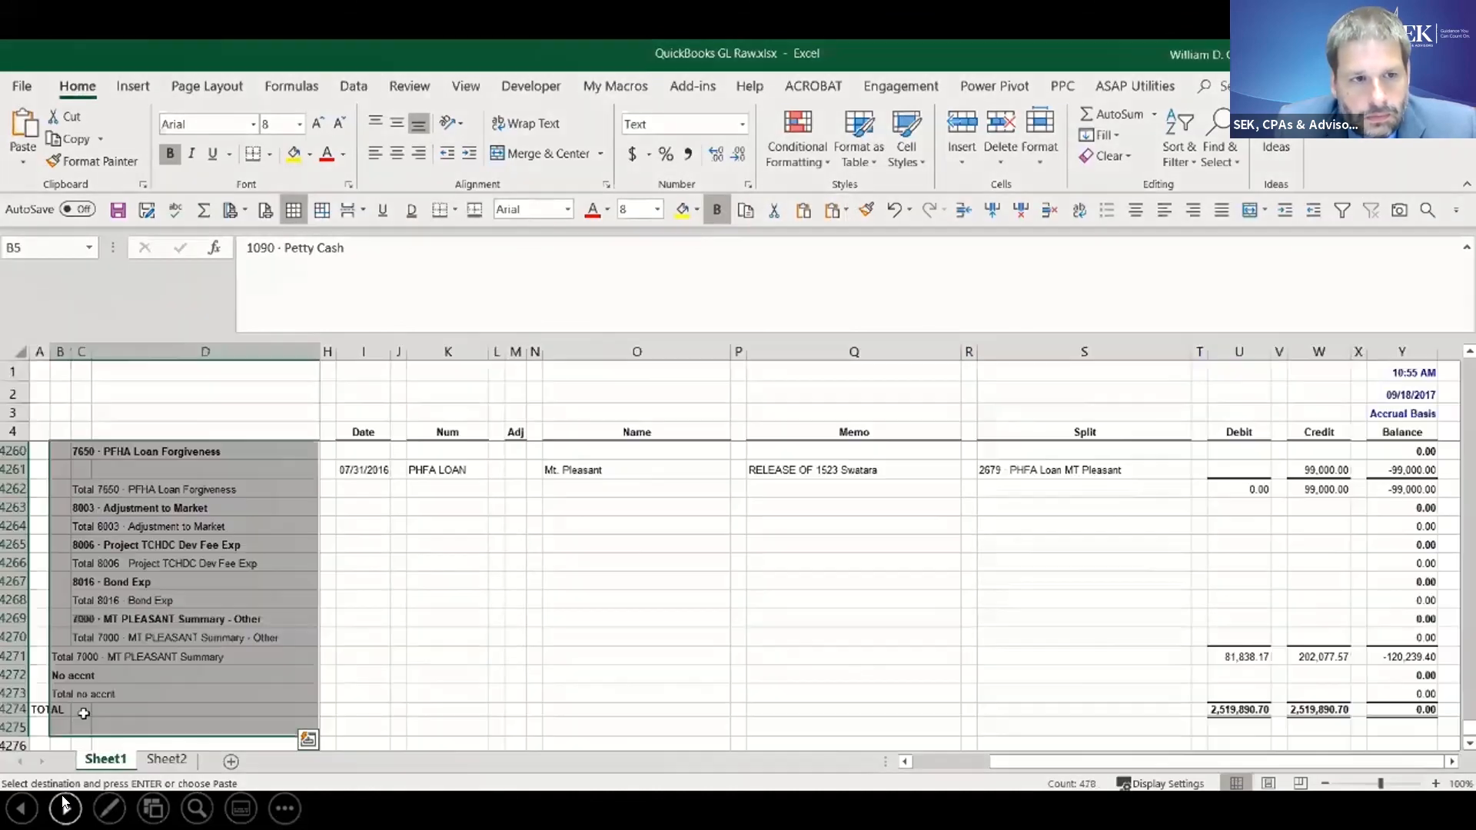
pyautogui.moveTo(1468, 729); pyautogui.dragTo(1470, 369)
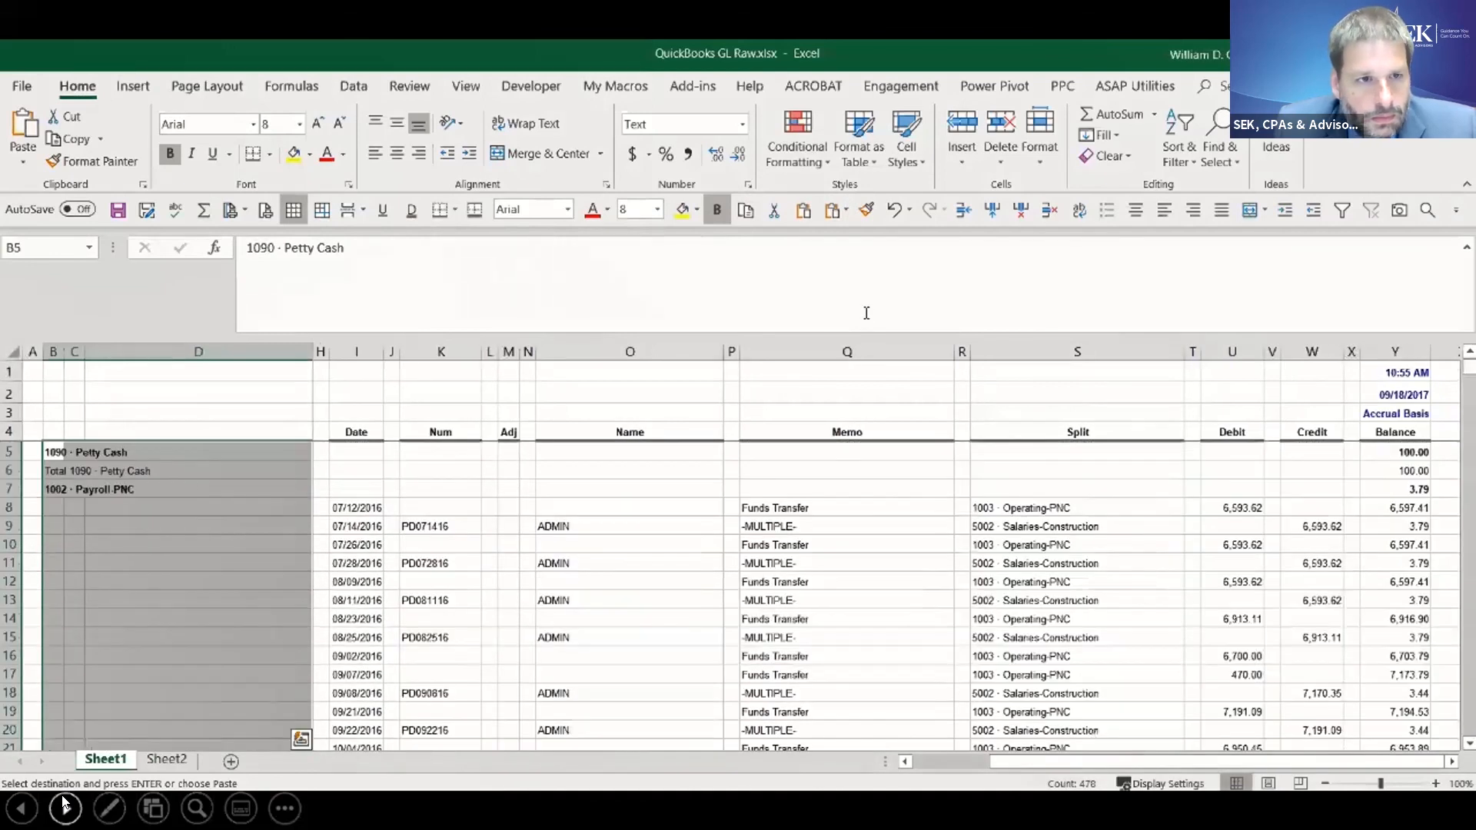
pyautogui.click(52, 452)
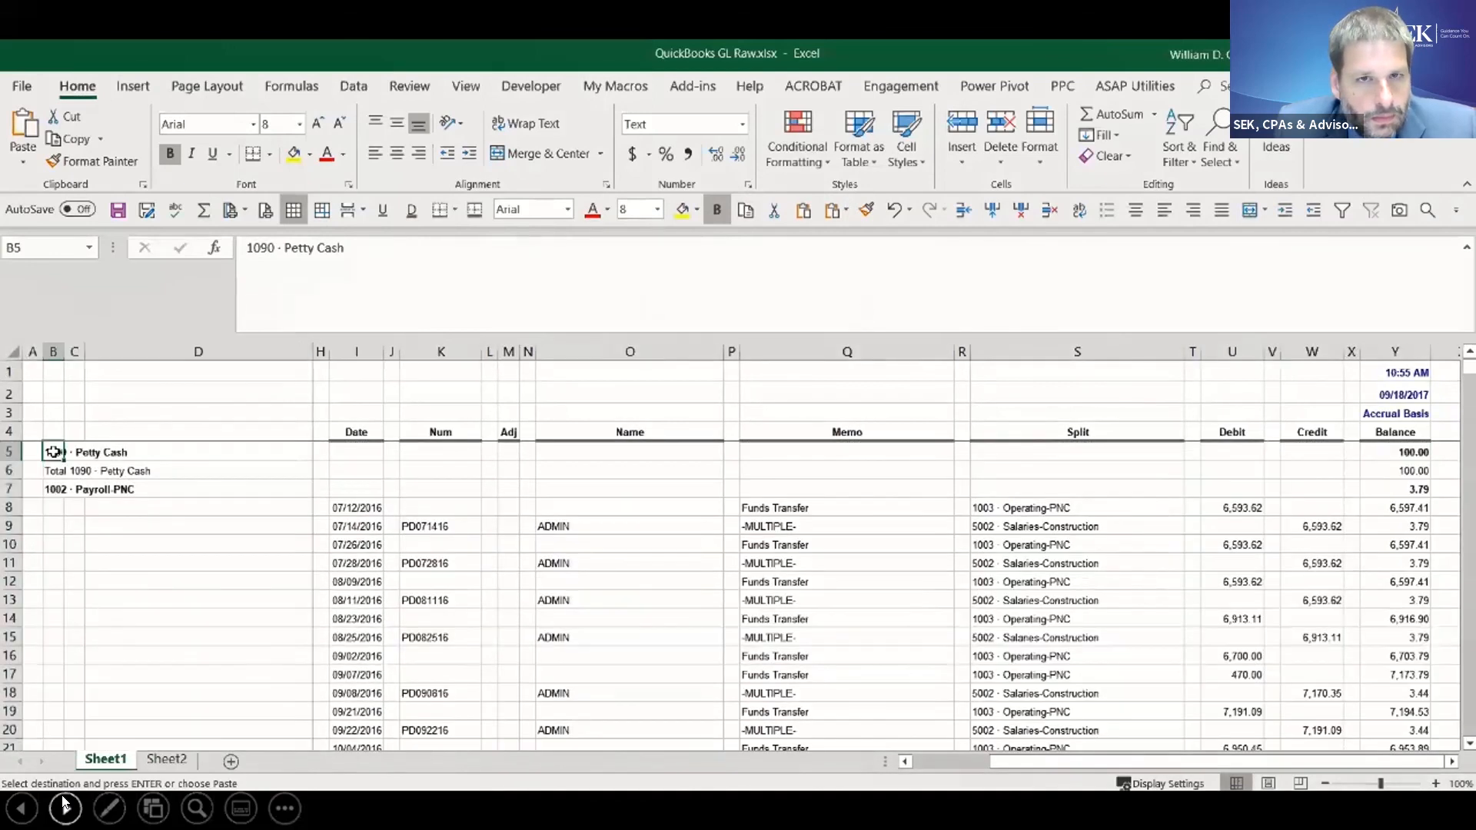
pyautogui.hotkey('ctrl', 'v')
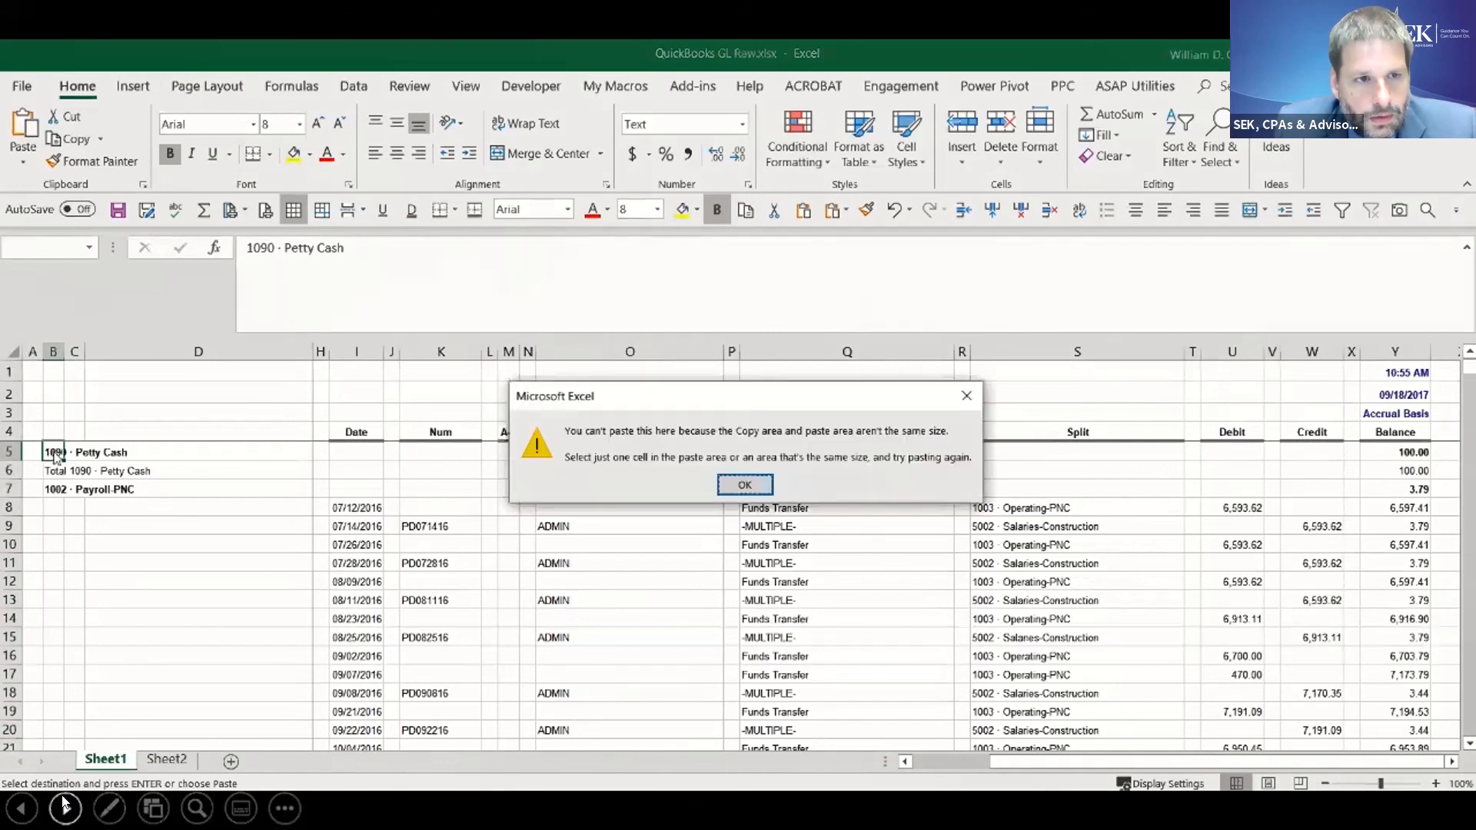
pyautogui.click(757, 487)
pyautogui.click(181, 758)
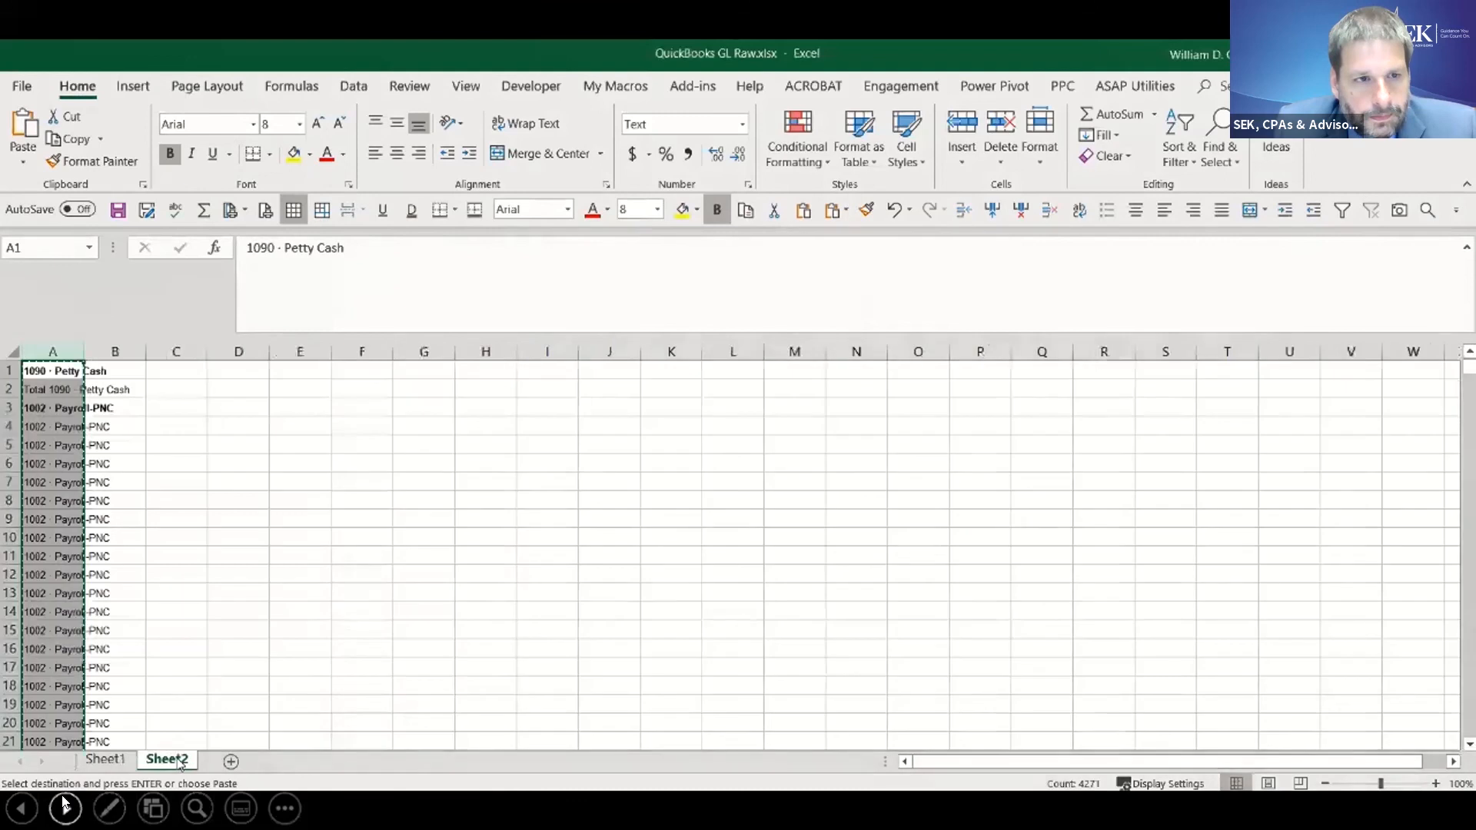
pyautogui.click(108, 760)
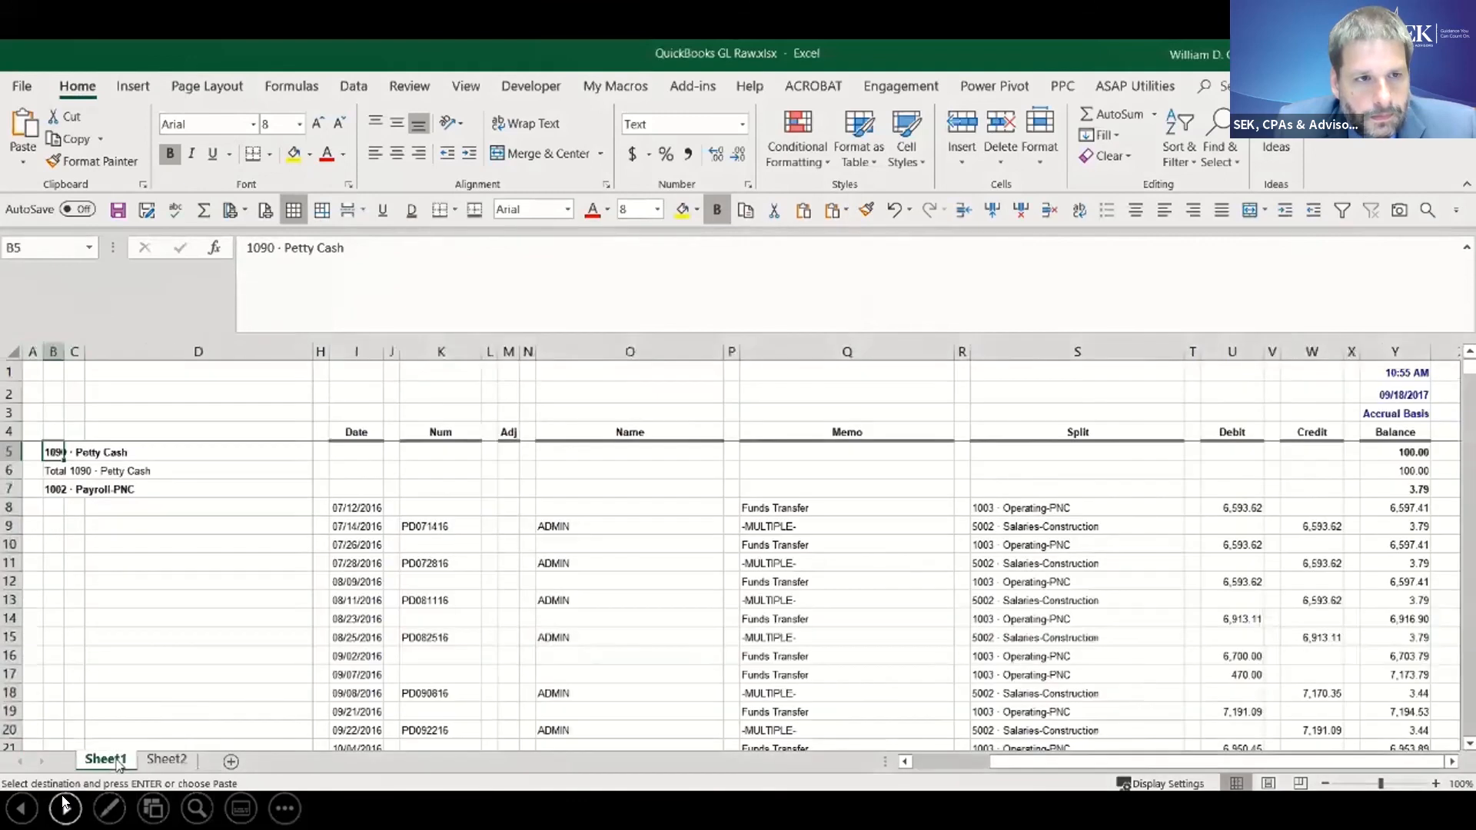
pyautogui.hotkey('ctrl', 'v')
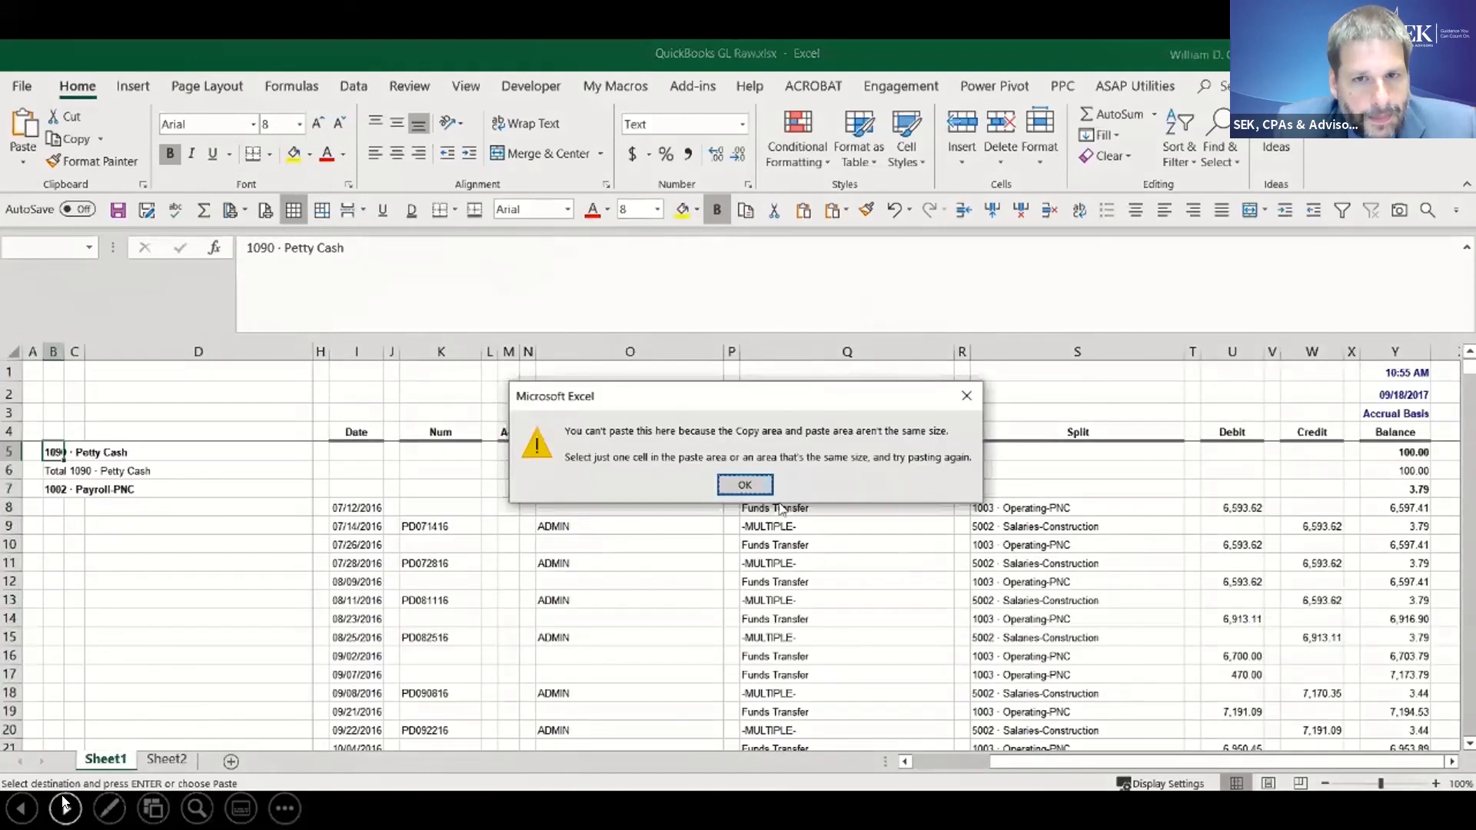
pyautogui.click(744, 484)
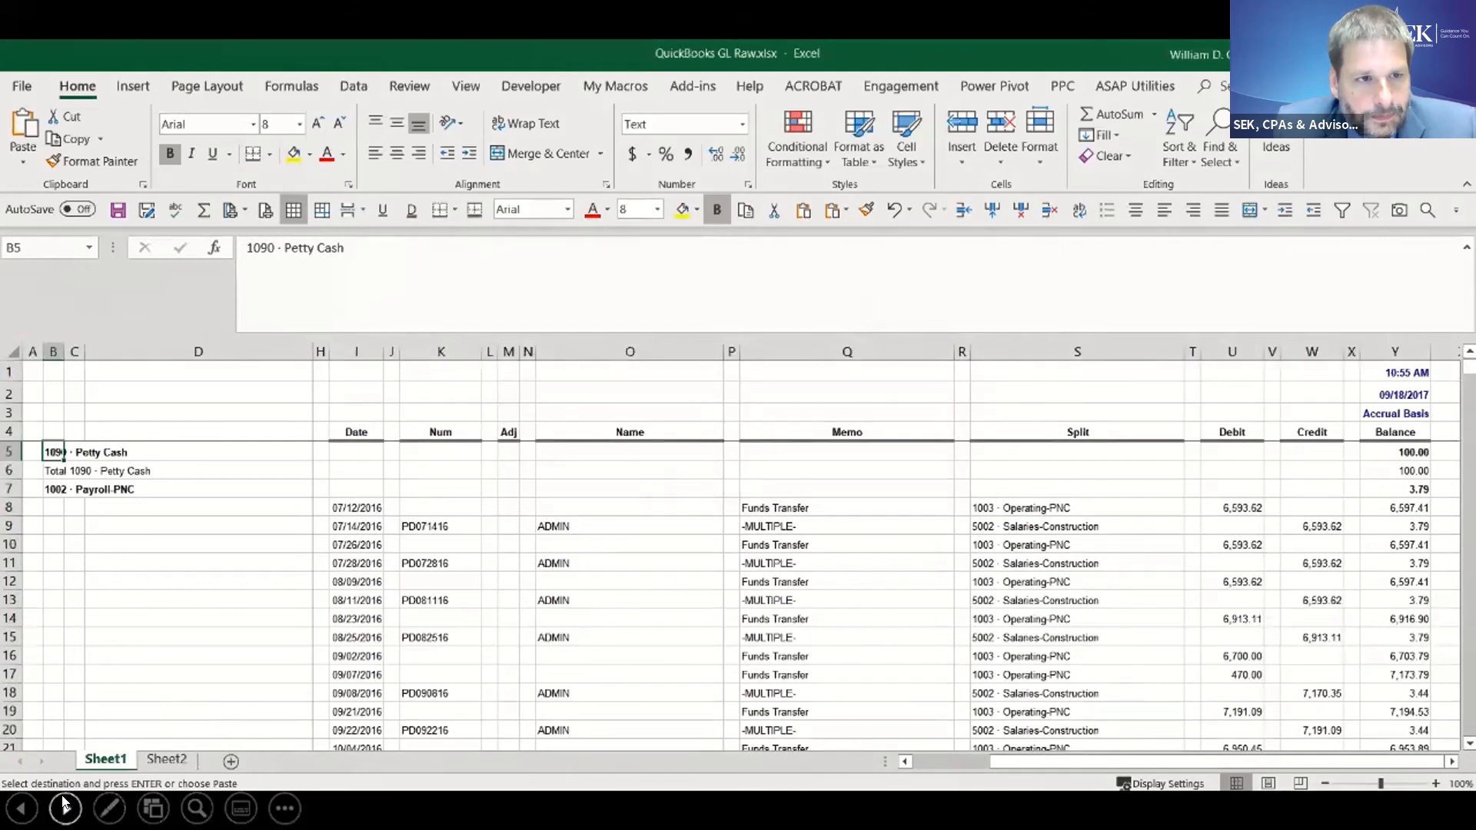
# - Paste the copied account names into column A of Sheet1 from A5 downward
pyautogui.press('Left')
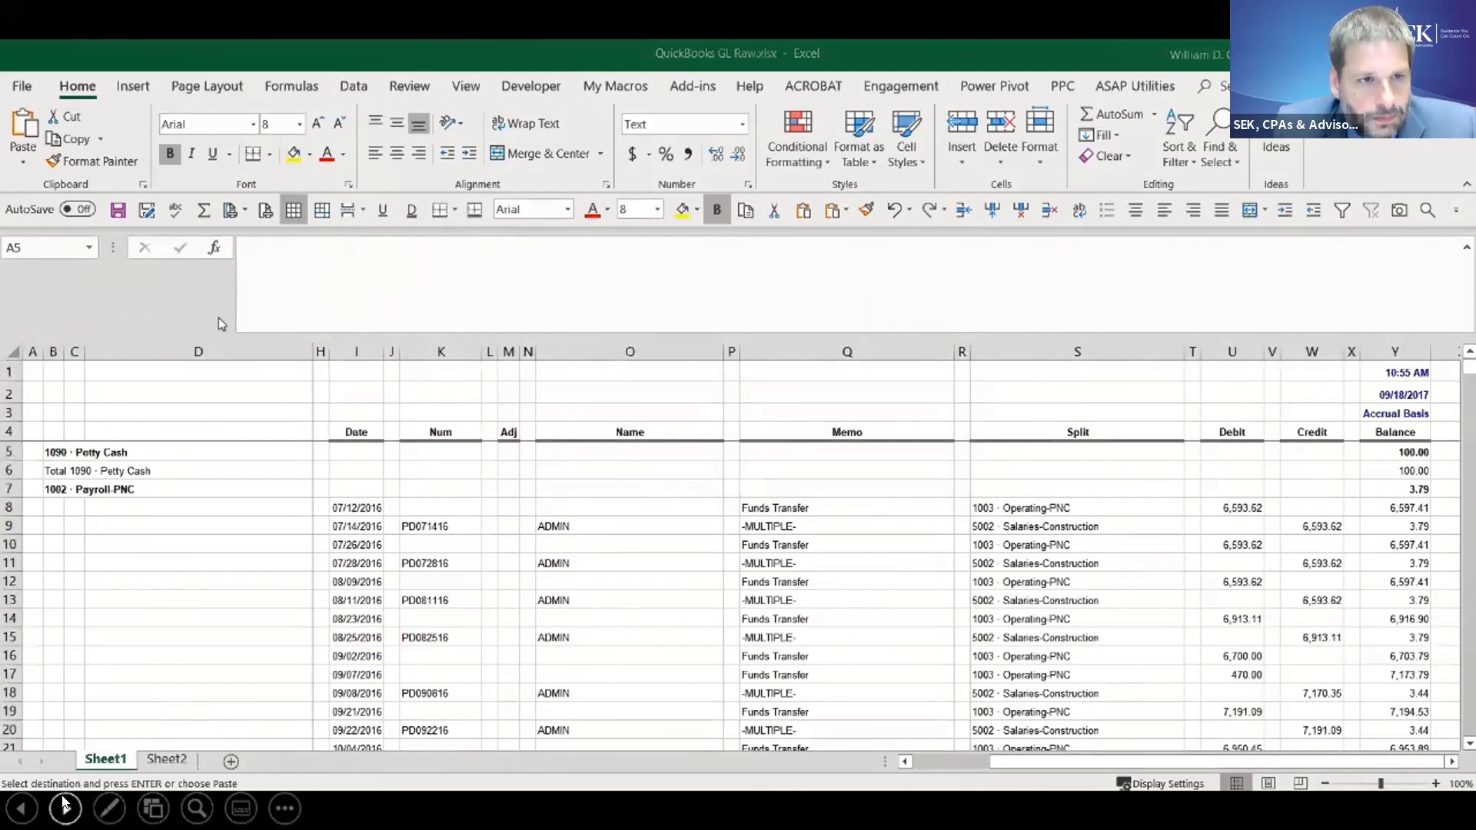
pyautogui.hotkey('ctrl', 'shift', 'Down')
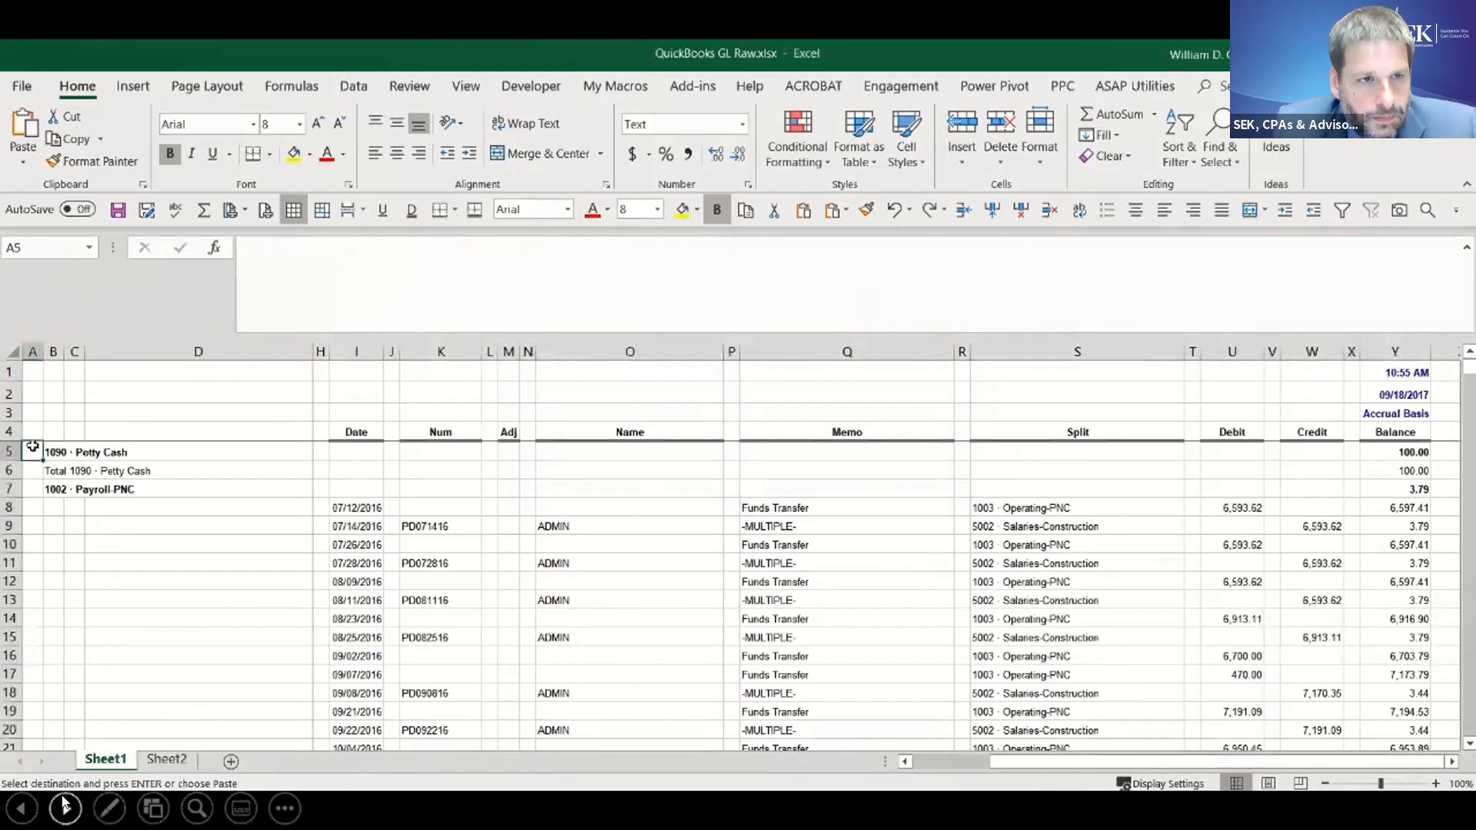
pyautogui.hotkey('ctrl', 'v')
# - Delete columns B through F with the old account names from Sheet1 and widen column A to fit its contents
pyautogui.moveTo(49, 452); pyautogui.dragTo(338, 453)
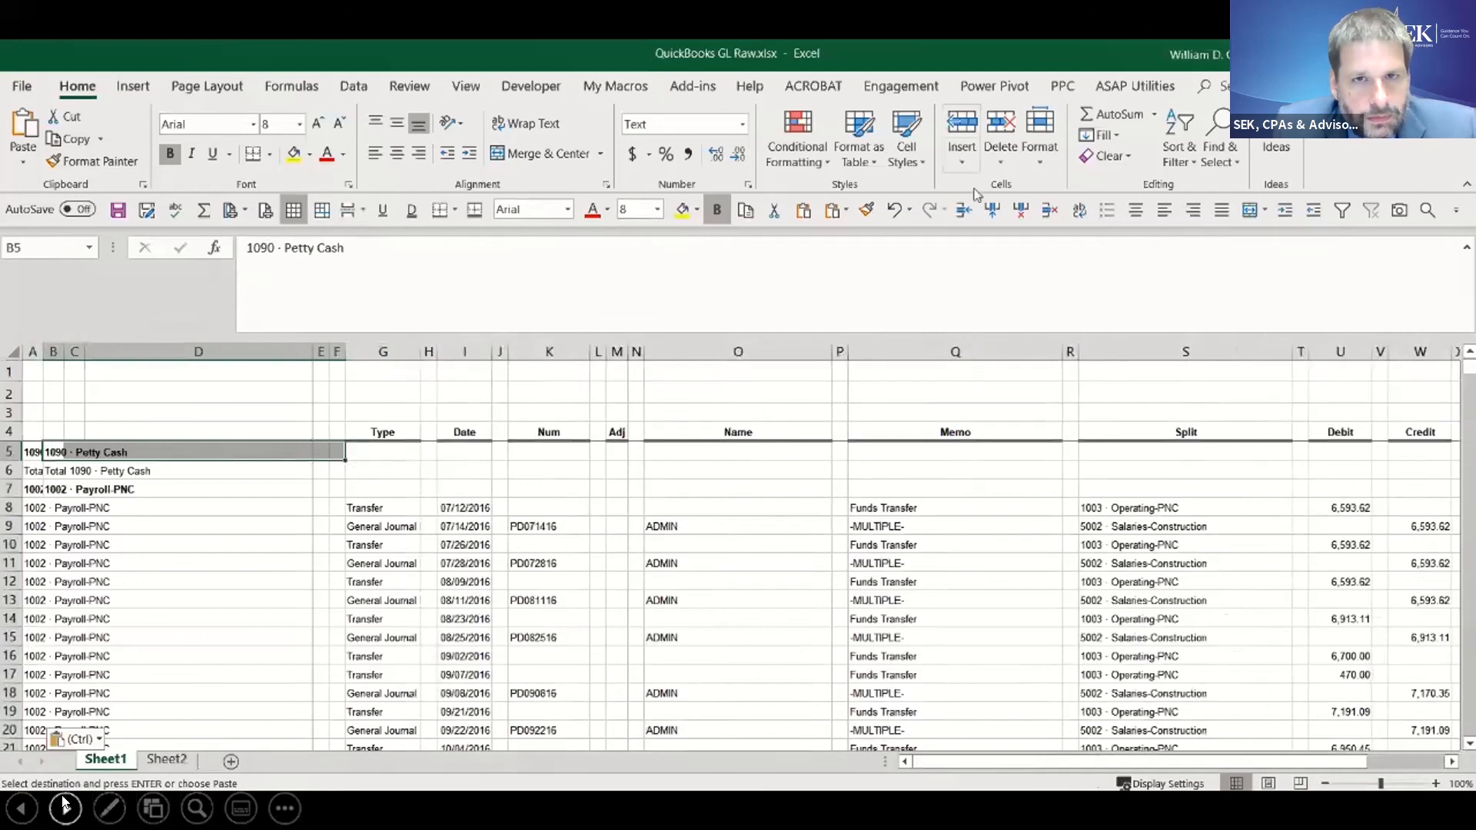
pyautogui.click(1020, 211)
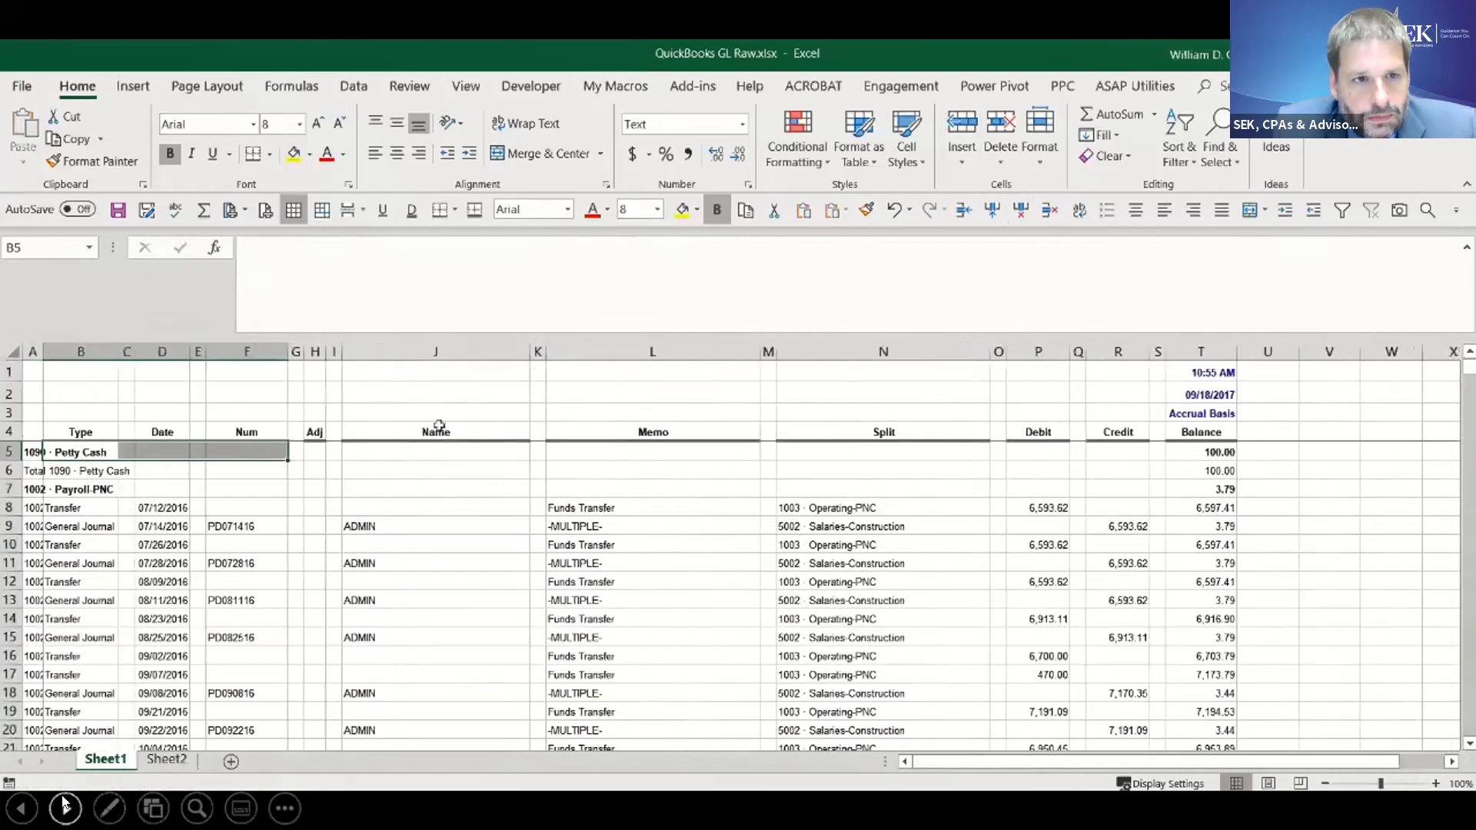
pyautogui.click(81, 351)
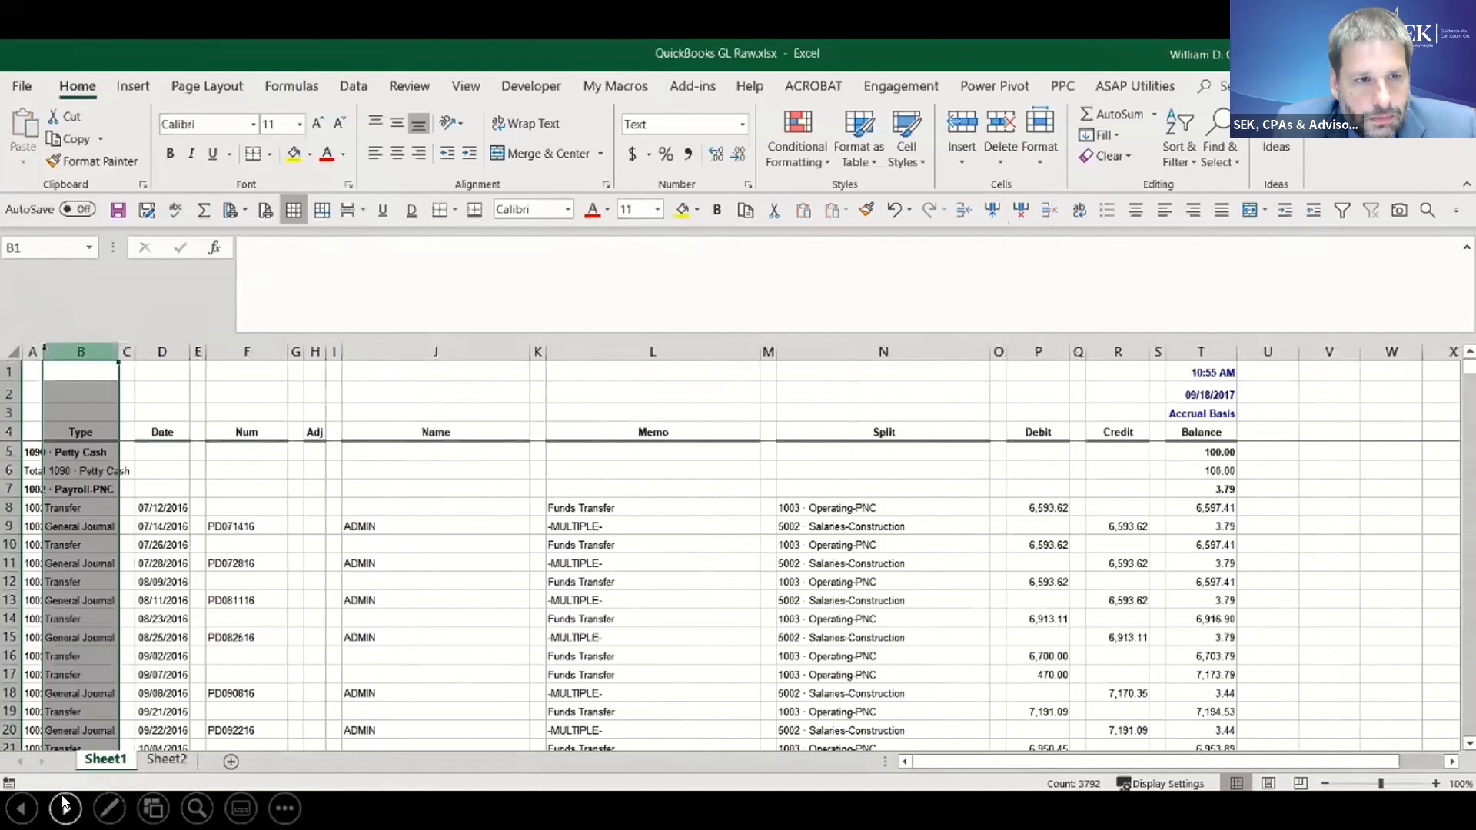
pyautogui.click(46, 351)
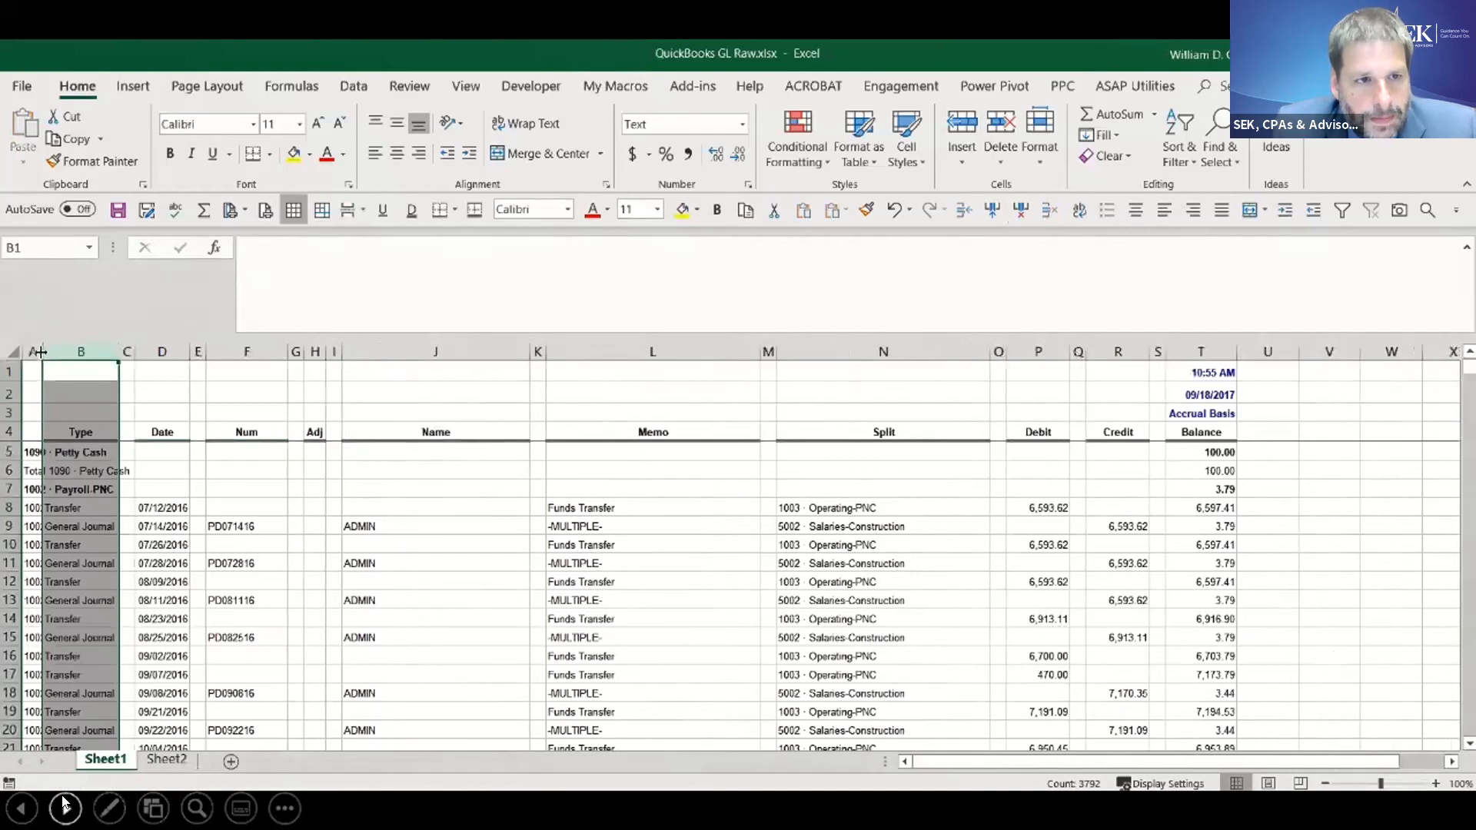
pyautogui.doubleClick(42, 350)
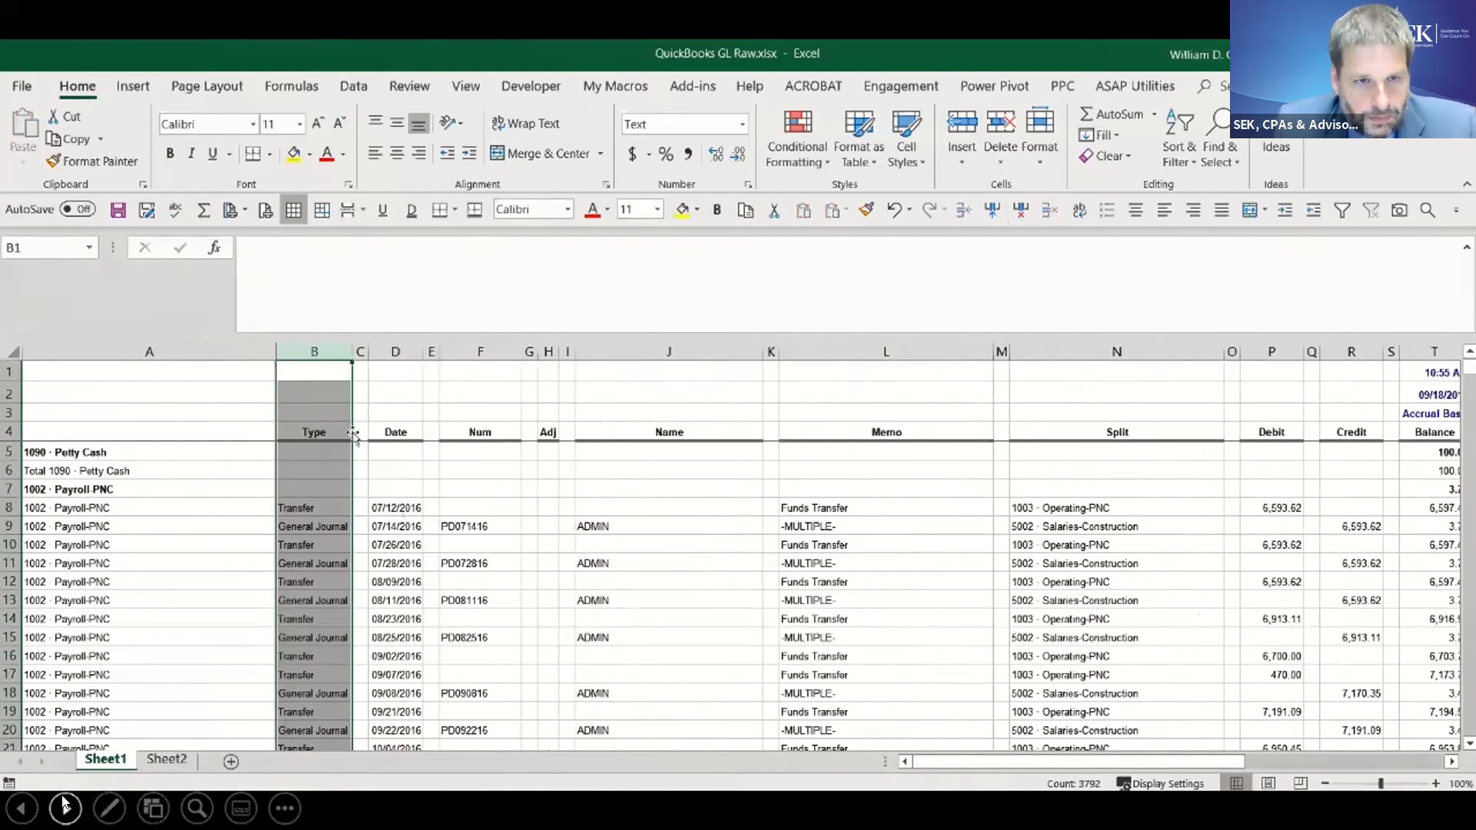
# - Delete the empty spacer columns C, E, G, I, K, M, O, Q and S together with Balance column T
pyautogui.click(360, 351)
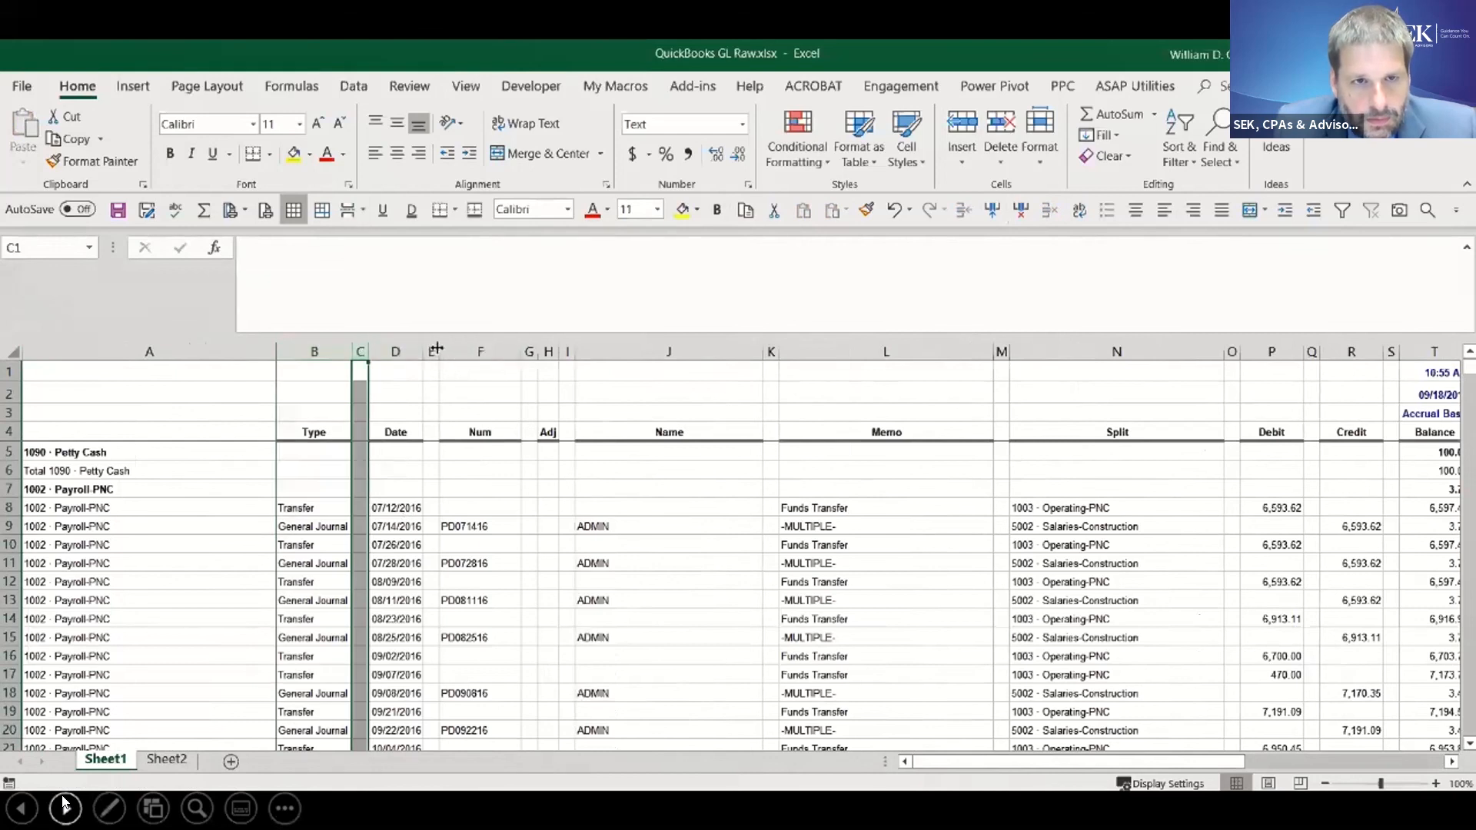
pyautogui.keyDown('ctrl'); pyautogui.click(436, 351); pyautogui.keyUp('ctrl')
pyautogui.keyDown('ctrl'); pyautogui.click(529, 350); pyautogui.keyUp('ctrl')
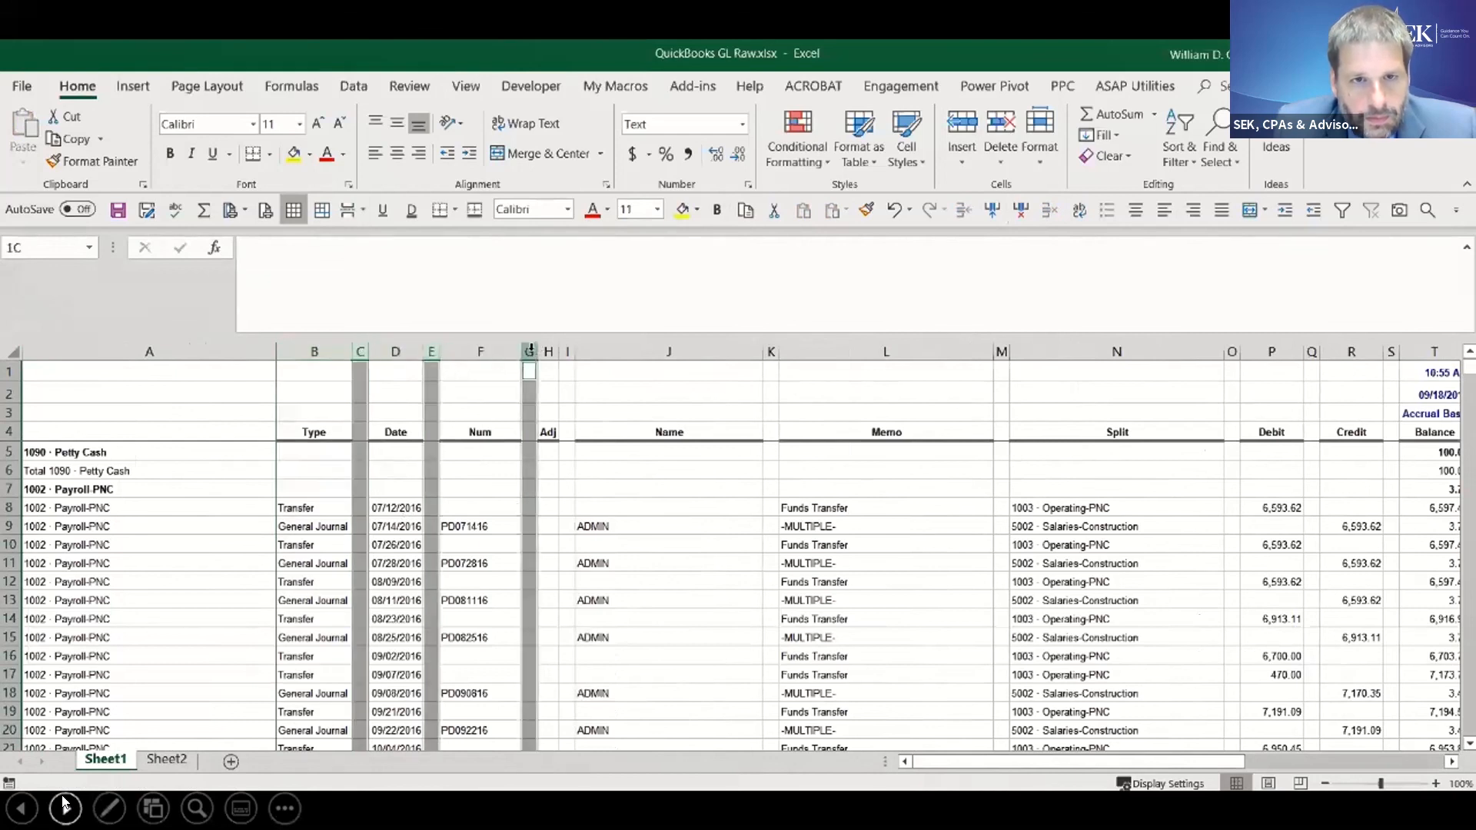
pyautogui.keyDown('ctrl'); pyautogui.click(568, 352); pyautogui.keyUp('ctrl')
pyautogui.keyDown('ctrl'); pyautogui.click(770, 352); pyautogui.keyUp('ctrl')
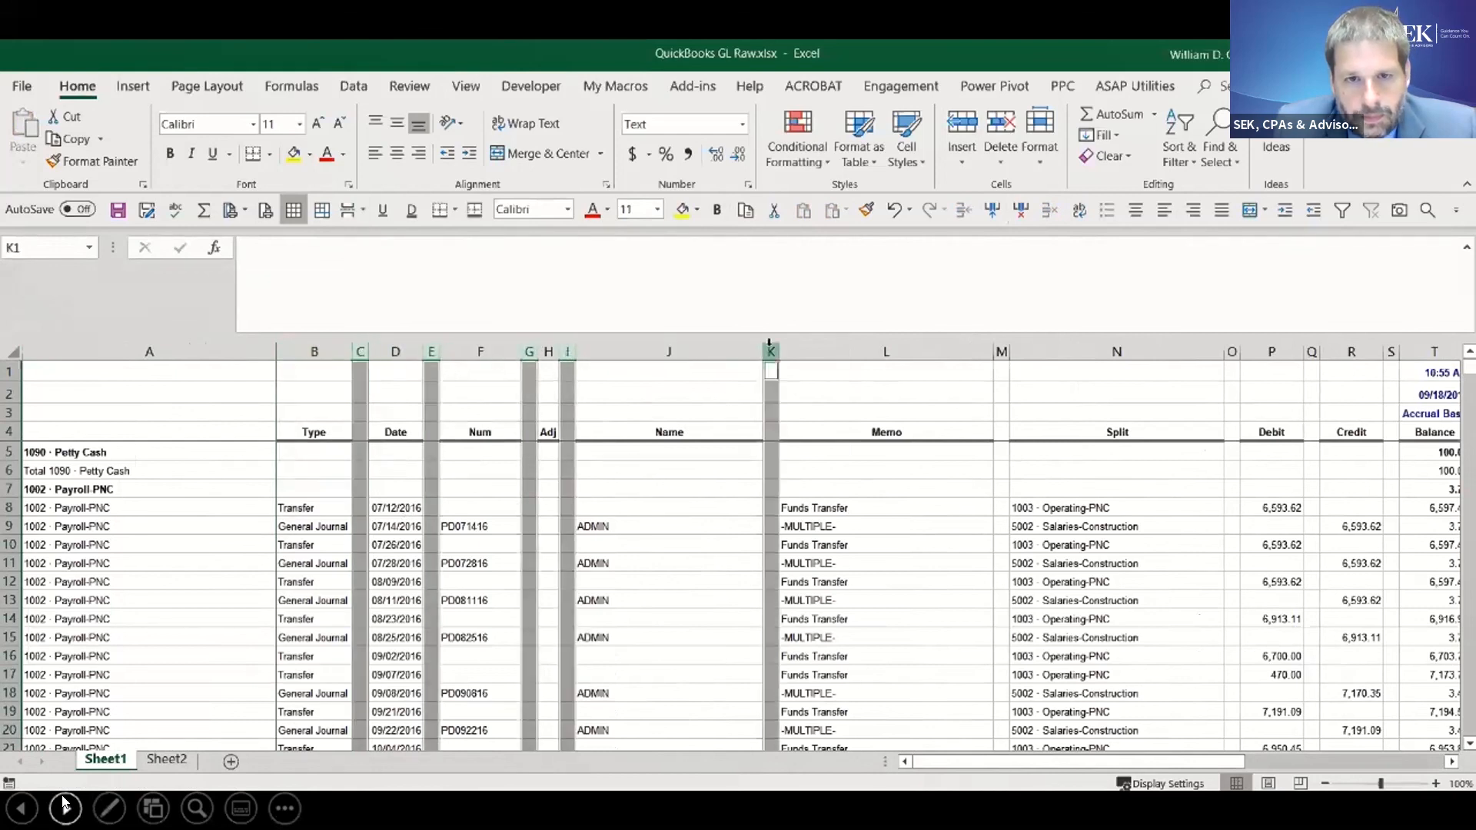
pyautogui.keyDown('ctrl'); pyautogui.click(1001, 351); pyautogui.keyUp('ctrl')
pyautogui.keyDown('ctrl'); pyautogui.click(1232, 351); pyautogui.keyUp('ctrl')
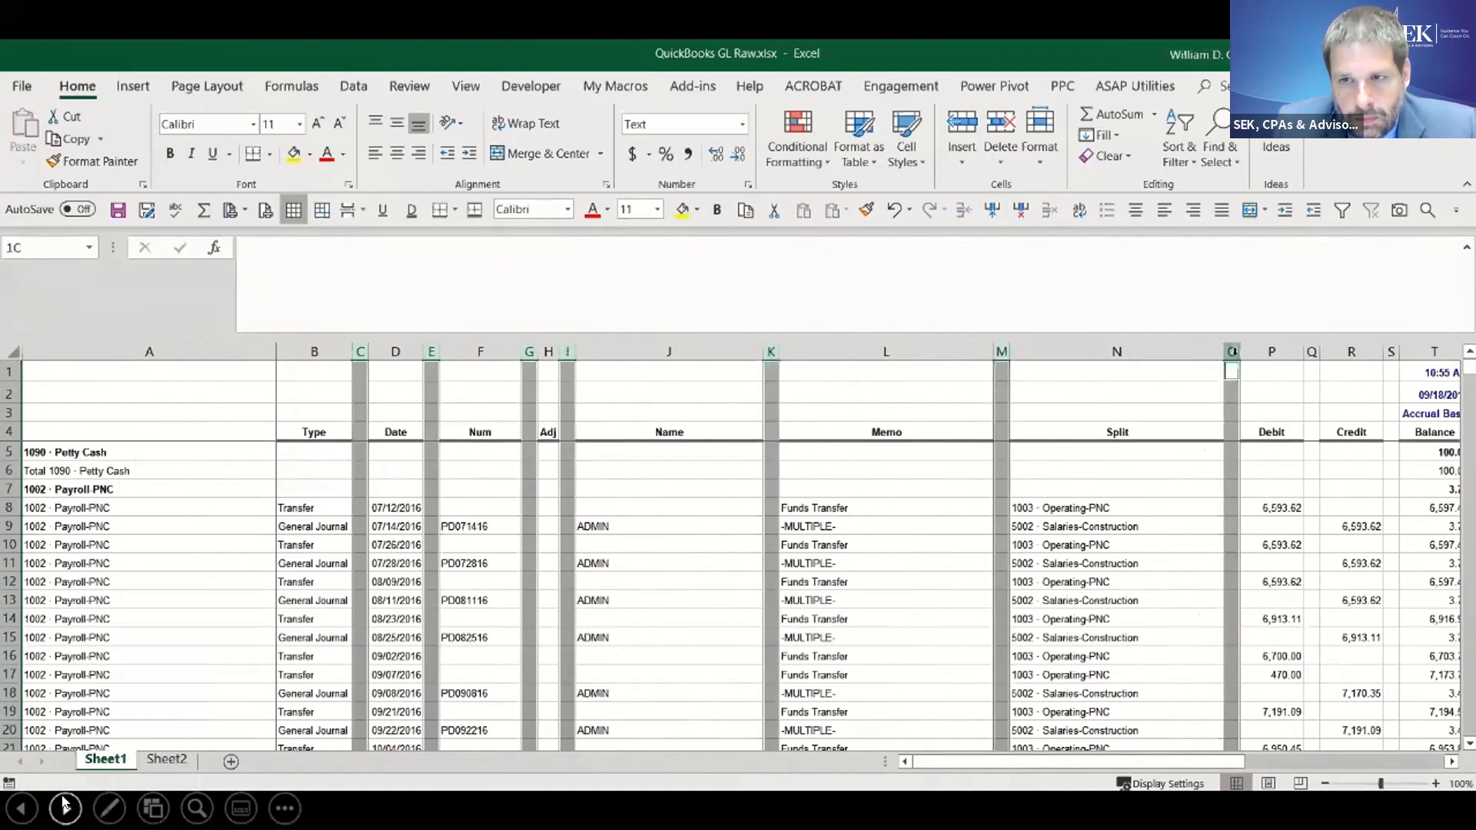
pyautogui.keyDown('ctrl'); pyautogui.click(1312, 351); pyautogui.keyUp('ctrl')
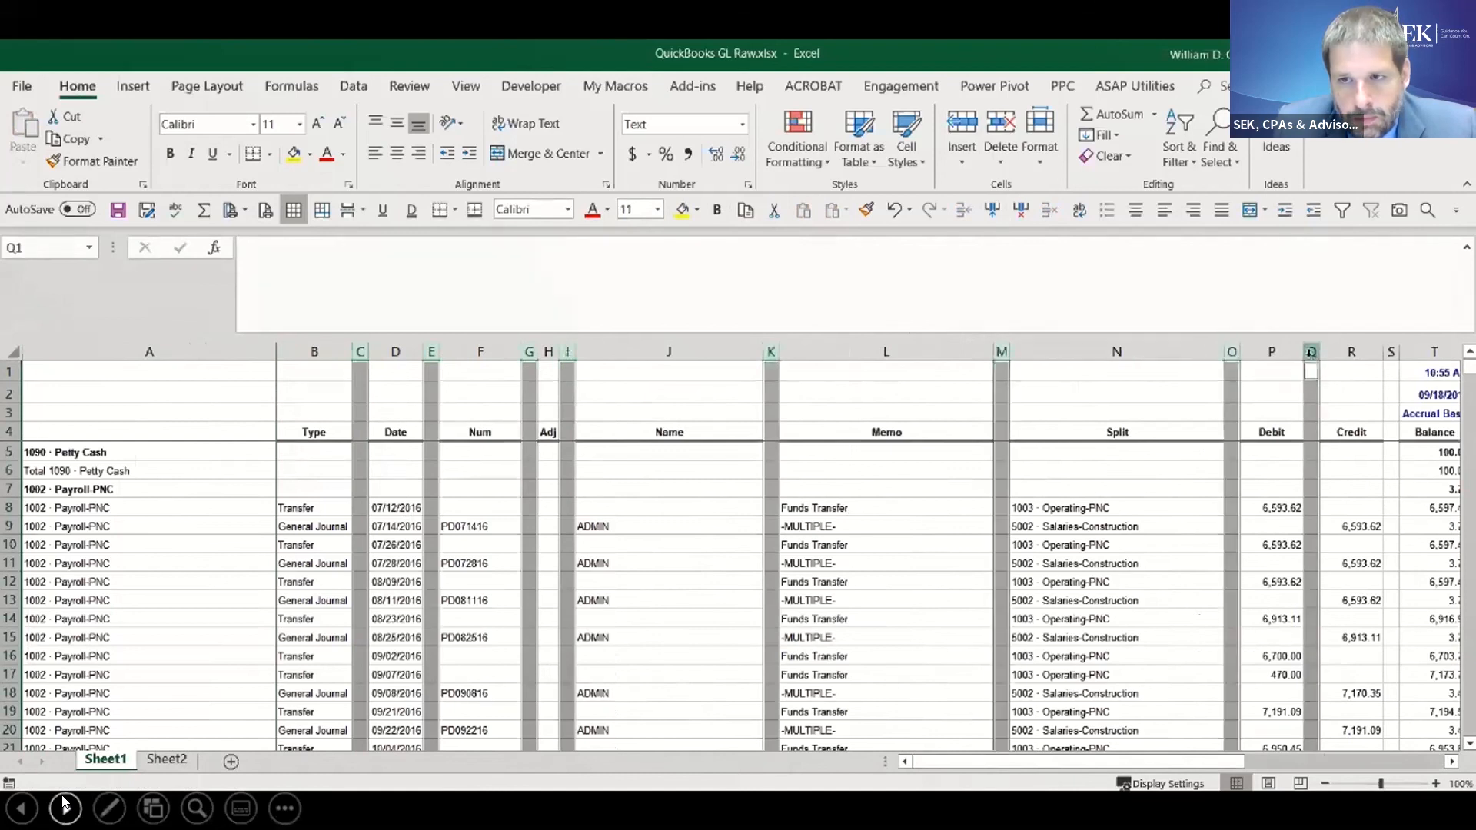
pyautogui.keyDown('ctrl'); pyautogui.click(1391, 351); pyautogui.keyUp('ctrl')
pyautogui.moveTo(1120, 763); pyautogui.dragTo(1227, 763)
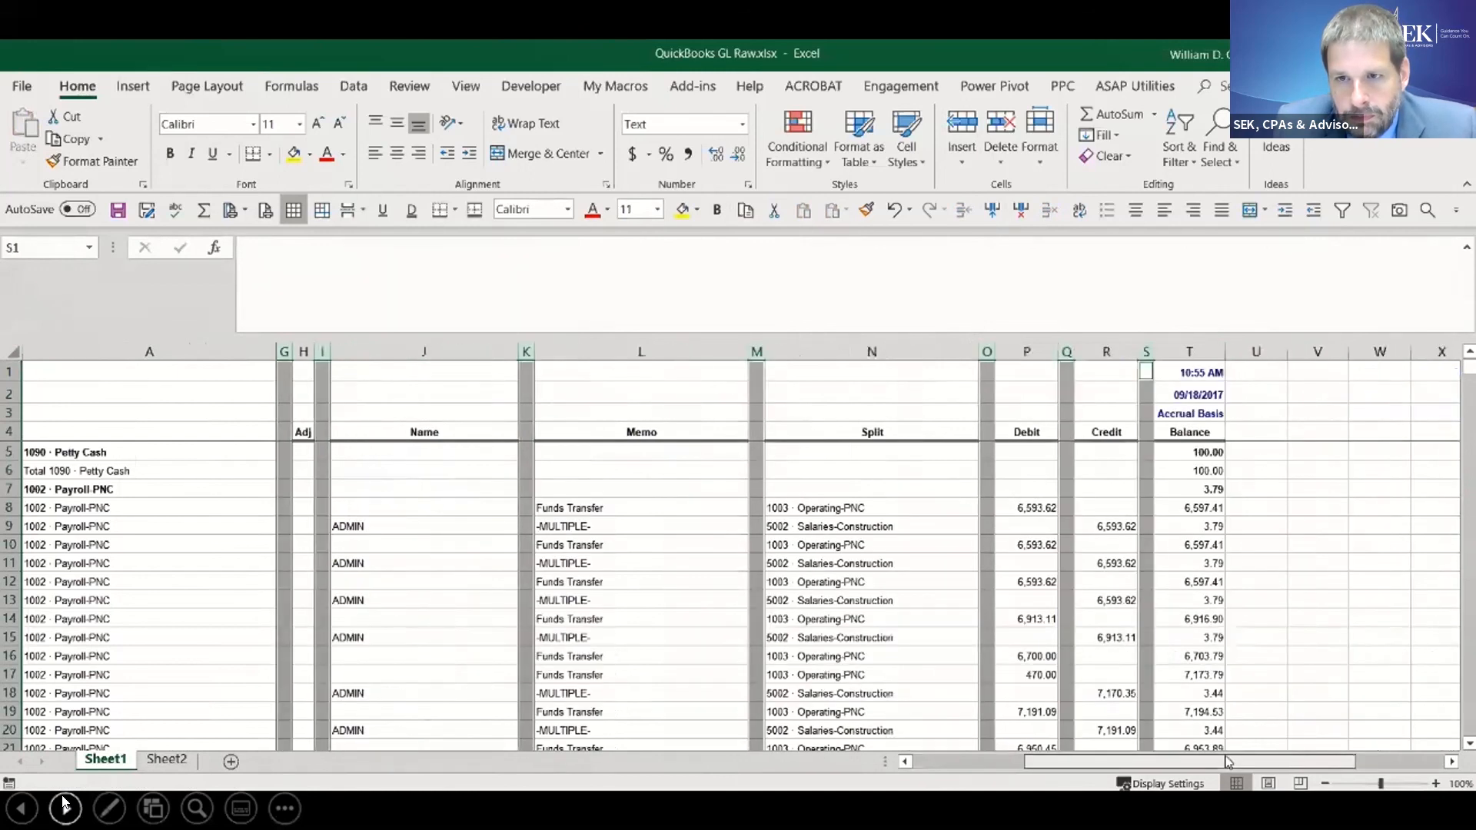
pyautogui.keyDown('ctrl'); pyautogui.click(1190, 352); pyautogui.keyUp('ctrl')
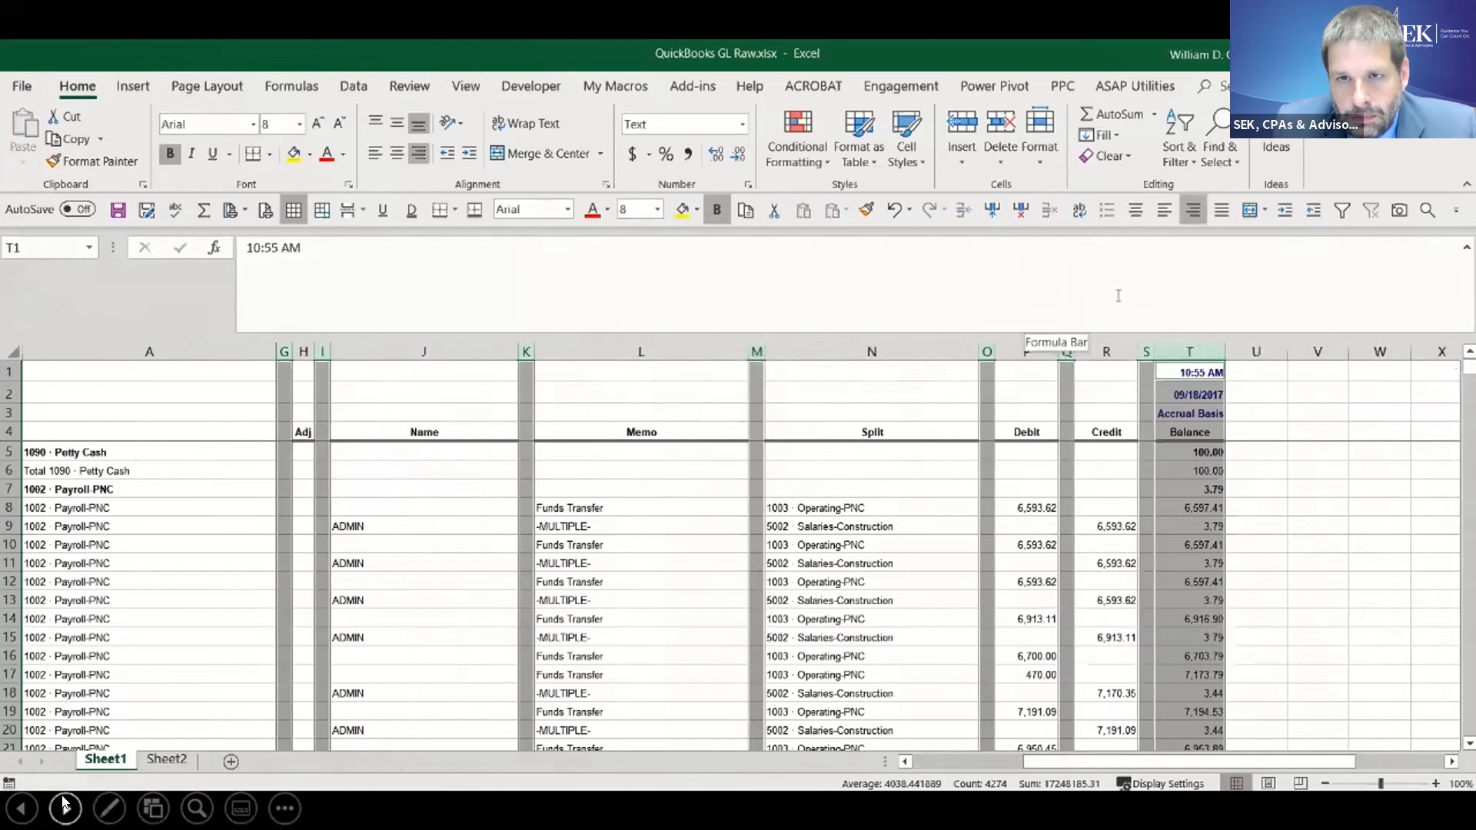
pyautogui.click(1021, 209)
pyautogui.moveTo(1099, 762); pyautogui.dragTo(980, 778)
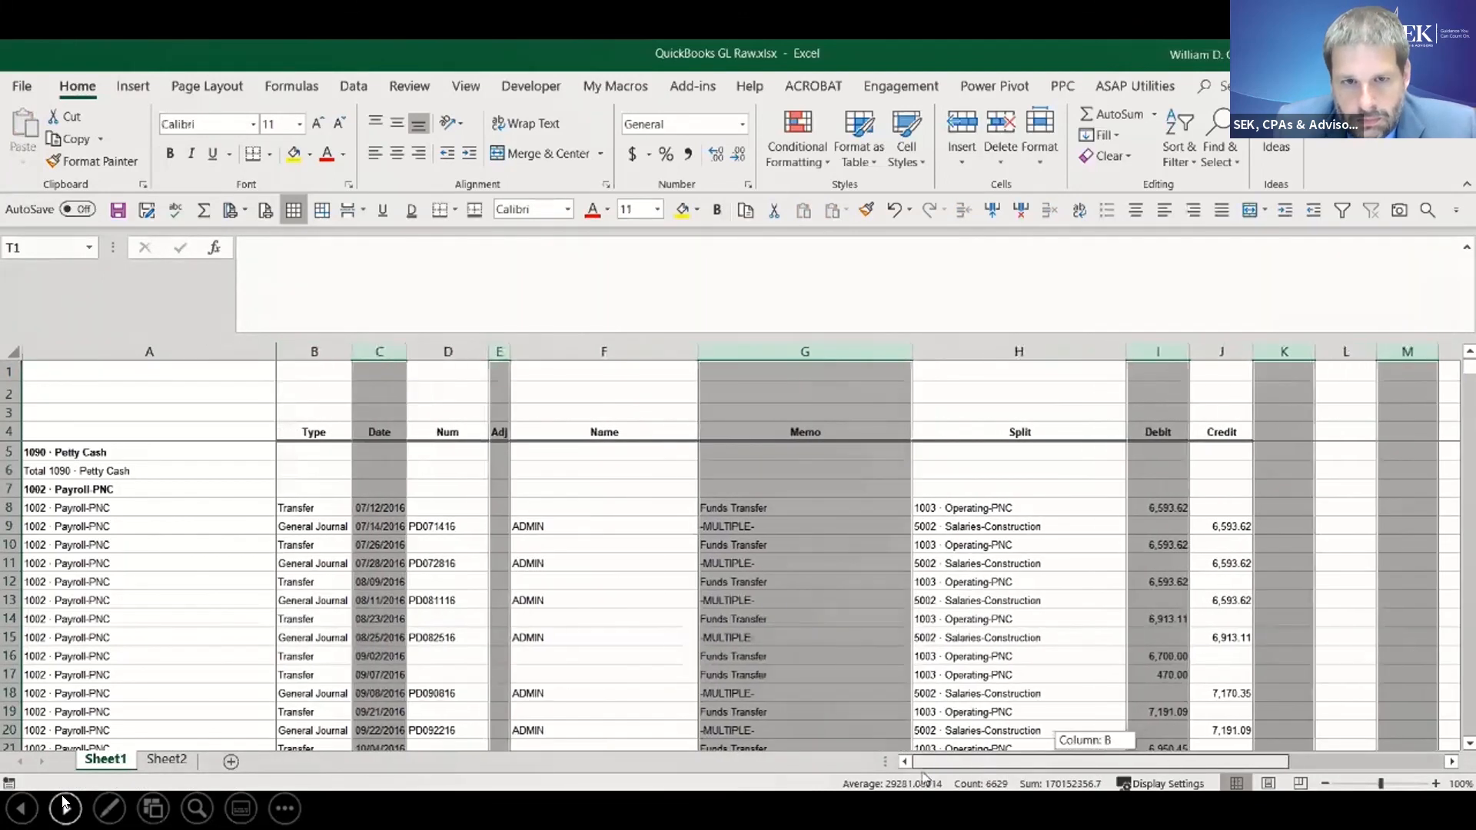
# - Select the blank Date cells in C5:C4275 of Sheet1 with Go To Special and delete their entire rows
pyautogui.click(369, 447)
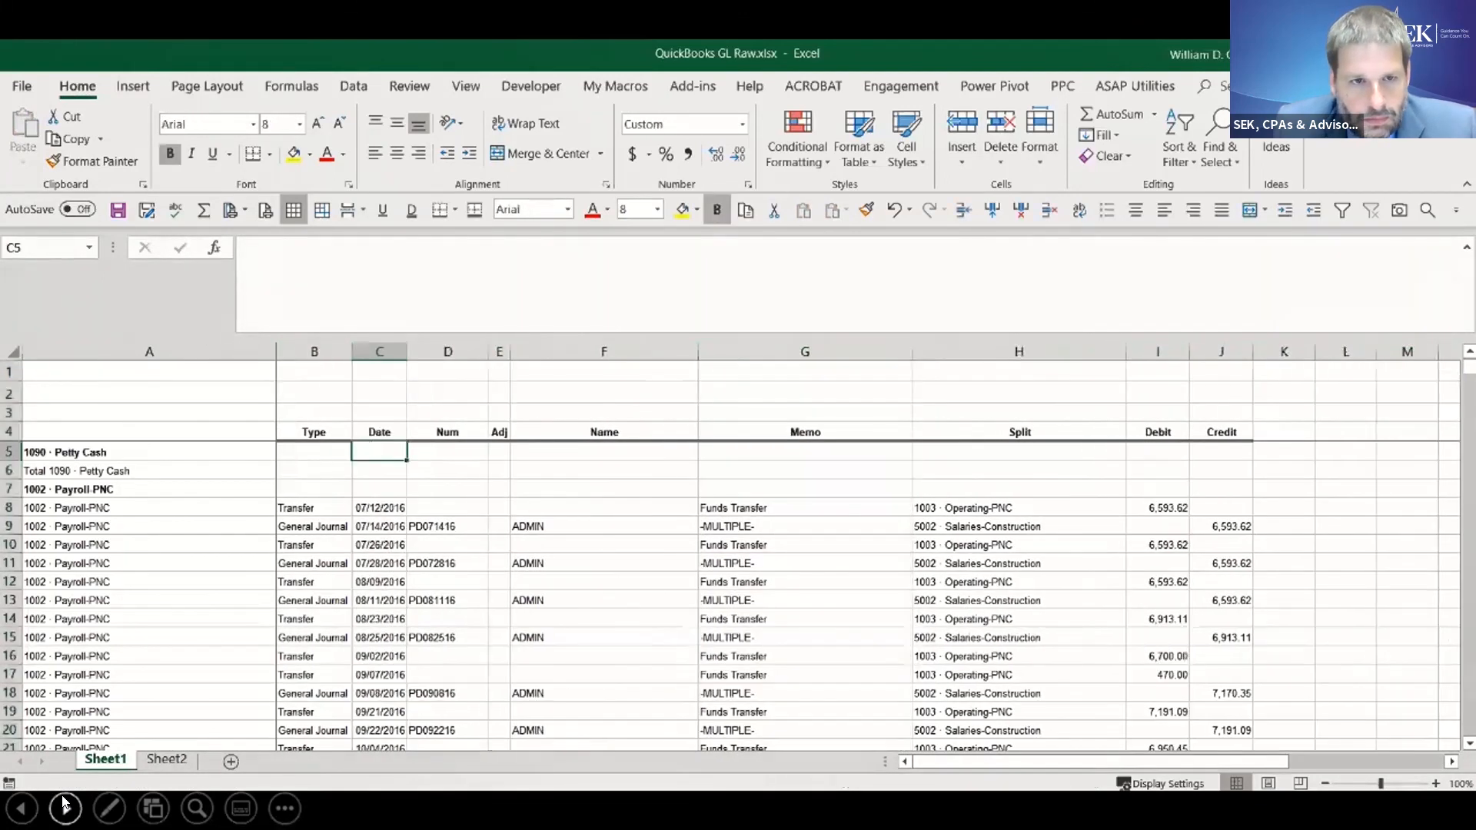
pyautogui.moveTo(1469, 367); pyautogui.dragTo(1470, 726)
pyautogui.moveTo(1469, 672); pyautogui.dragTo(1471, 368)
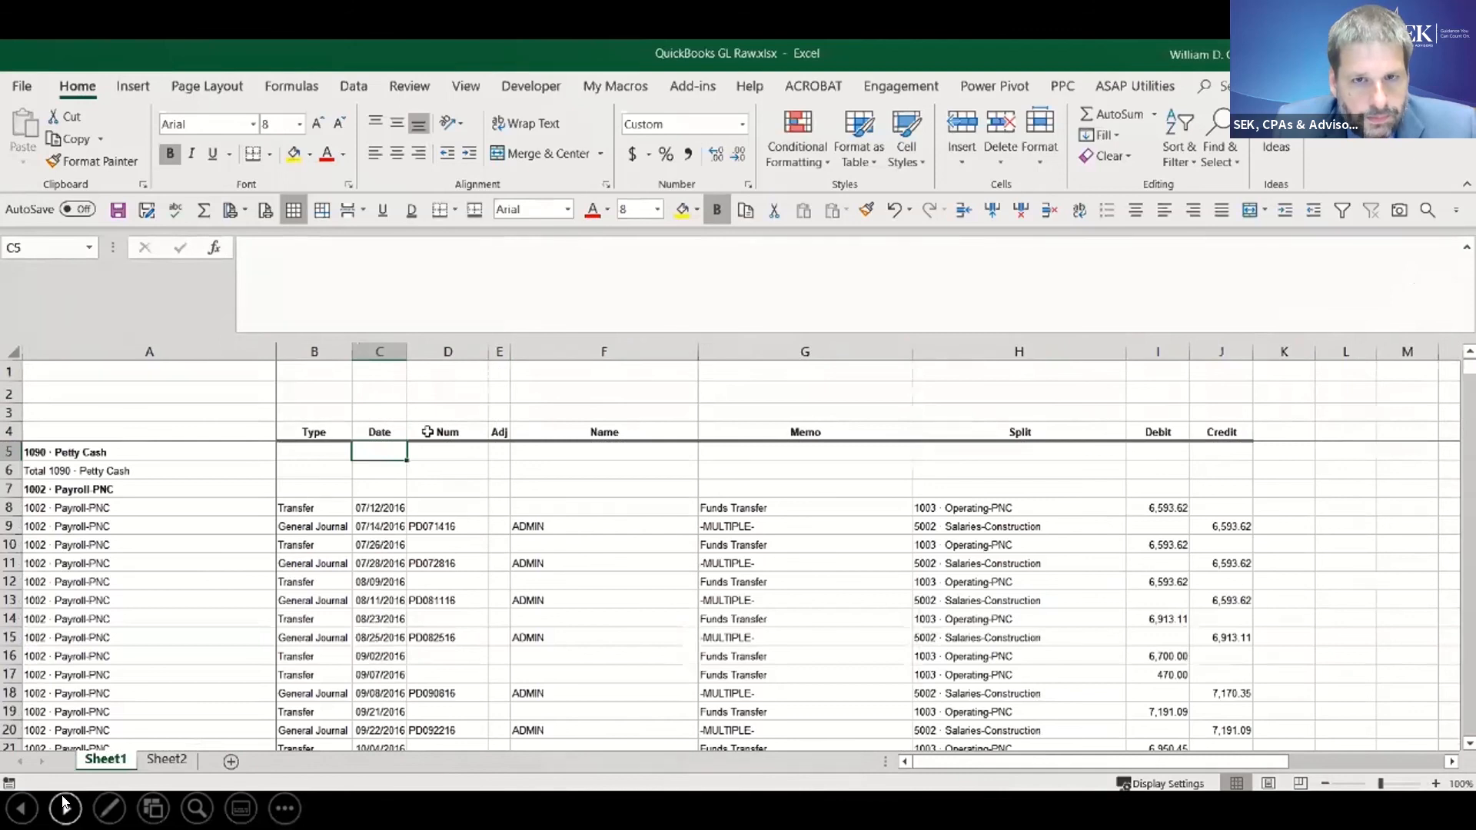
pyautogui.hotkey('ctrl', 'shift', 'End')
pyautogui.hotkey('shift', 'Left')
pyautogui.hotkey('shift', 'Left')
pyautogui.hotkey('shift', 'Left')
pyautogui.hotkey('shift', 'Left')
pyautogui.hotkey('shift', 'Left')
pyautogui.hotkey('shift', 'Left')
pyautogui.hotkey('shift', 'Left')
pyautogui.hotkey('shift', 'Left')
pyautogui.hotkey('shift', 'Left')
pyautogui.hotkey('shift', 'Left')
pyautogui.hotkey('shift', 'Left')
pyautogui.hotkey('shift', 'Left')
pyautogui.hotkey('shift', 'Left')
pyautogui.hotkey('shift', 'Left')
pyautogui.hotkey('shift', 'Left')
pyautogui.hotkey('shift', 'Left')
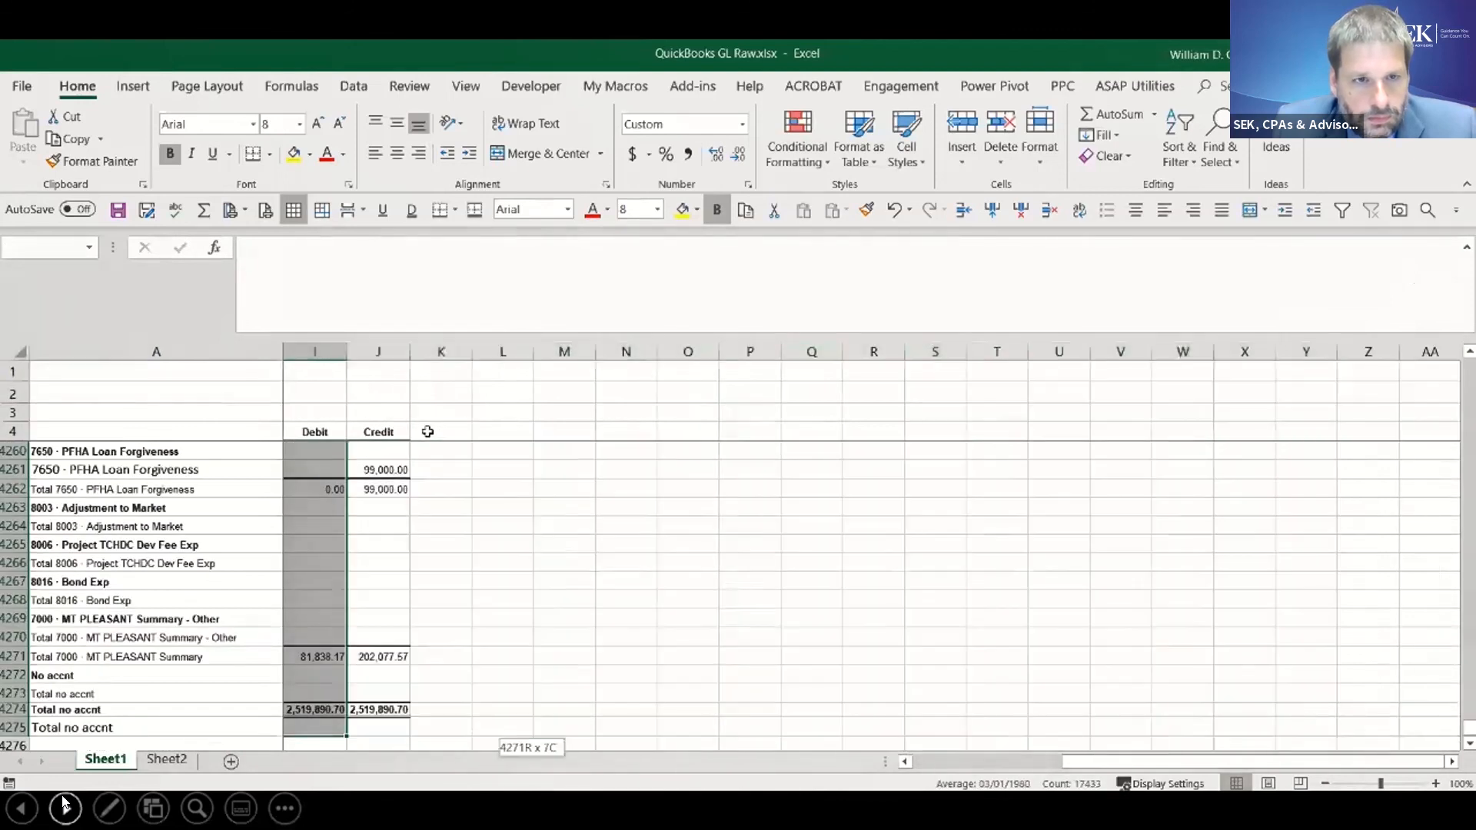
pyautogui.hotkey('shift', 'Left')
pyautogui.hotkey('shift', 'Left')
pyautogui.hotkey('shift', 'Left')
pyautogui.hotkey('shift', 'Left')
pyautogui.hotkey('shift', 'Left')
pyautogui.hotkey('shift', 'Left')
pyautogui.hotkey('shift', 'Left')
pyautogui.hotkey('shift', 'Left')
pyautogui.hotkey('shift', 'Right')
pyautogui.hotkey('shift', 'Right')
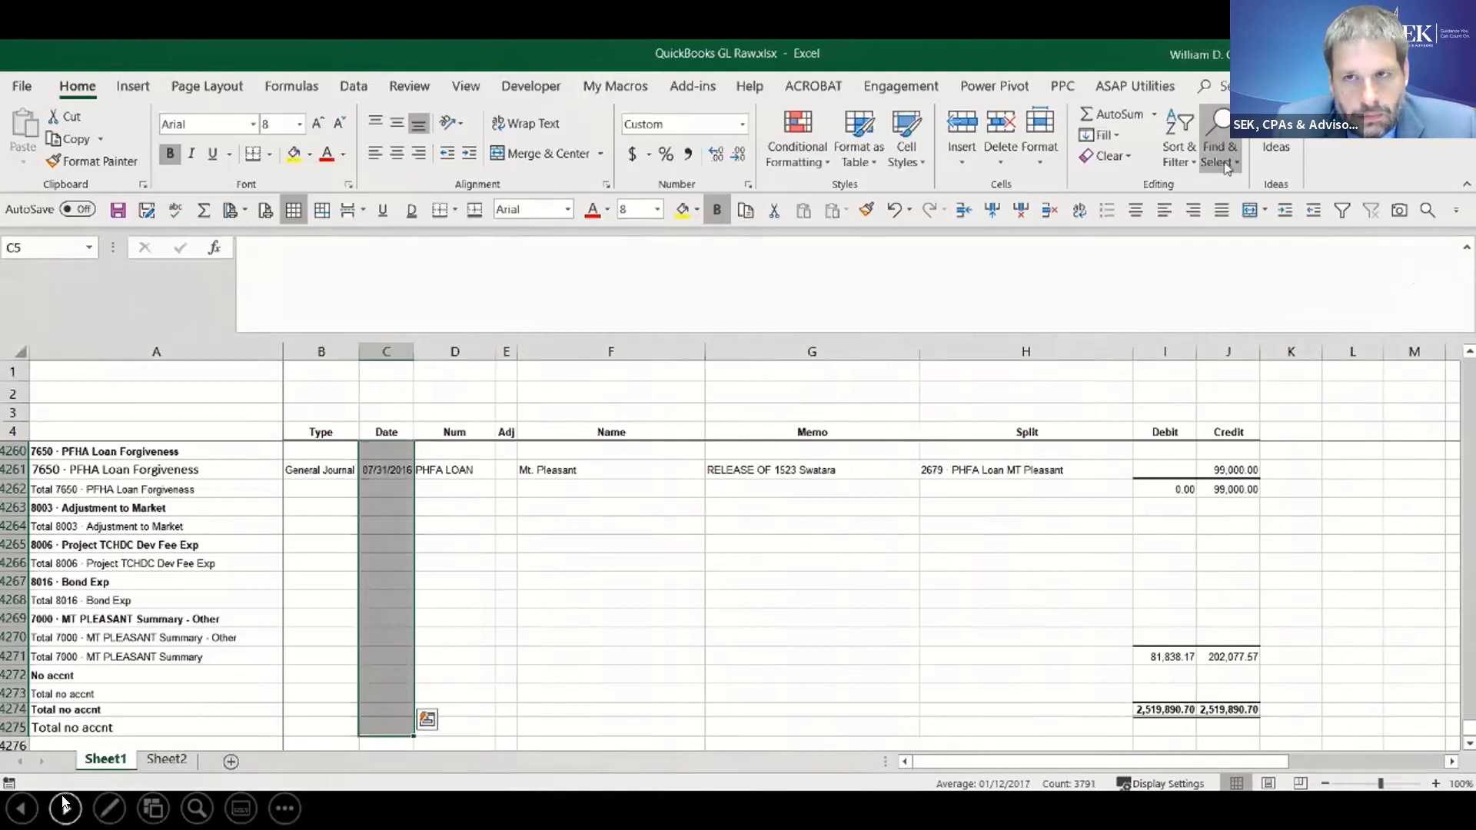
pyautogui.click(1228, 164)
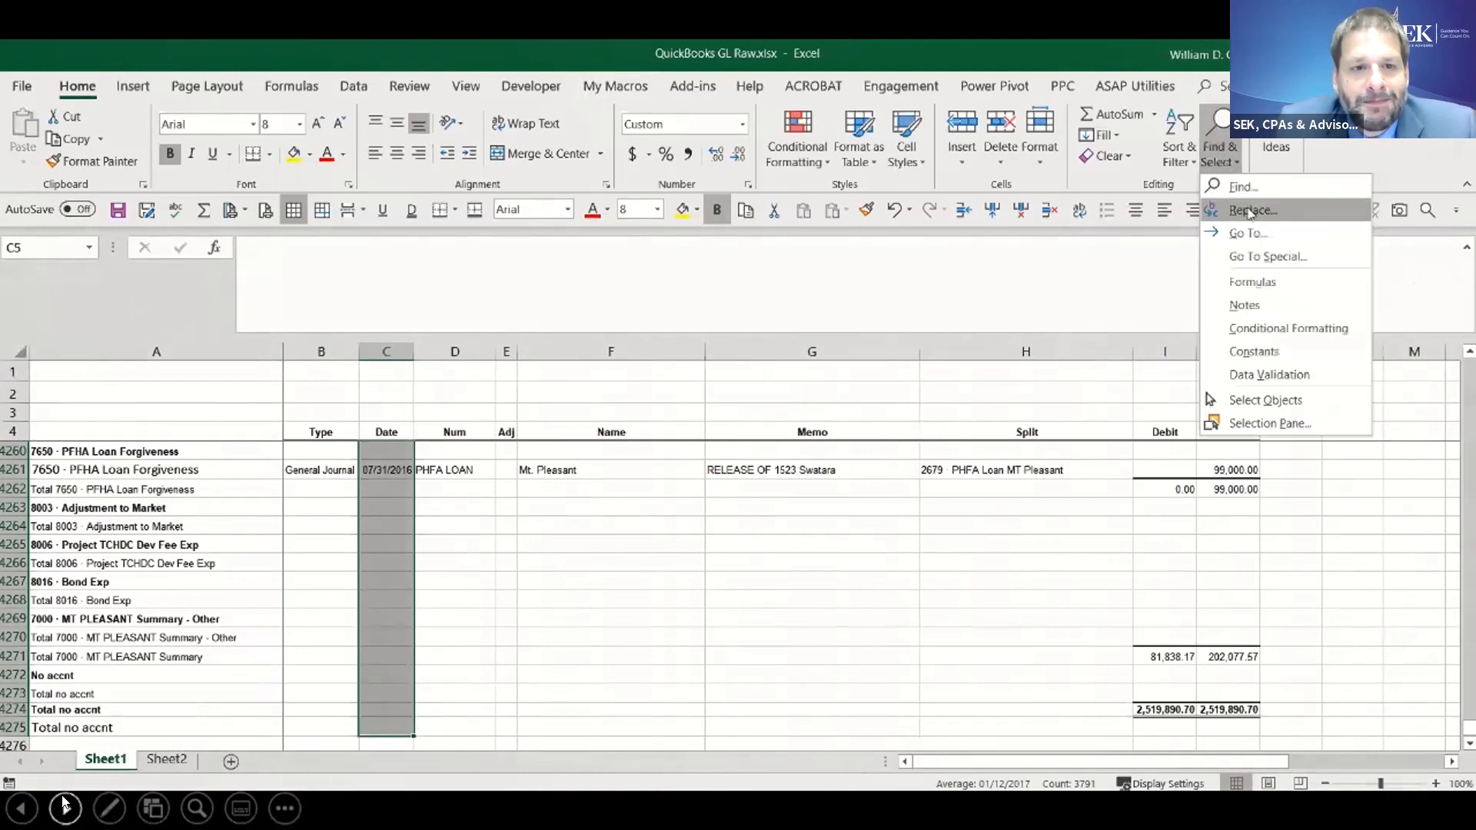
pyautogui.click(1251, 257)
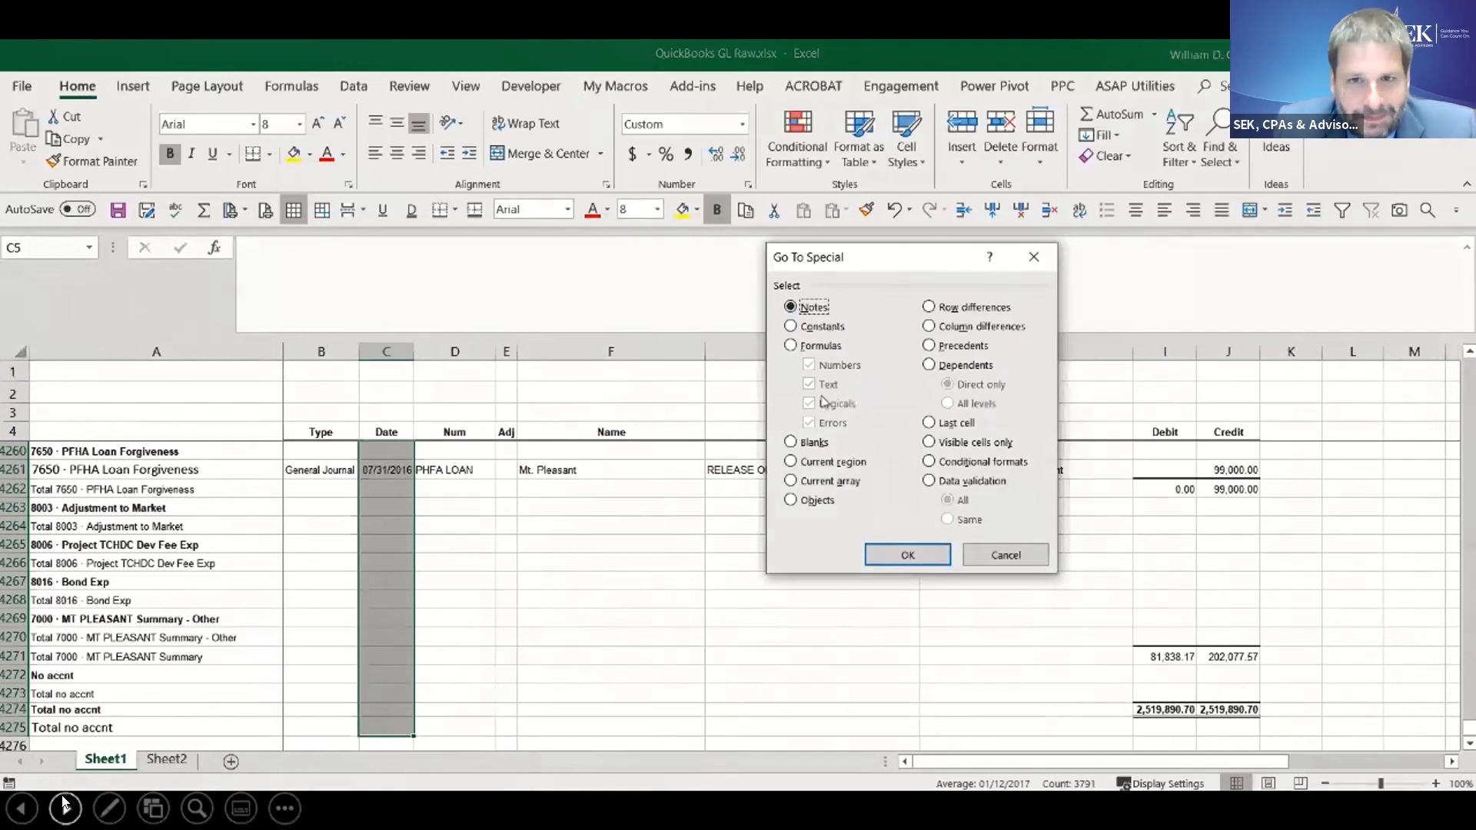
pyautogui.click(813, 443)
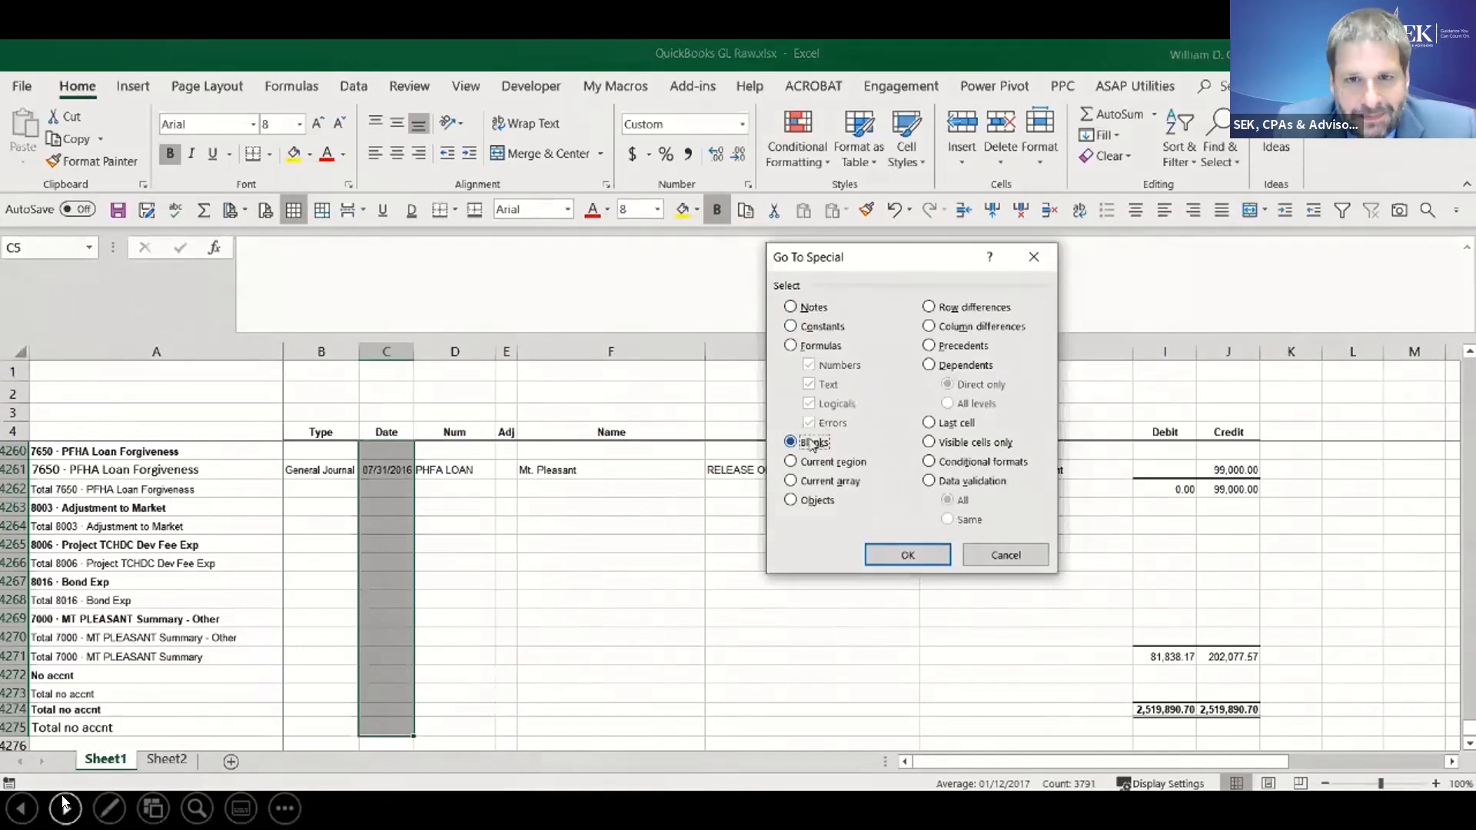
pyautogui.click(895, 553)
pyautogui.press('Return')
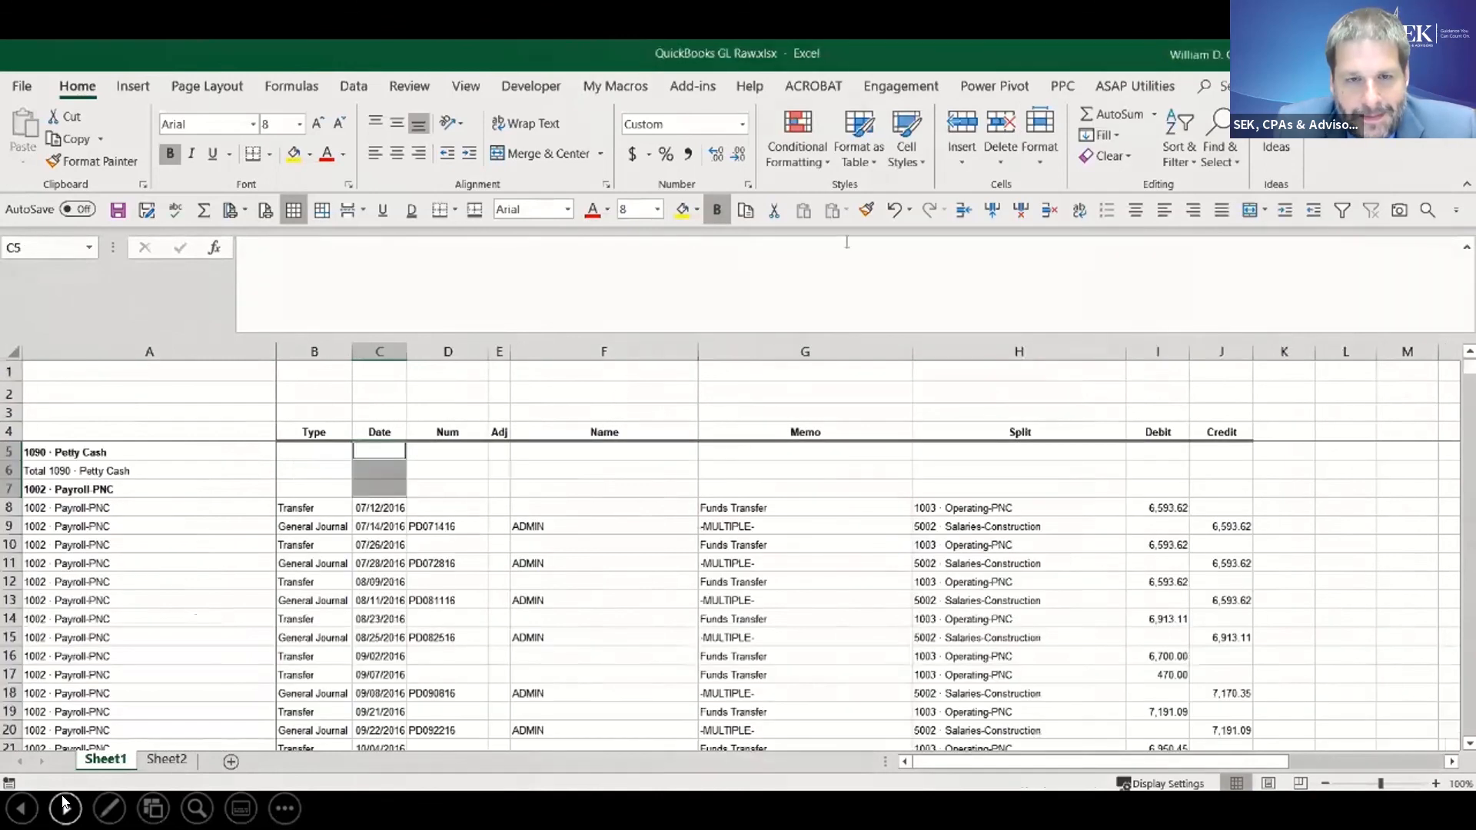
pyautogui.click(1048, 214)
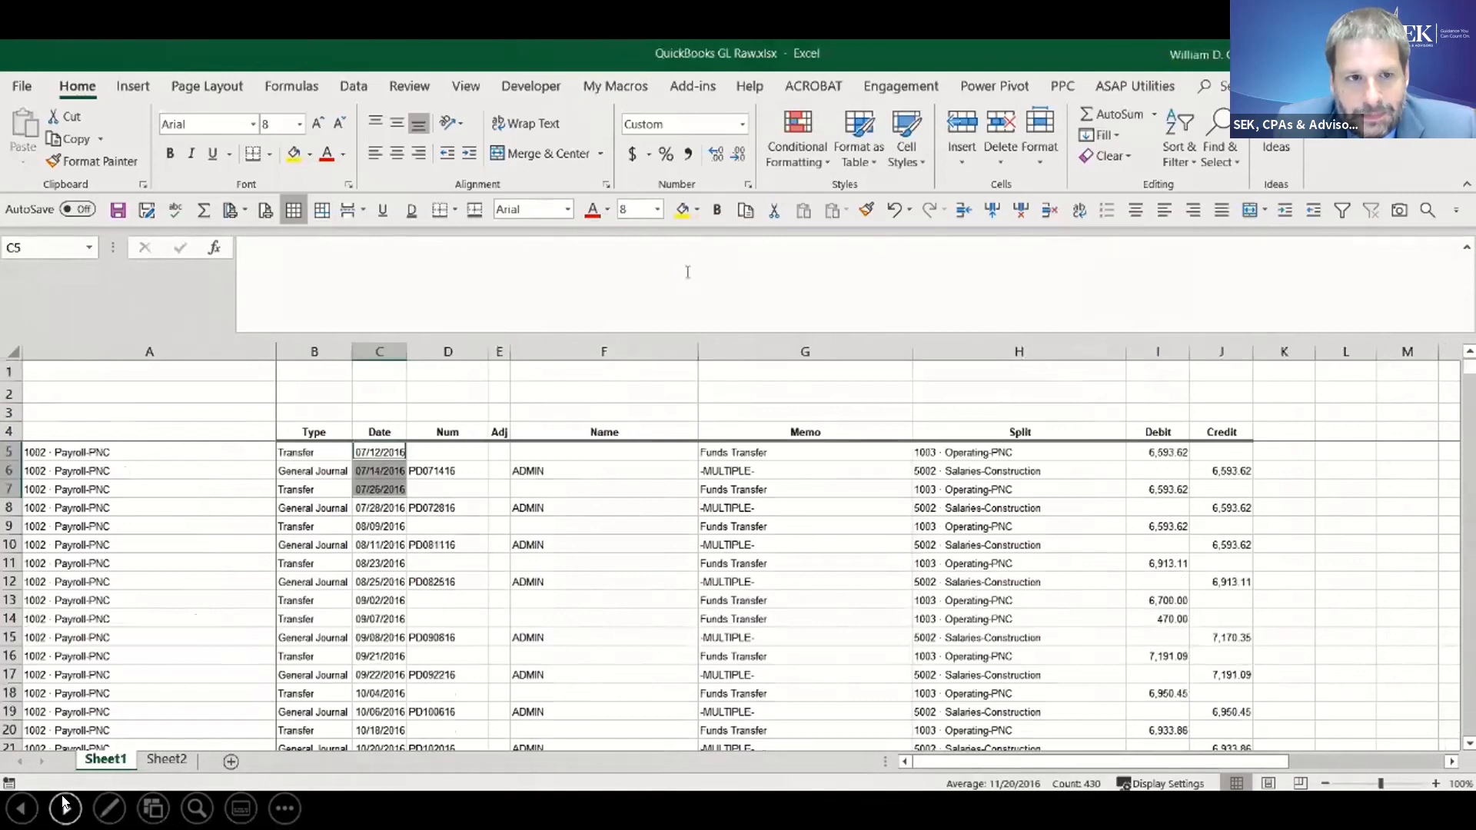
# - Enter the heading Amount in cell K4, beside the Credit heading
pyautogui.click(312, 432)
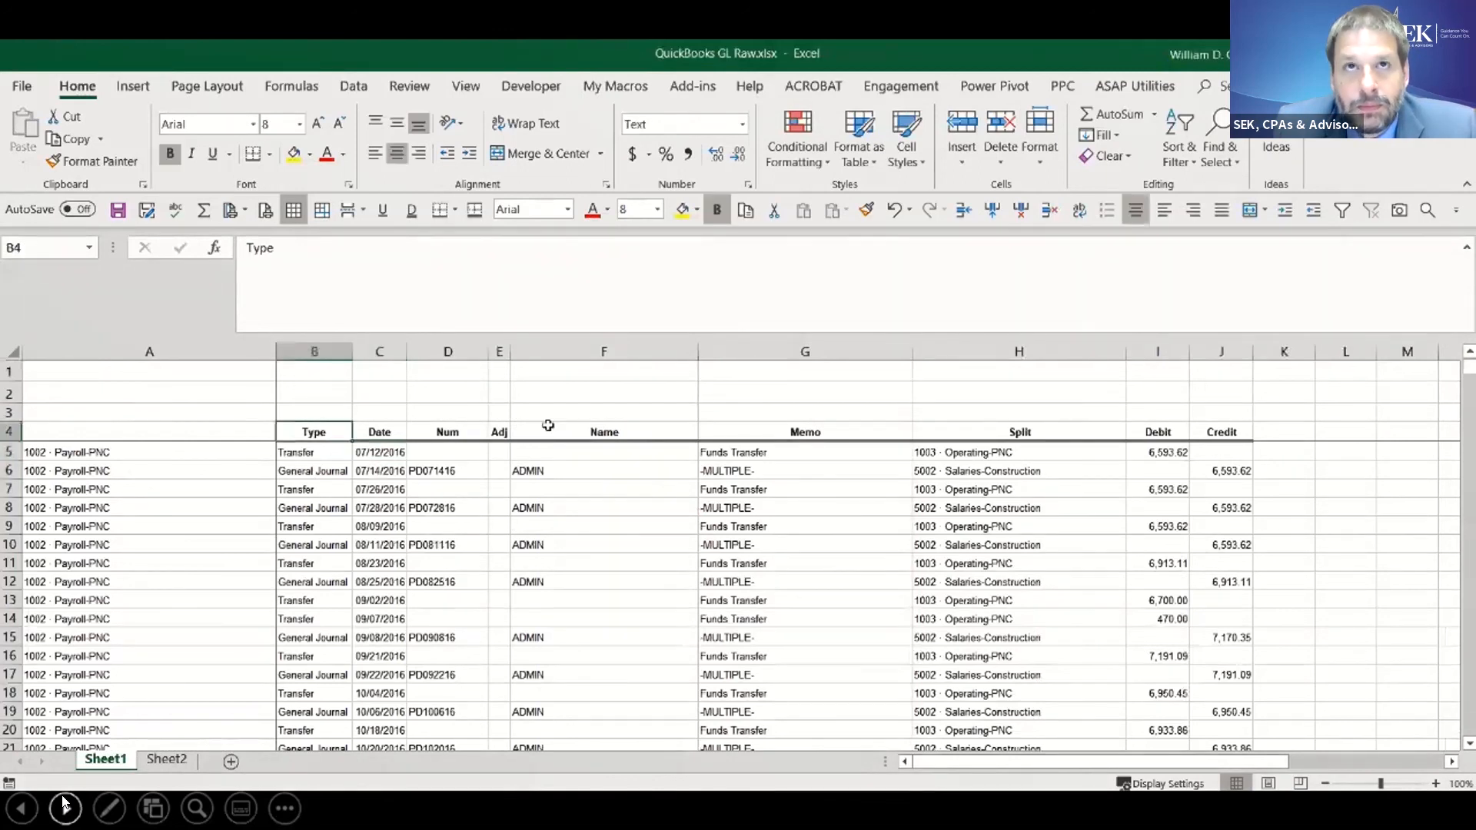
pyautogui.click(1296, 428)
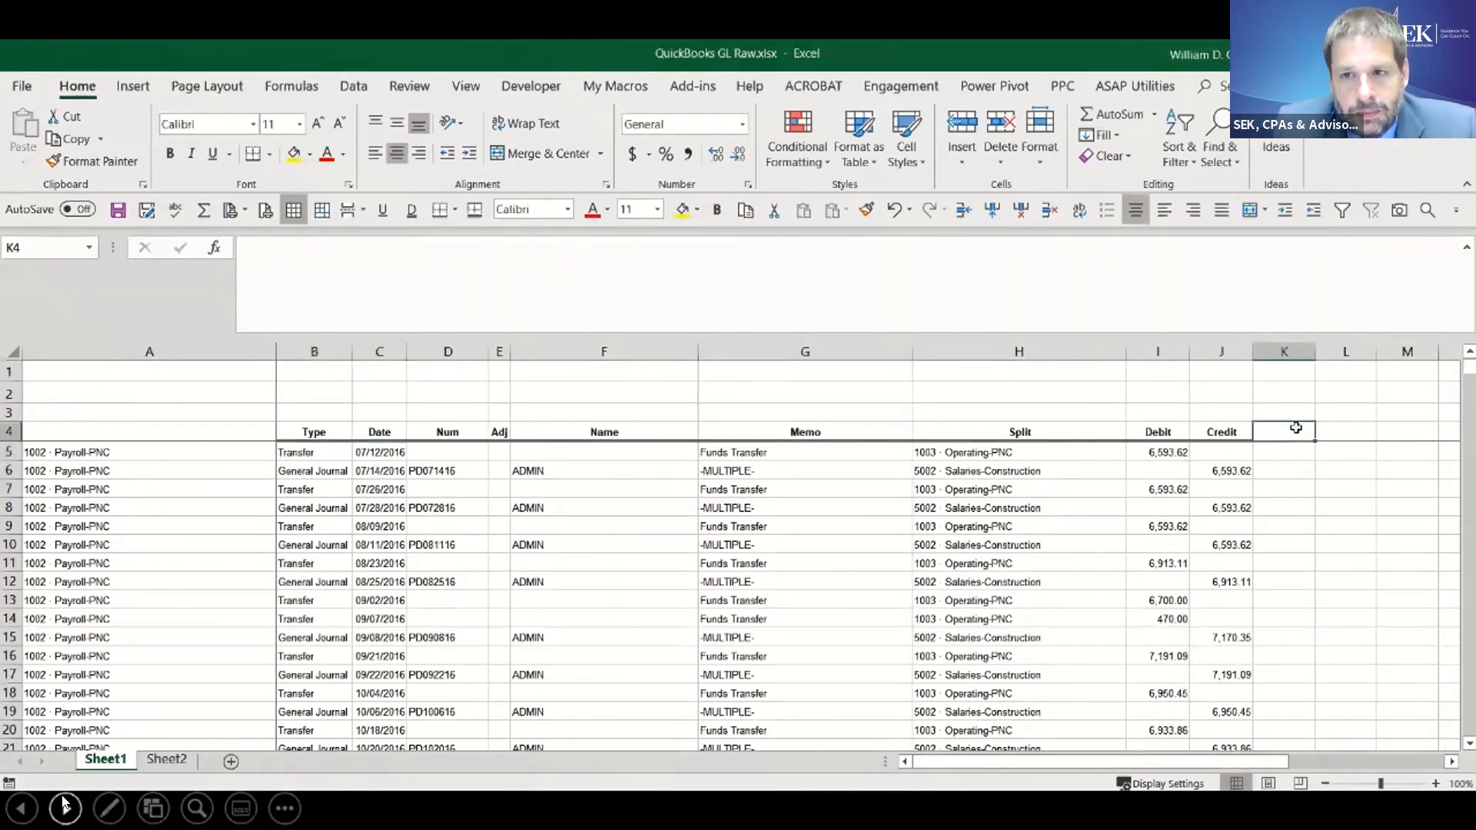
pyautogui.write('Amount')
pyautogui.press('Return')
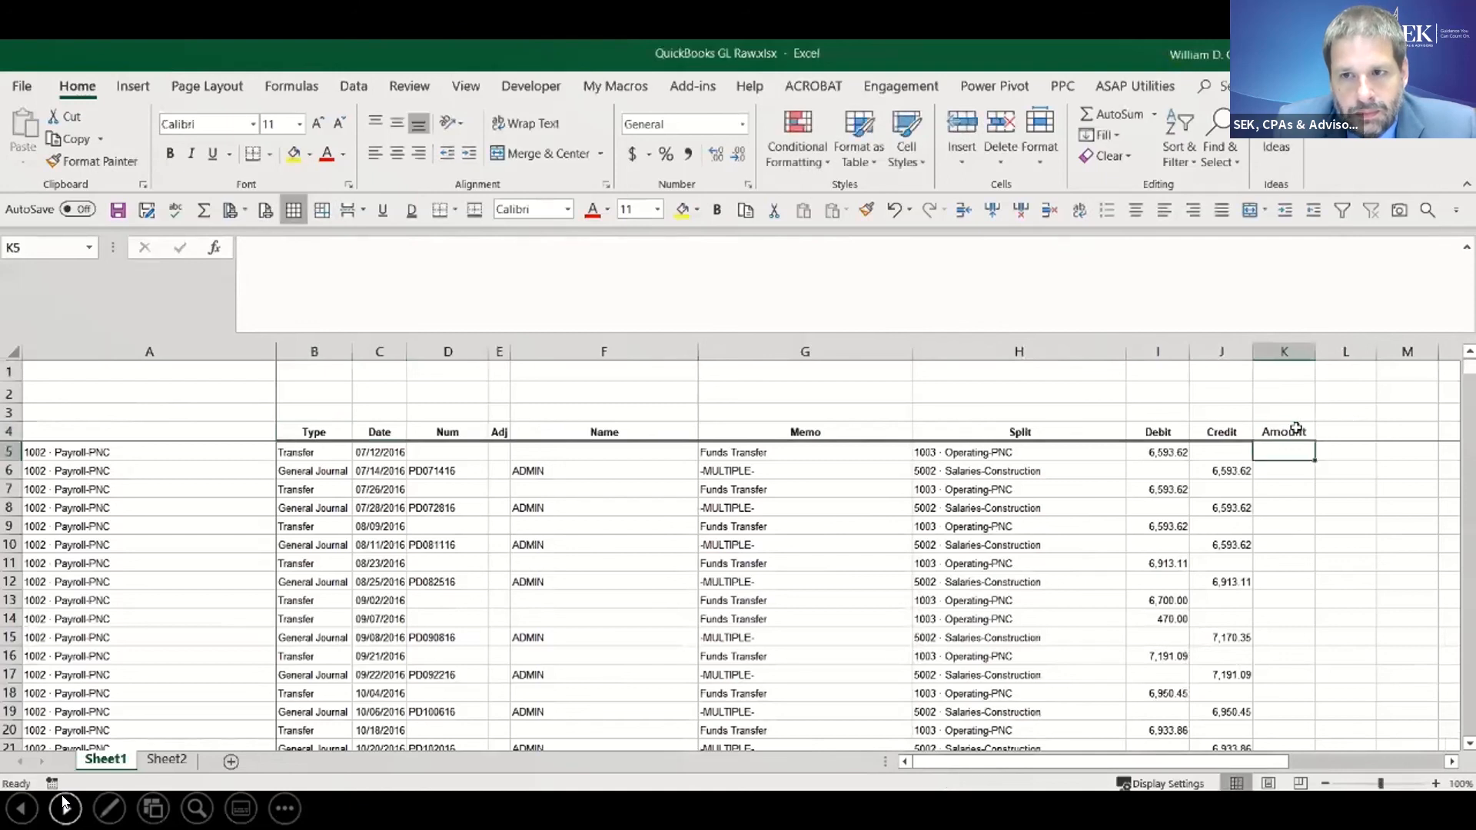
# - Calculate debit minus credit in K5 with the formula +I5-J5 and fill it down the Amount column
pyautogui.write('+')
pyautogui.press('Left')
pyautogui.press('Left')
pyautogui.write('+')
pyautogui.press('Left')
pyautogui.press('BackSpace')
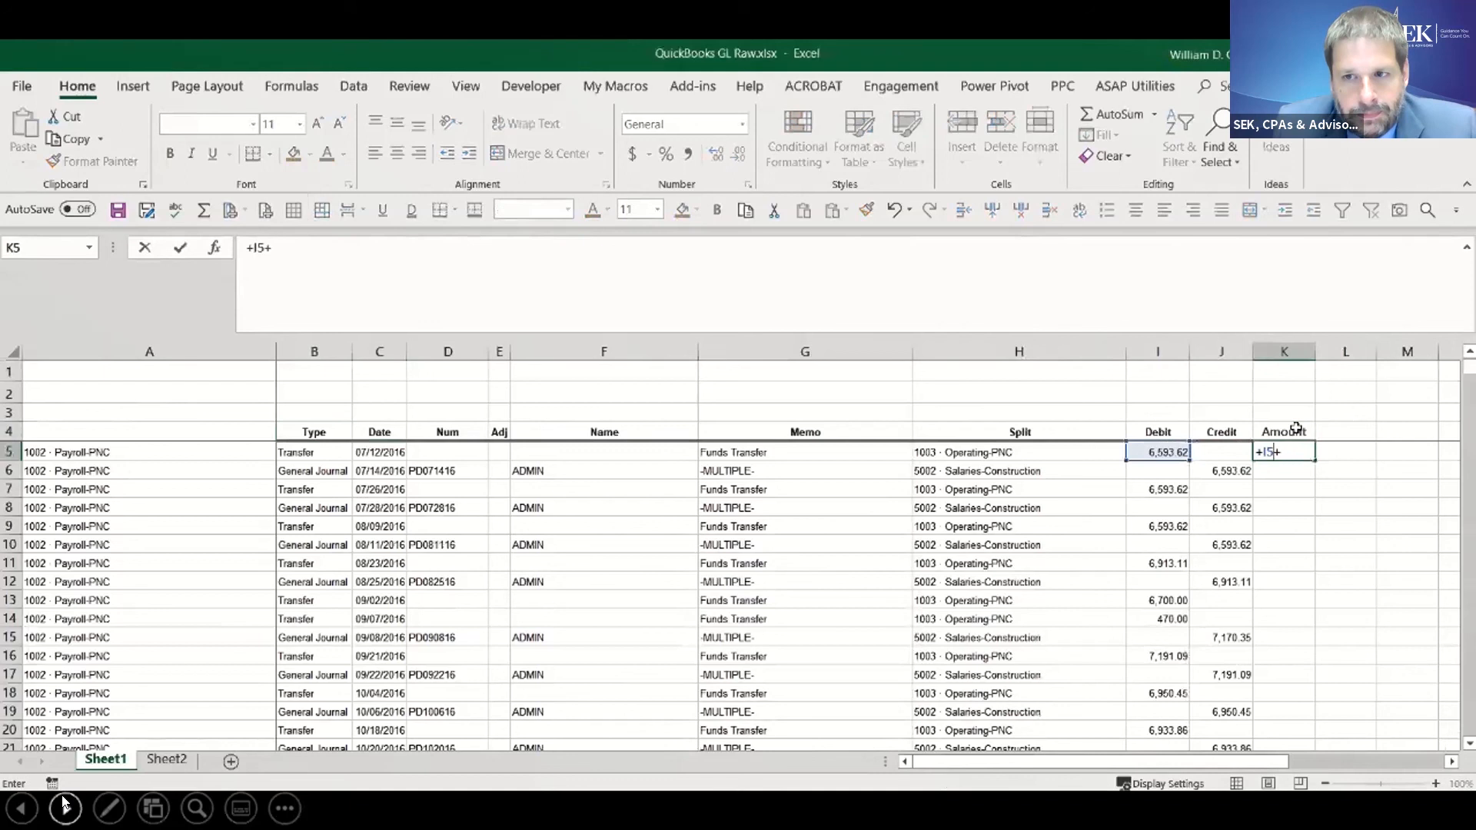
pyautogui.write('-')
pyautogui.press('Left')
pyautogui.hotkey('ctrl', 'Return')
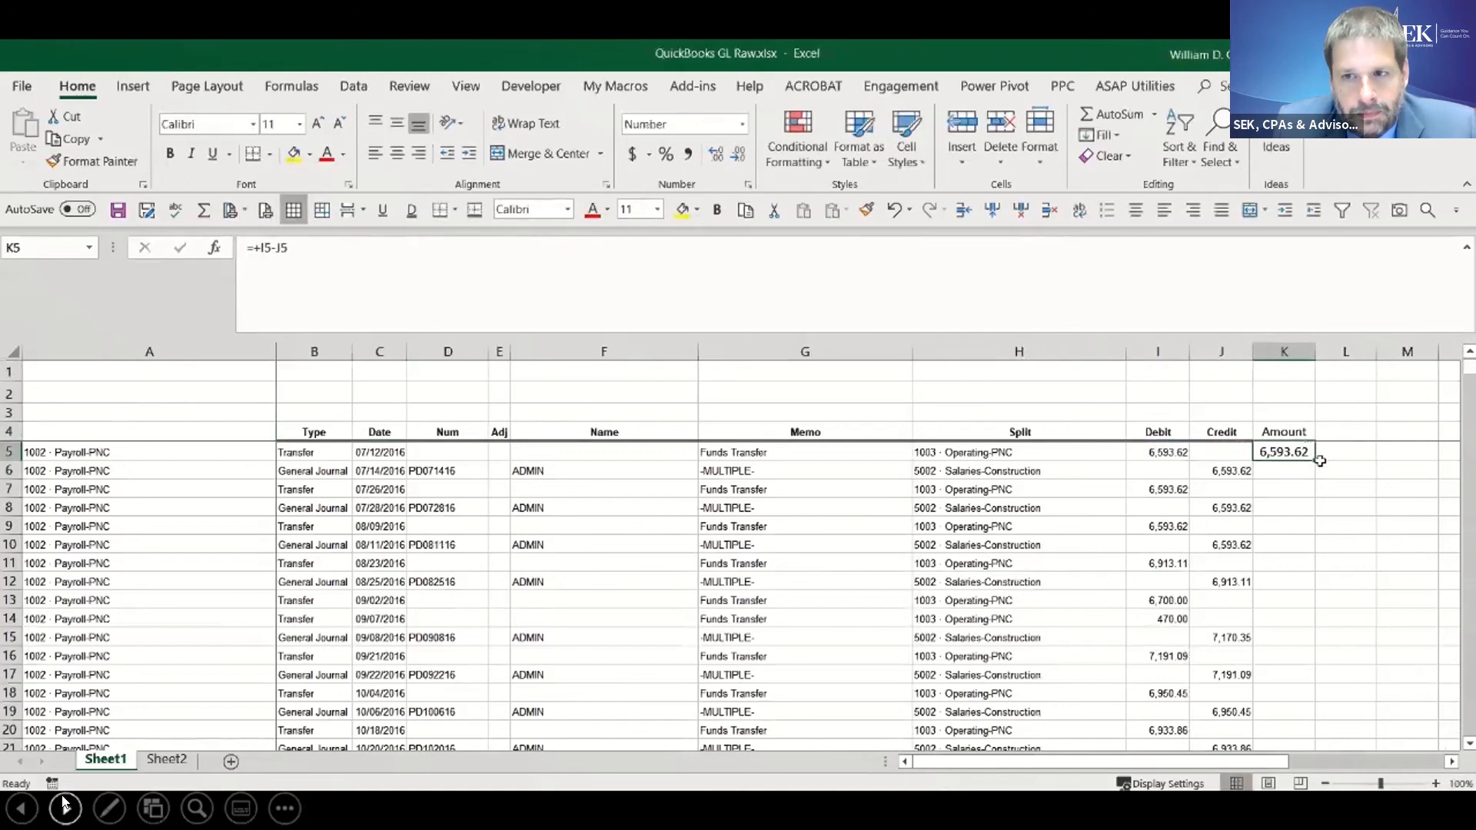
pyautogui.doubleClick(1315, 461)
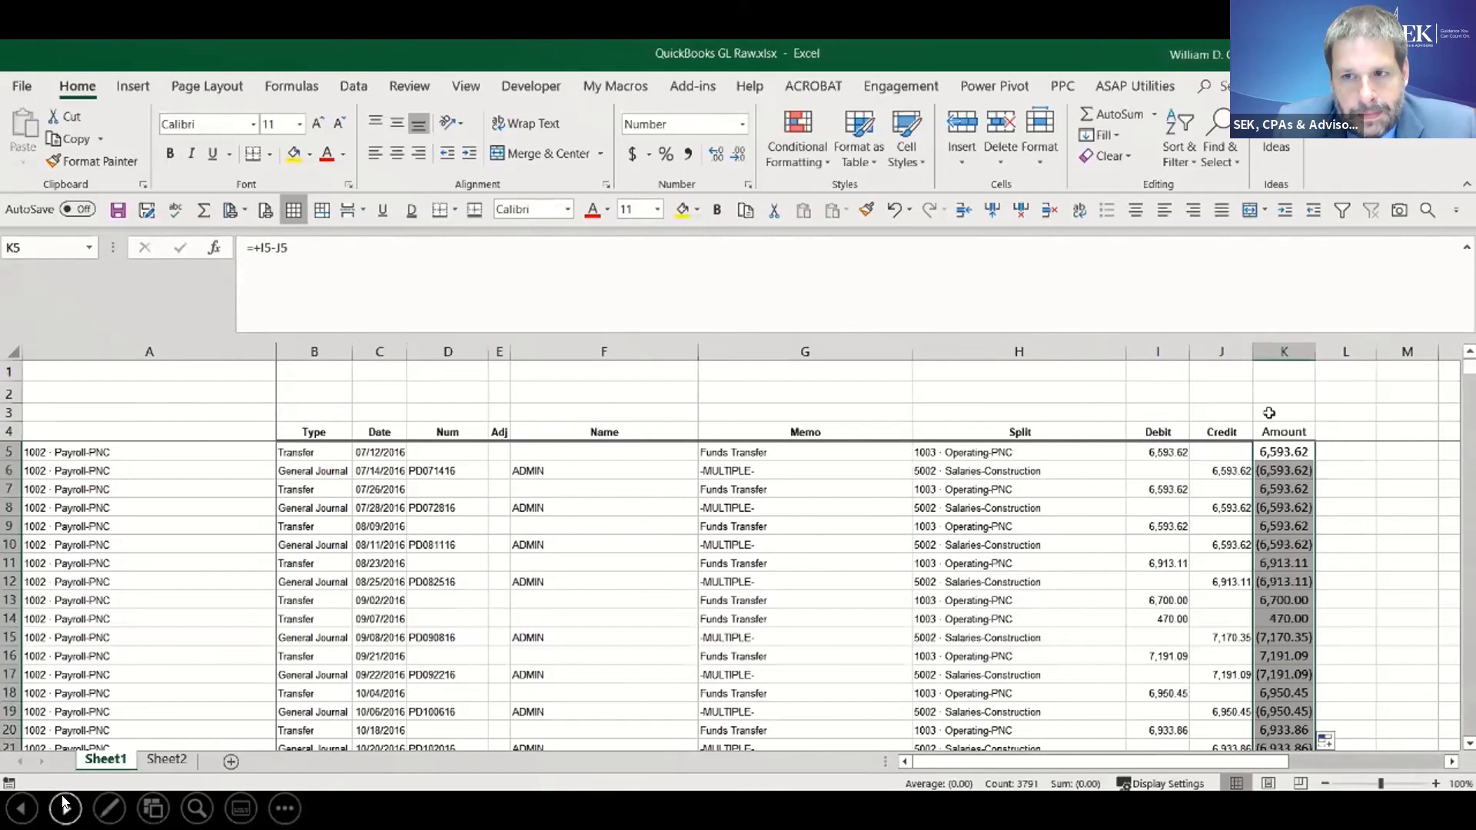
# - Convert the Amount column's formulas to static values by copying them and pasting values over the same cells
pyautogui.click(744, 209)
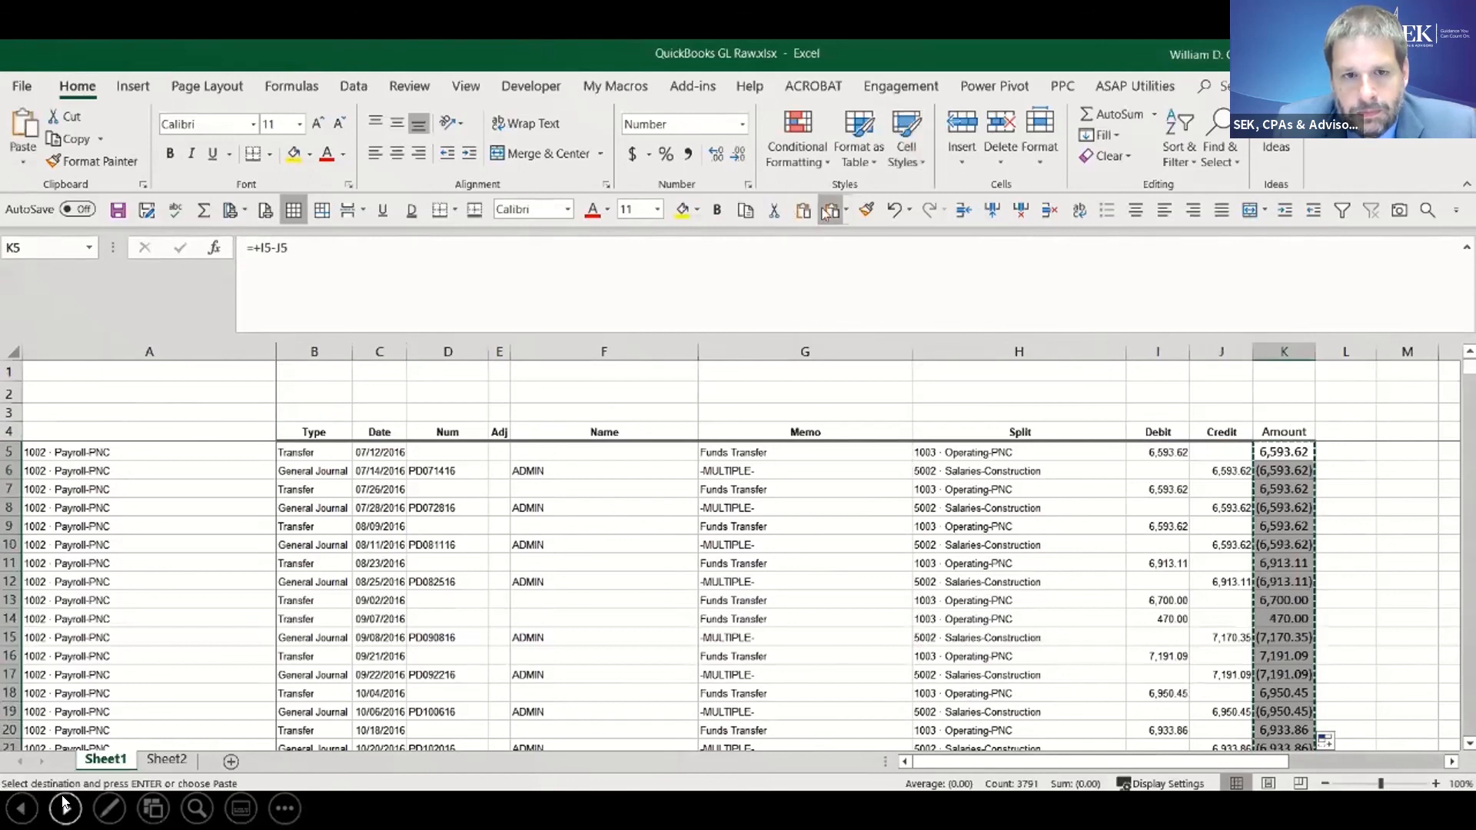
pyautogui.click(846, 211)
pyautogui.click(834, 341)
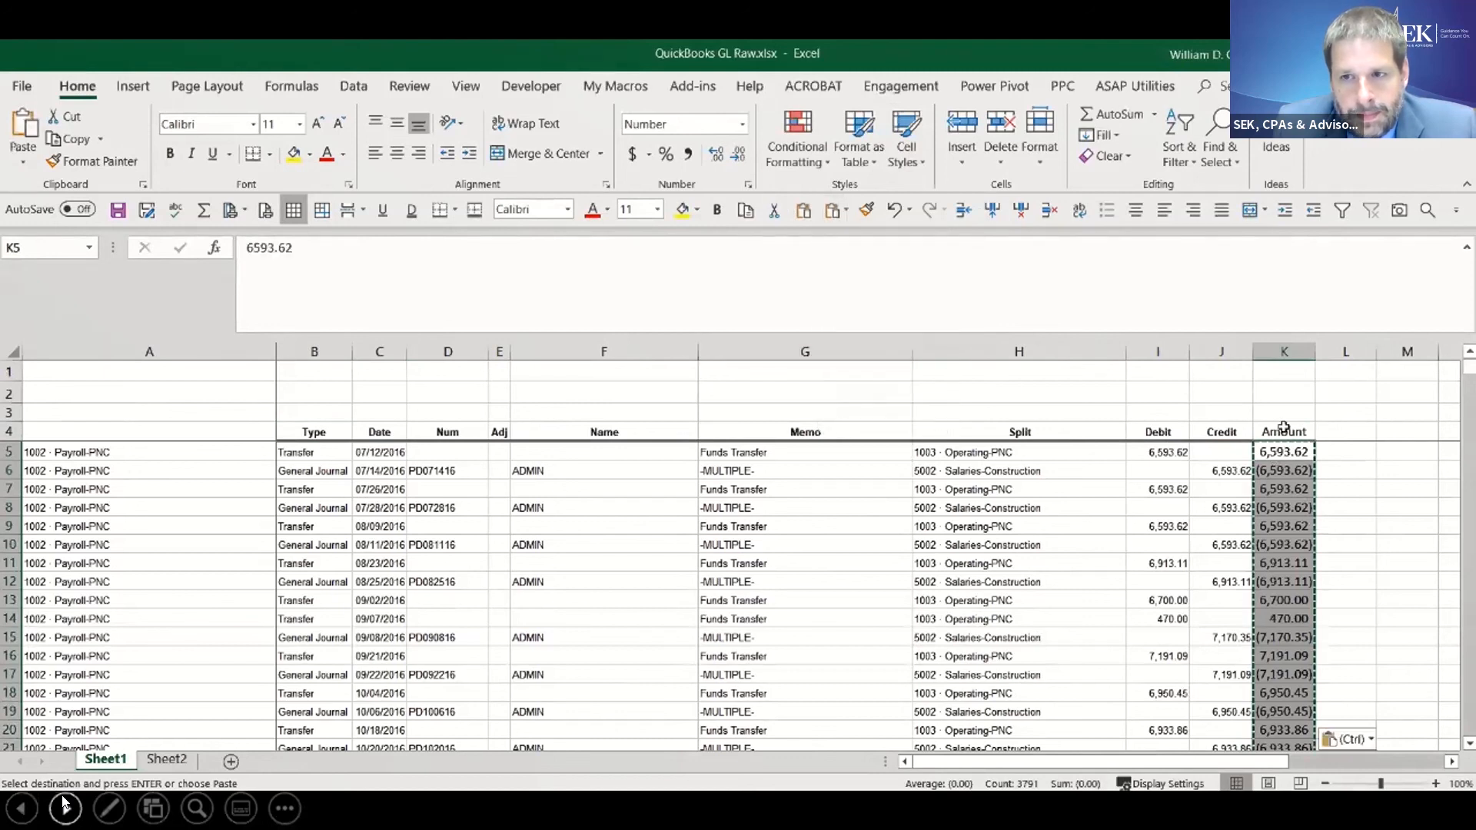
# - Copy the Credit heading's format from J4 onto the Amount heading in K4 with Format Painter
pyautogui.click(1210, 431)
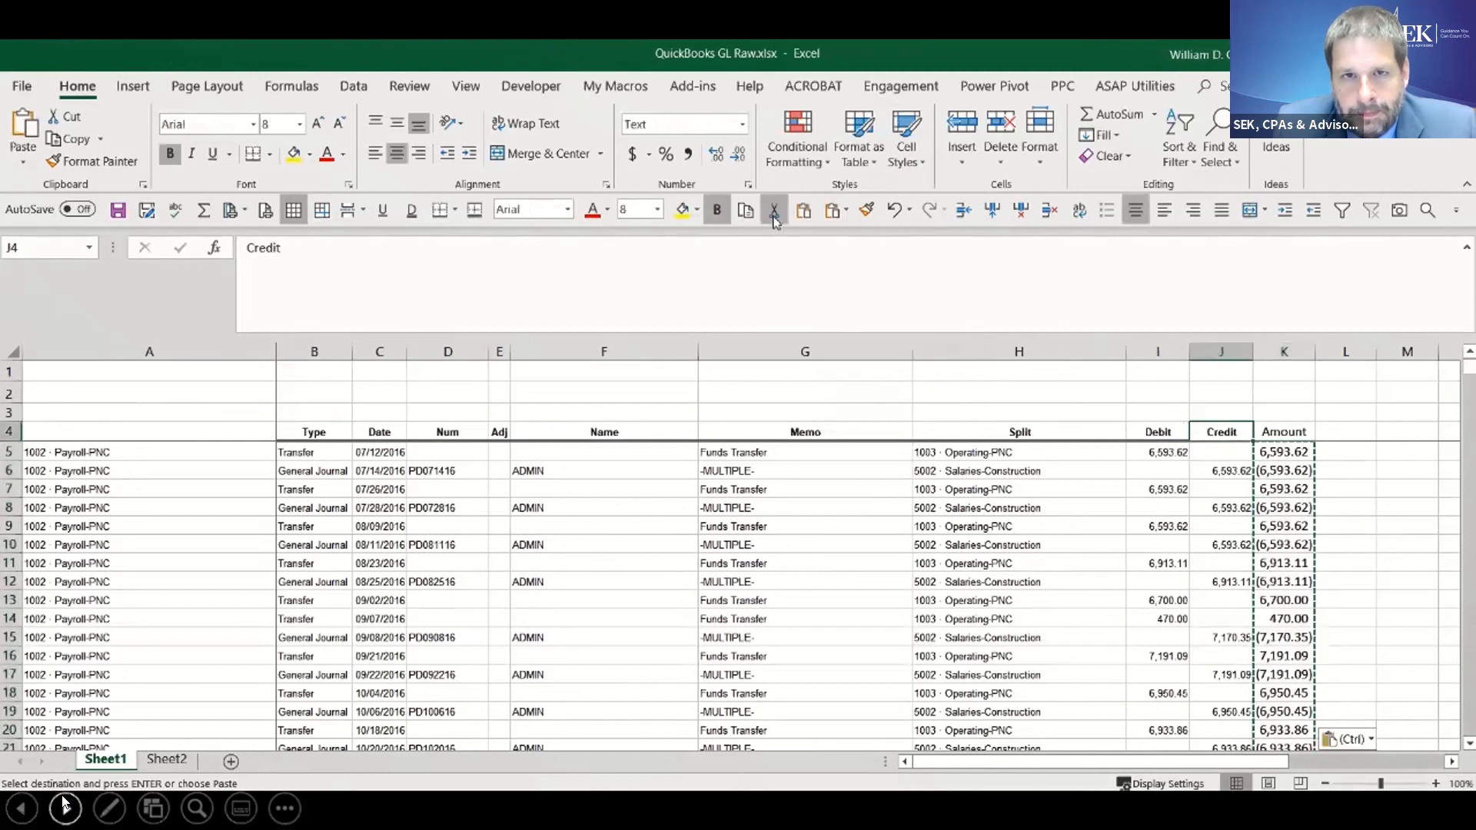
pyautogui.click(866, 210)
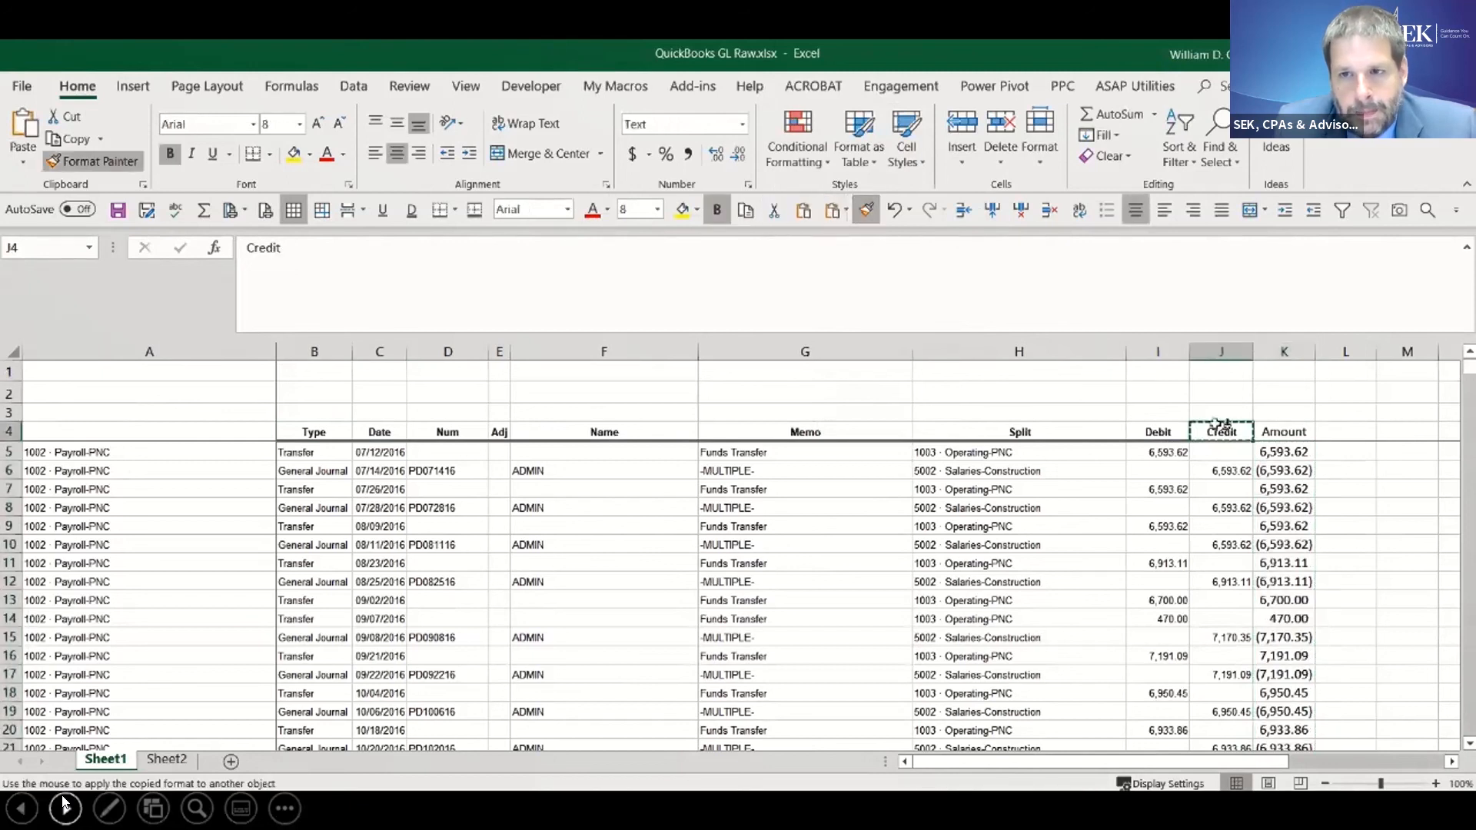
pyautogui.click(1283, 431)
# - Enter the heading Account in A4 and apply the Type heading's format to it with Format Painter
pyautogui.click(167, 429)
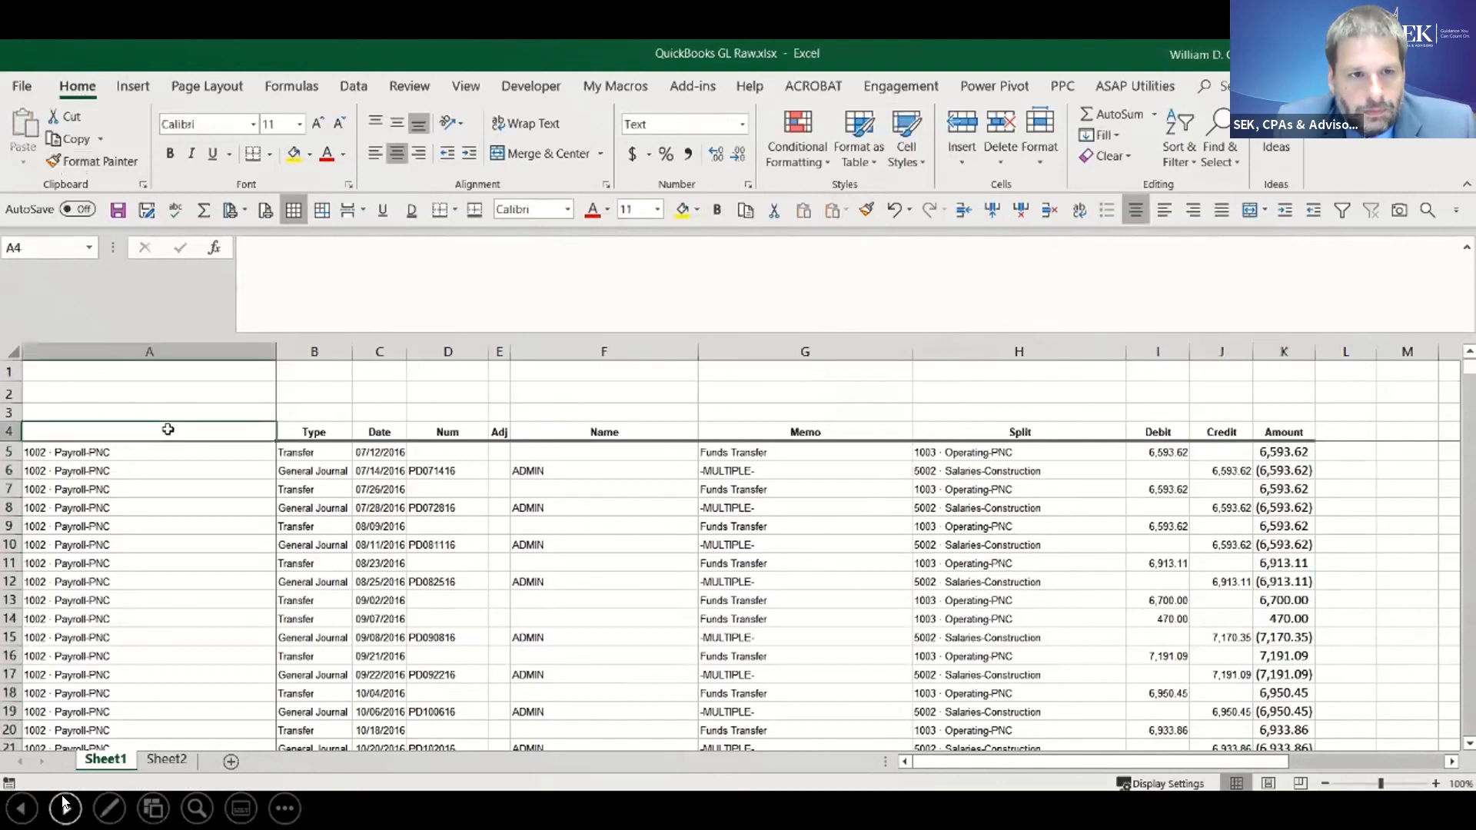
pyautogui.write('Account')
pyautogui.press('Return')
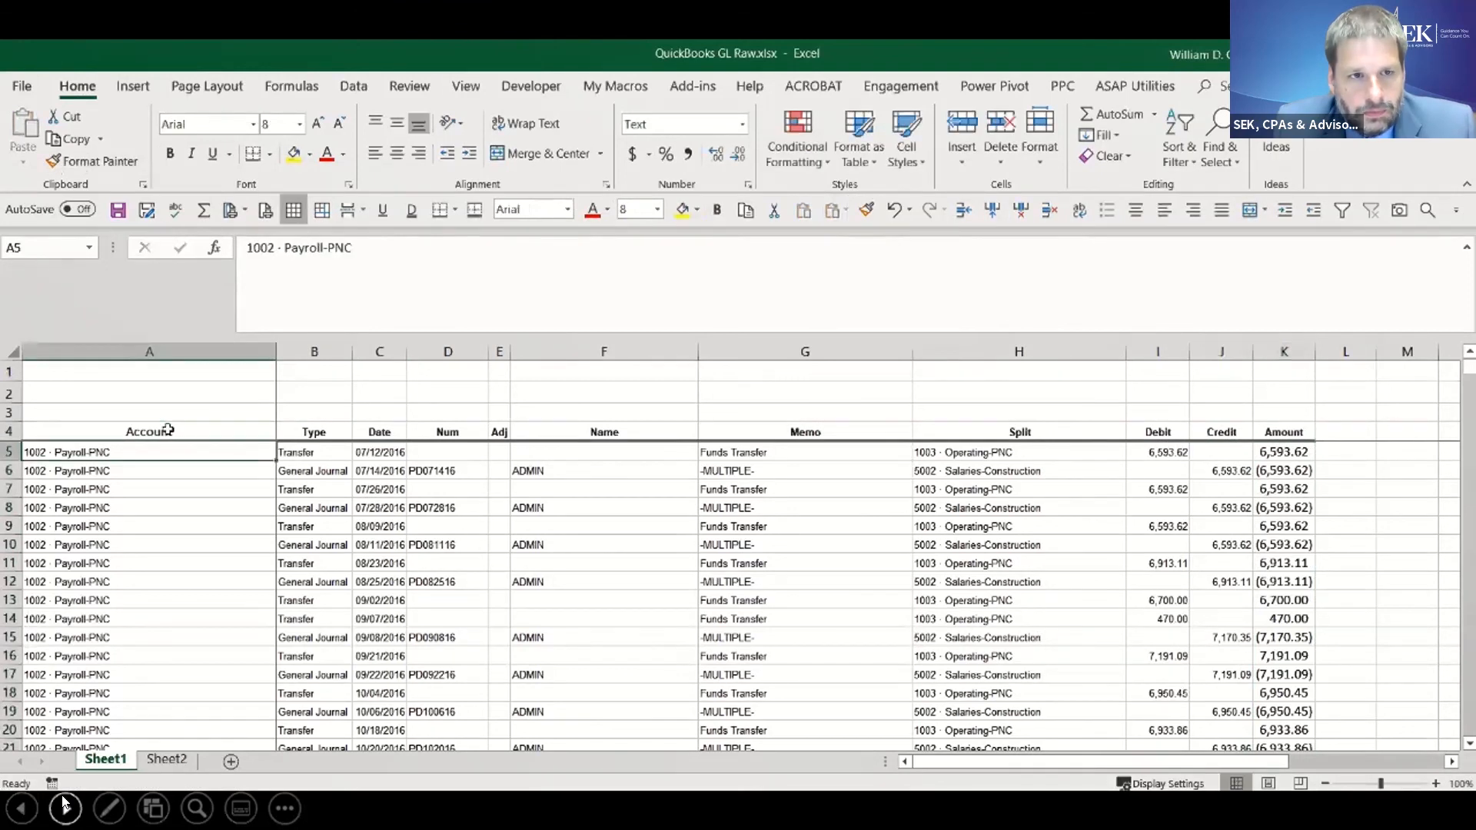
pyautogui.click(303, 428)
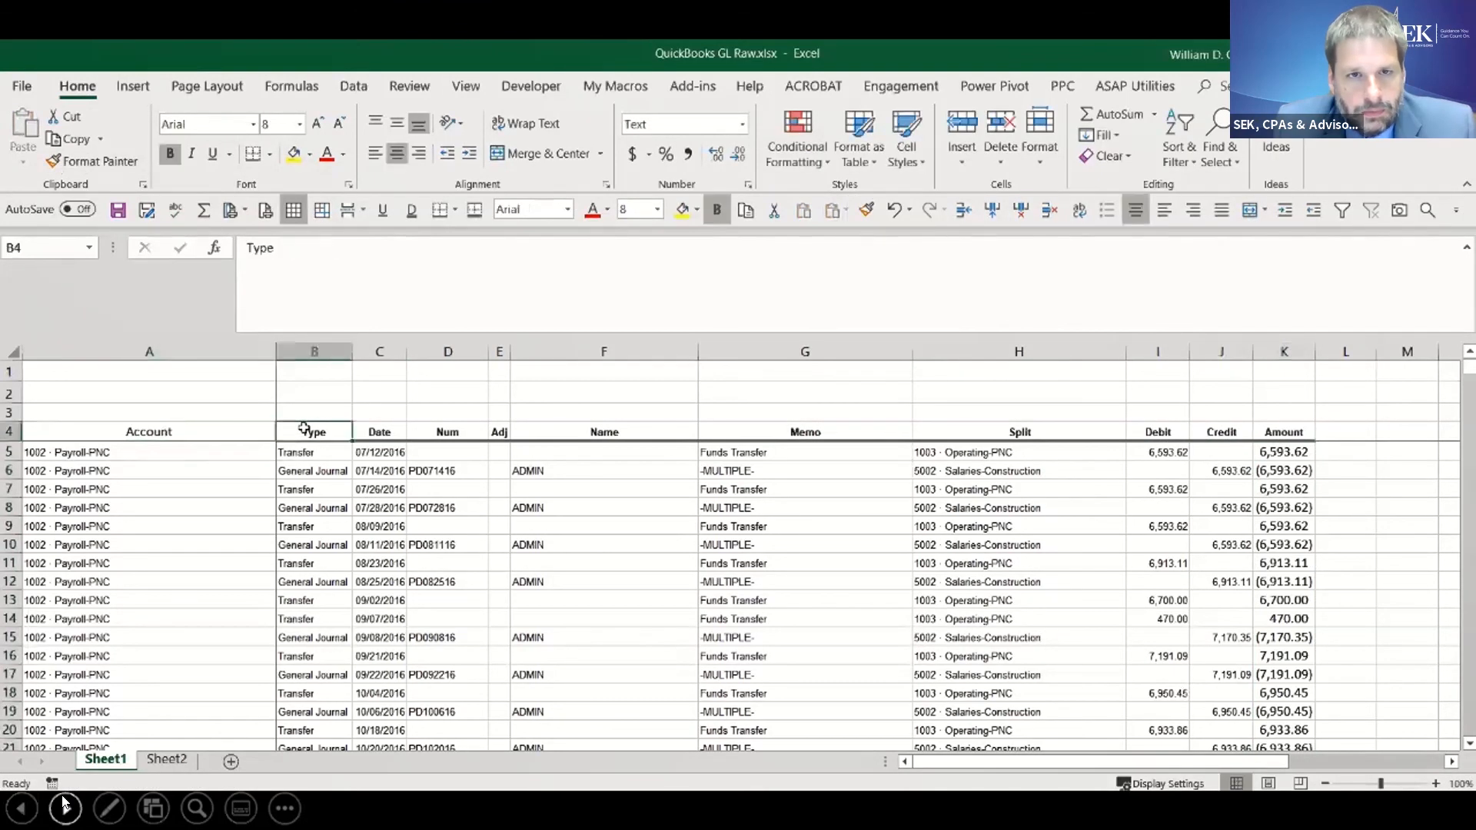
pyautogui.click(866, 209)
pyautogui.click(230, 433)
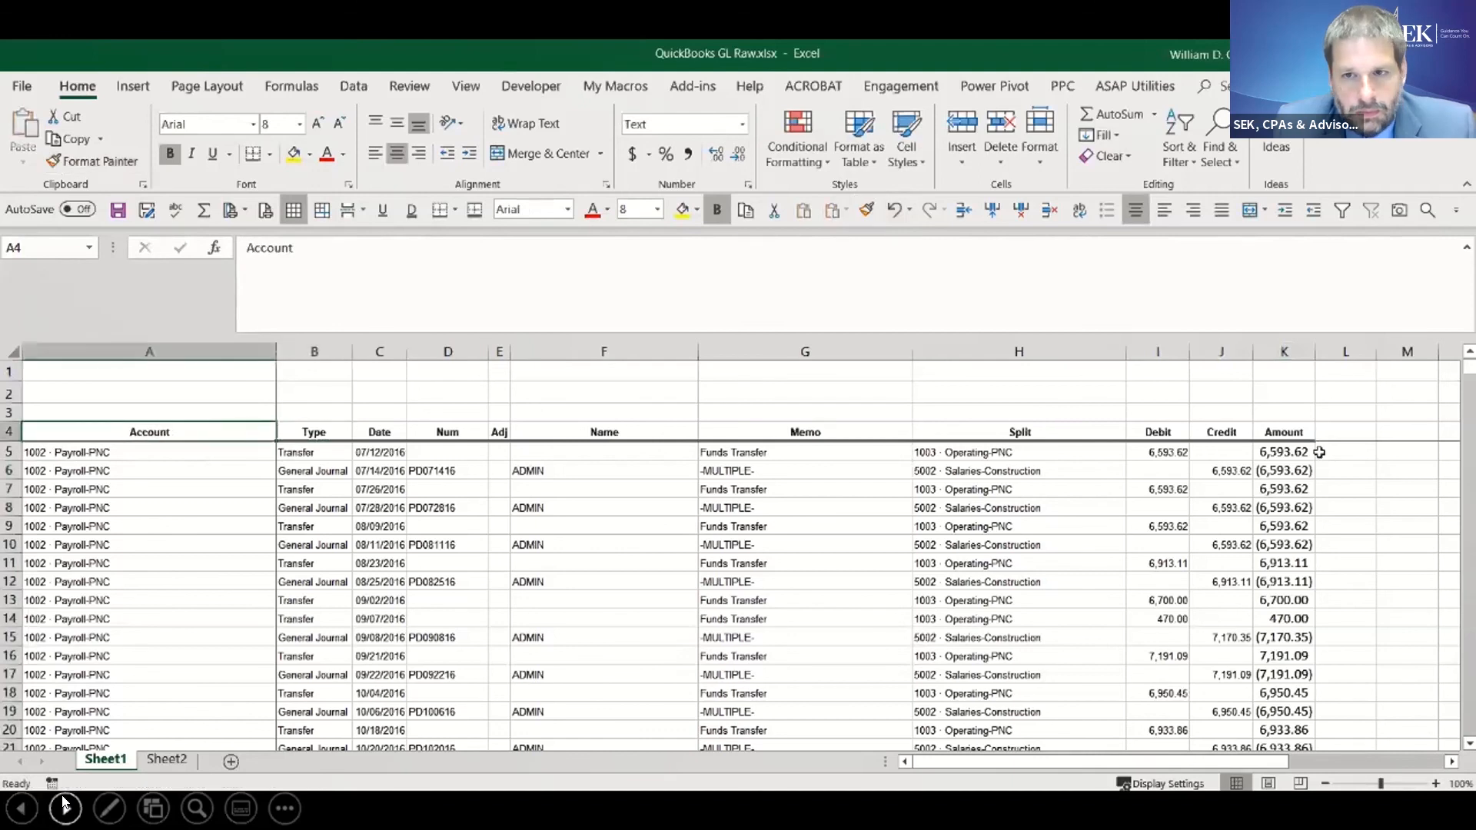
# - Add filters to the header row A4:K4, from Account through Amount
pyautogui.click(1281, 454)
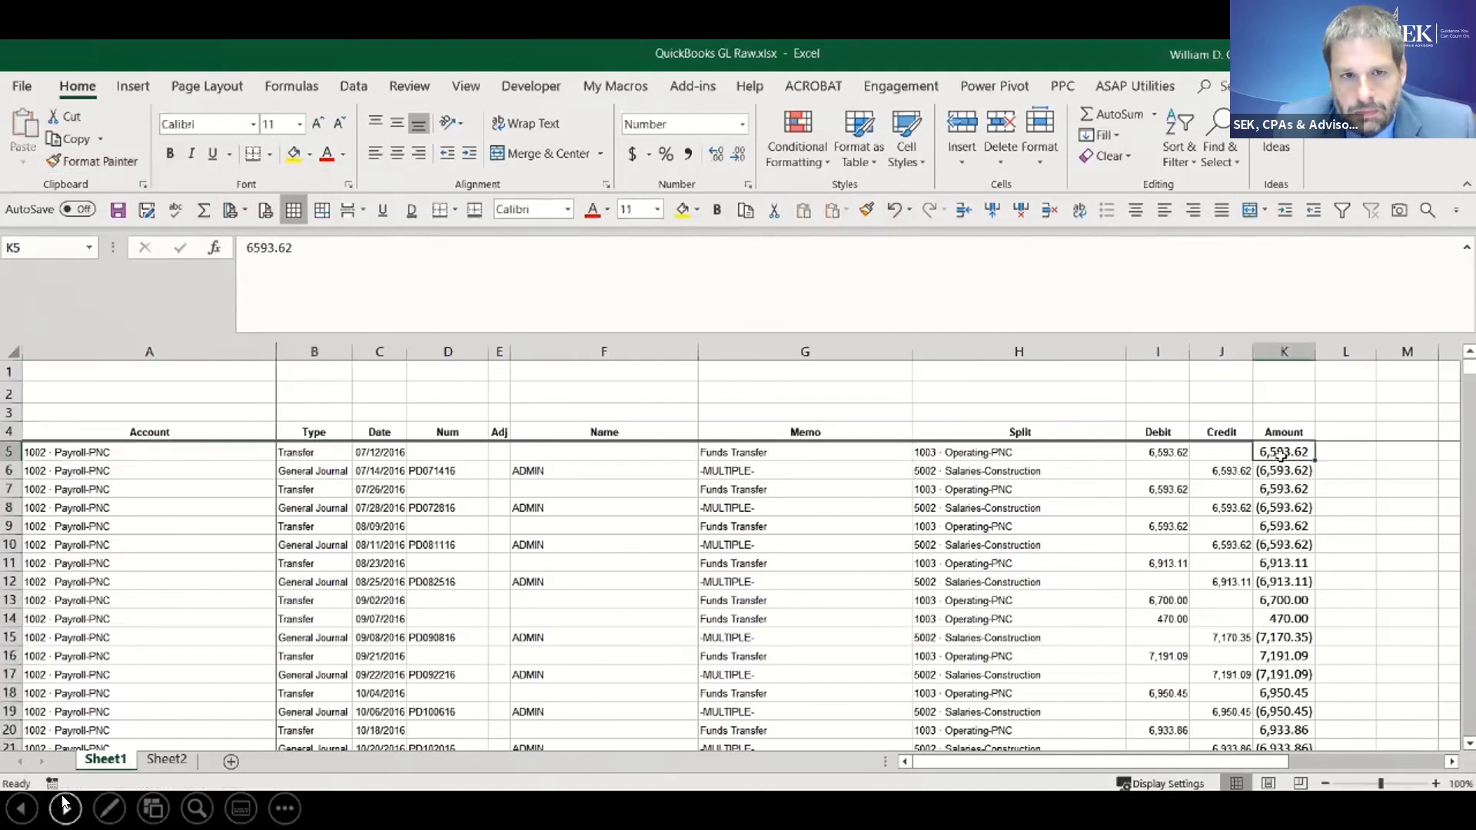
pyautogui.hotkey('ctrl', 'shift', 'Down')
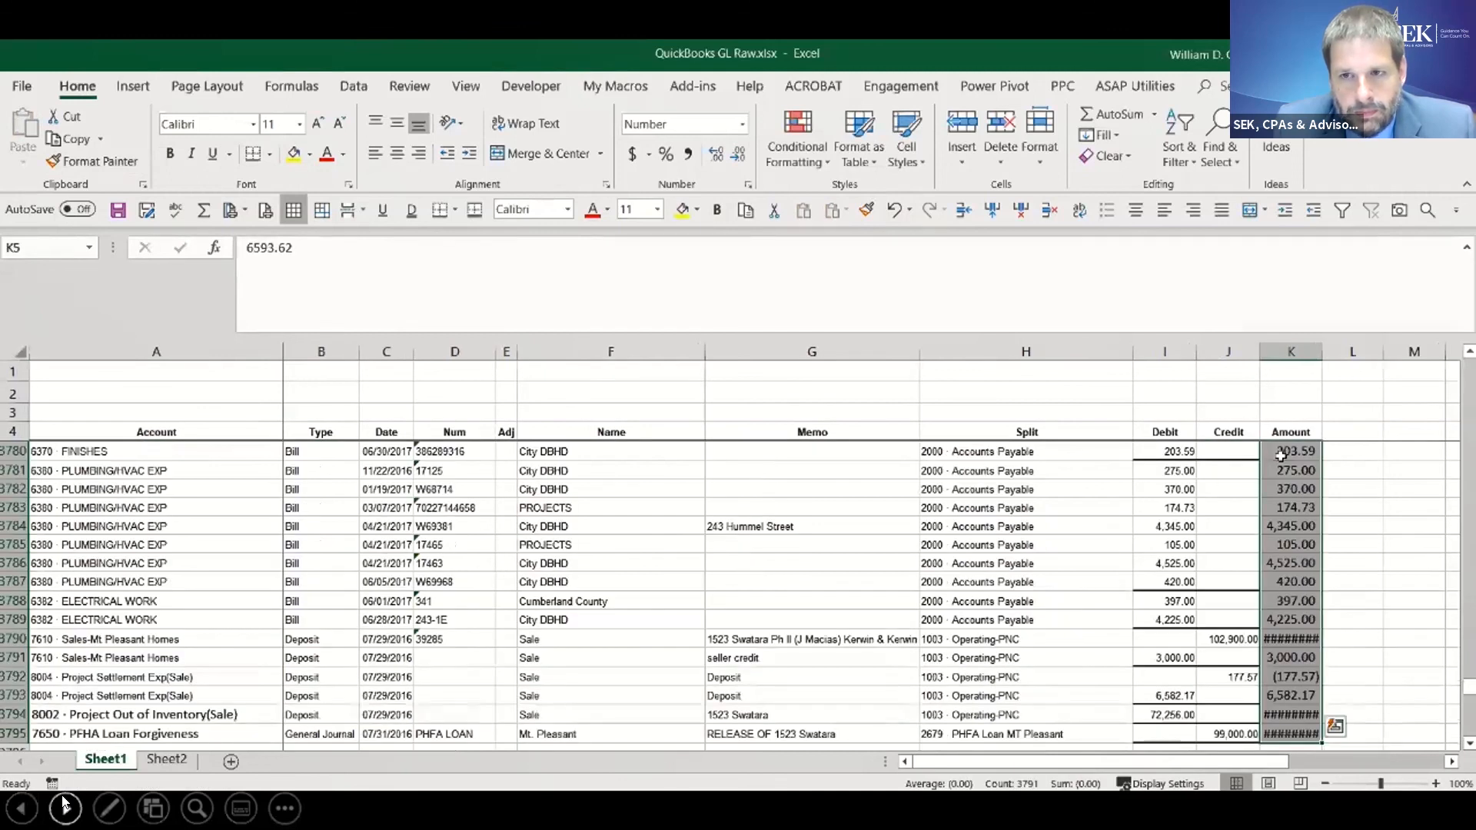
pyautogui.moveTo(1285, 431); pyautogui.dragTo(341, 392)
pyautogui.moveTo(205, 445); pyautogui.dragTo(129, 431)
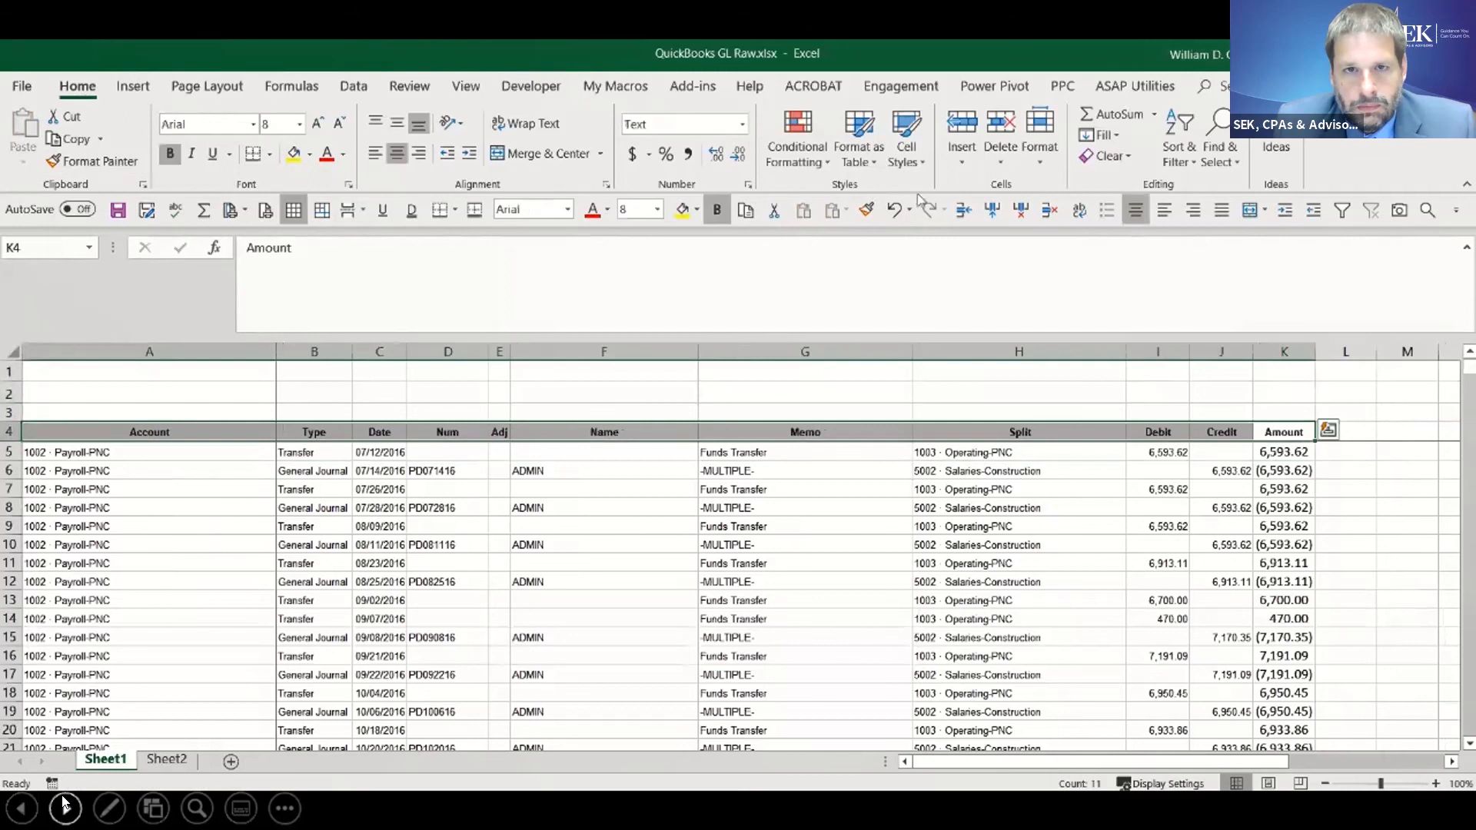
pyautogui.click(1341, 210)
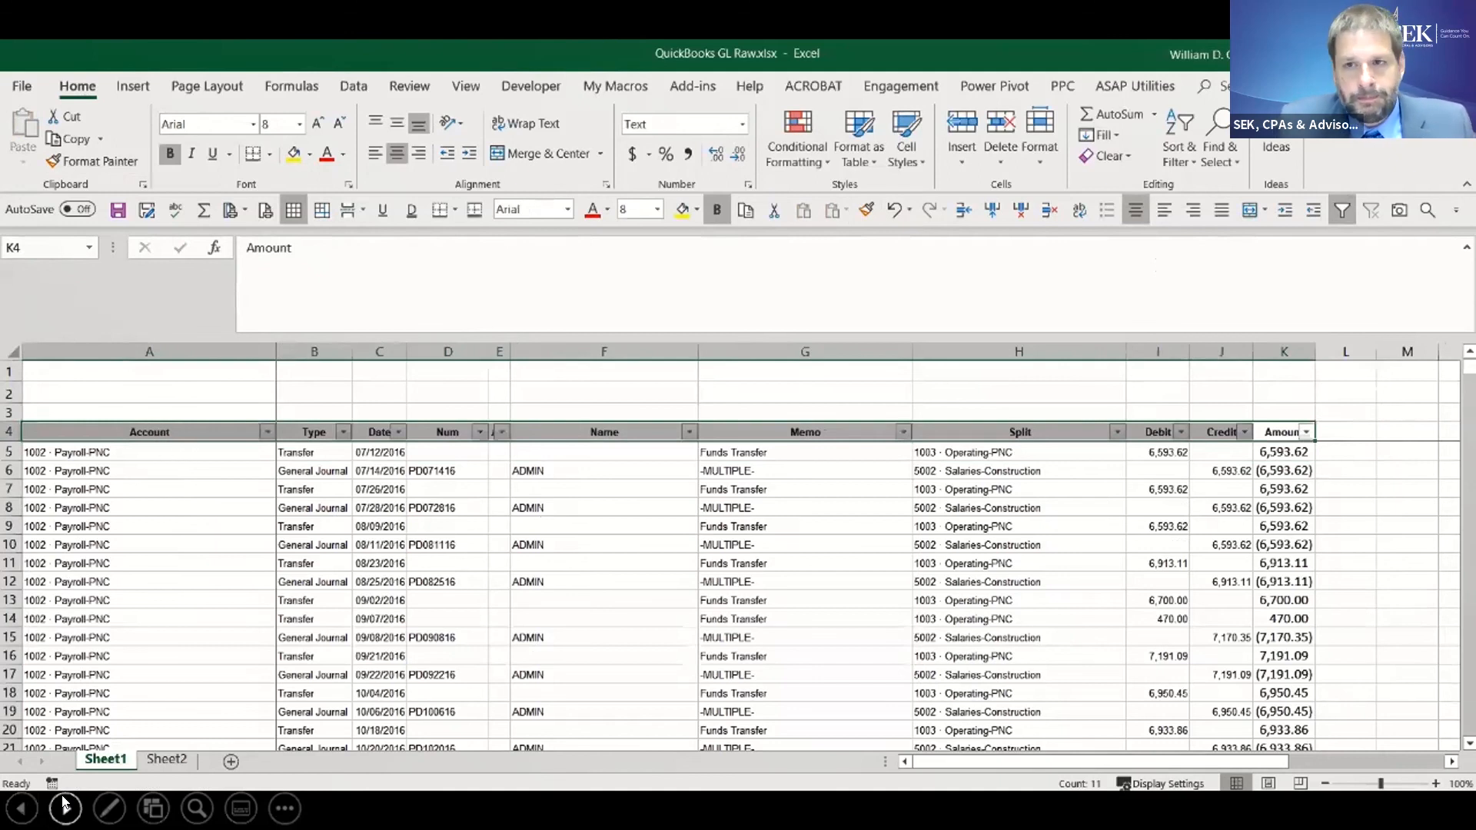
# - Advance the PowerPoint slide show past the Excel demonstration to the next slide
pyautogui.click(66, 807)
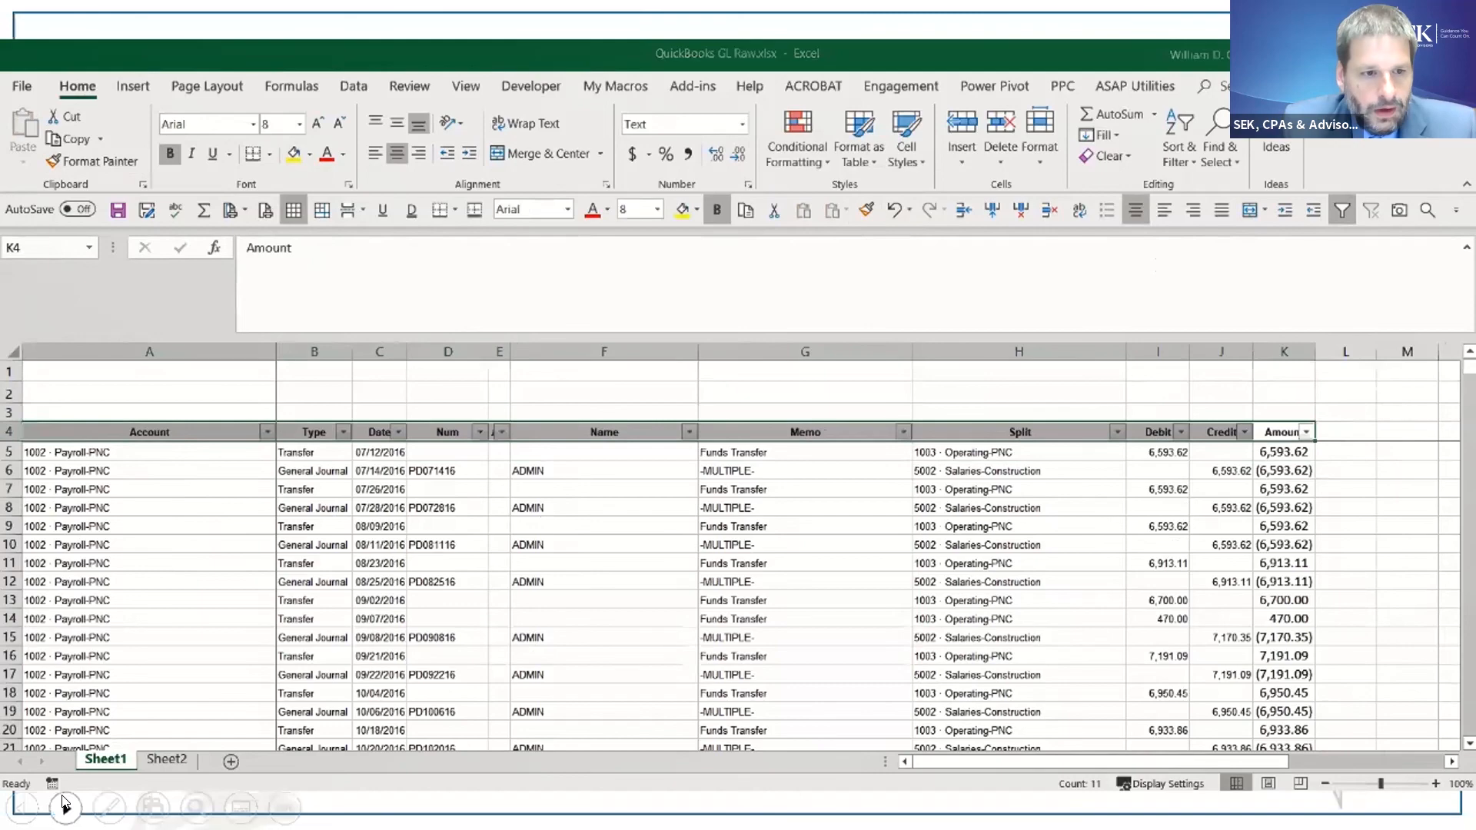